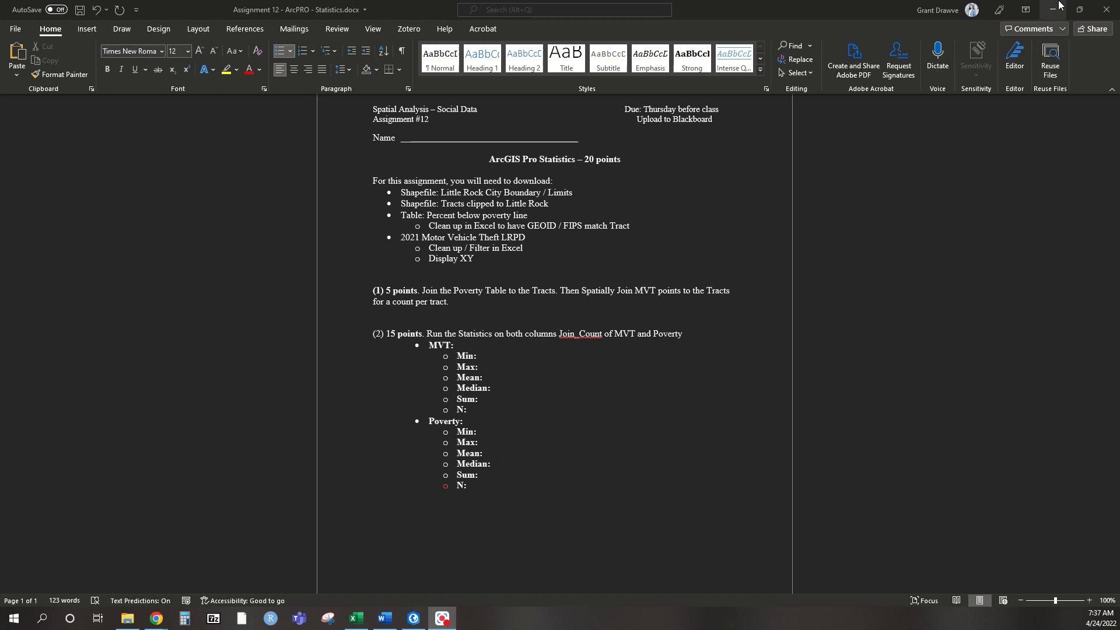
Step: Switch to Chrome and export the City Boundaries September 2021 dataset as a shapefile, saving the zip in the LR_Stats_Exercise folder
left_click(1059, 5)
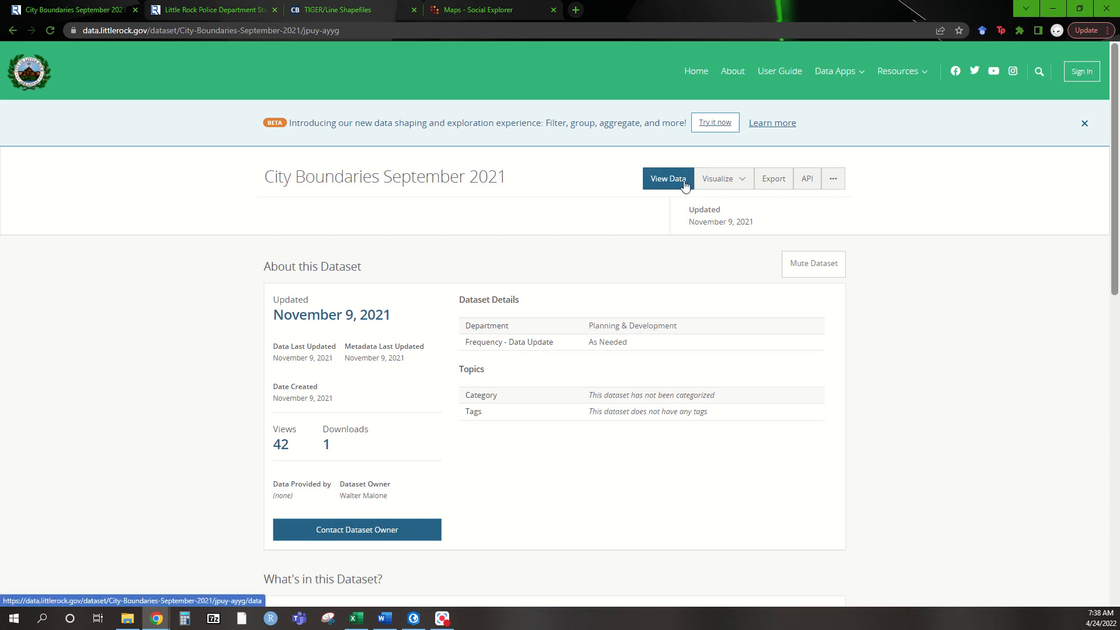
left_click(771, 184)
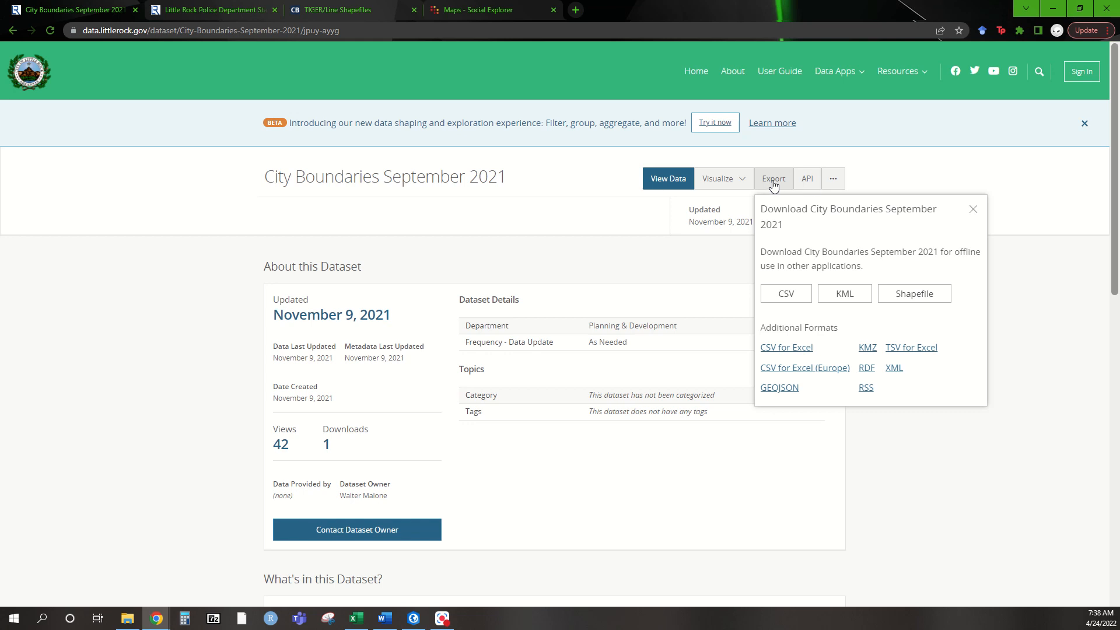
left_click(926, 292)
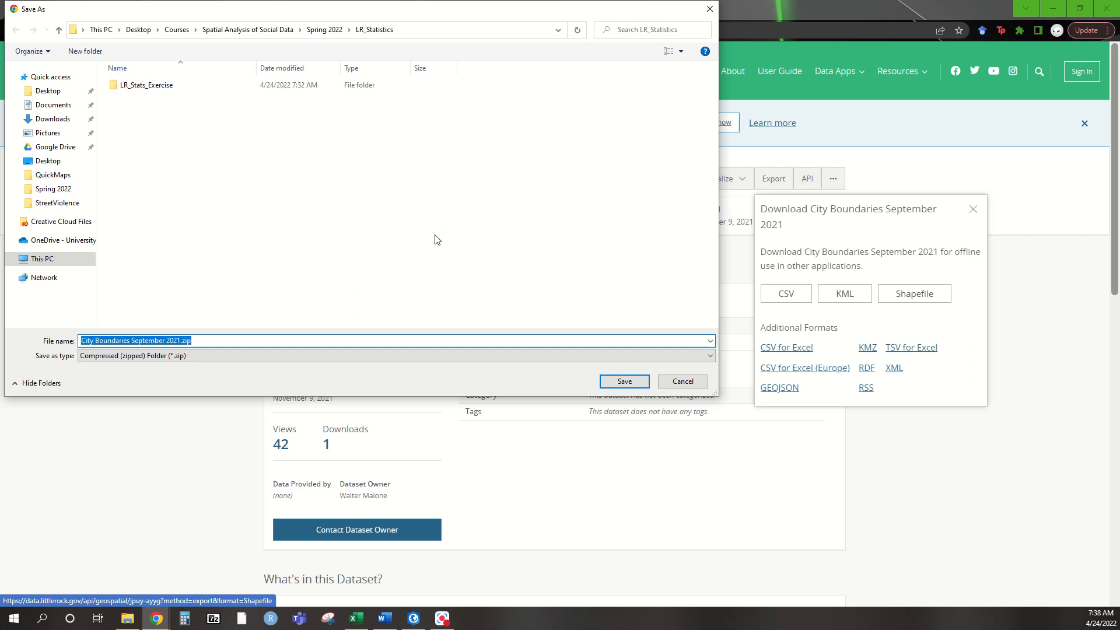
double_click(157, 93)
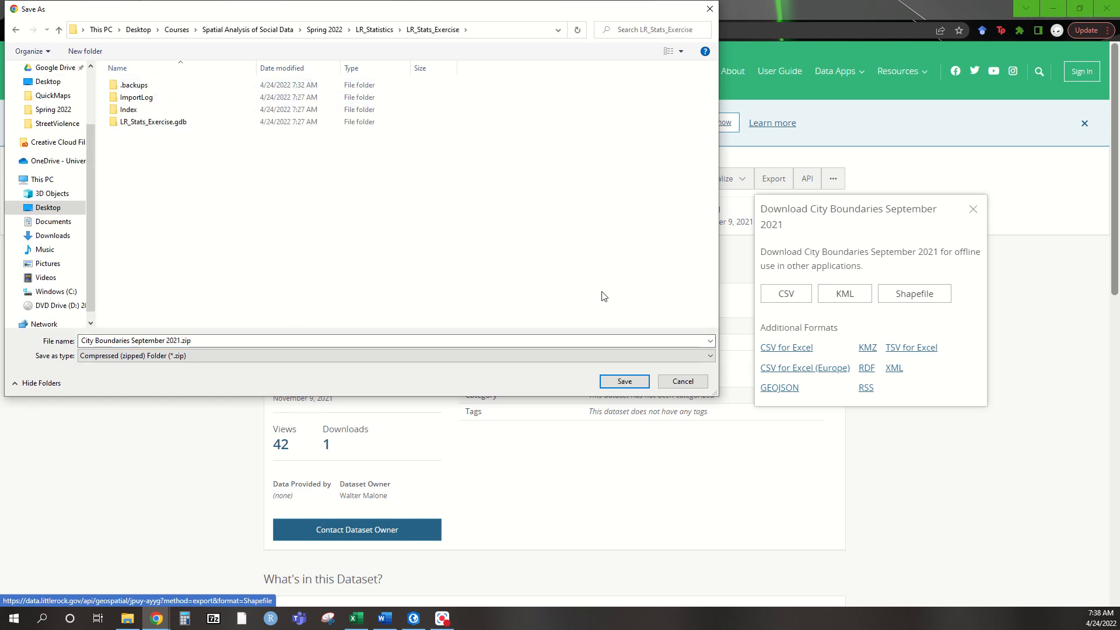
left_click(636, 383)
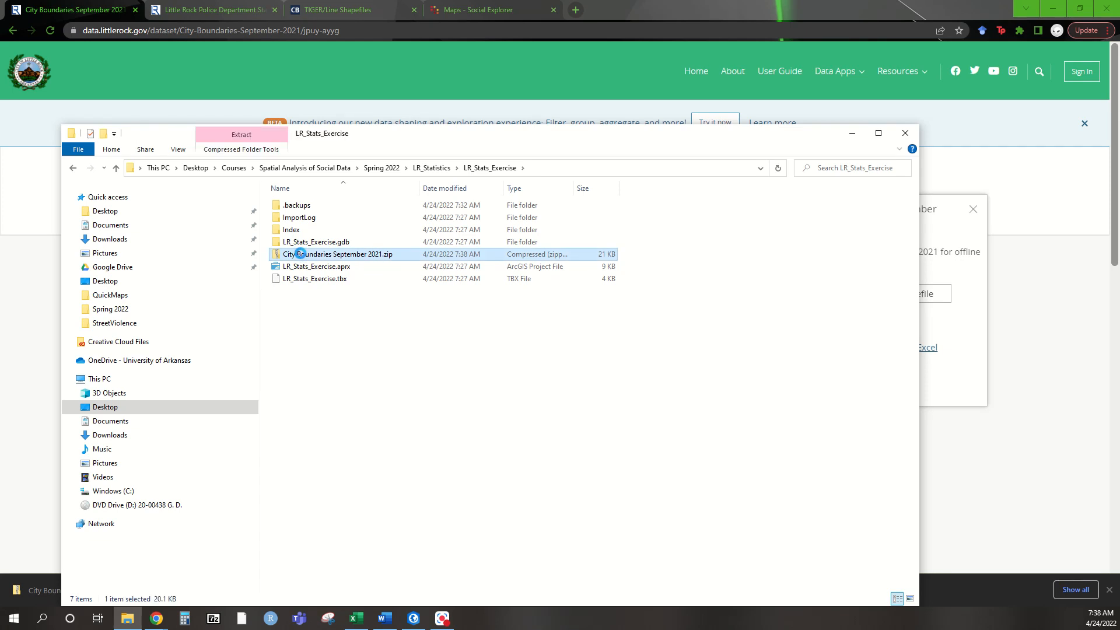
Step: Extract City Boundaries September 2021.zip within the LR_Stats_Exercise folder, then close the extracted folder window and the city boundaries page
right_click(301, 257)
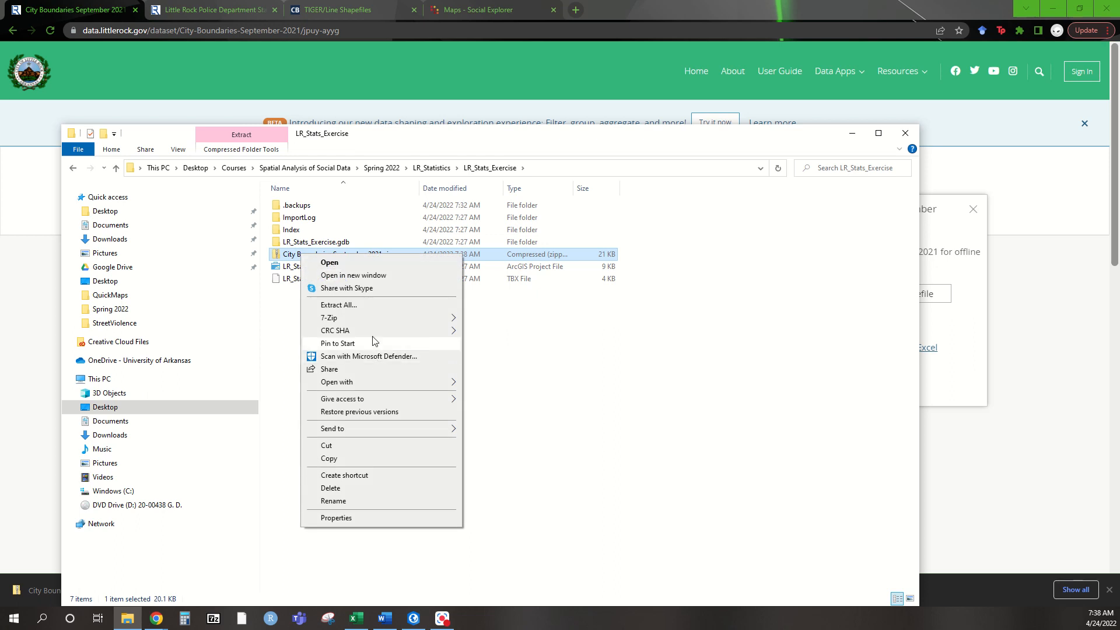
left_click(376, 304)
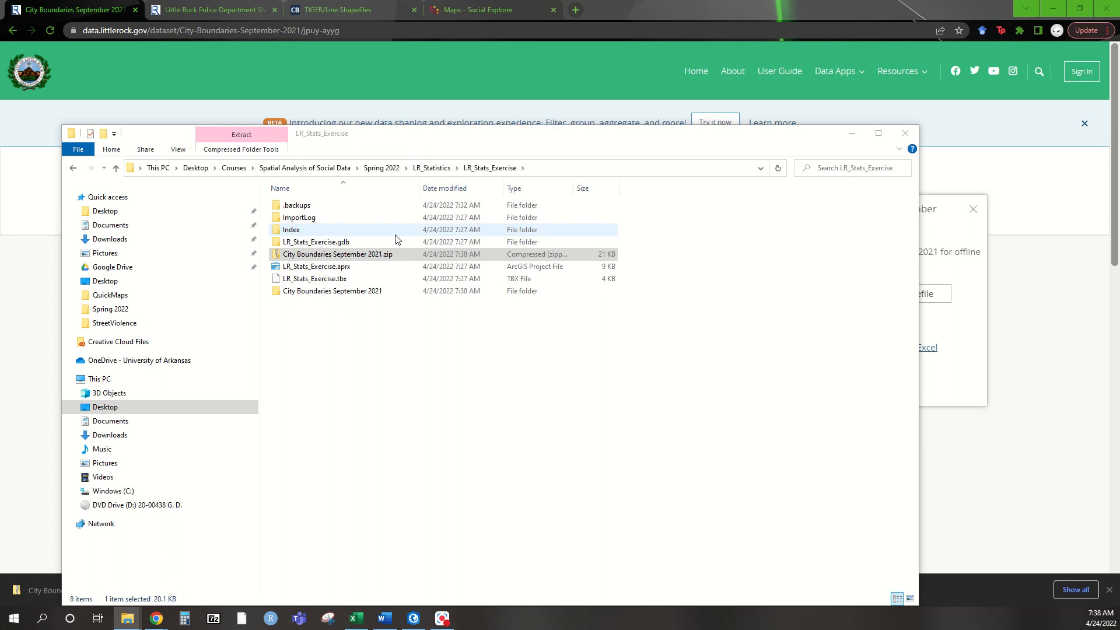
left_click_drag(481, 135, 0, 103)
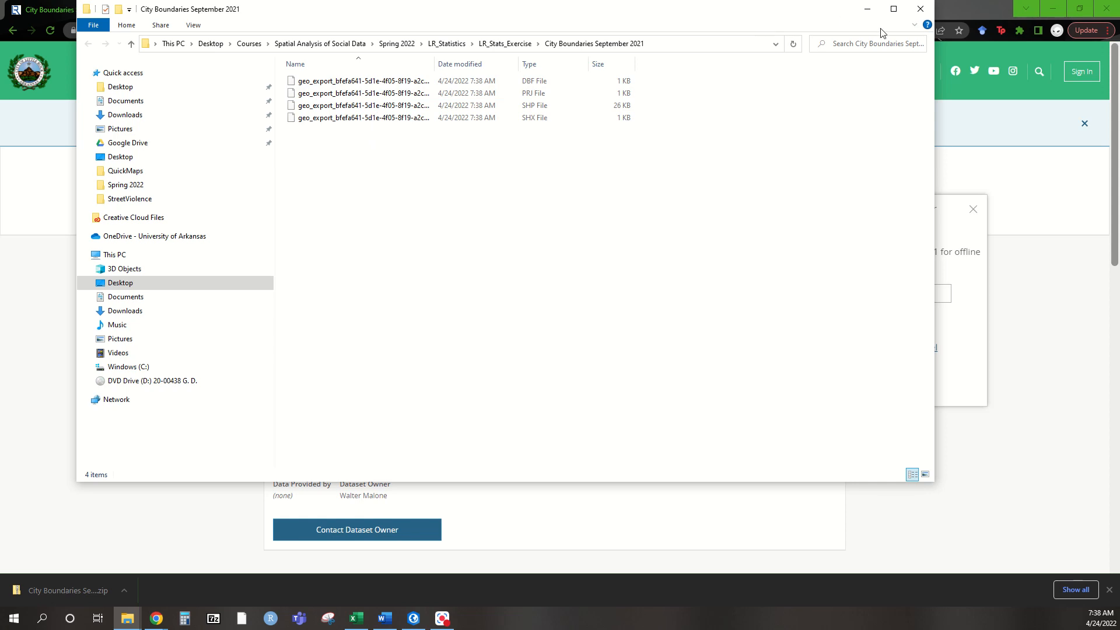
left_click(920, 10)
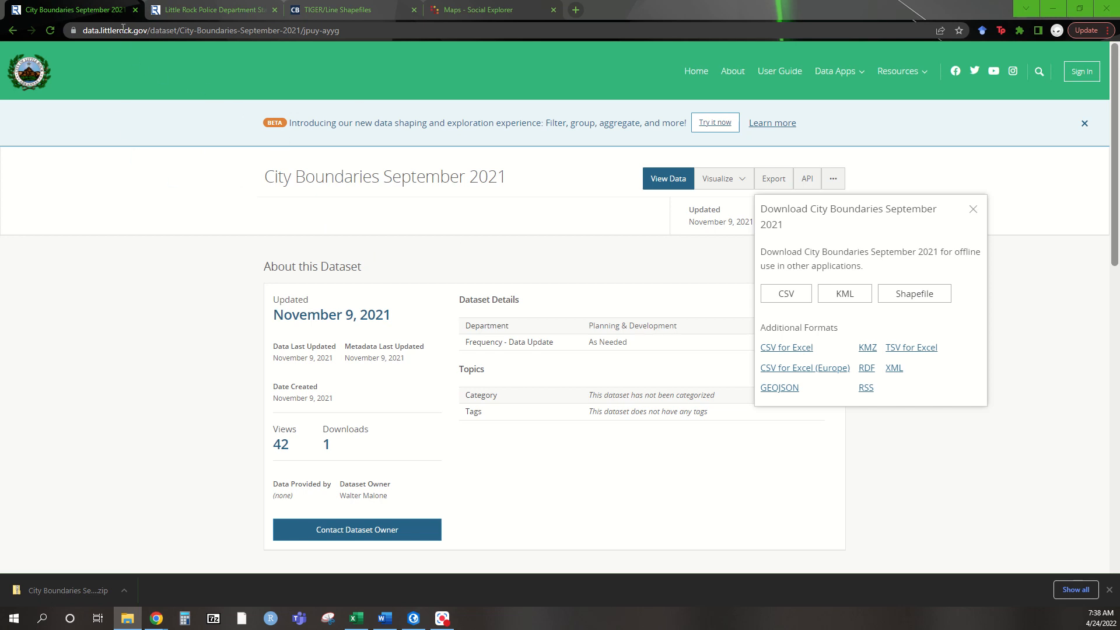
left_click(136, 9)
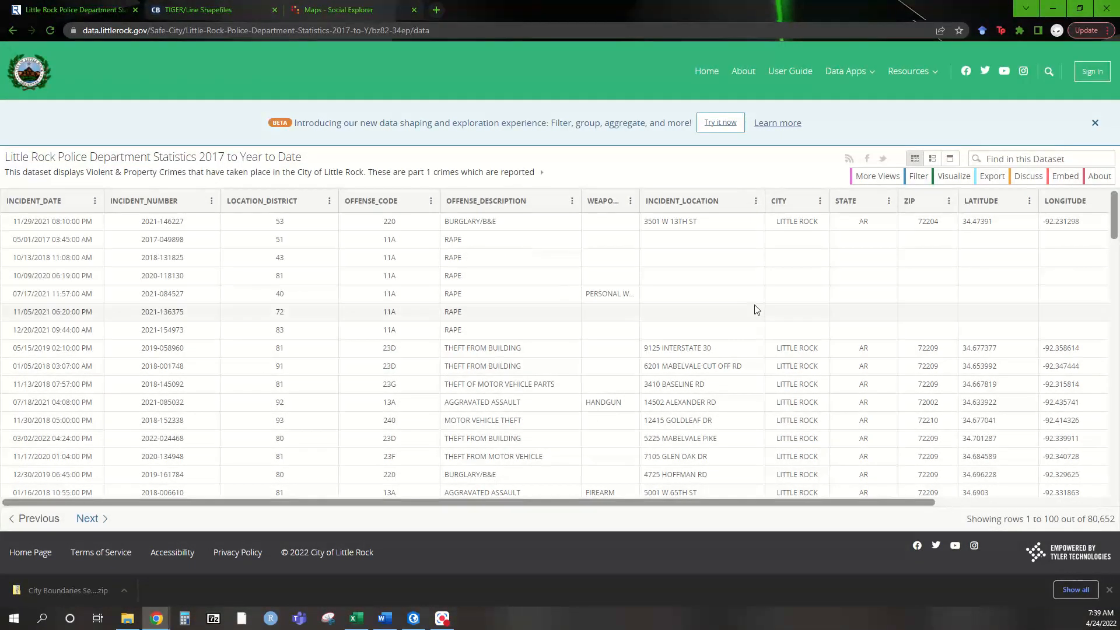
Step: Export the Little Rock Police Department Statistics 2017 to Year to Date dataset as CSV for Excel into the LR_Stats_Exercise folder
scroll(891, 489, "down", 3)
scroll(893, 489, "up", 3)
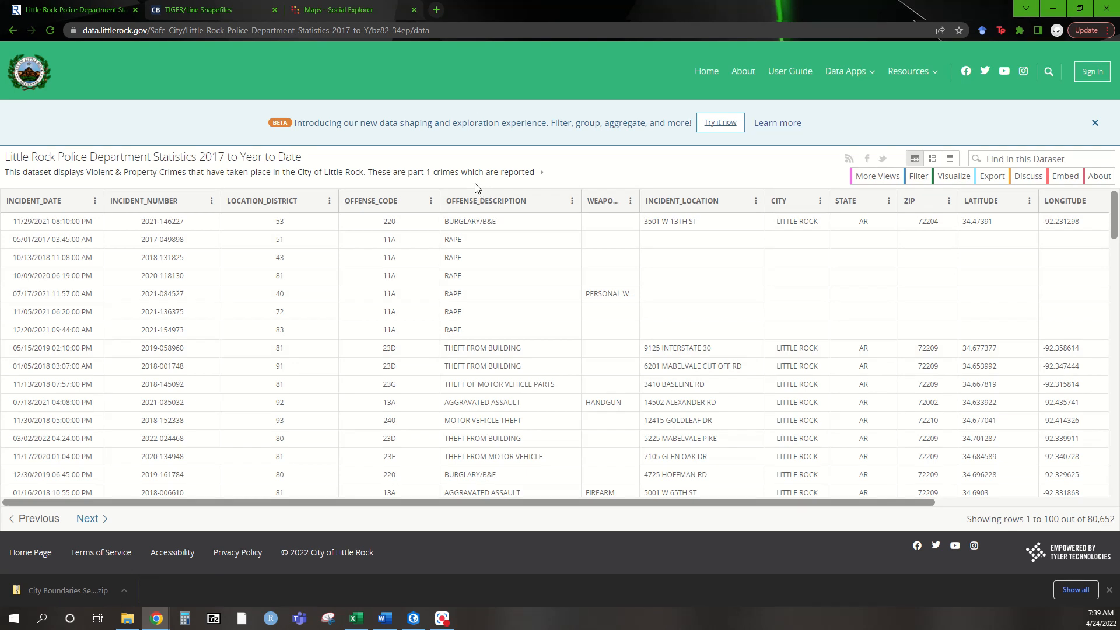
left_click(992, 176)
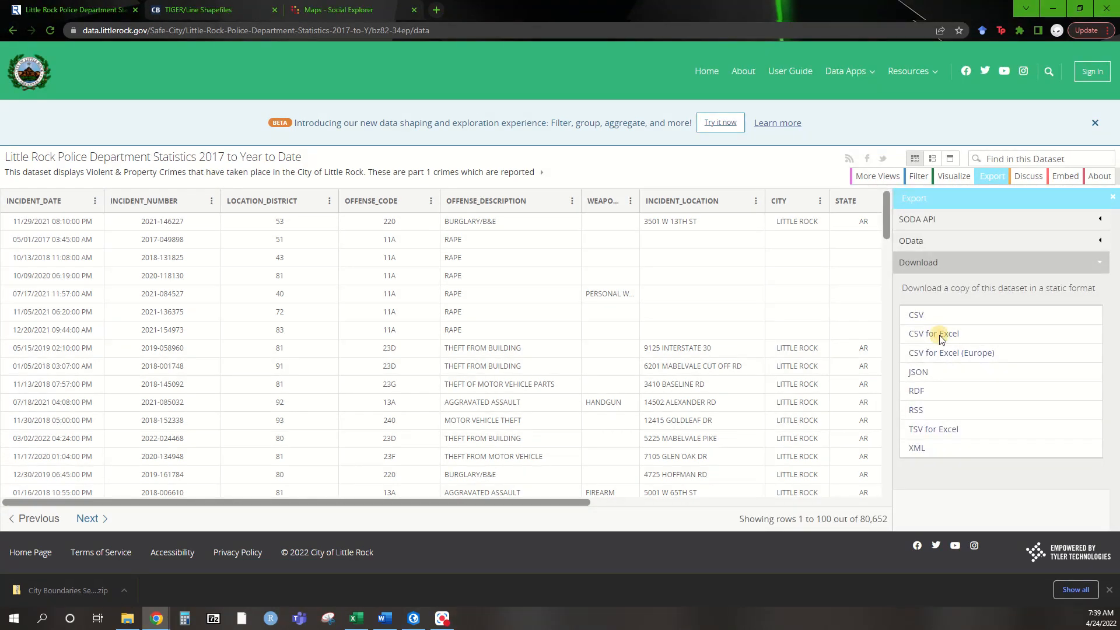
left_click(934, 333)
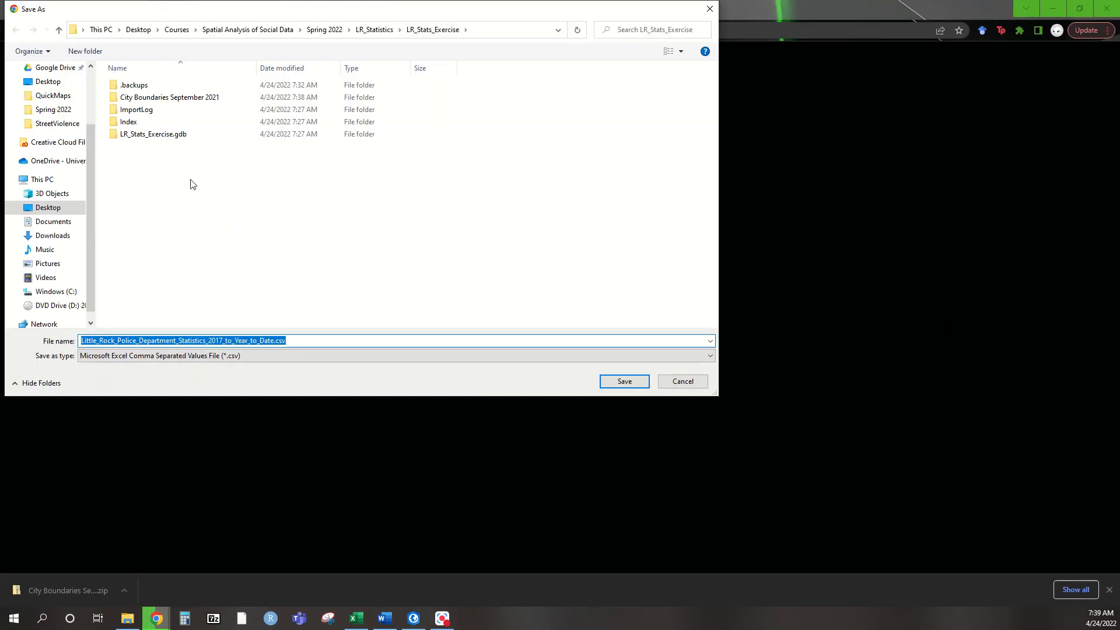
left_click(378, 32)
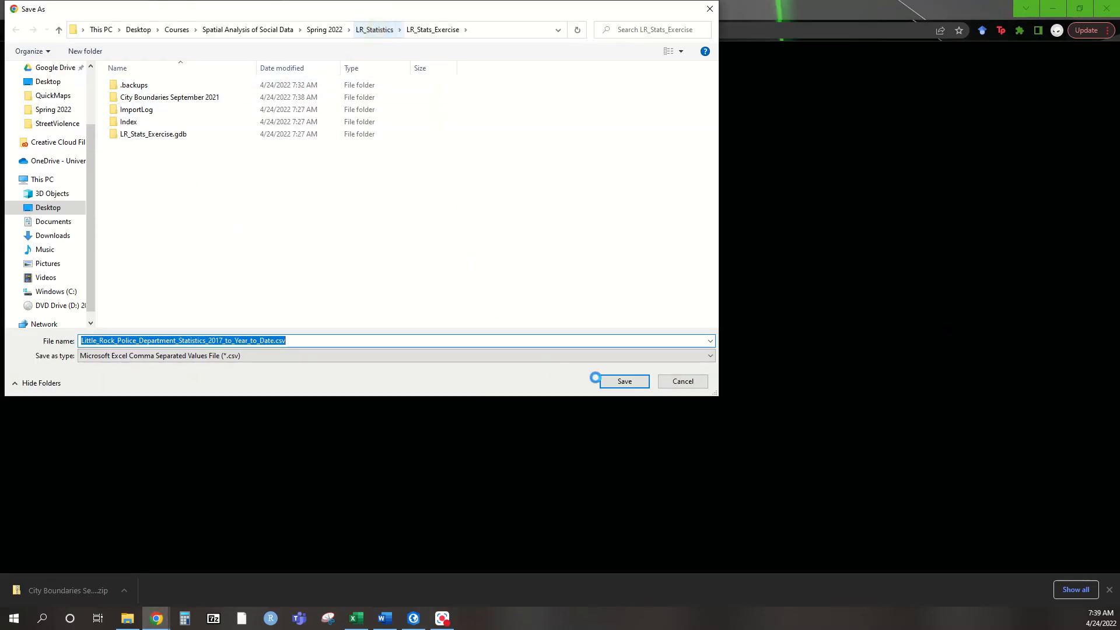
left_click(615, 382)
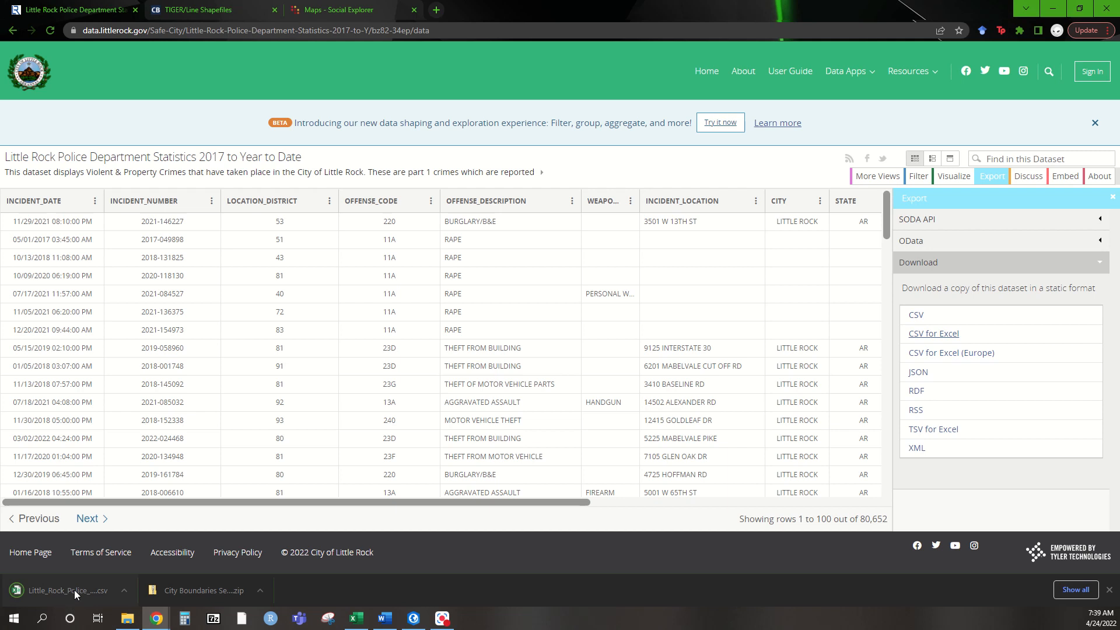
Step: Open the downloaded police statistics CSV in Excel, maximize it and autofit the width of all columns
left_click(72, 588)
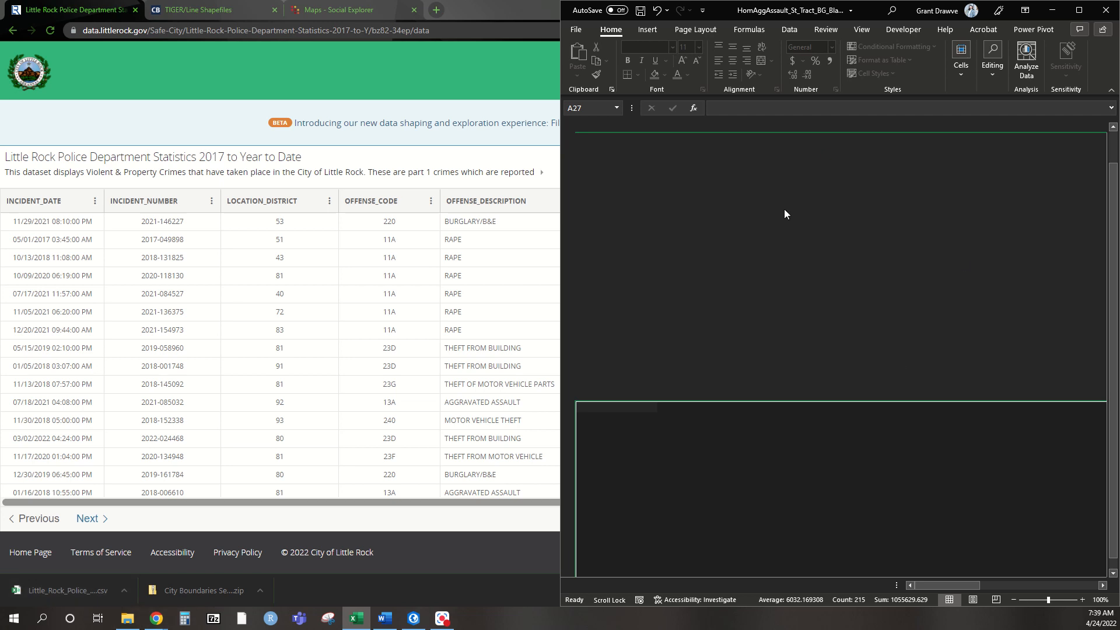
left_click(401, 559)
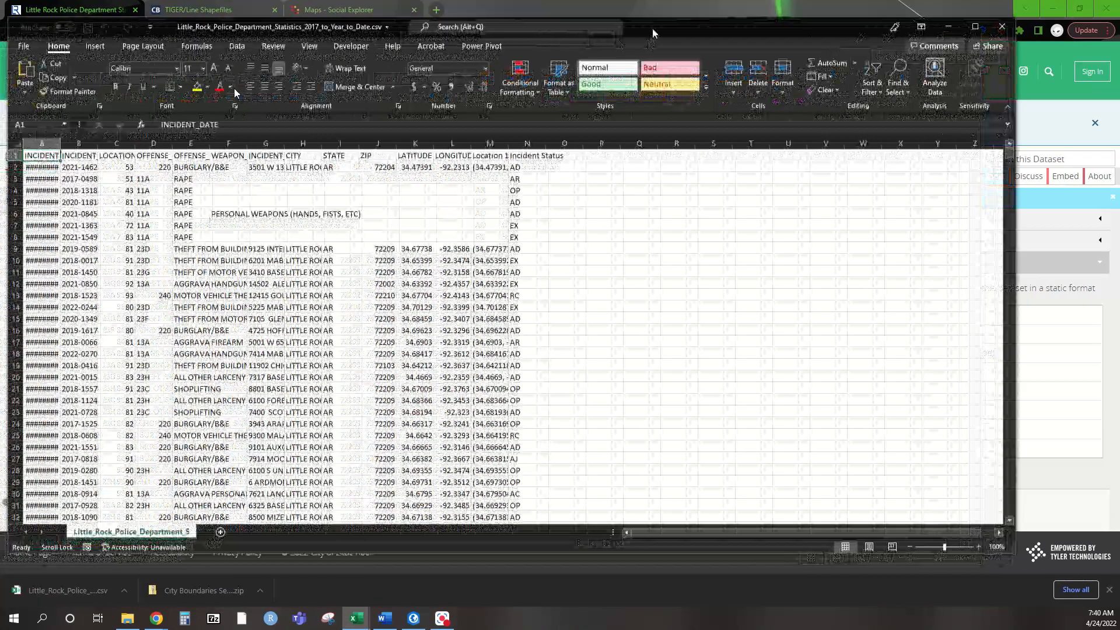
left_click(975, 26)
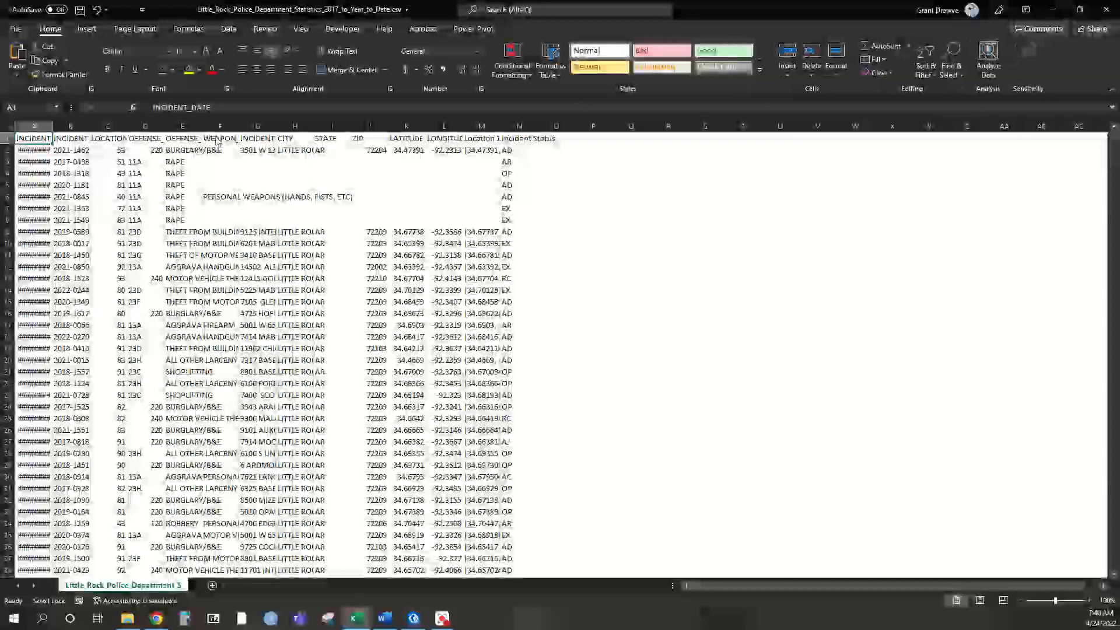
left_click(9, 126)
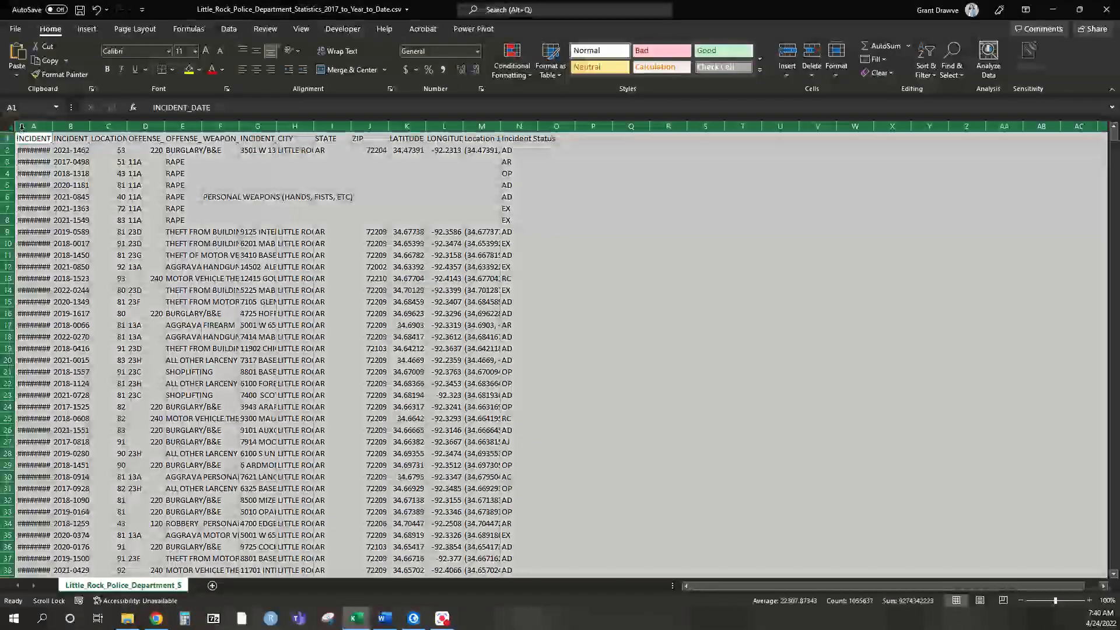
double_click(54, 127)
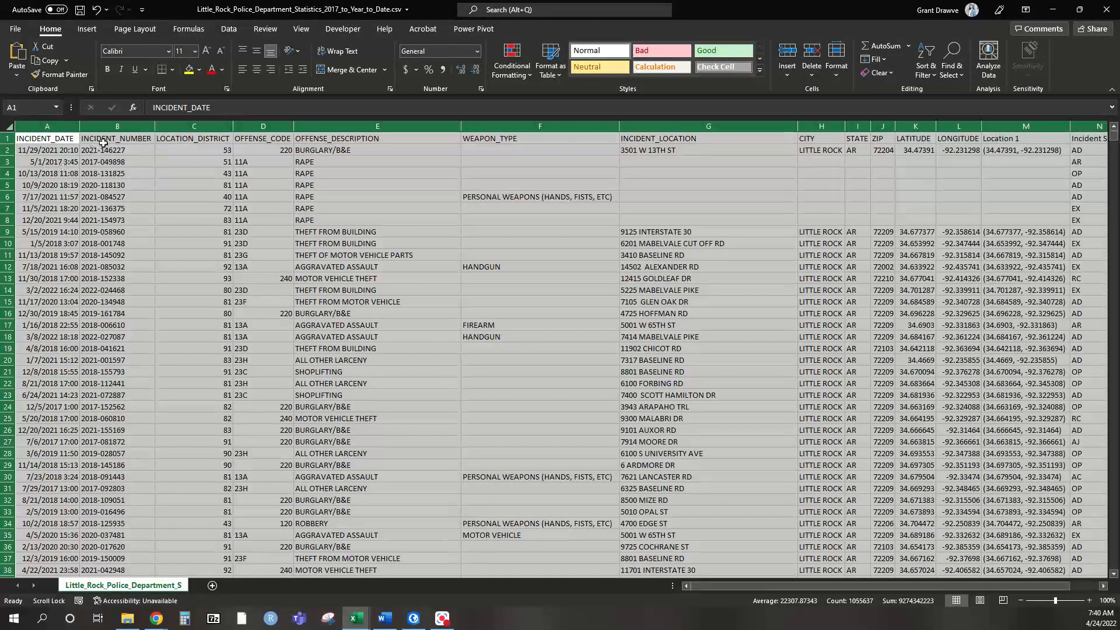
Step: Insert a new column before LOCATION_DISTRICT and give it the header Year in C1
left_click(185, 126)
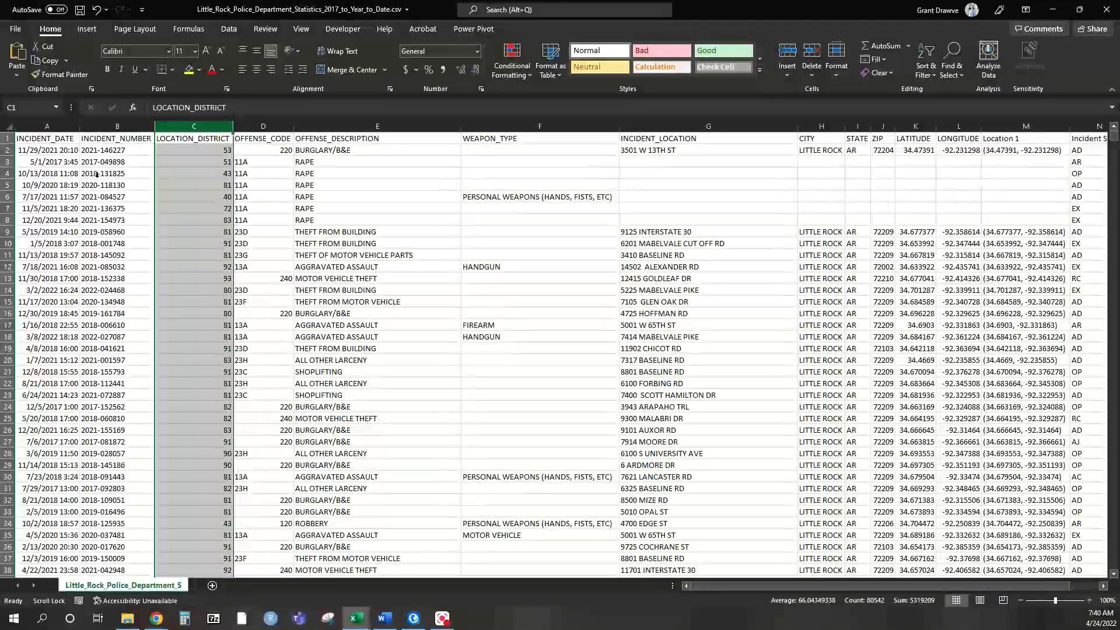
right_click(184, 127)
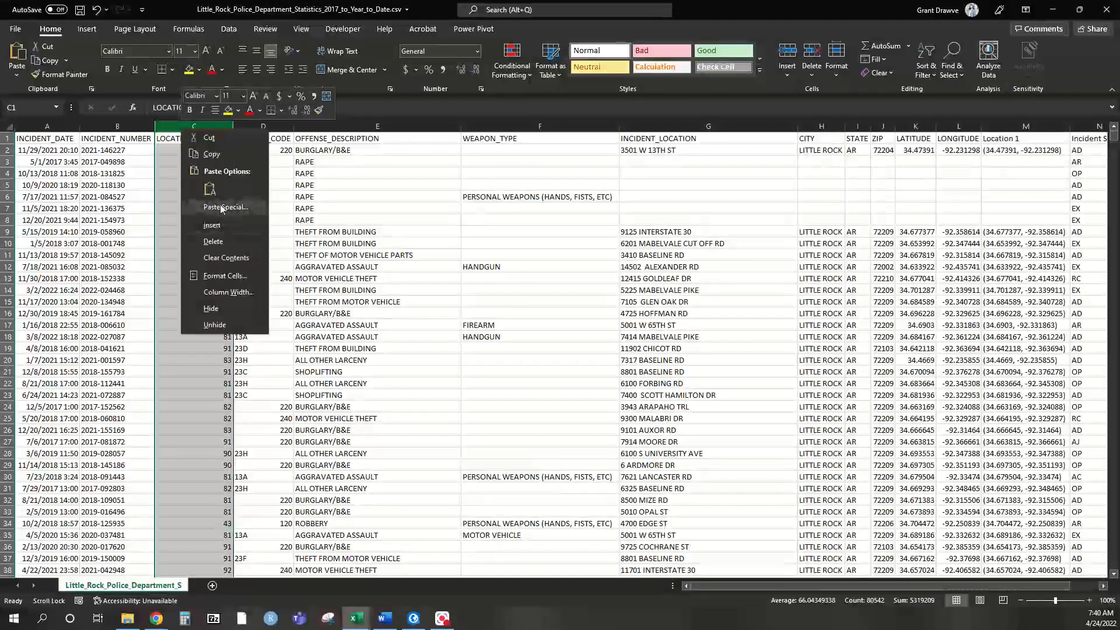
left_click(223, 225)
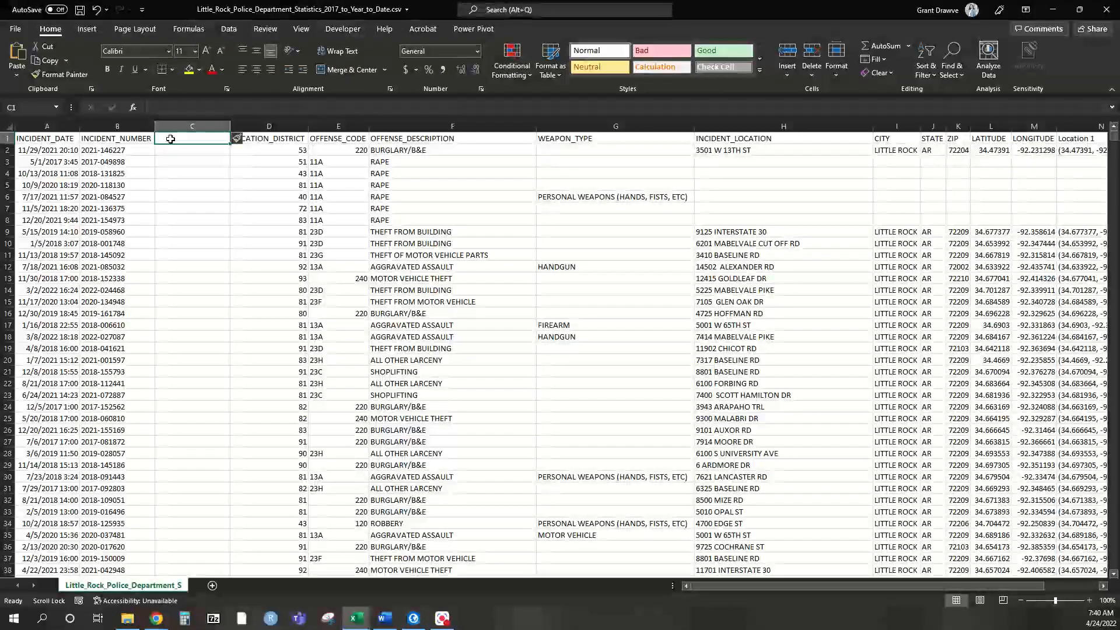
double_click(170, 139)
type("Year")
key("Return")
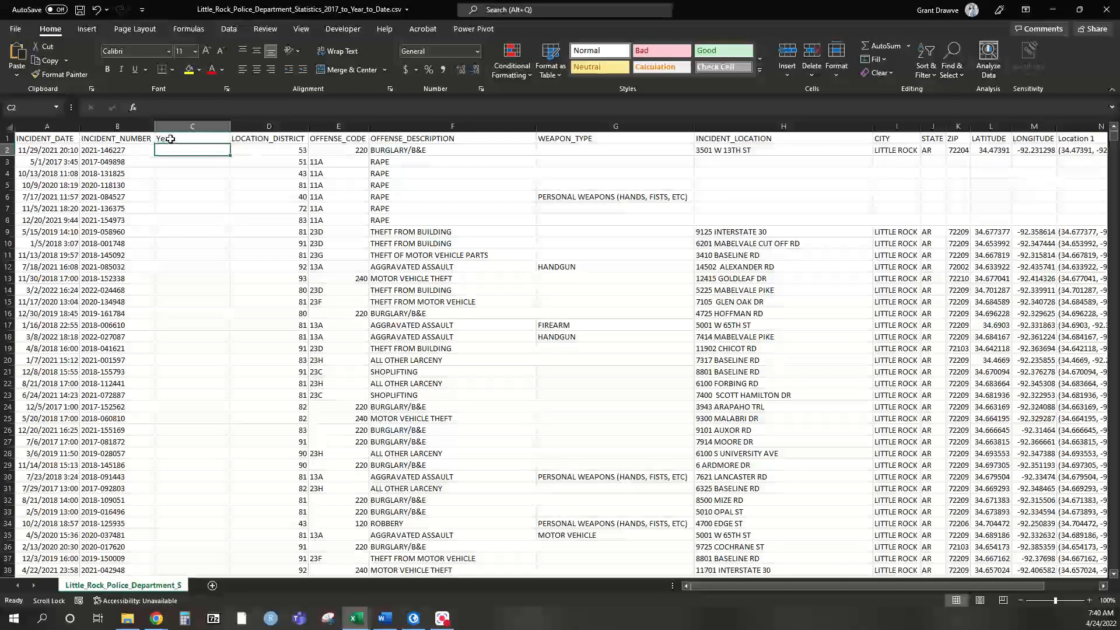
Step: Enter =YEAR(A2) in C2 to extract the incident year and fill the formula down the entire Year column
type("=year(")
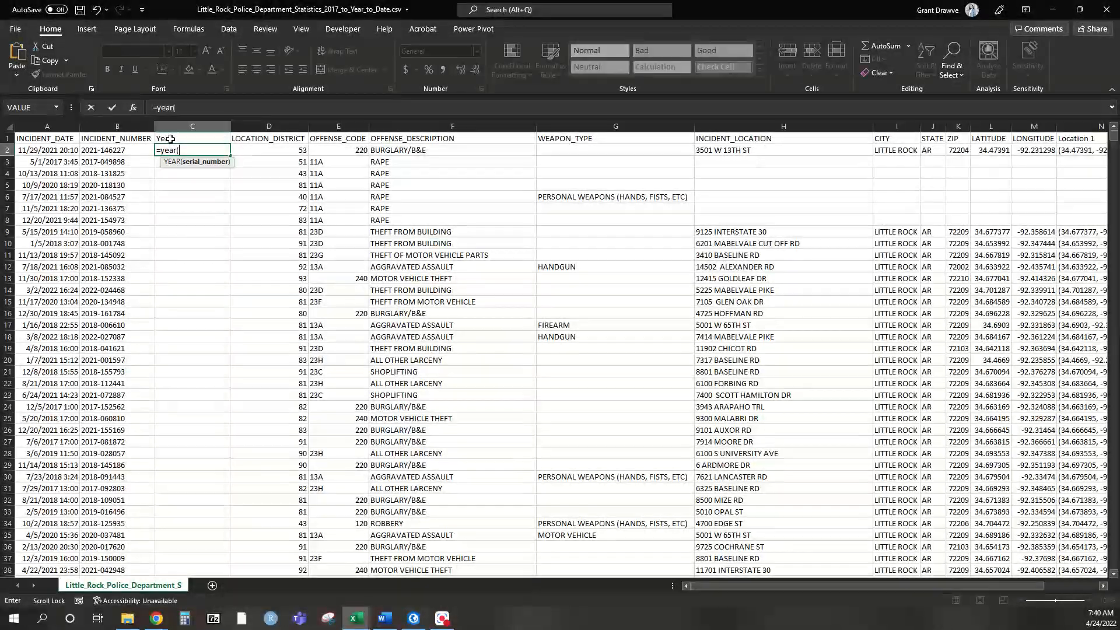
left_click(66, 150)
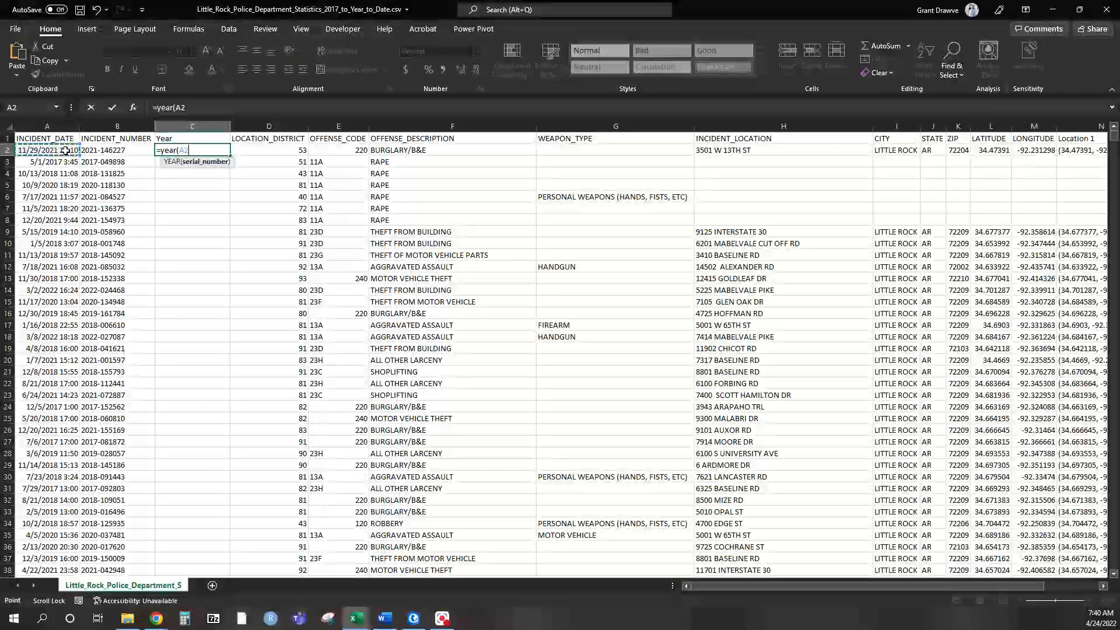
type(")")
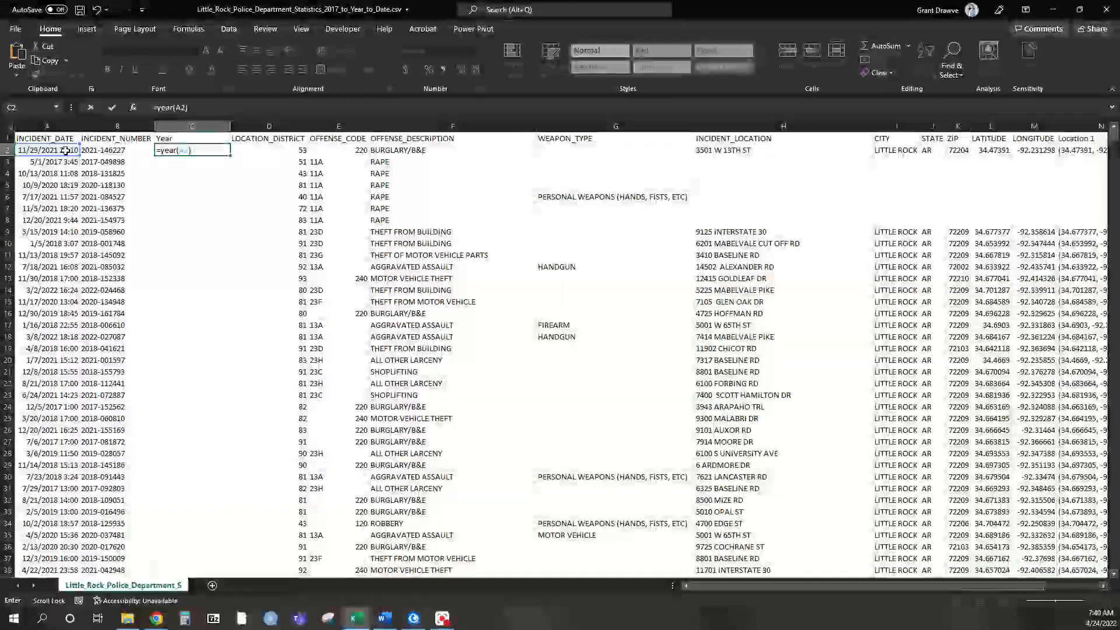
key("ctrl+Return")
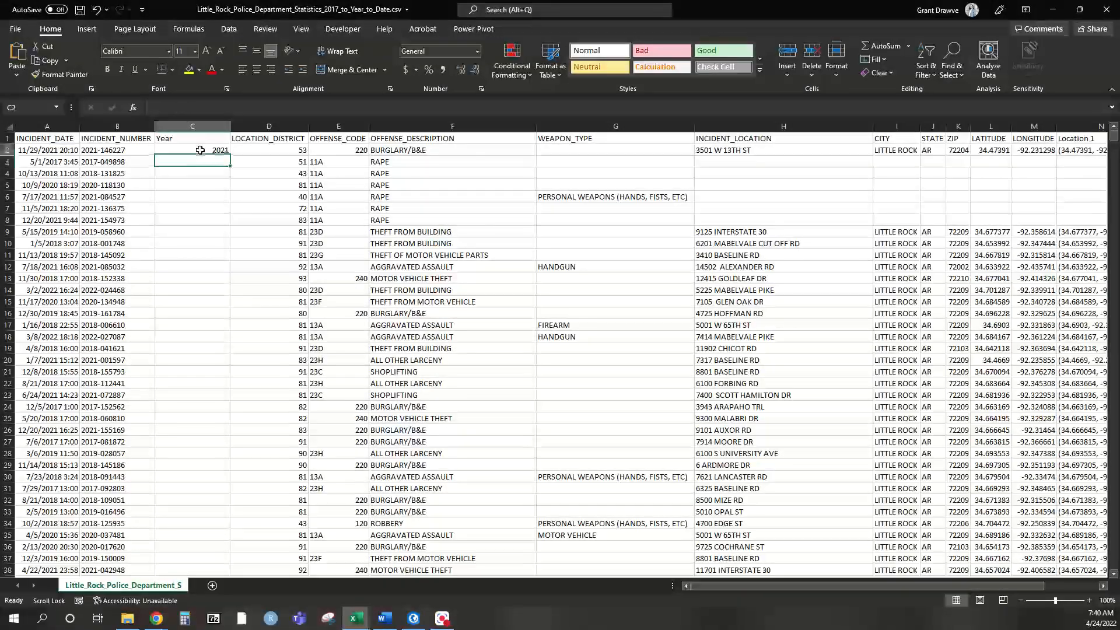
double_click(231, 157)
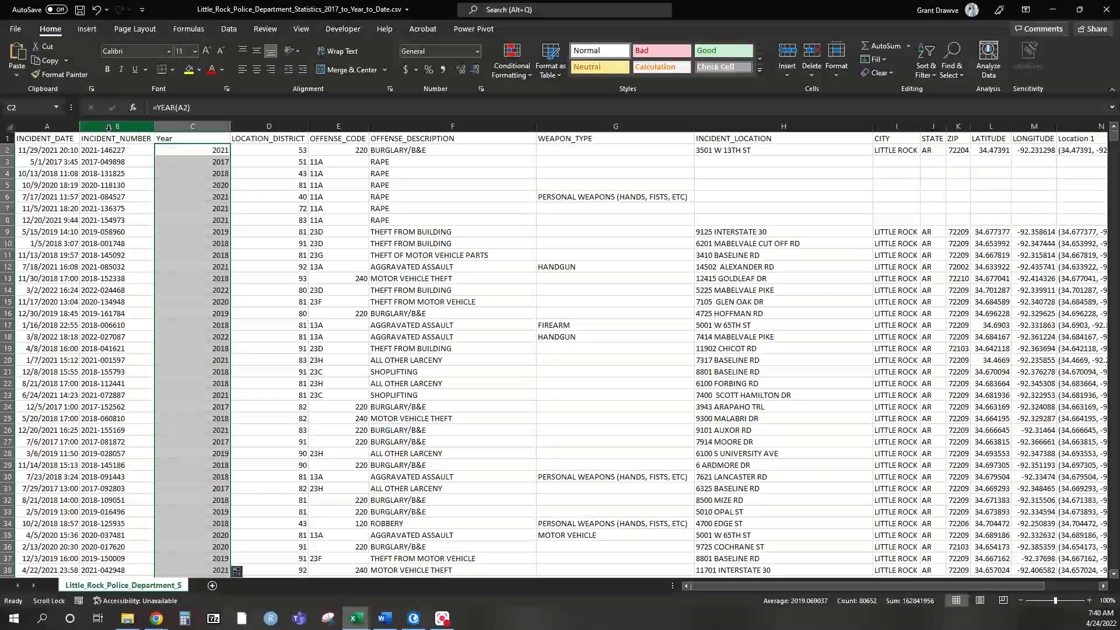
Step: Insert another column directly after INCIDENT_DATE, head it Year, and enter the formula =YEAR(A2) in B2
right_click(108, 131)
left_click(131, 209)
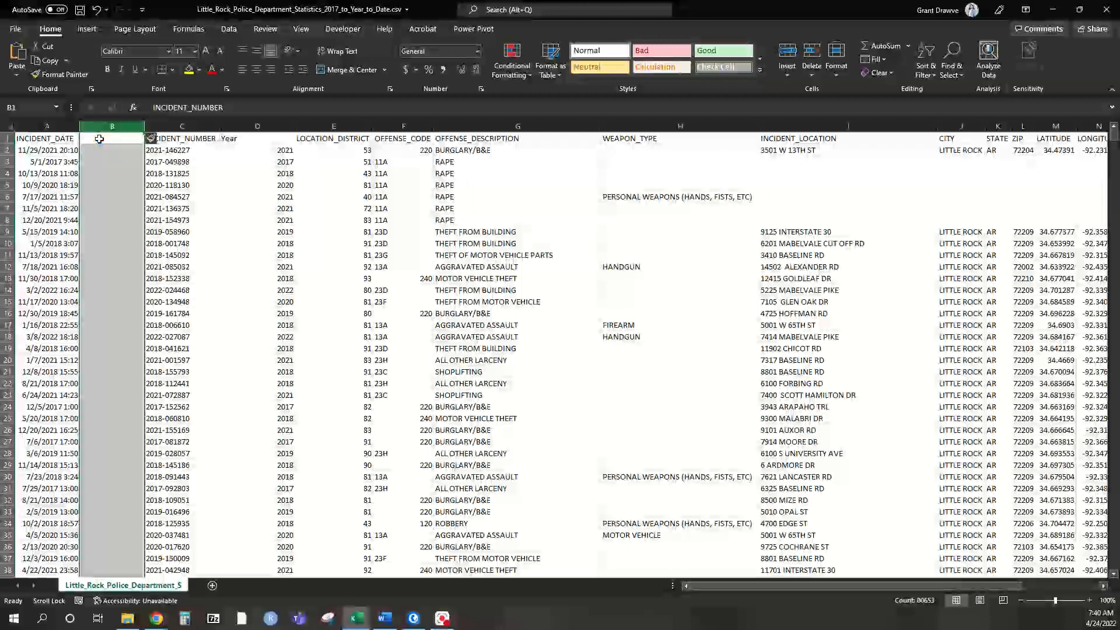
type("Year")
key("Return")
type("=Year")
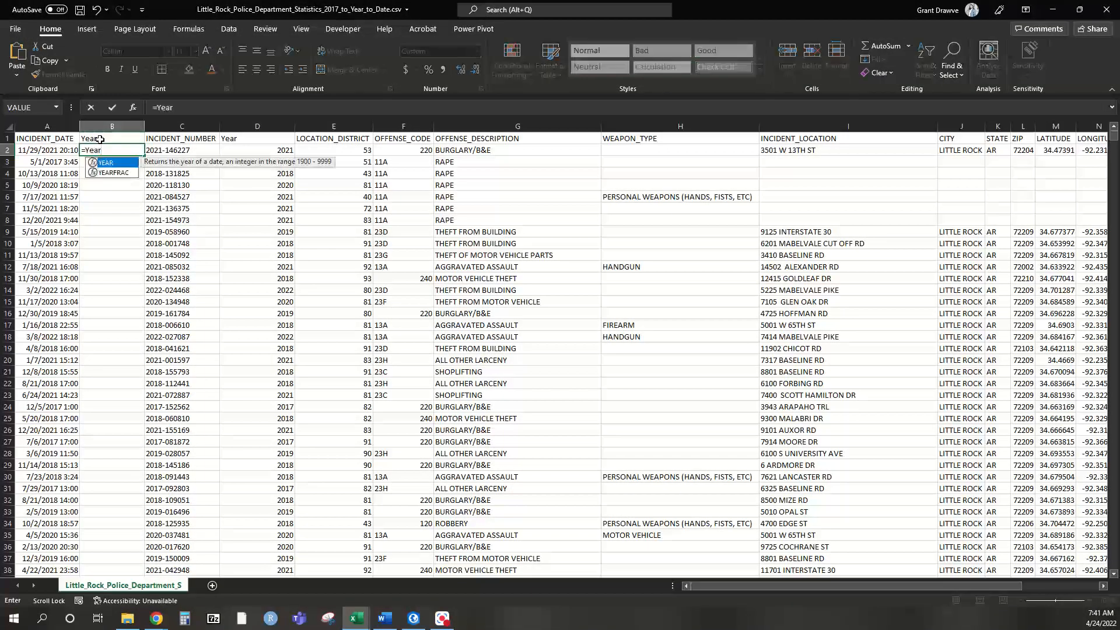
type("(")
left_click(53, 150)
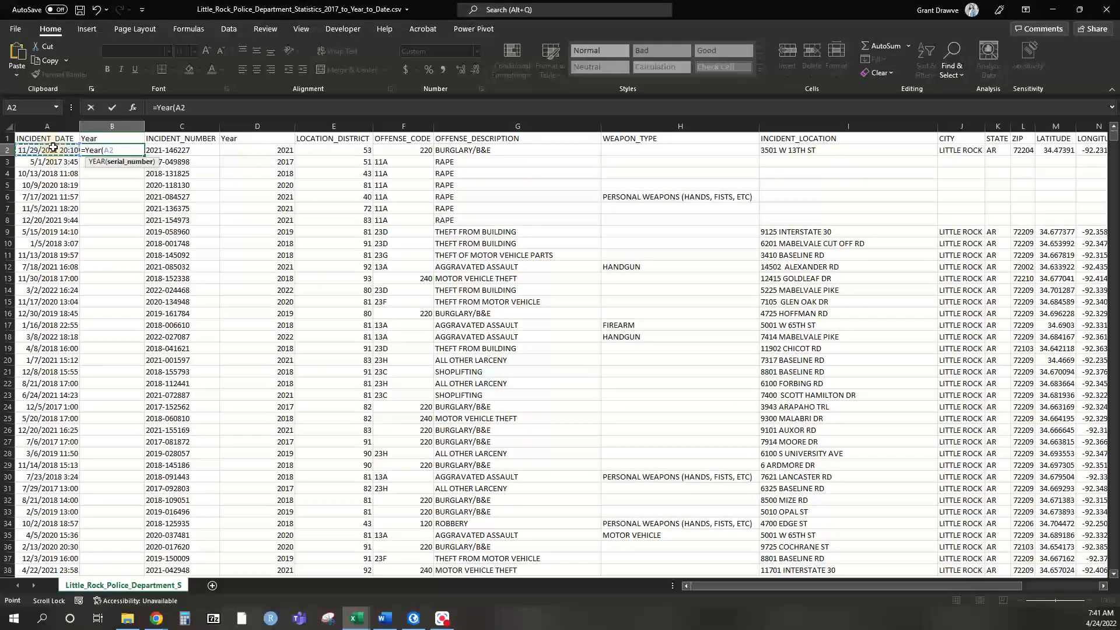
key("Return")
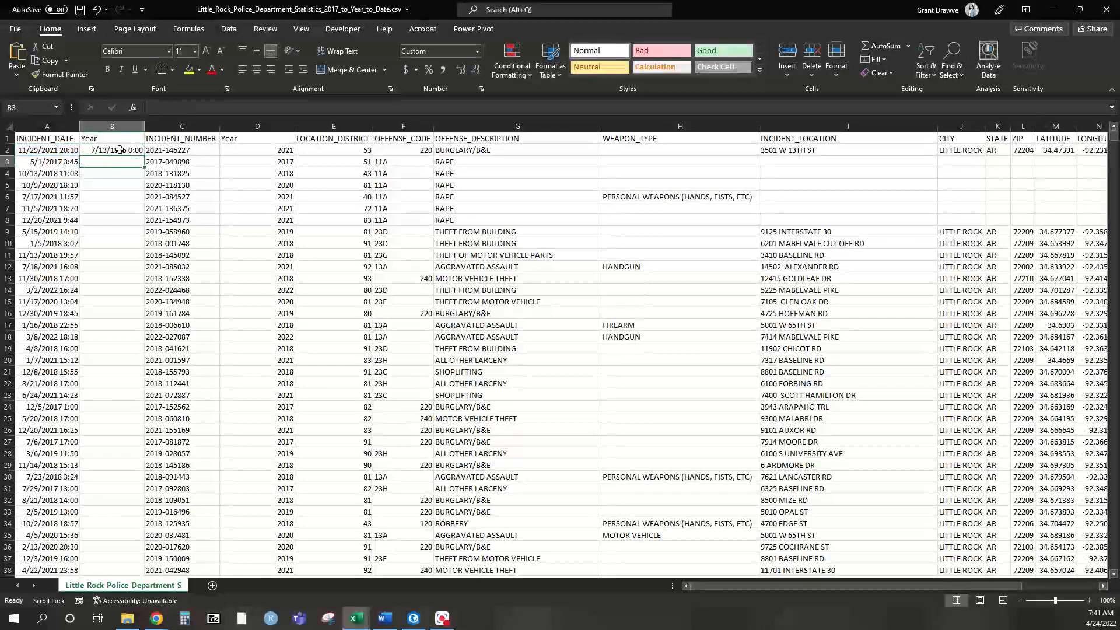
key("Down")
key("Down")
key("Down")
key("Down")
key("Down")
key("Down")
key("Down")
key("Down")
key("Down")
key("Down")
key("Down")
key("Down")
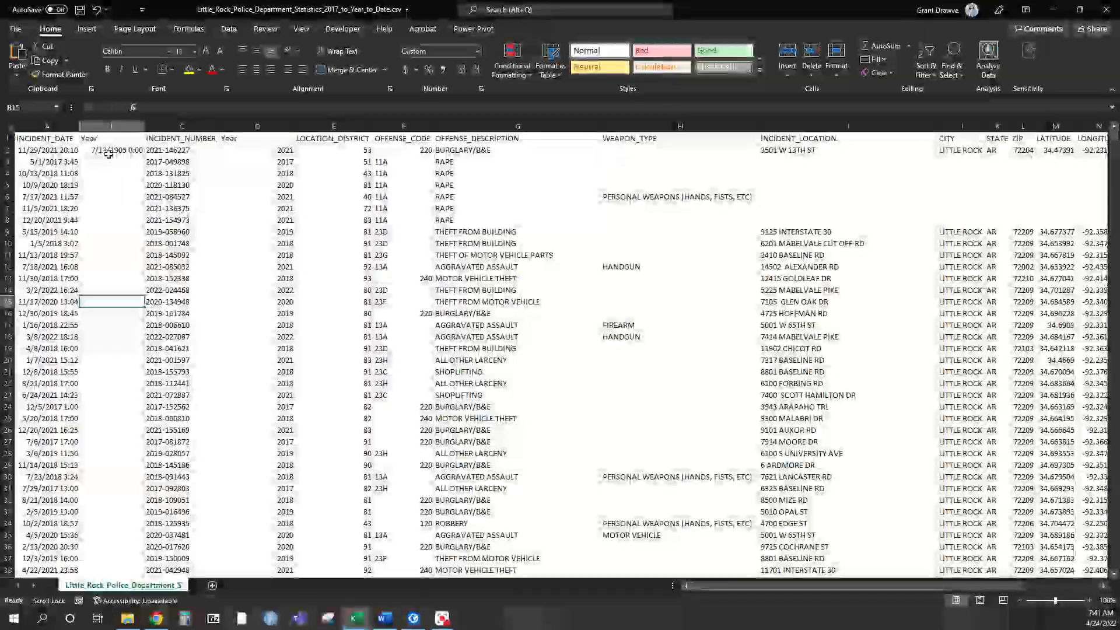
left_click(108, 152)
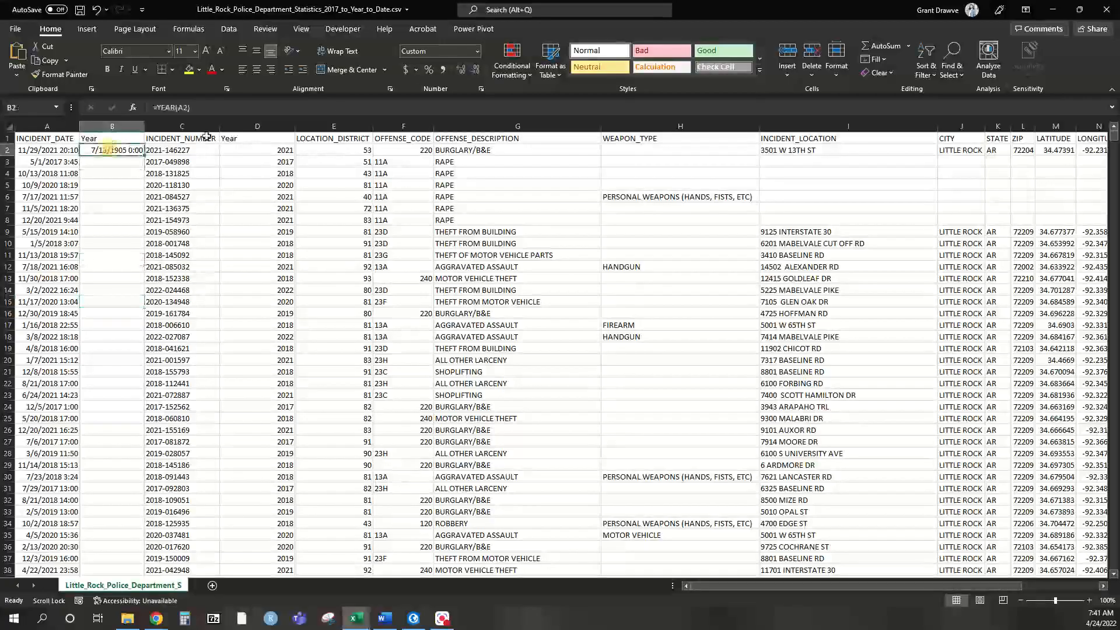
Step: Set the number format of the extra Year column beside INCIDENT_DATE to General
left_click(105, 372)
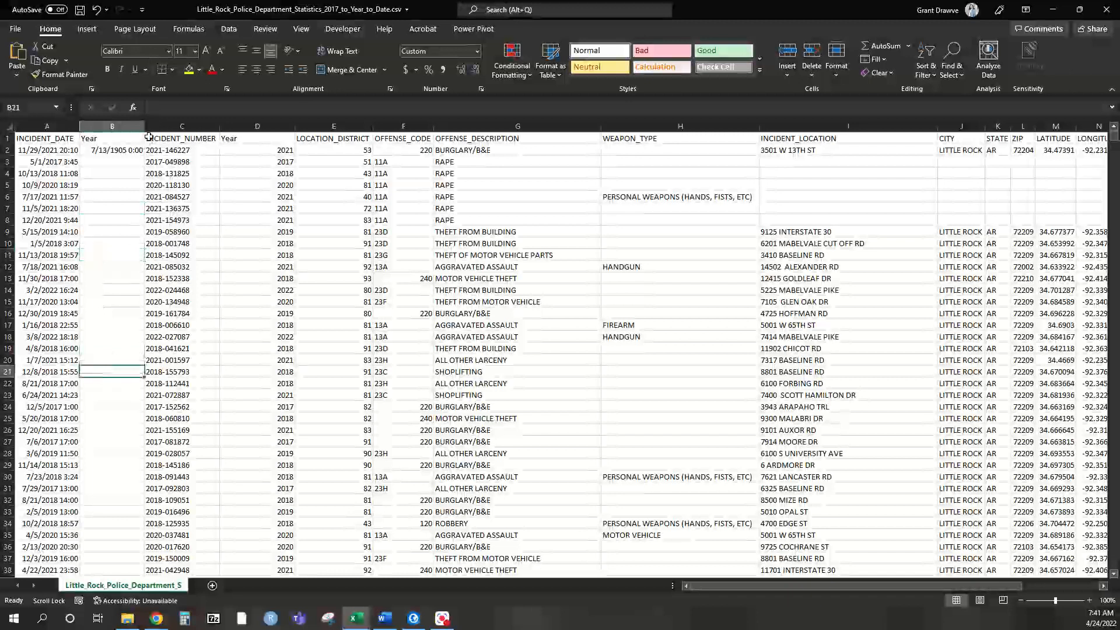
left_click(112, 126)
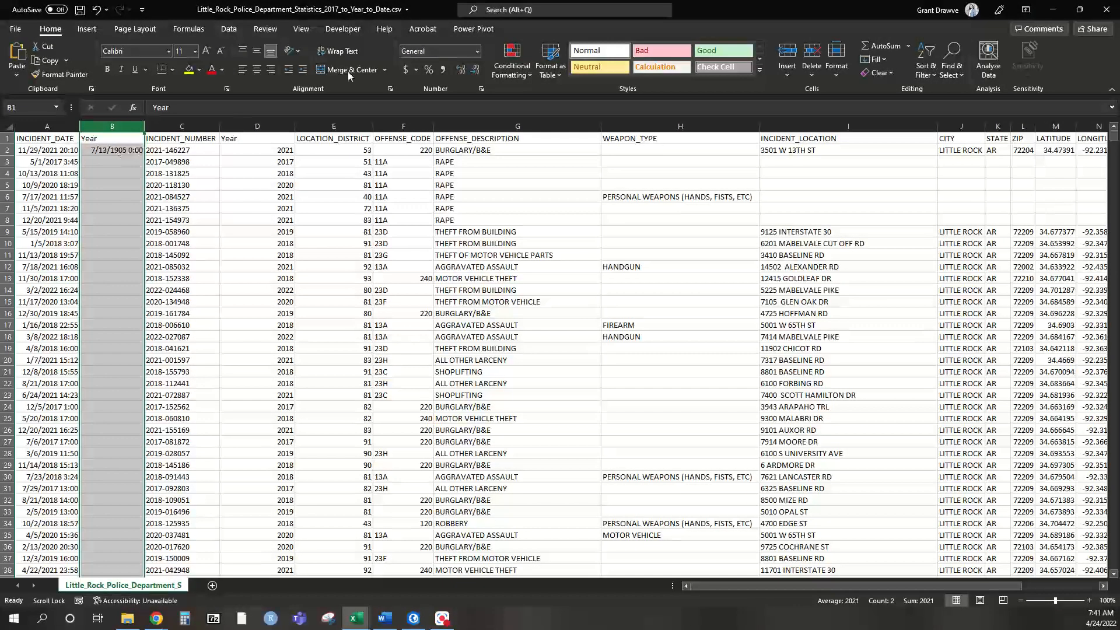
left_click(480, 52)
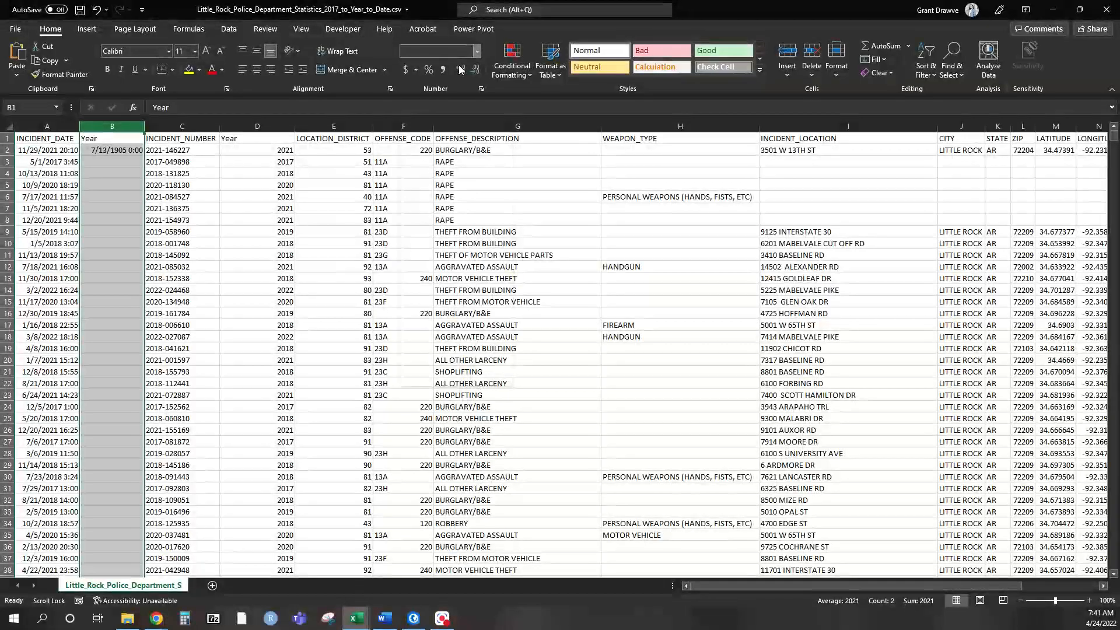
left_click(479, 52)
left_click(477, 85)
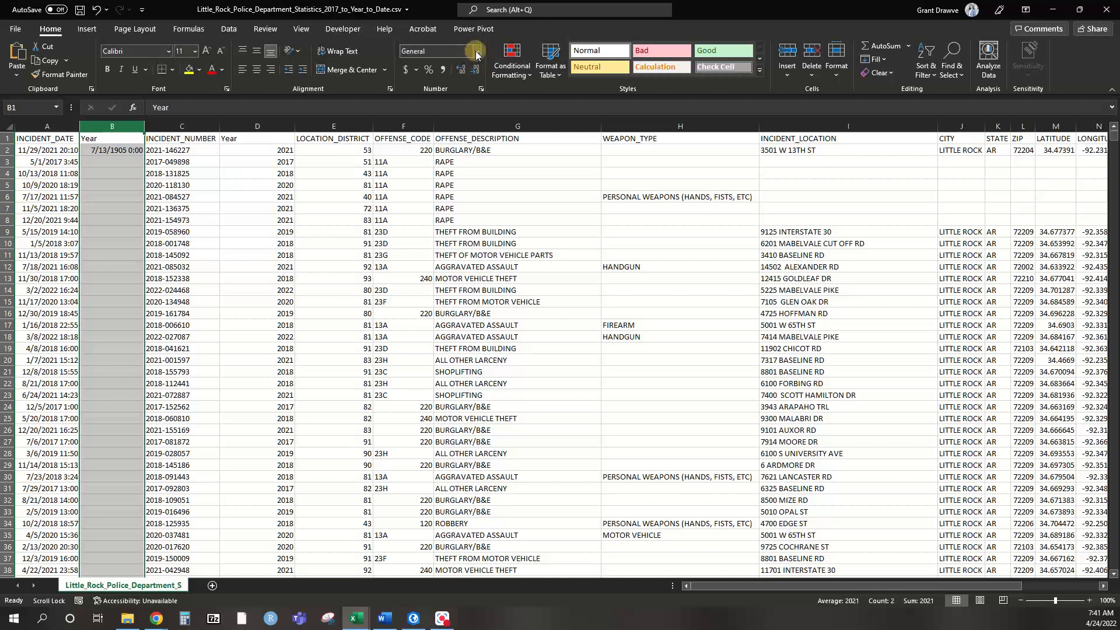
left_click(478, 53)
left_click(467, 81)
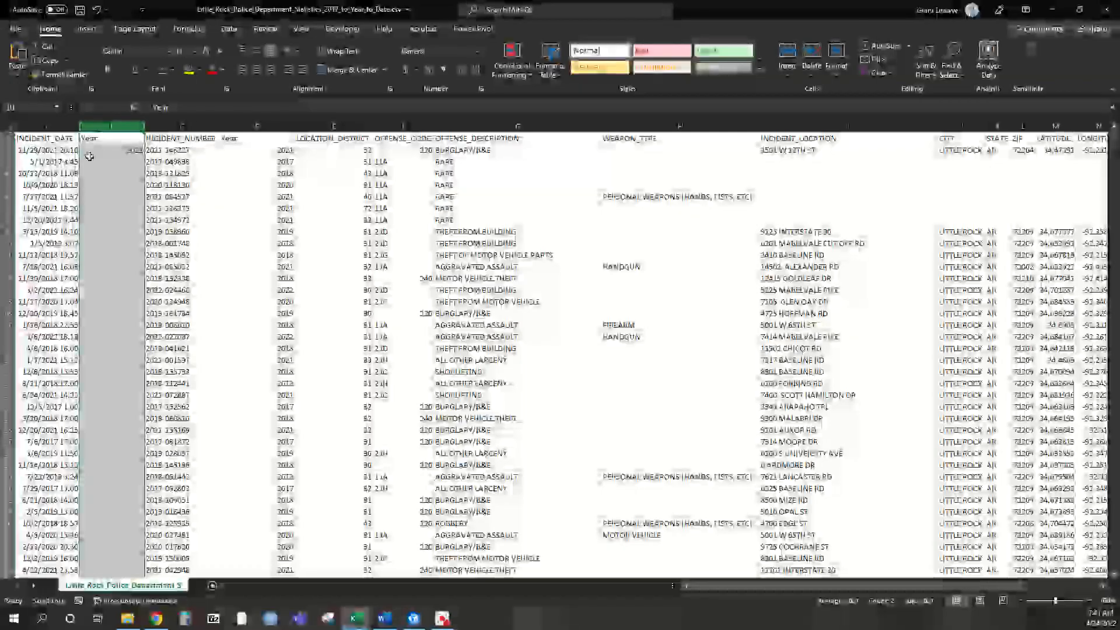
Step: Delete the extra Year column B beside INCIDENT_DATE
right_click(119, 126)
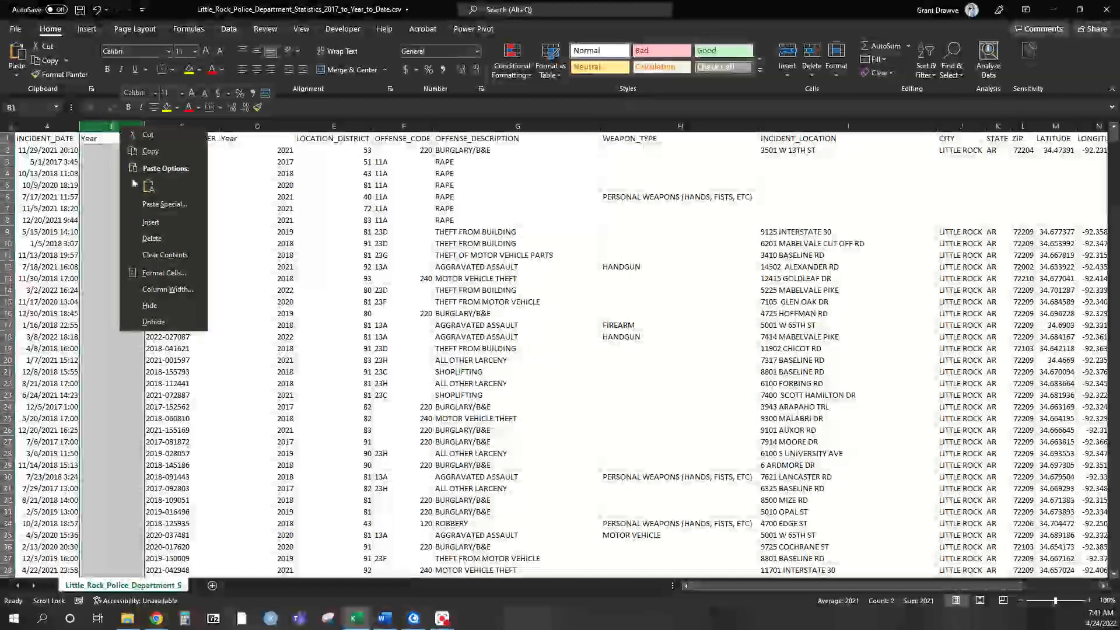
left_click(152, 238)
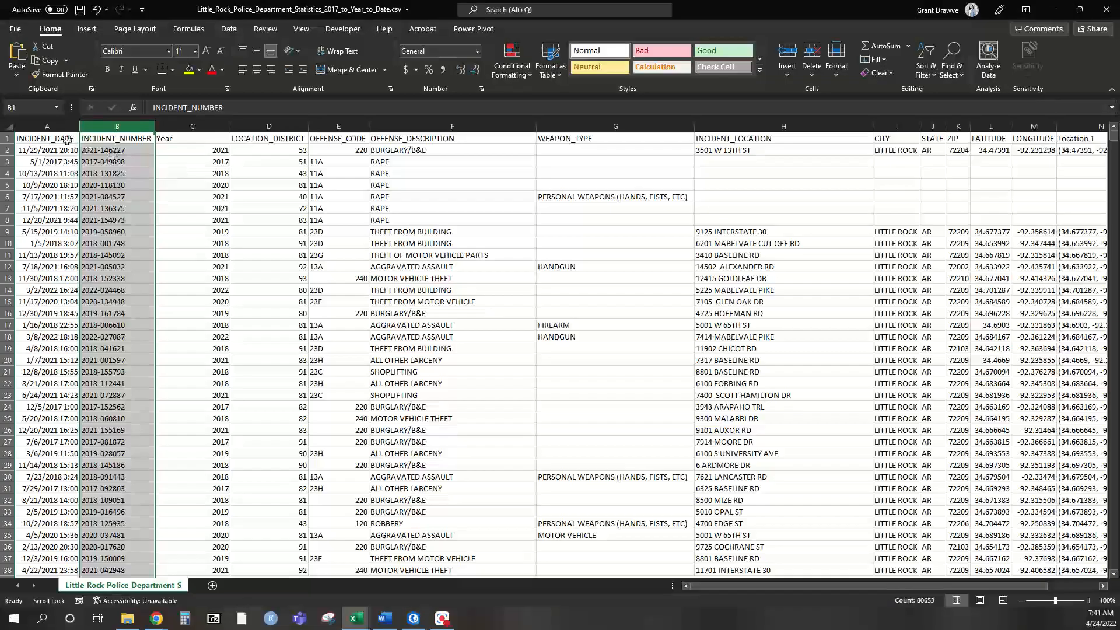
Step: Turn on filters for the whole sheet and filter the Year column to show only 2021
left_click(8, 126)
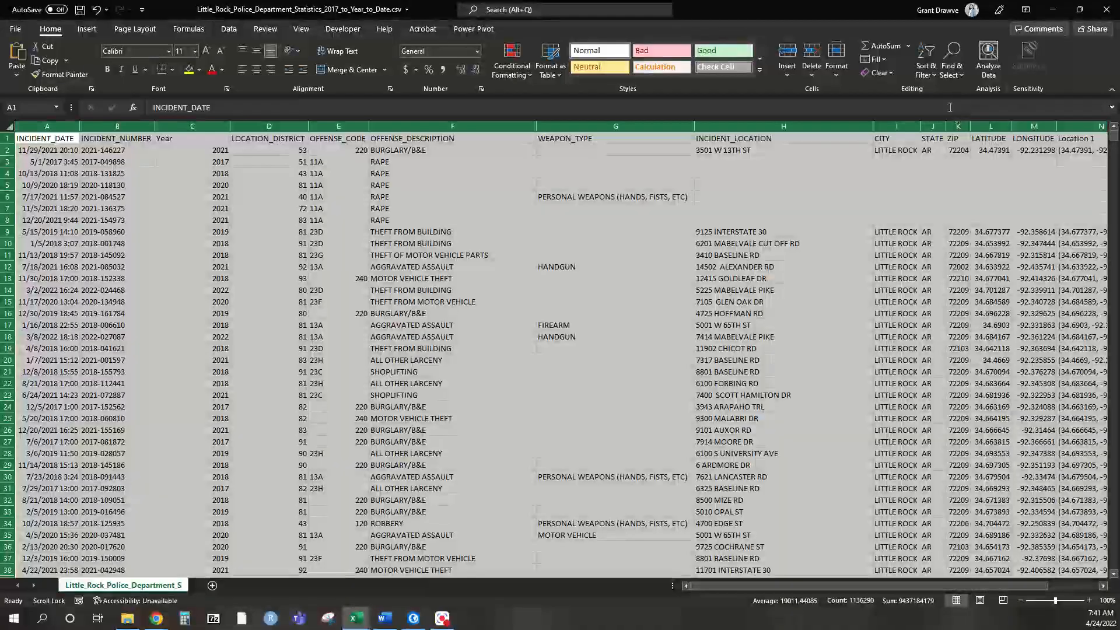
left_click(926, 70)
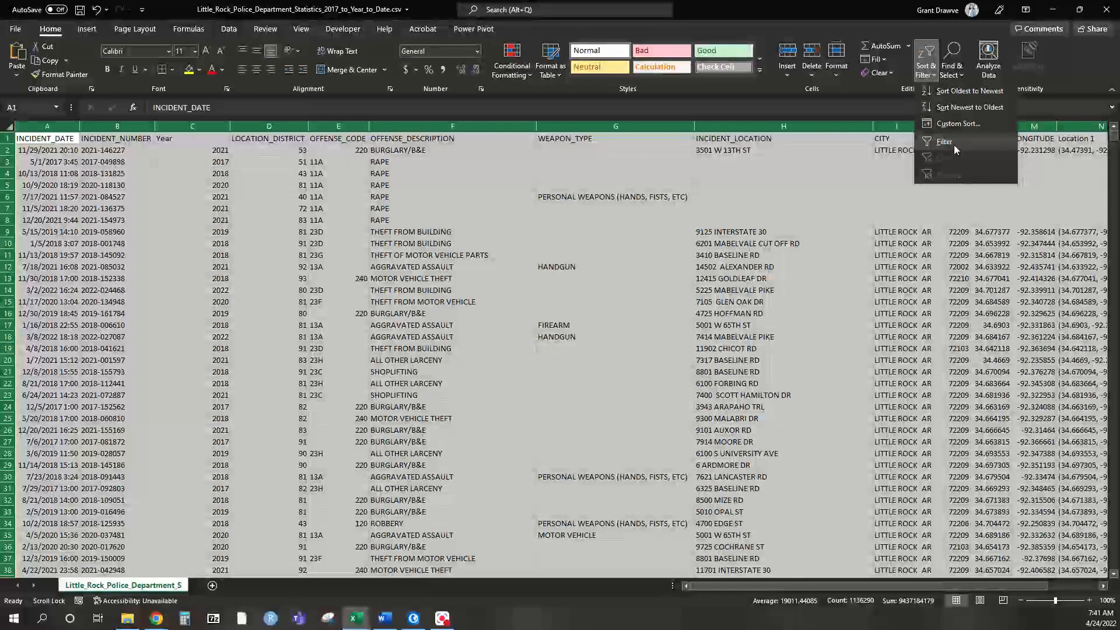
left_click(953, 145)
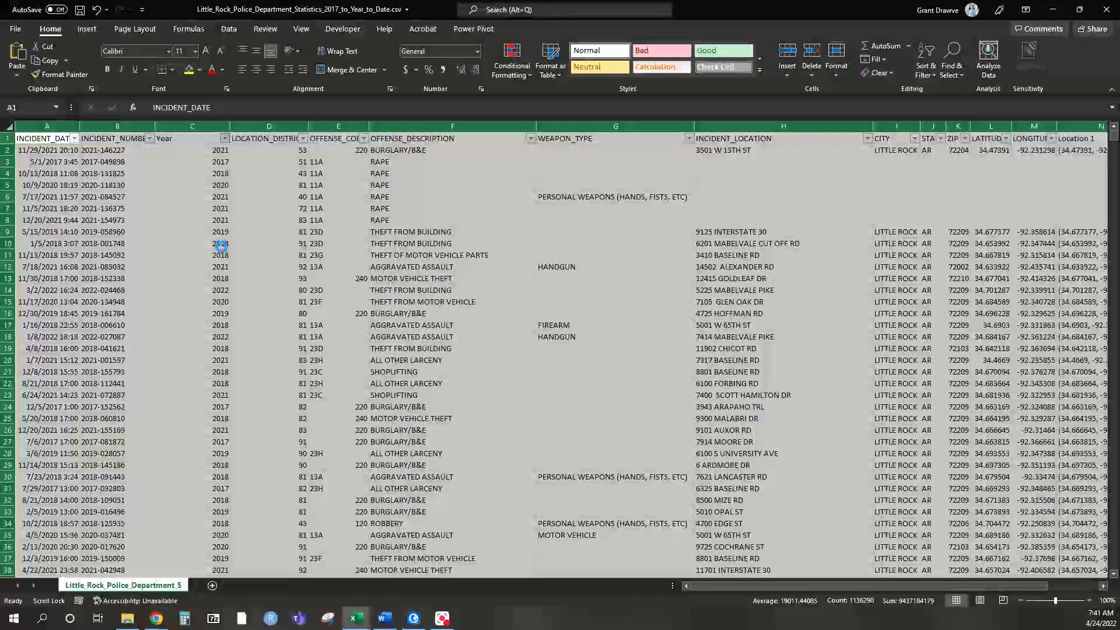
left_click(224, 138)
left_click(118, 278)
left_click(108, 328)
left_click(154, 383)
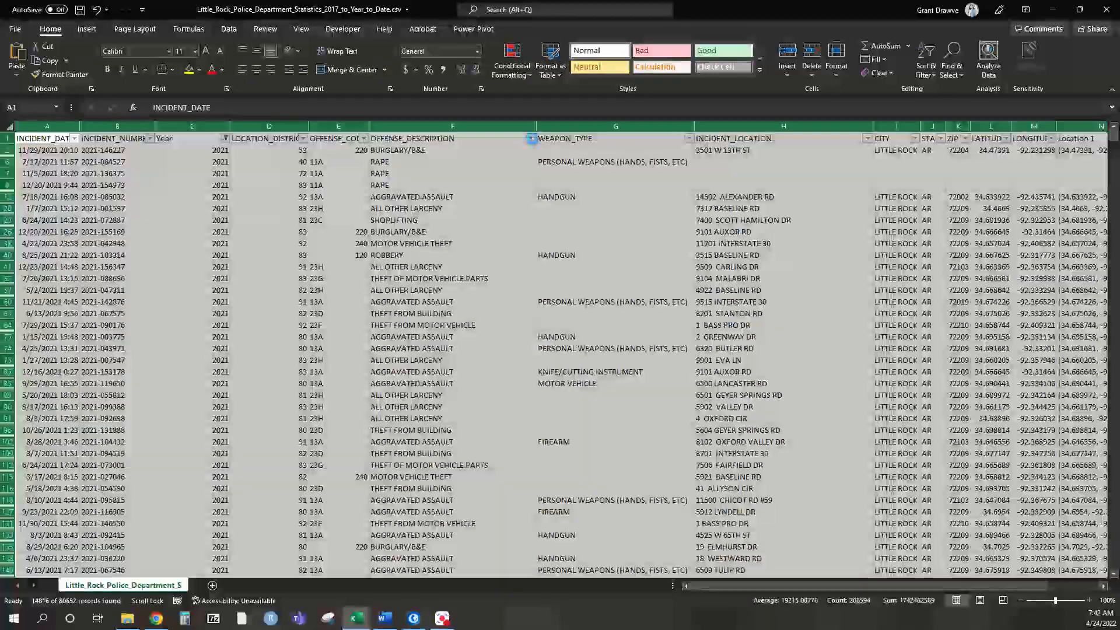
Step: Filter the OFFENSE_DESCRIPTION column to show only MOTOR VEHICLE THEFT
left_click(530, 138)
left_click(403, 276)
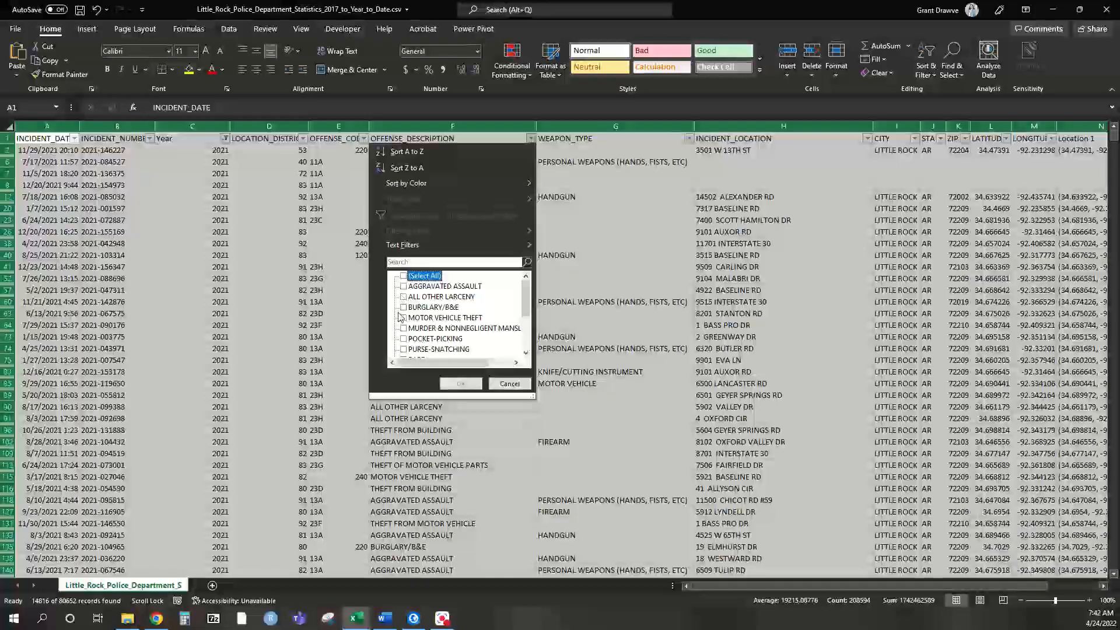
left_click(403, 317)
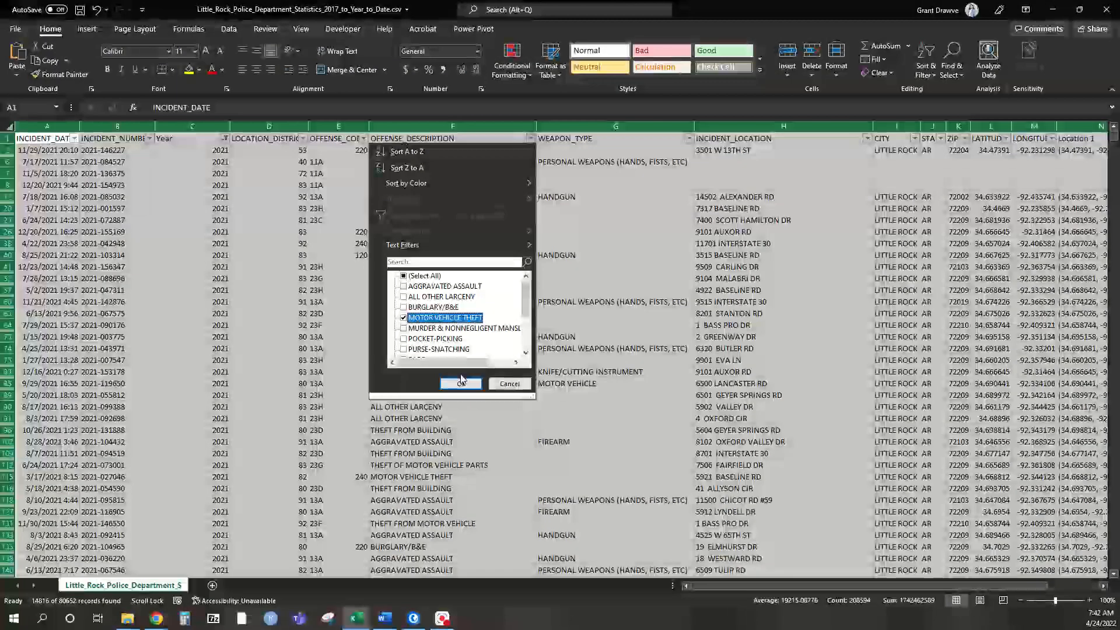
left_click(461, 383)
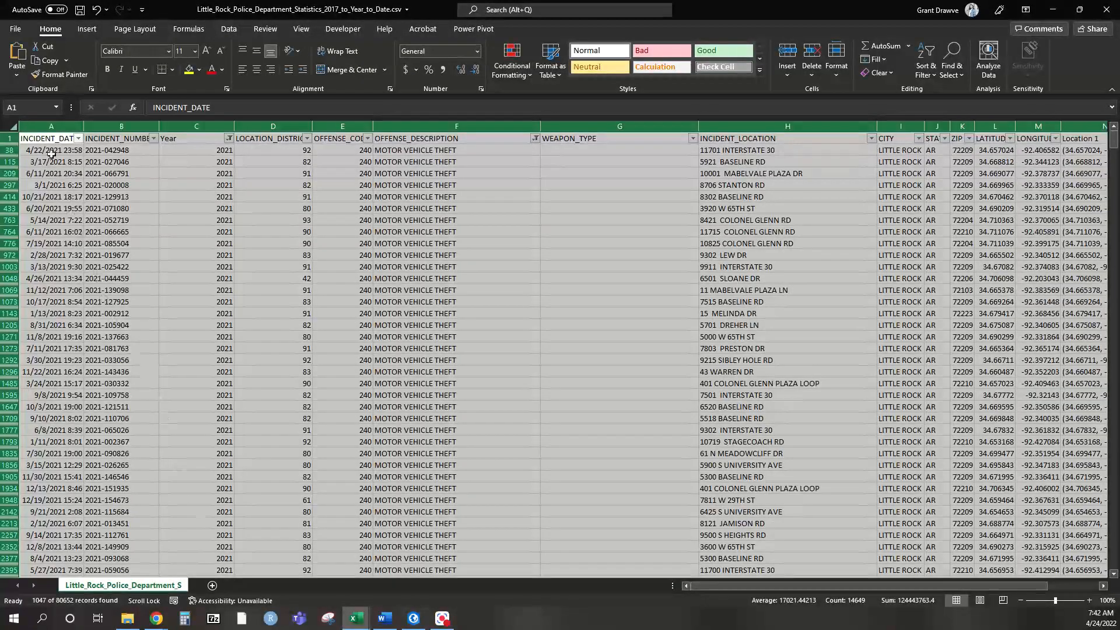
Step: Copy all filtered records with their headers into a new blank workbook and autofit its columns
left_click(45, 138)
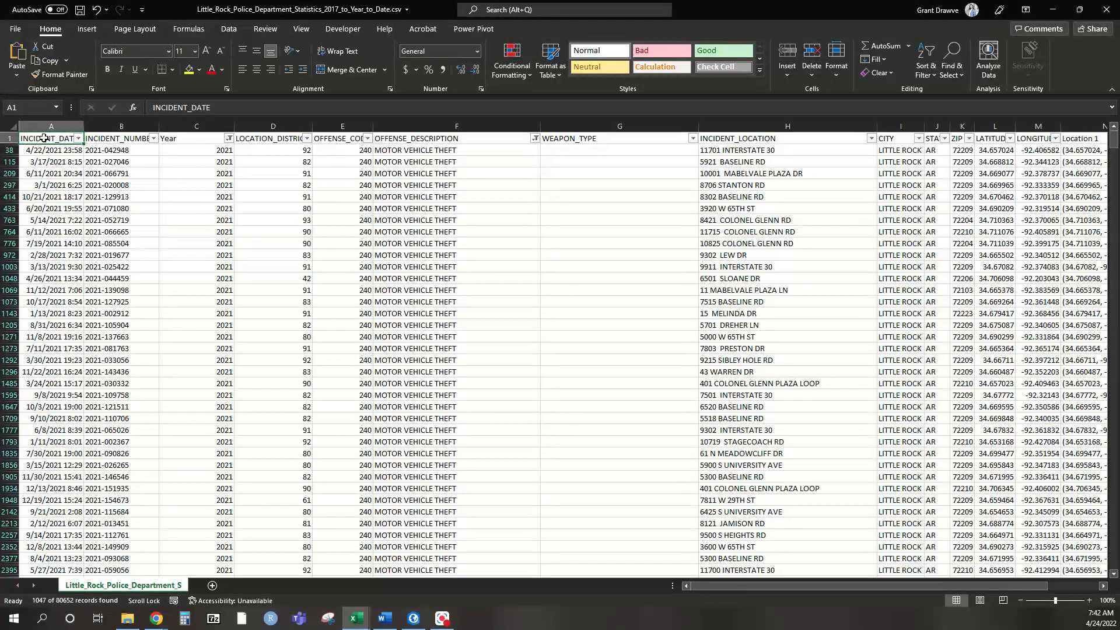
key("ctrl+shift+Down")
key("ctrl+shift+Right")
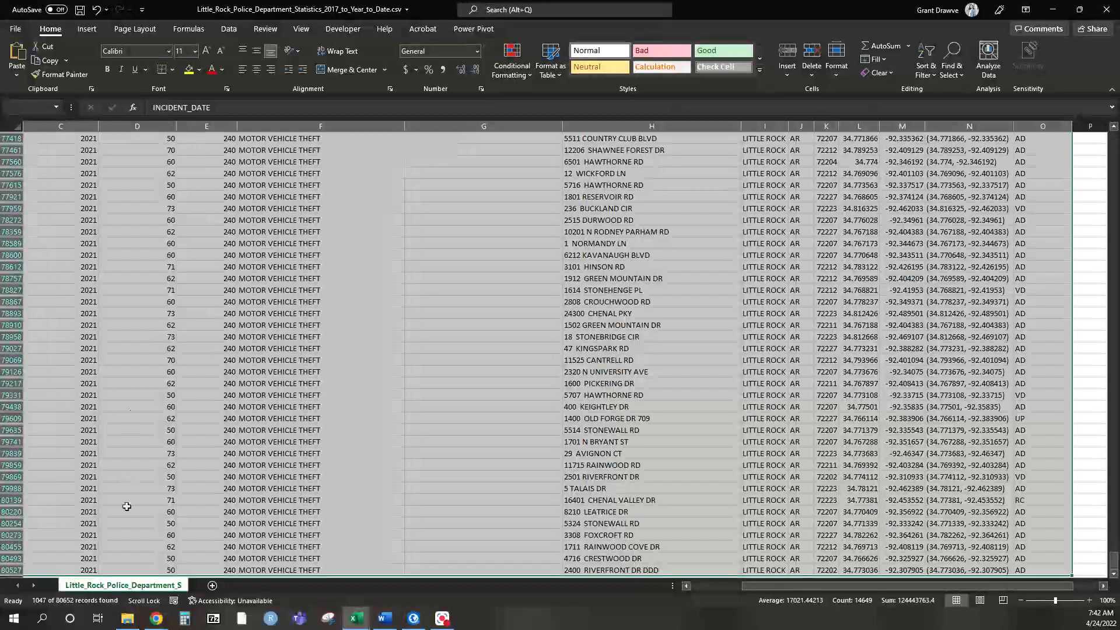
key("ctrl+c")
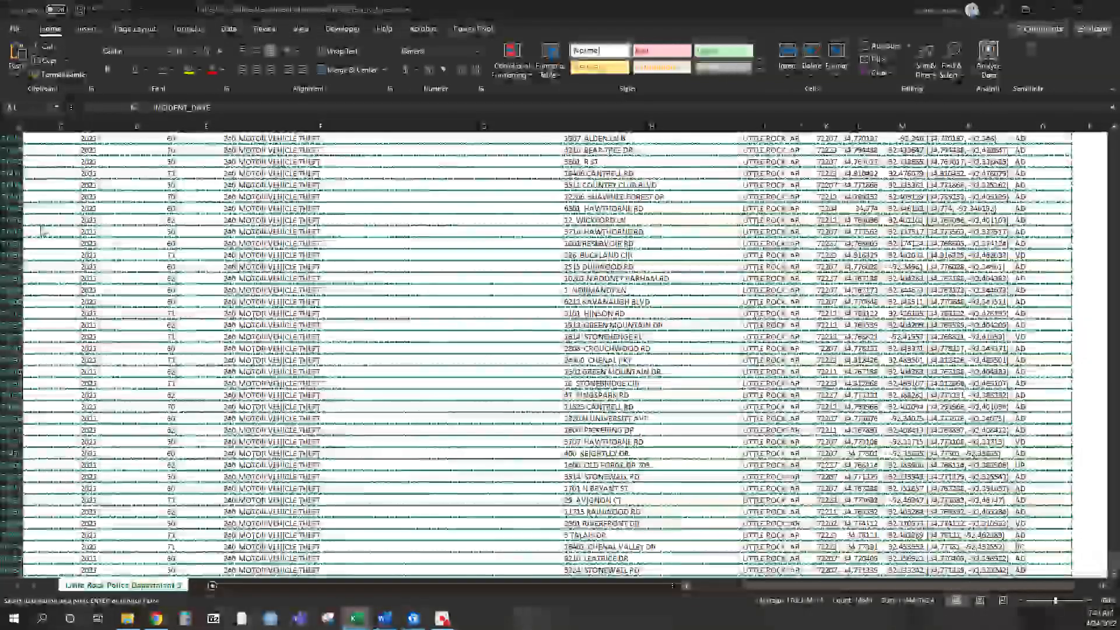
key("ctrl+n")
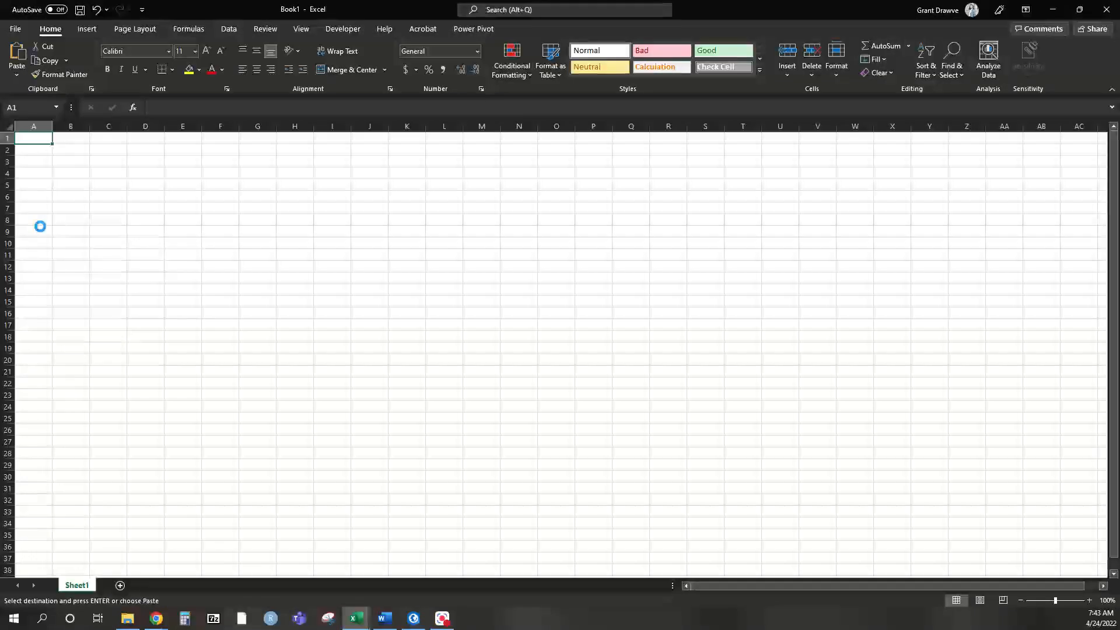
key("ctrl+v")
left_click(8, 125)
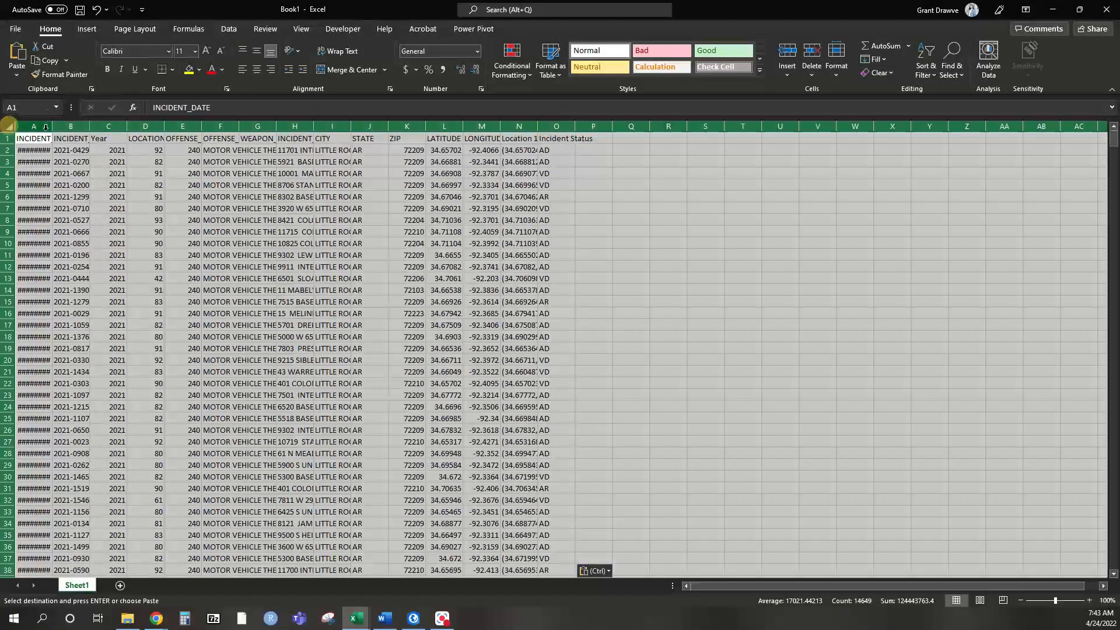
double_click(51, 127)
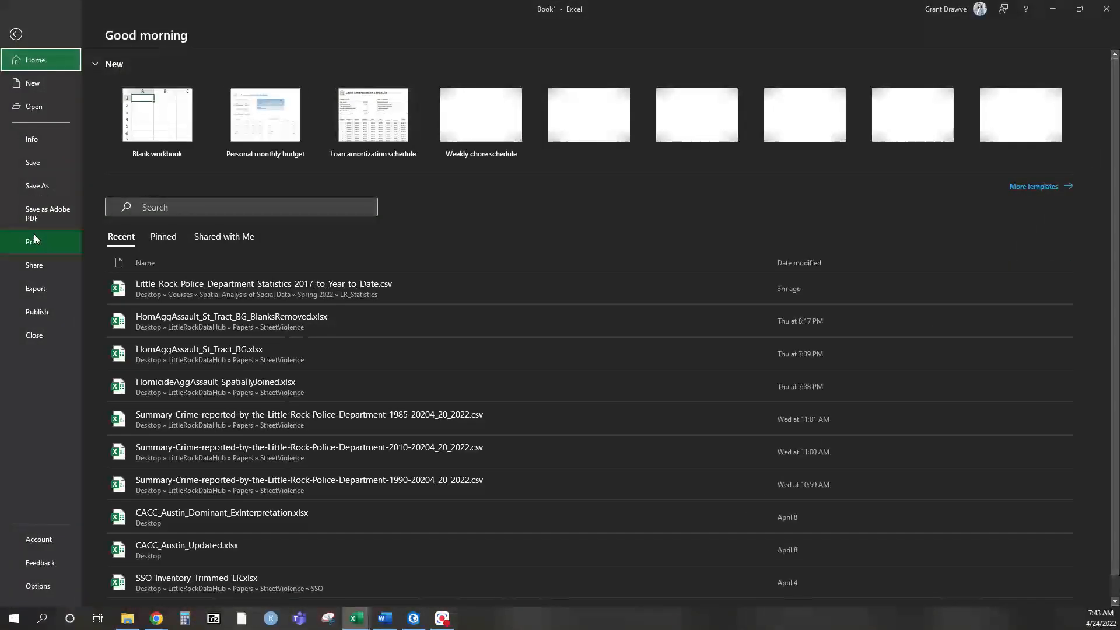
Step: Save the new workbook as MVT_2021_LR in Excel Workbook (*.xlsx) format in the LR_Statistics folder
left_click(40, 189)
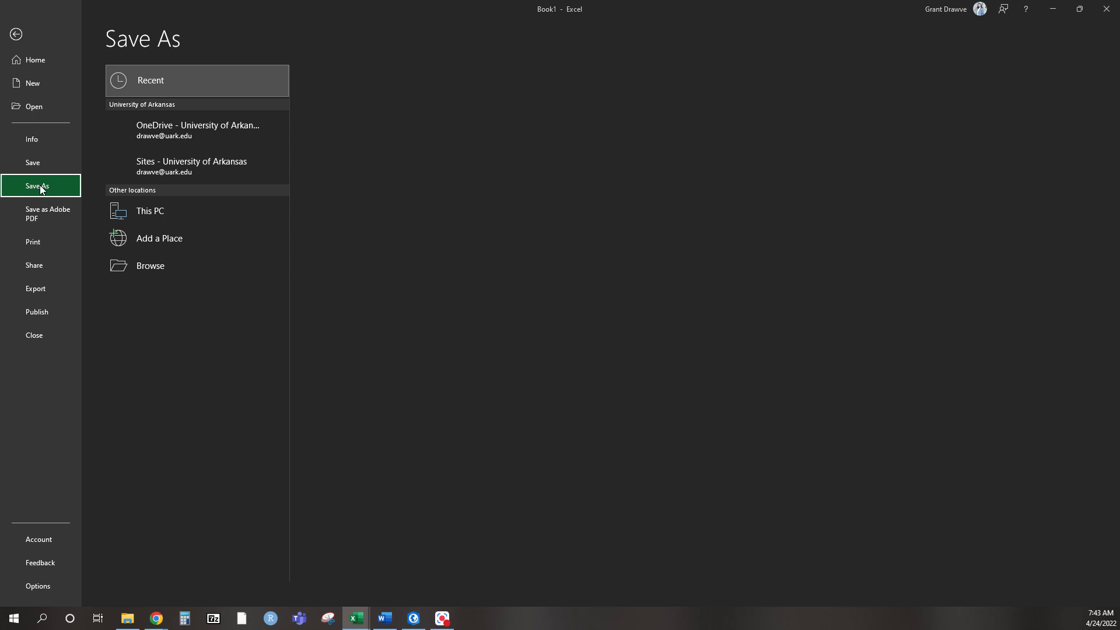
left_click(410, 133)
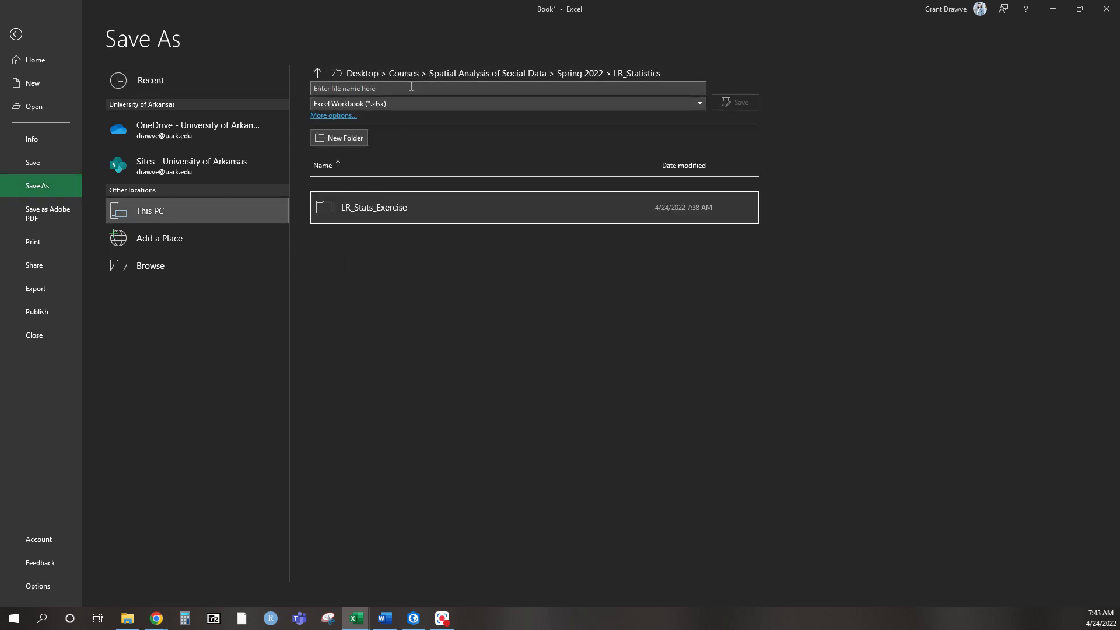
left_click(411, 86)
type("MVT_2021_LR")
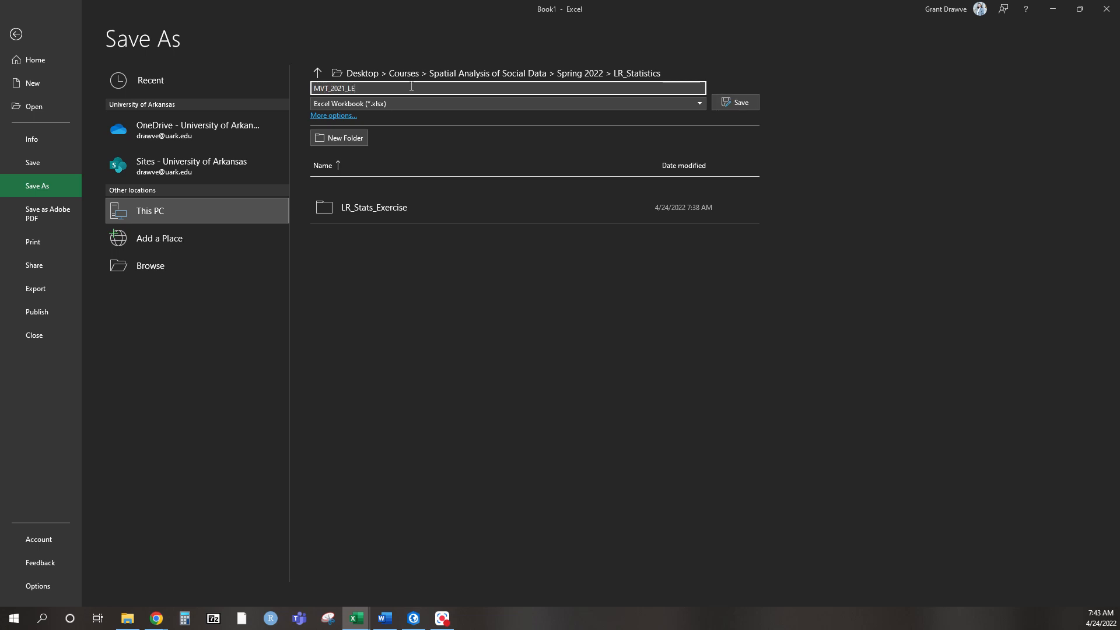
left_click(738, 102)
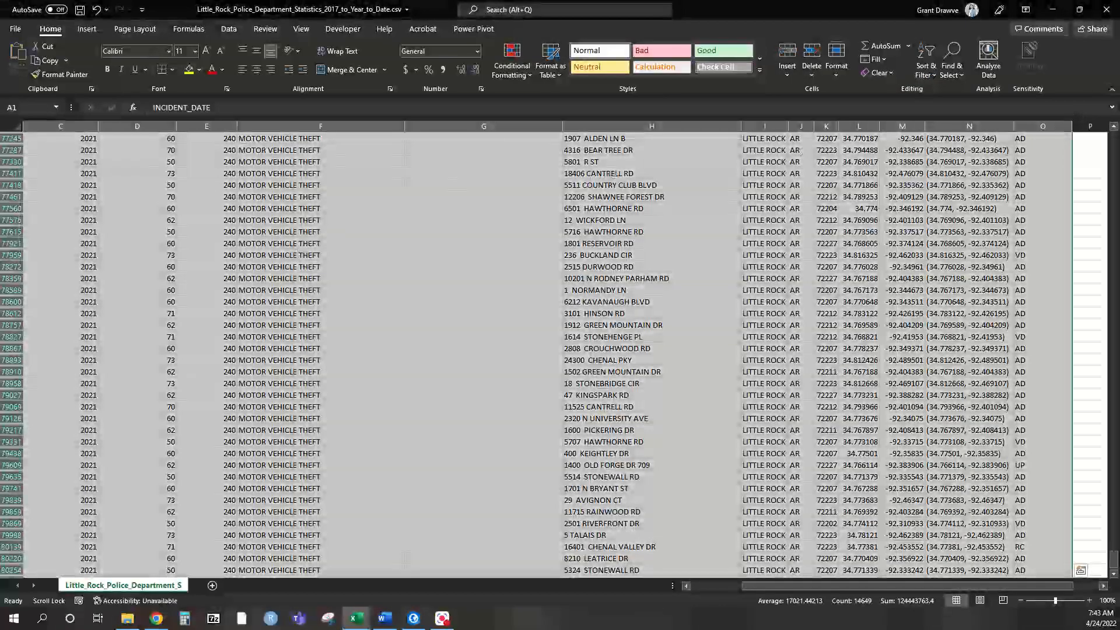
Step: Close the original police statistics CSV without saving it and minimize the other open workbook
left_click(1108, 8)
left_click(558, 323)
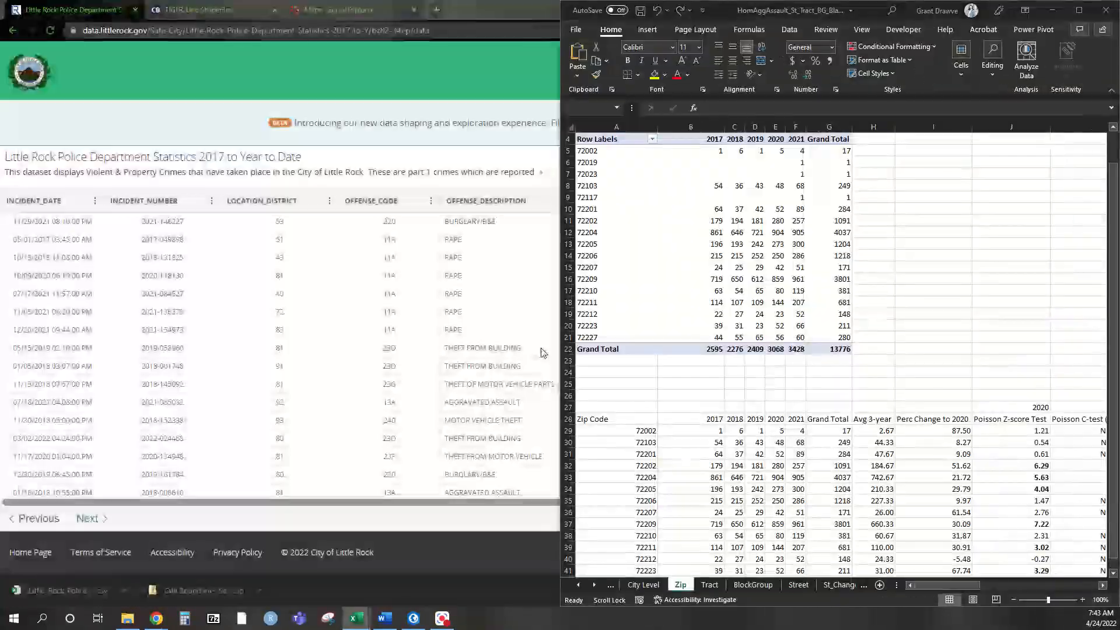
left_click(1054, 11)
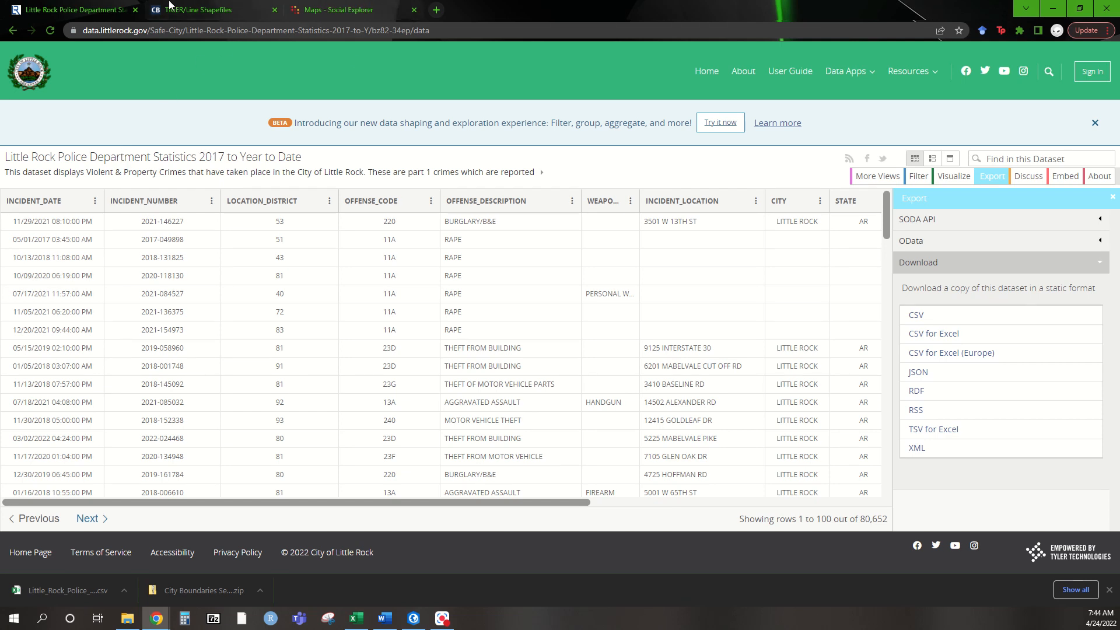
Step: Close the police dataset page in the browser and request the 2021 Census Tracts layer through the Census TIGER/Line web interface
left_click(133, 11)
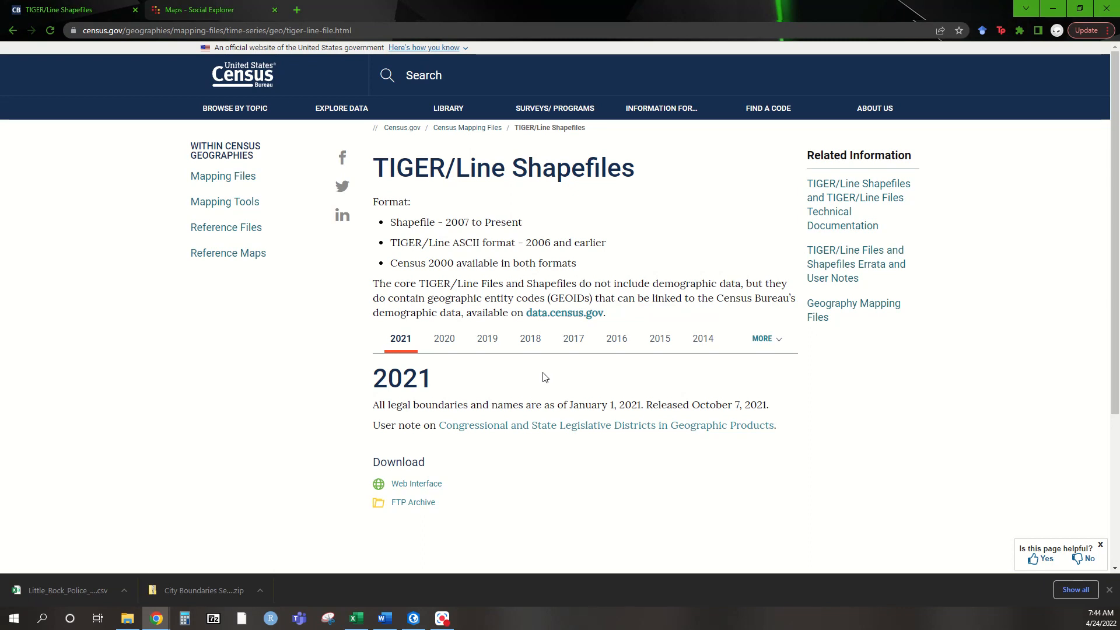
left_click(438, 486)
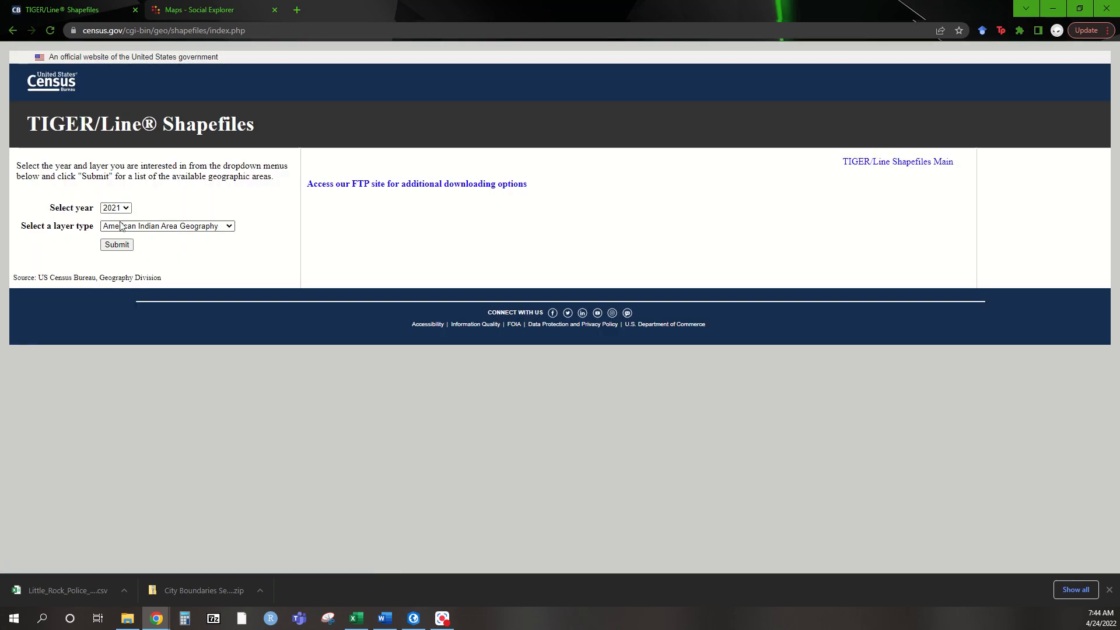
left_click(119, 225)
scroll(168, 319, "down", 3)
scroll(168, 319, "up", 3)
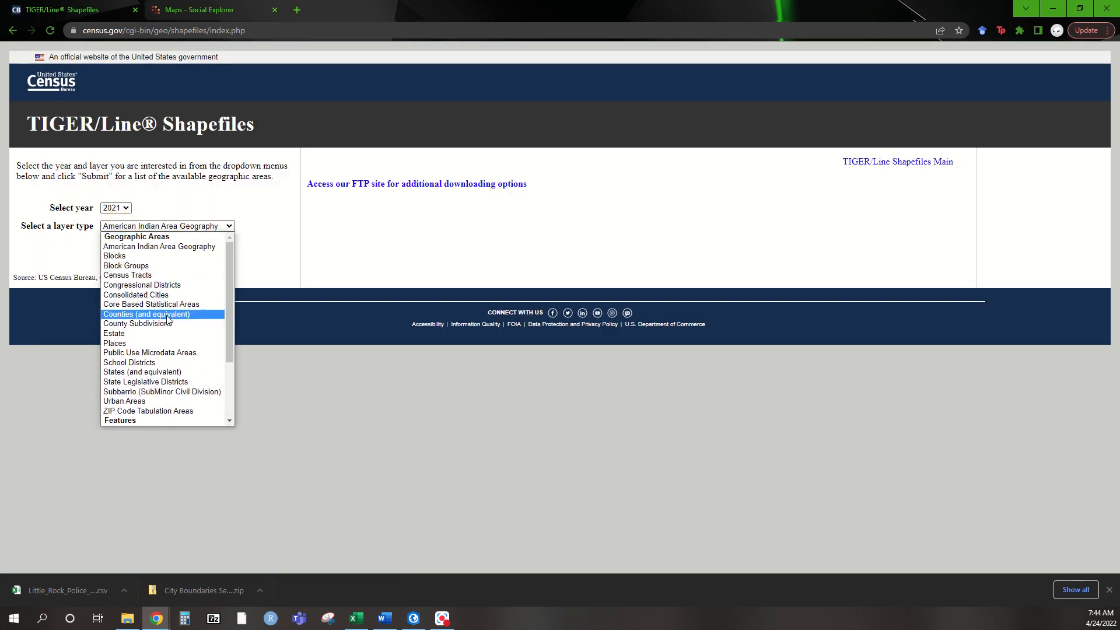
left_click(146, 277)
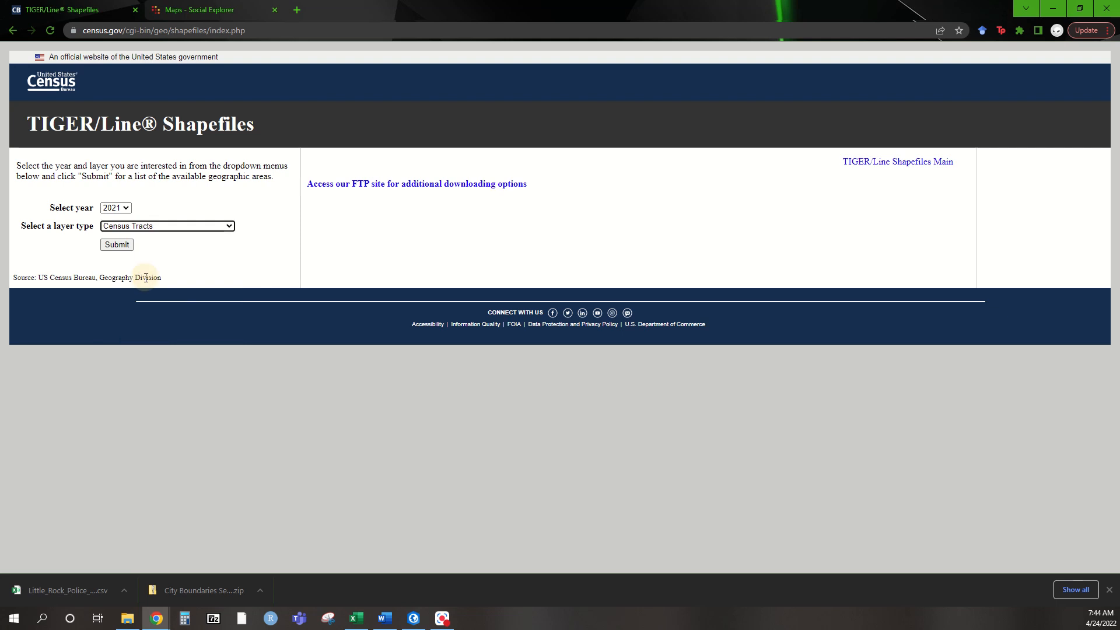
left_click(117, 245)
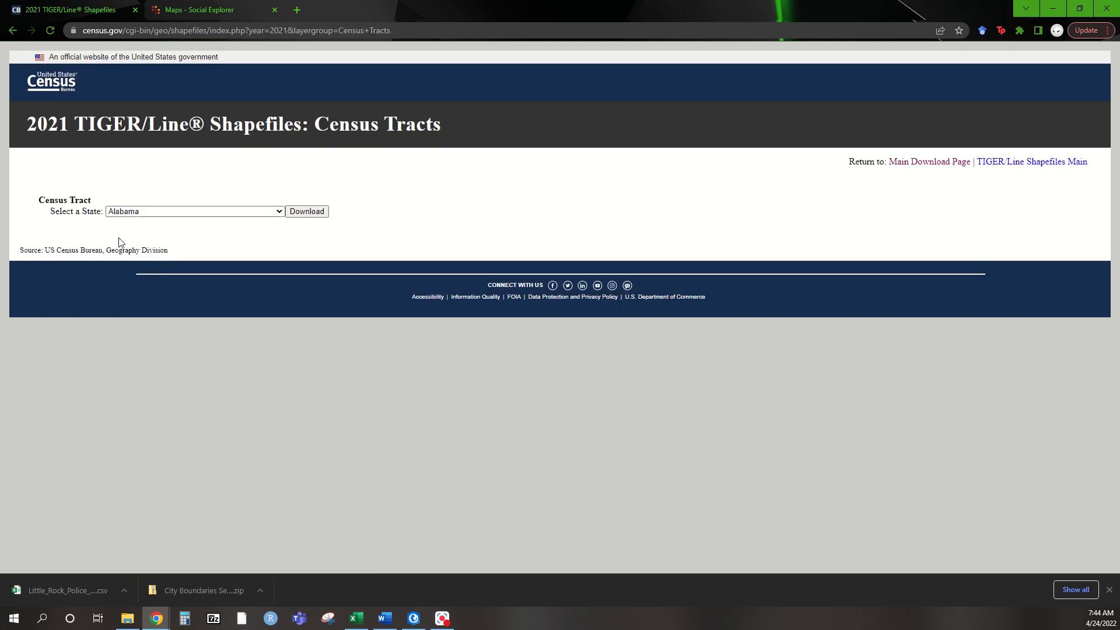
Step: Download the Arkansas census tract shapefile and save it as tl_2021_05_tract.zip in the LR_Statistics folder
left_click(153, 214)
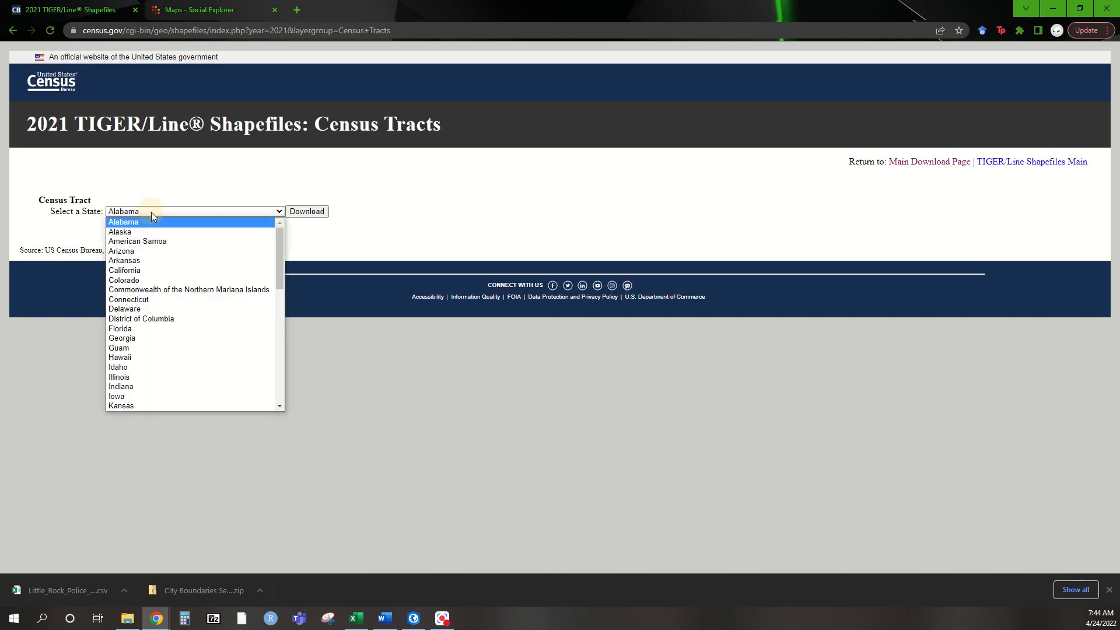
left_click(145, 262)
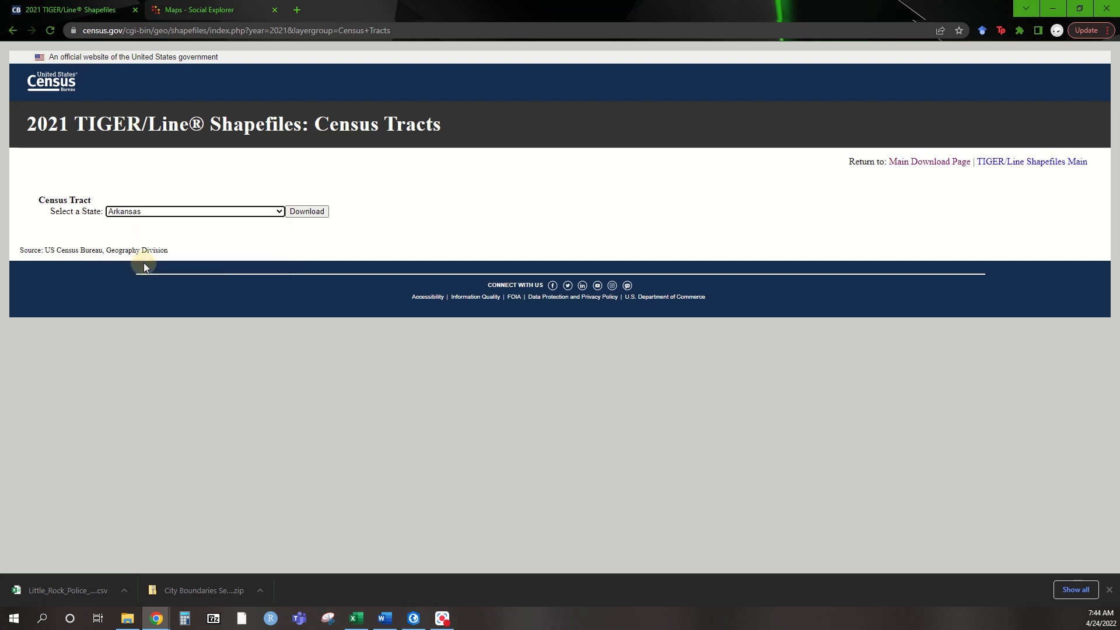
left_click(309, 213)
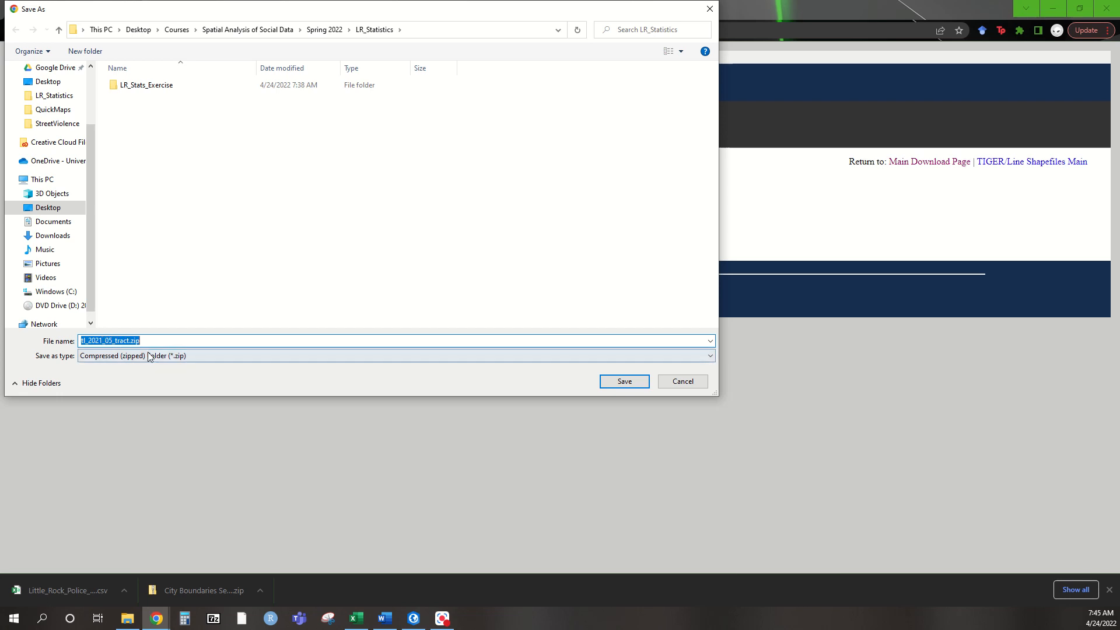
left_click(632, 389)
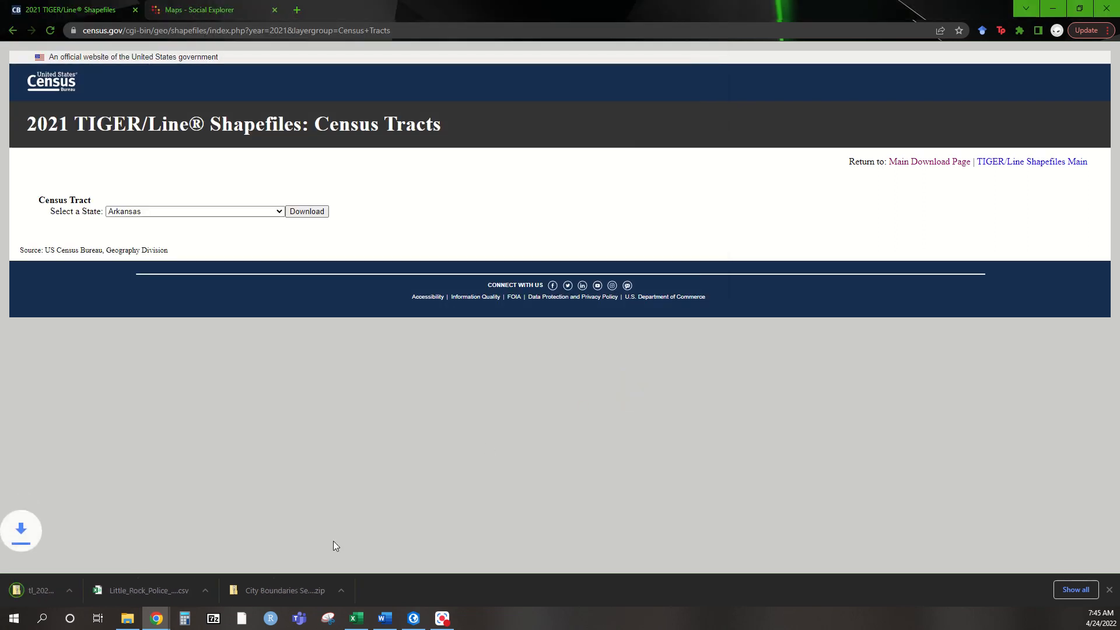
Step: Extract tl_2021_05_tract.zip with 7-Zip into a tl_2021_05_tract subfolder of the LR_Statistics folder
left_click(116, 623)
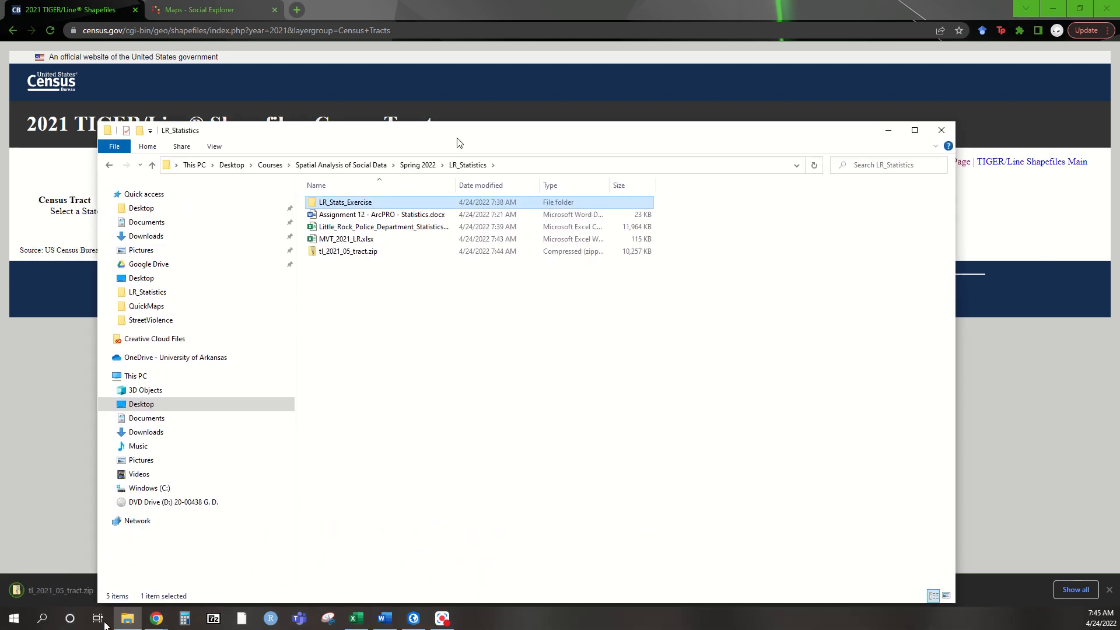
left_click(352, 252)
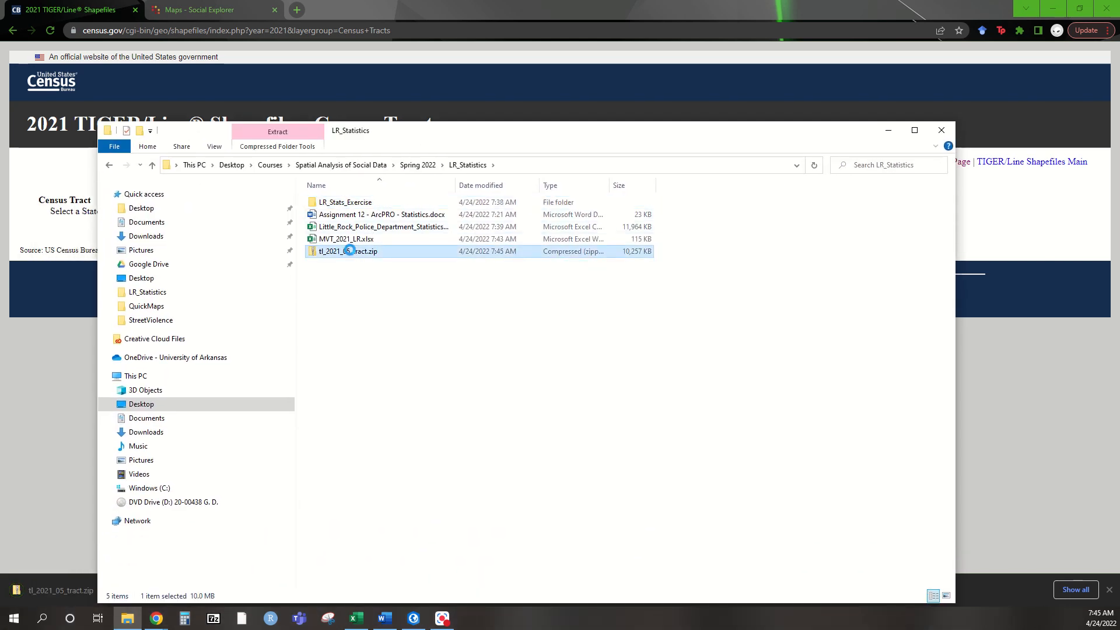
right_click(350, 252)
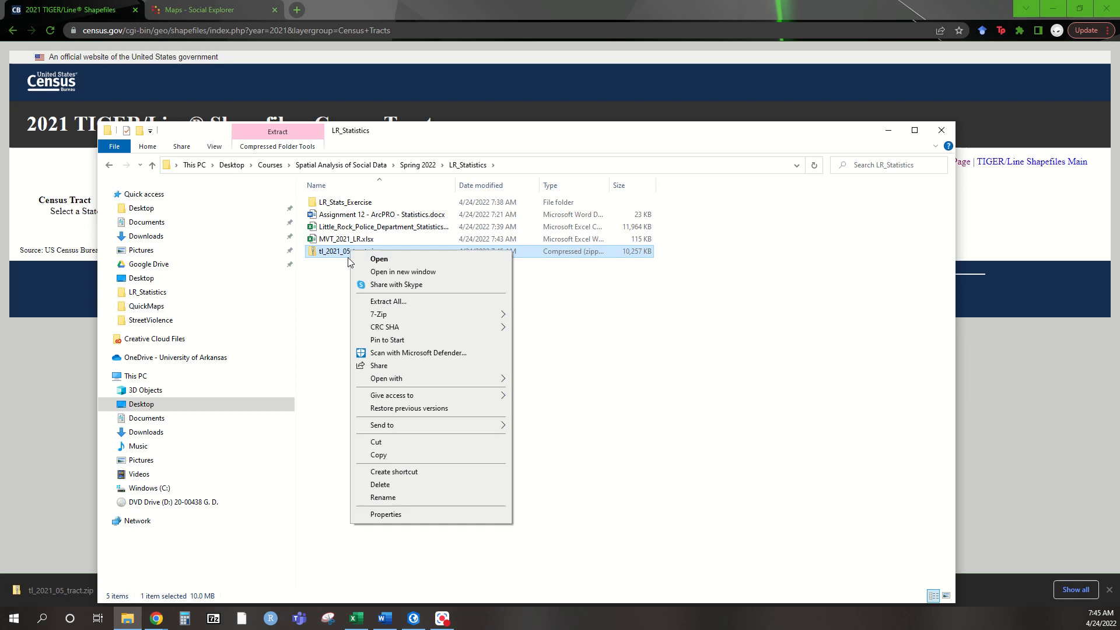
mouse_move(410, 320)
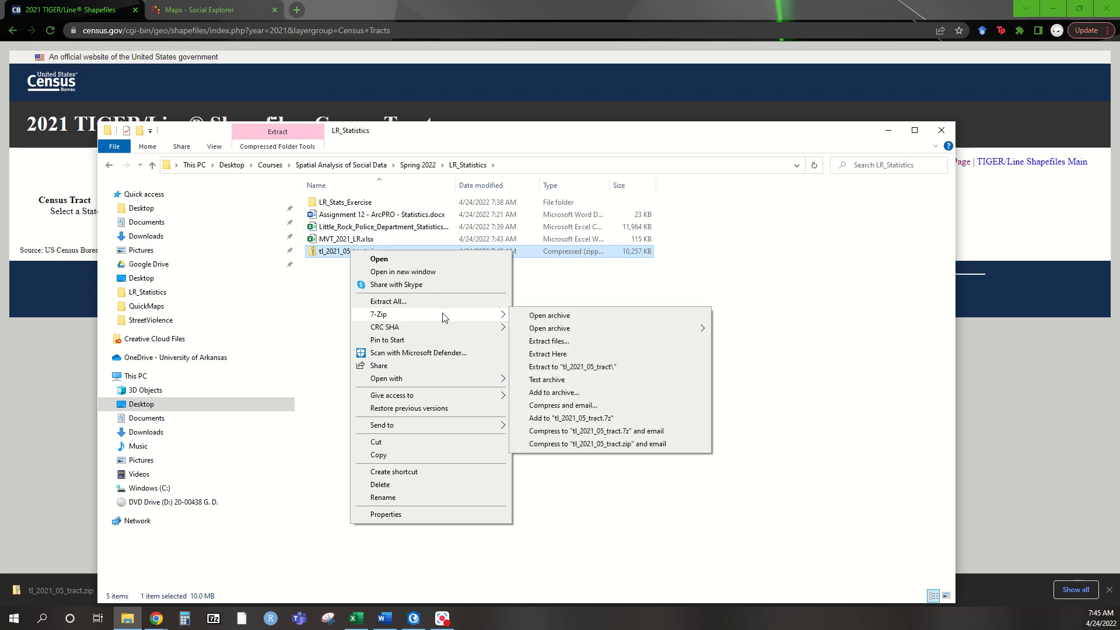
left_click(576, 347)
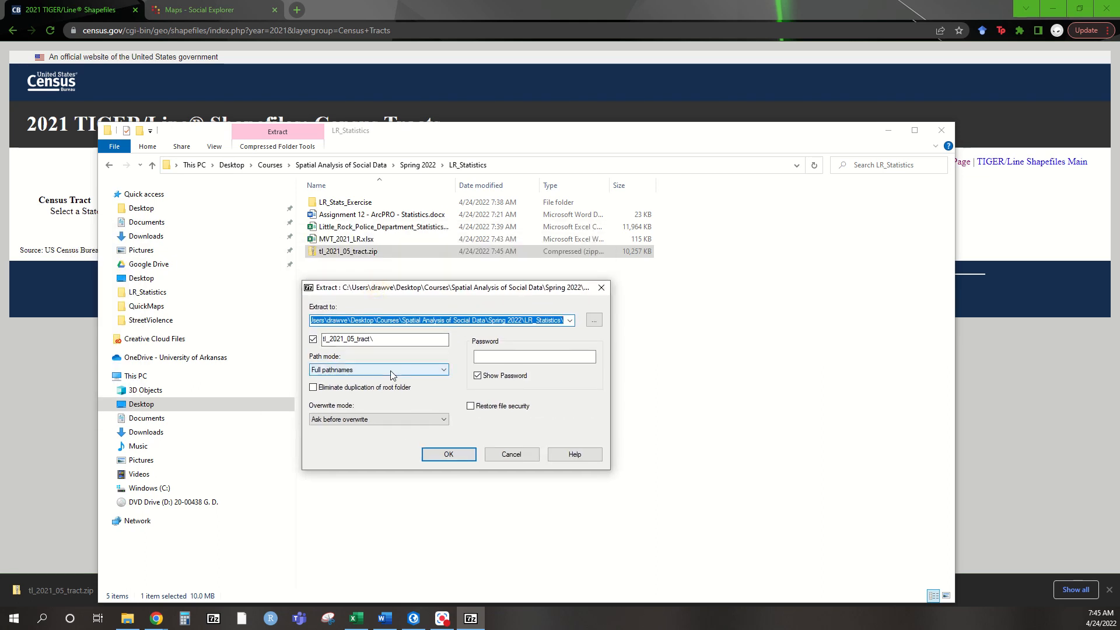
left_click(455, 459)
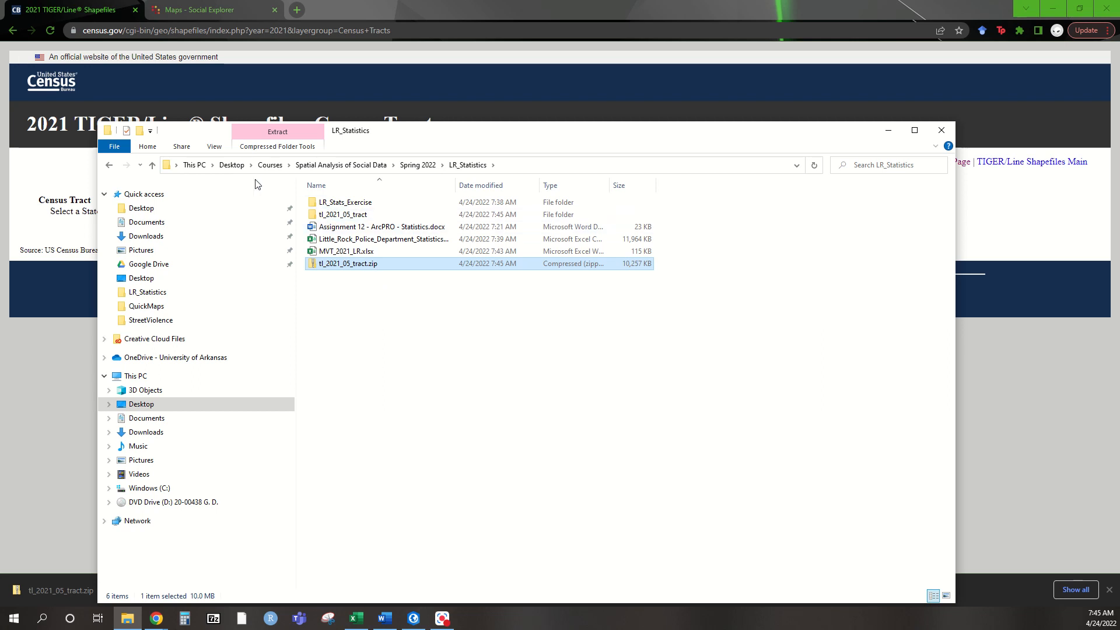
Step: Close the Census download page and begin a Social Explorer report from the ACS 2016–2020 (5-Year Estimates) tables
left_click(135, 10)
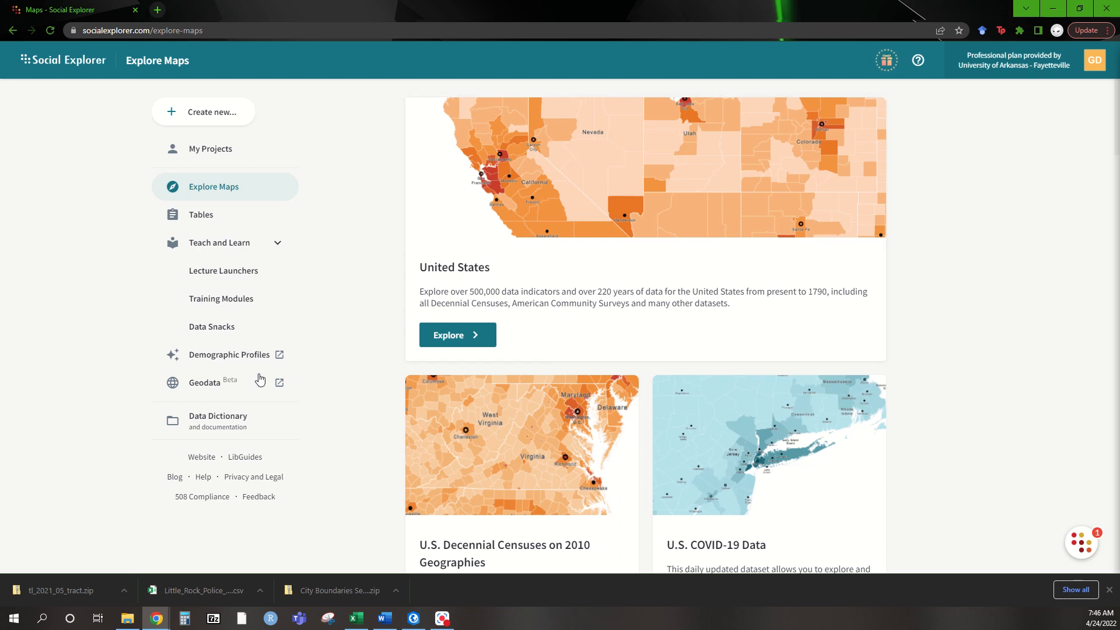
left_click(222, 227)
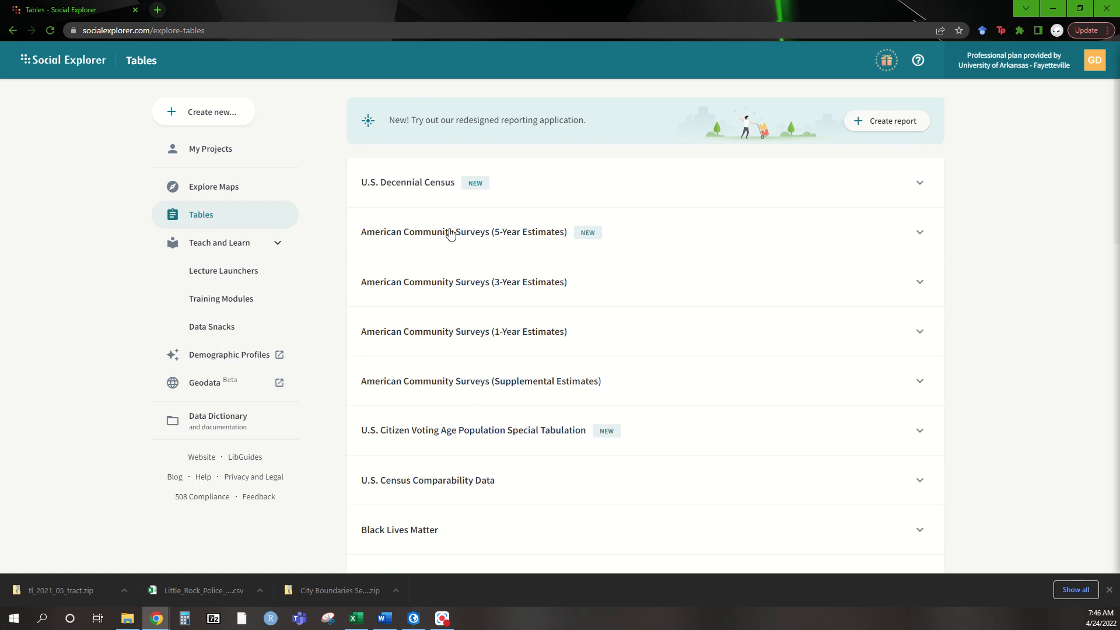
left_click(450, 233)
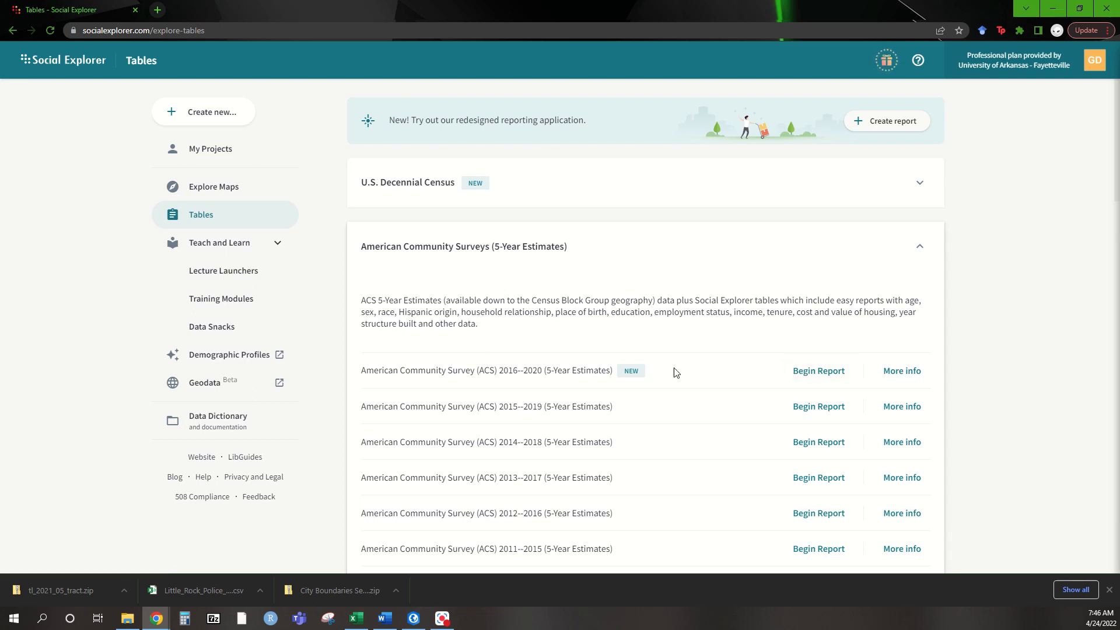
left_click(814, 378)
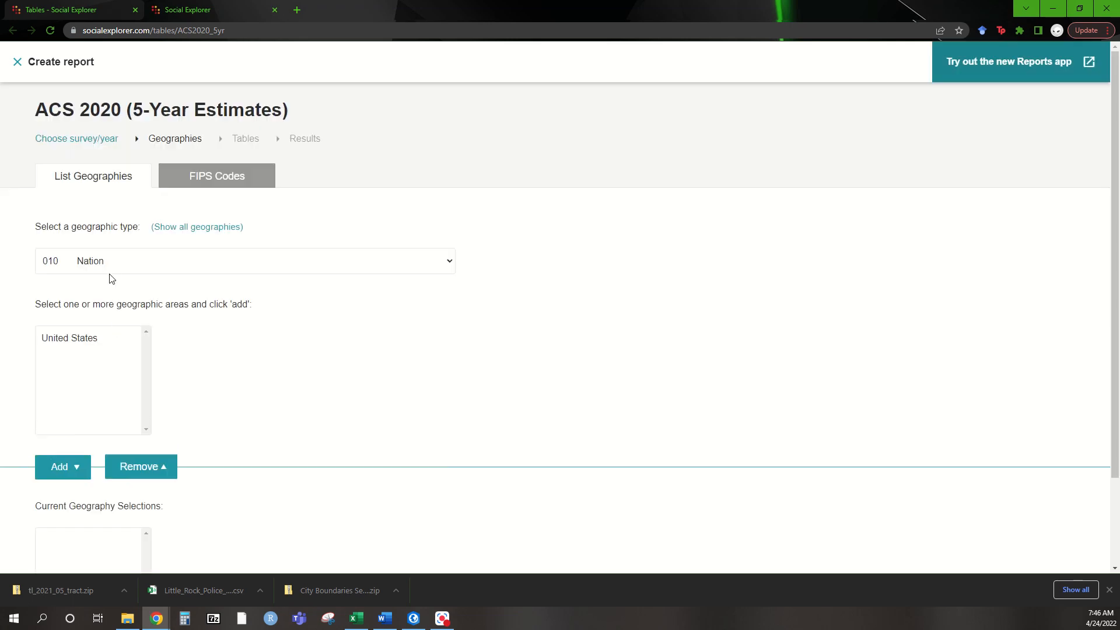
Step: Set the report's geographic type to 140 Census Tract, with Arkansas as the state and Pulaski County as the county
left_click(109, 267)
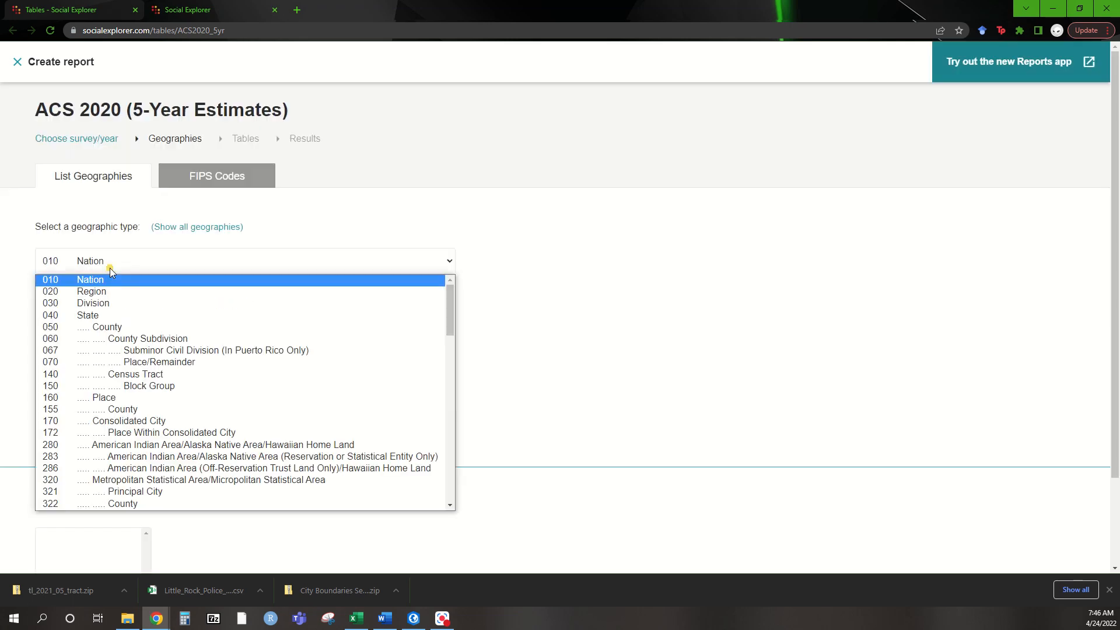
left_click(145, 377)
scroll(125, 290, "down", 2)
left_click(89, 227)
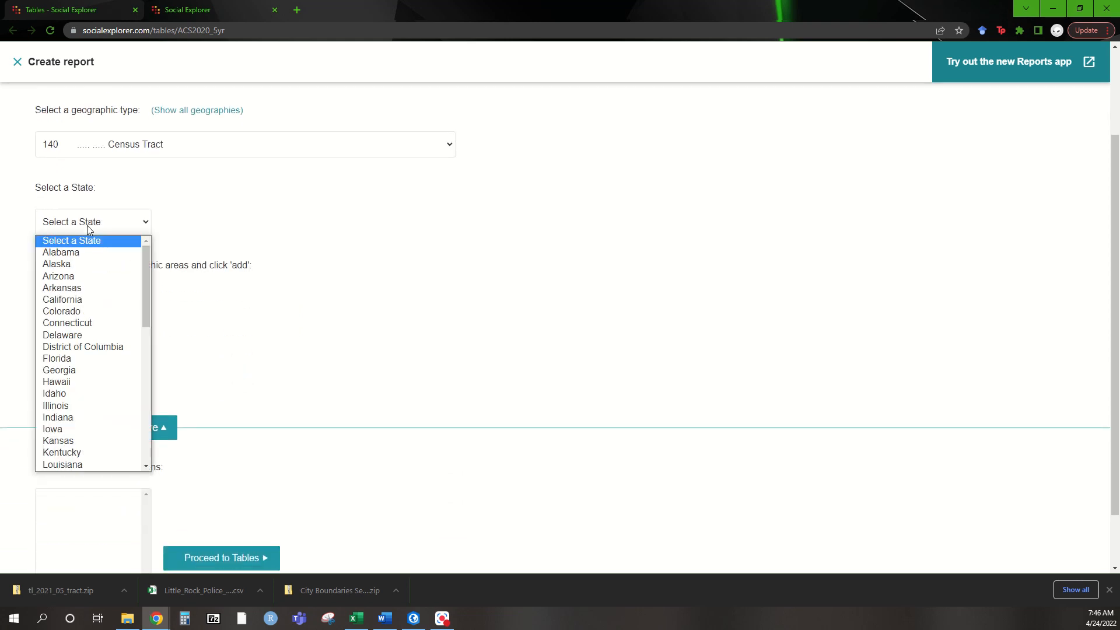
left_click(83, 287)
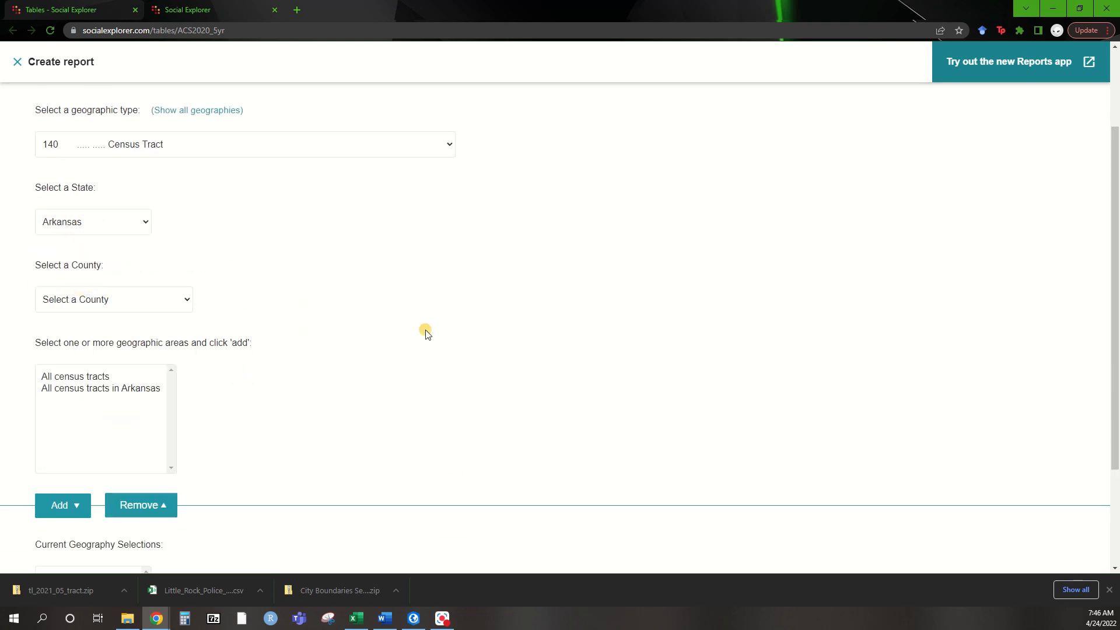
left_click(156, 306)
scroll(143, 377, "down", 10)
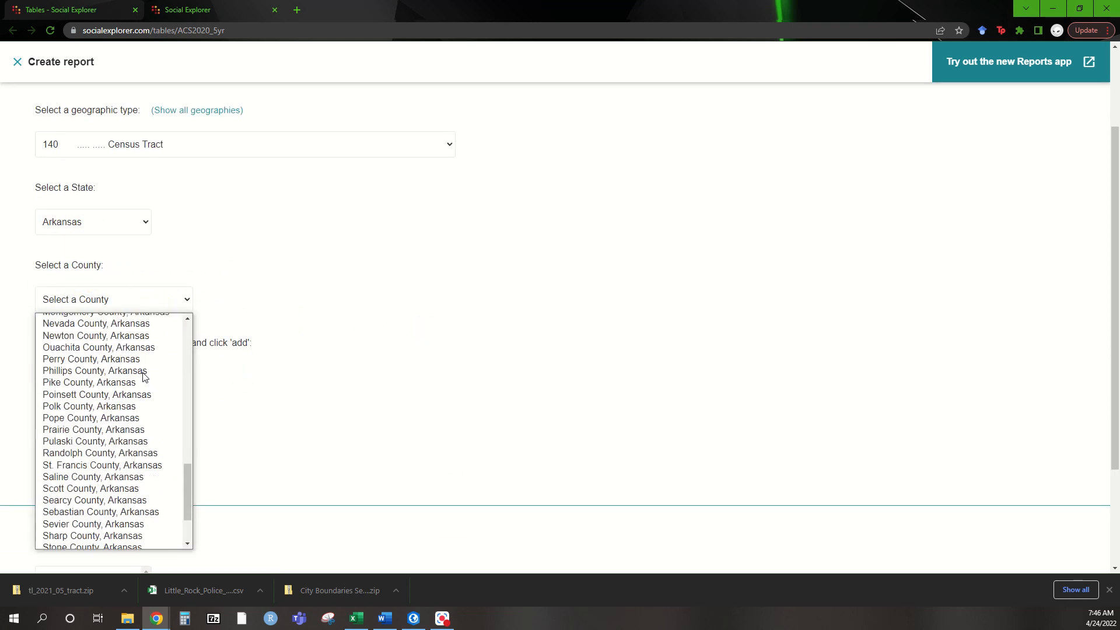
left_click(125, 366)
scroll(189, 409, "down", 2)
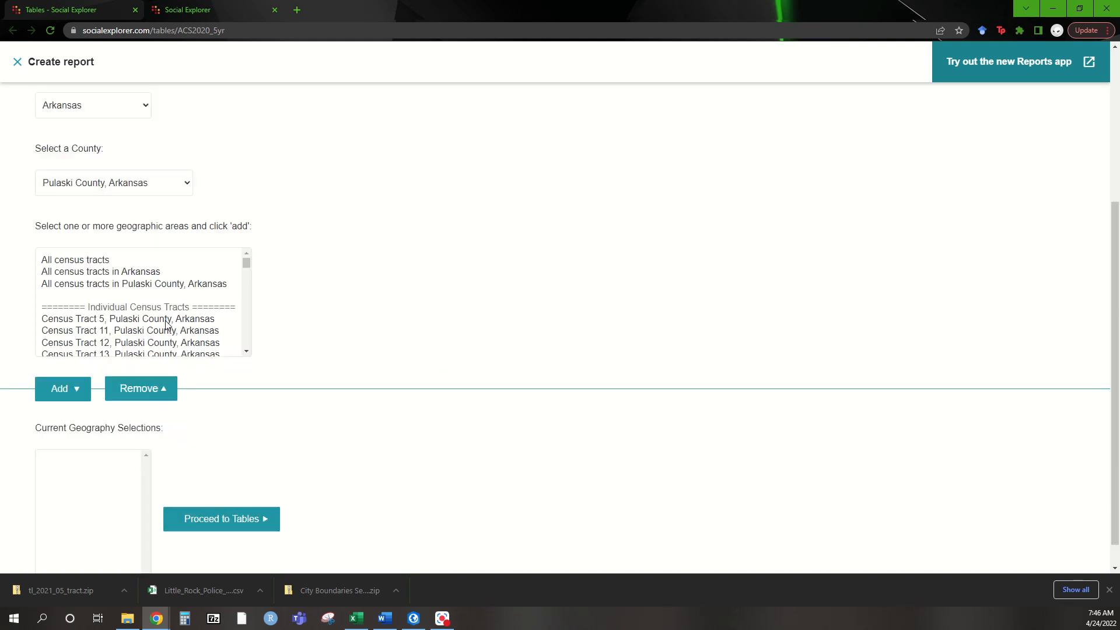
Step: Add all census tracts in Pulaski County to the geography selections and proceed to choosing tables
left_click(103, 284)
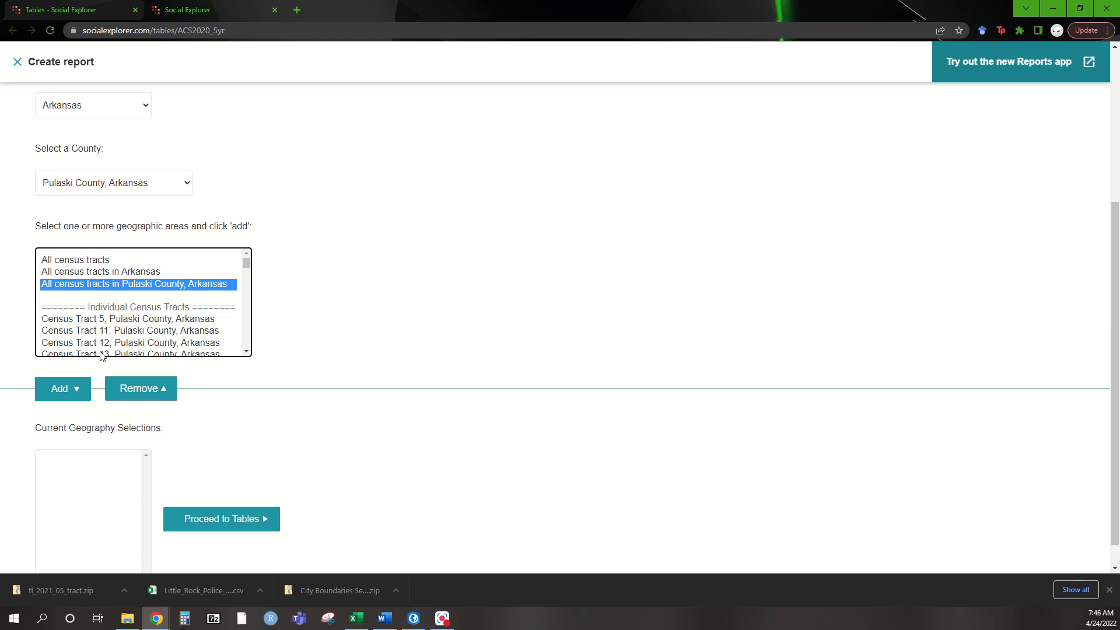
left_click(62, 391)
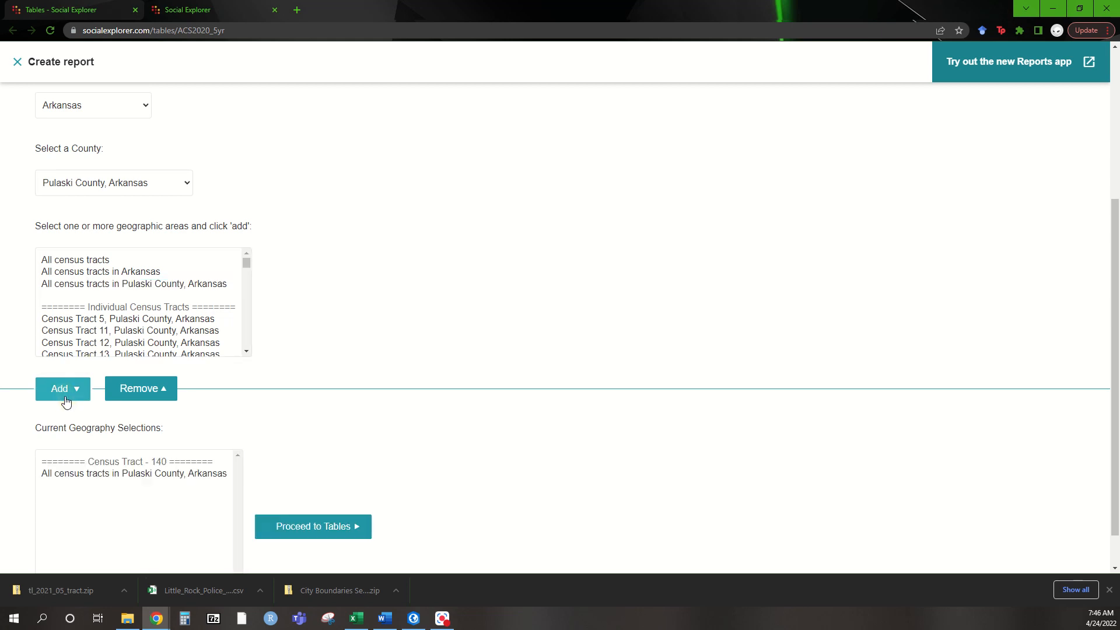
scroll(409, 467, "down", 1)
left_click(332, 487)
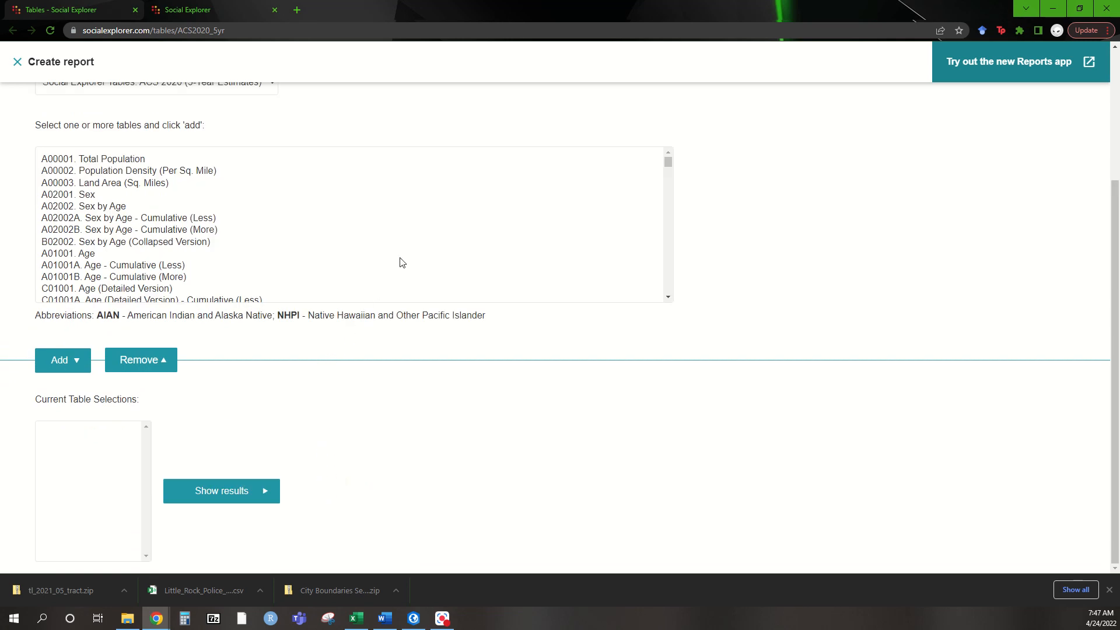
Step: Add table A13003B, Poverty Status in 2020 for Population Age 18 to 64, and show the report results
scroll(407, 260, "down", 10)
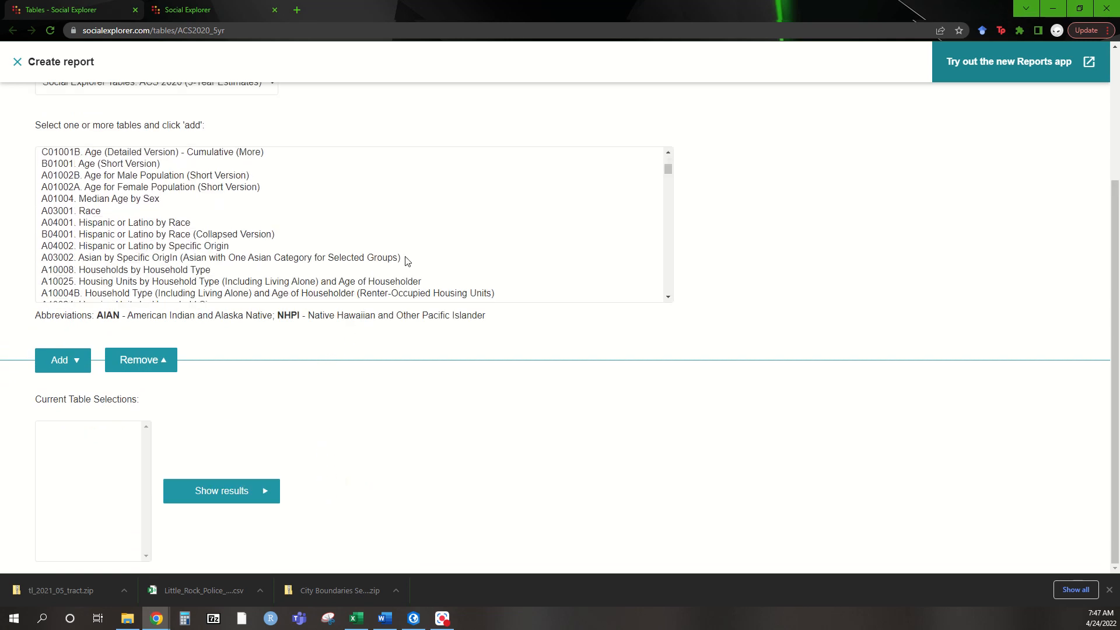
scroll(407, 261, "down", 15)
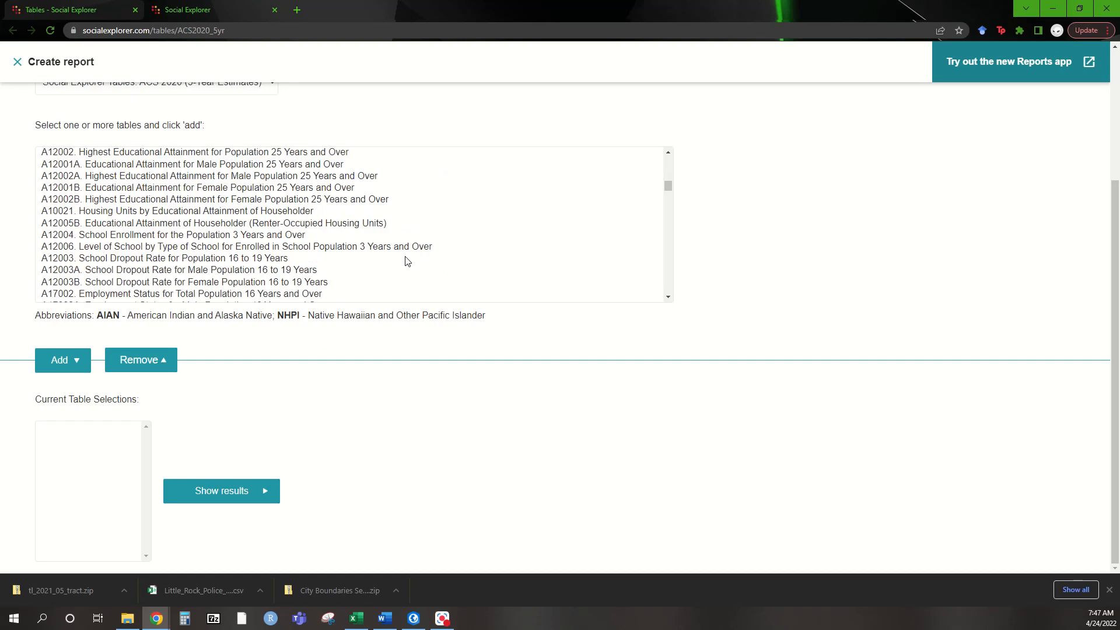
scroll(408, 261, "down", 5)
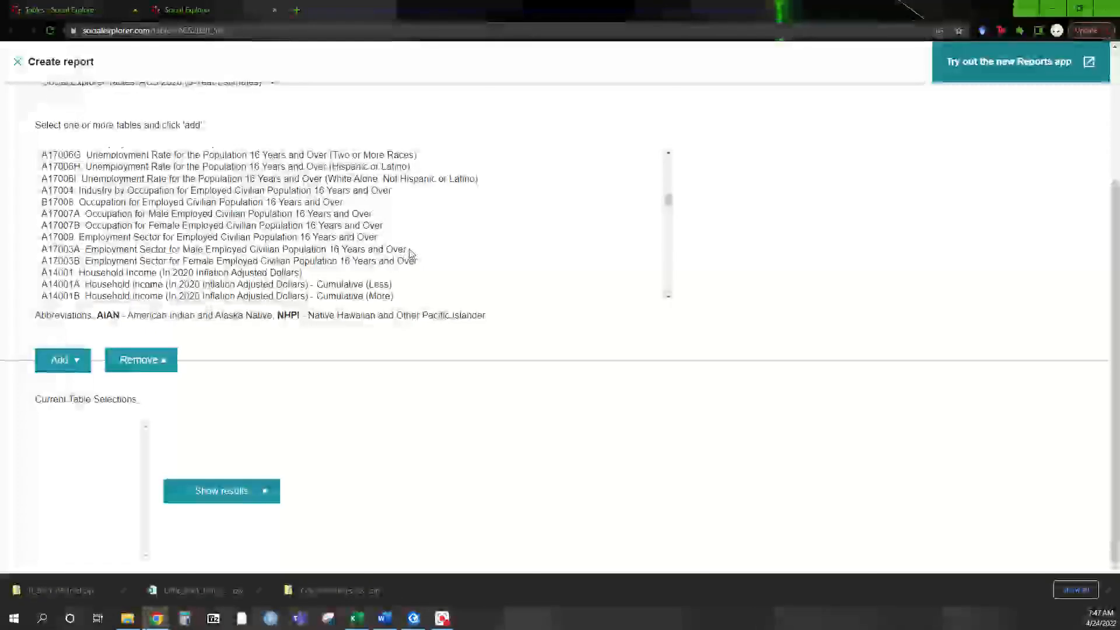
scroll(413, 239, "down", 15)
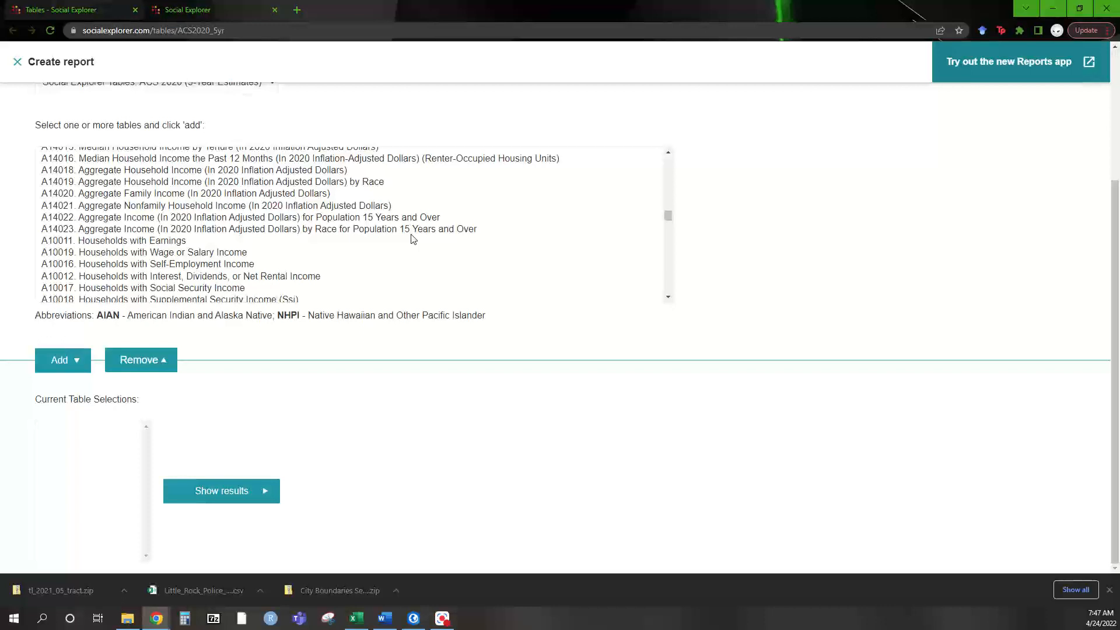
scroll(413, 239, "down", 15)
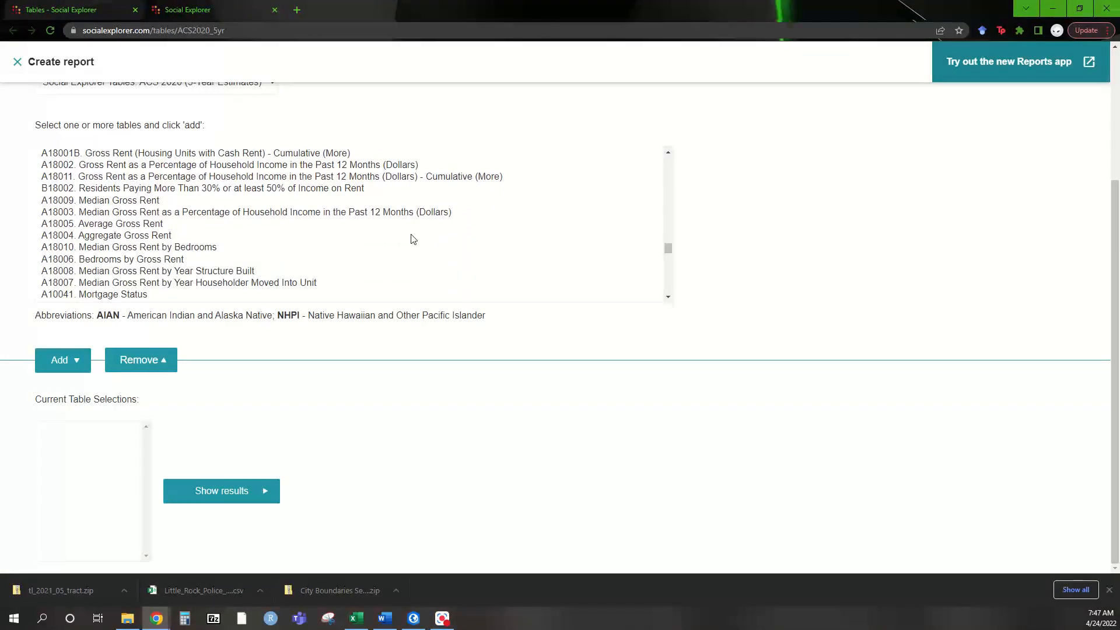
scroll(413, 240, "down", 3)
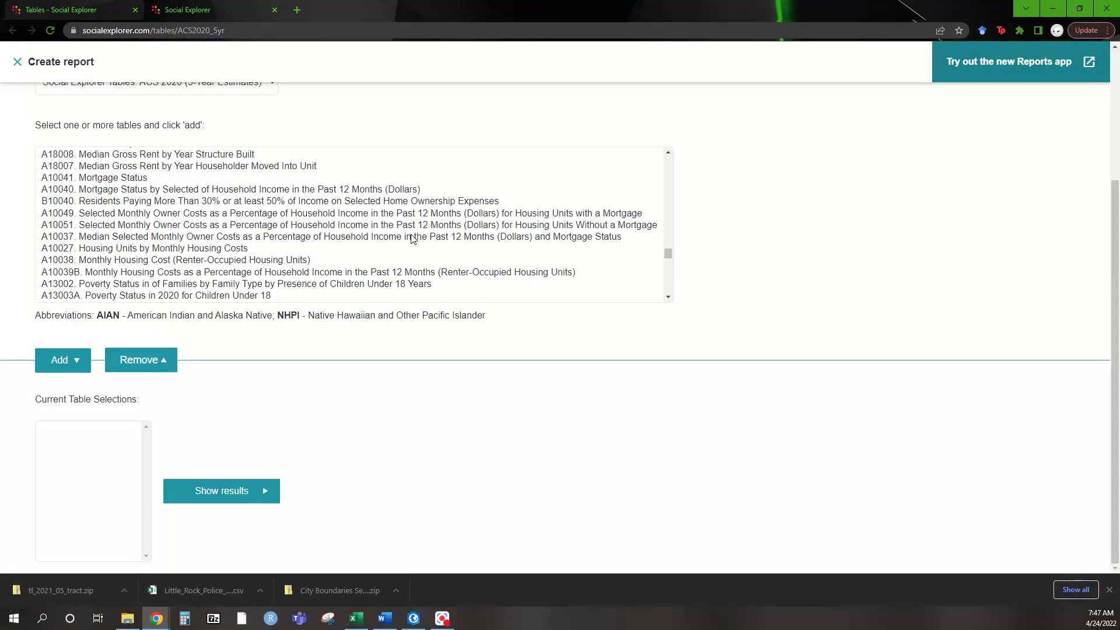
scroll(413, 239, "down", 2)
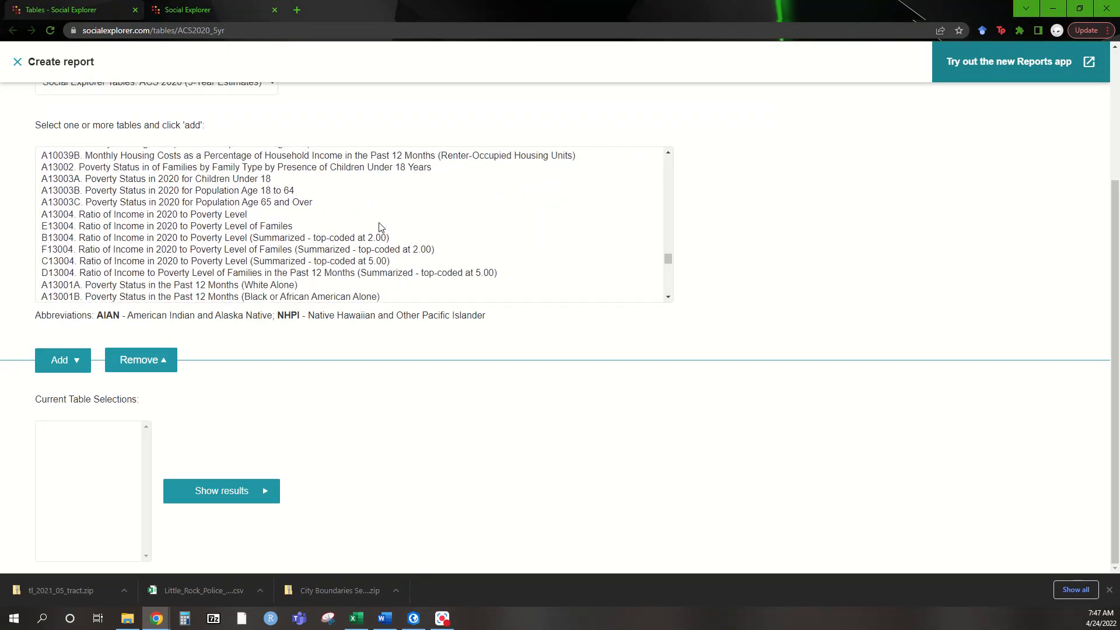
left_click(243, 192)
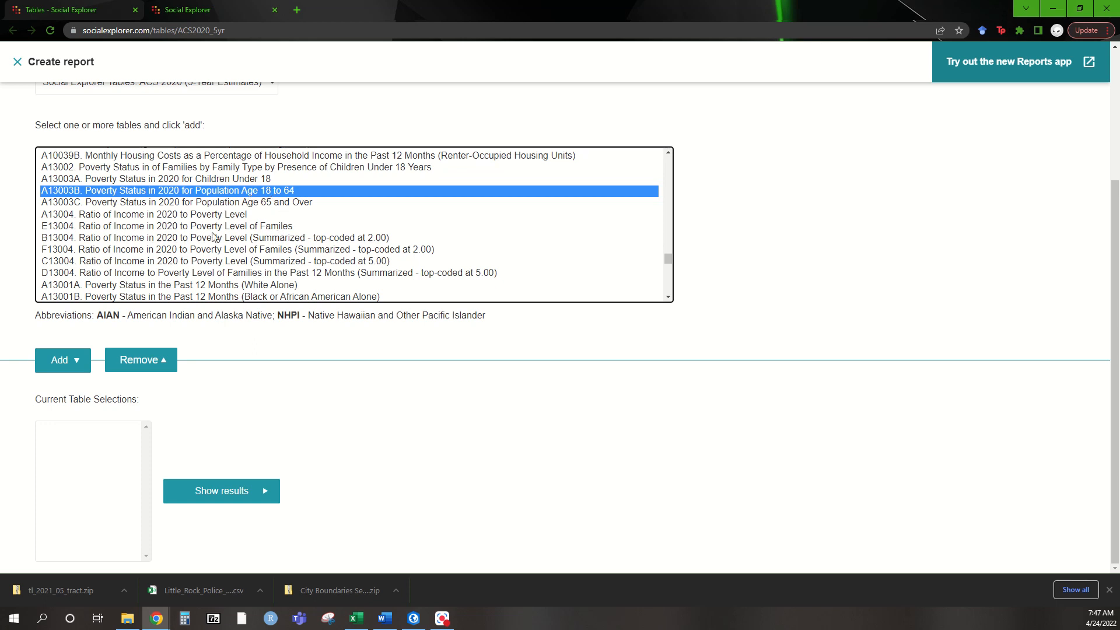
left_click(66, 370)
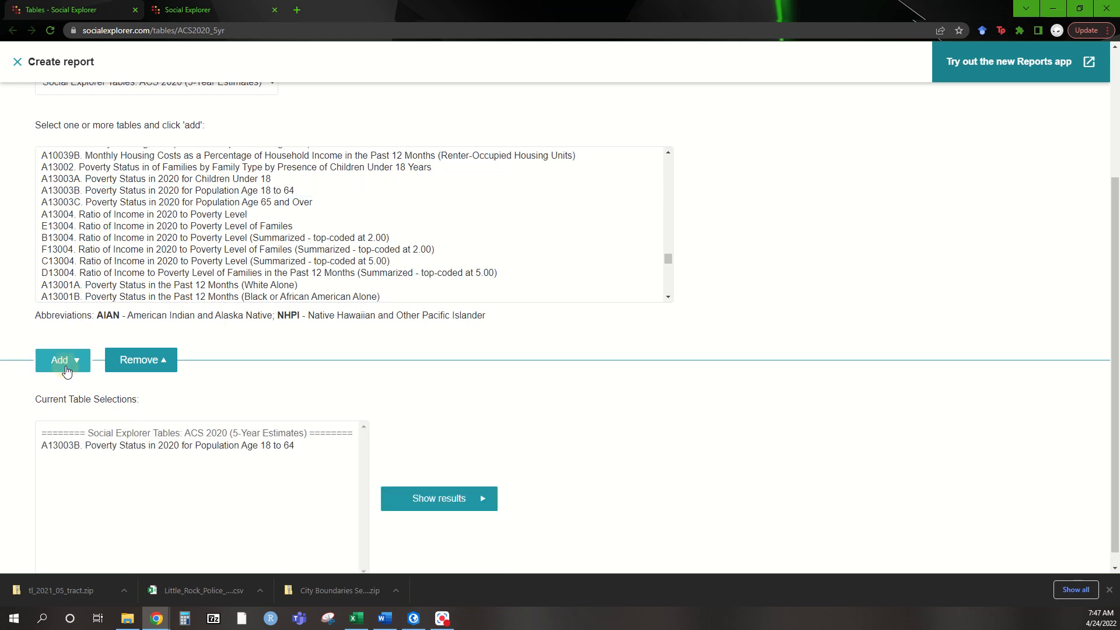
left_click(456, 498)
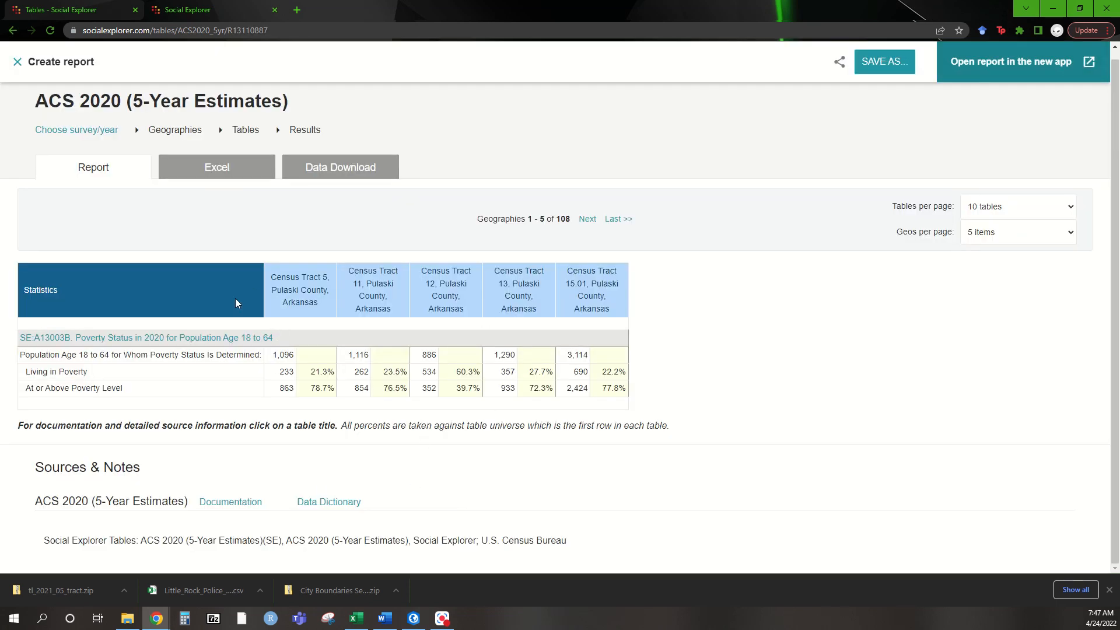
Step: Download the census tract data as CSV with column labels in the first row and percents, saving it as Poverty_Tract
left_click(342, 177)
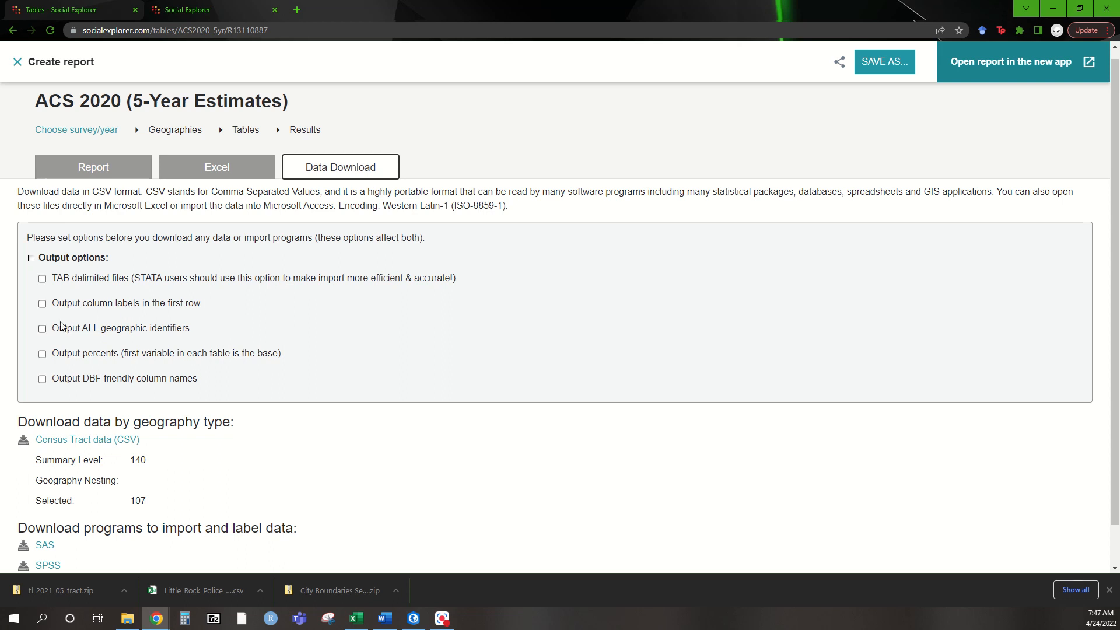
left_click(74, 305)
left_click(111, 447)
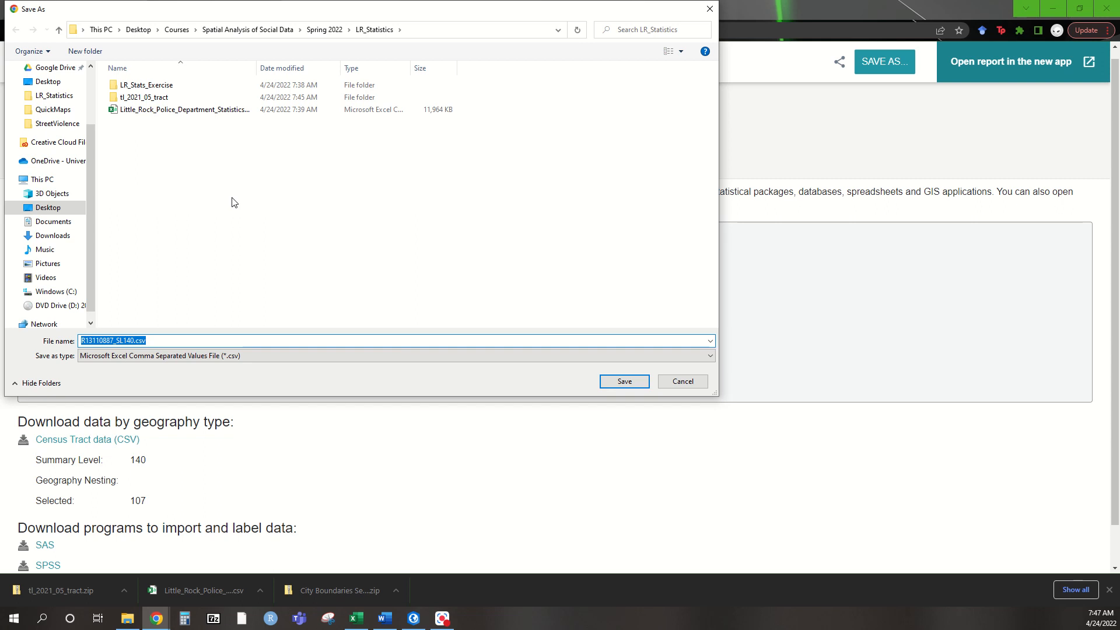
type("Poverty_Tract")
key("Return")
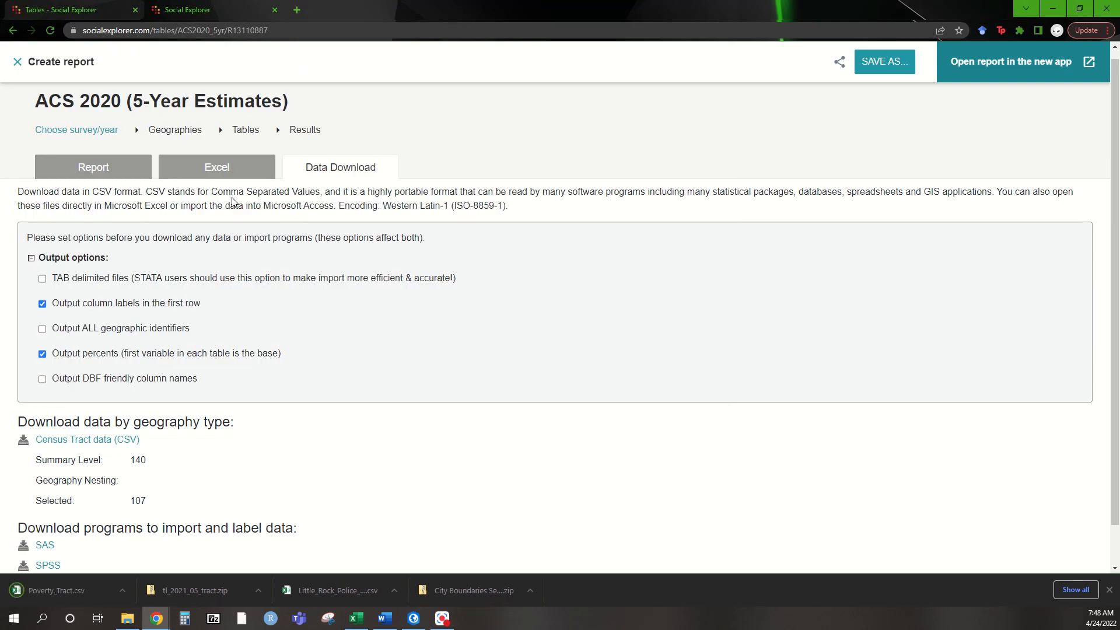
Step: Open the downloaded Poverty_Tract.csv in Excel and auto-fit all column widths to their contents
left_click(69, 590)
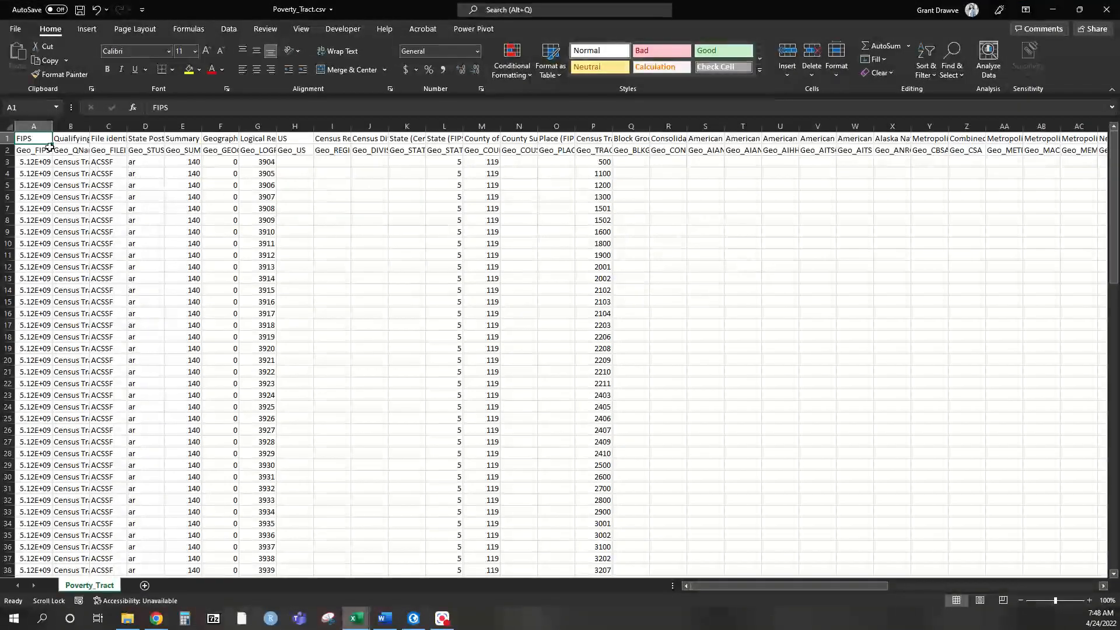
left_click(8, 126)
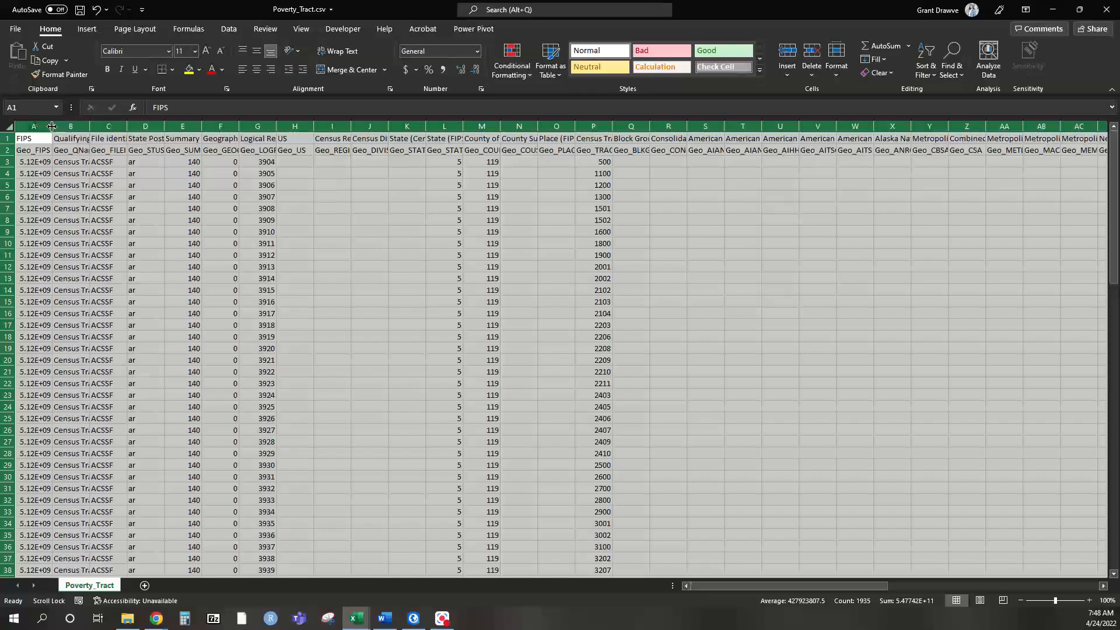
double_click(52, 126)
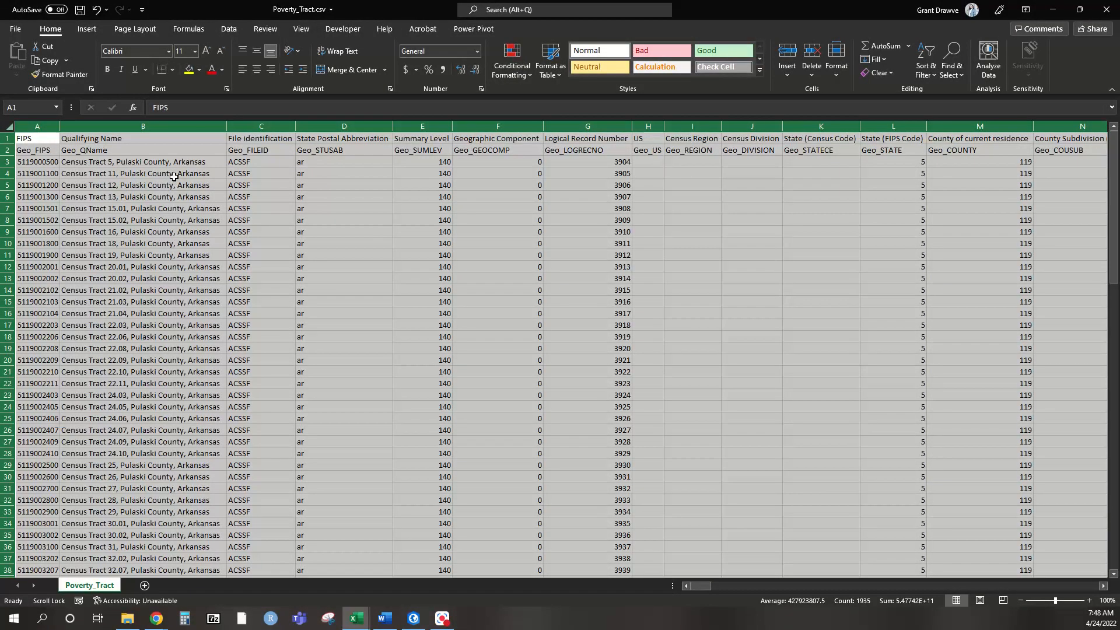
Step: Delete the second header row, which holds the Geo_ field codes such as Geo_FIPS and Geo_QName
left_click(7, 150)
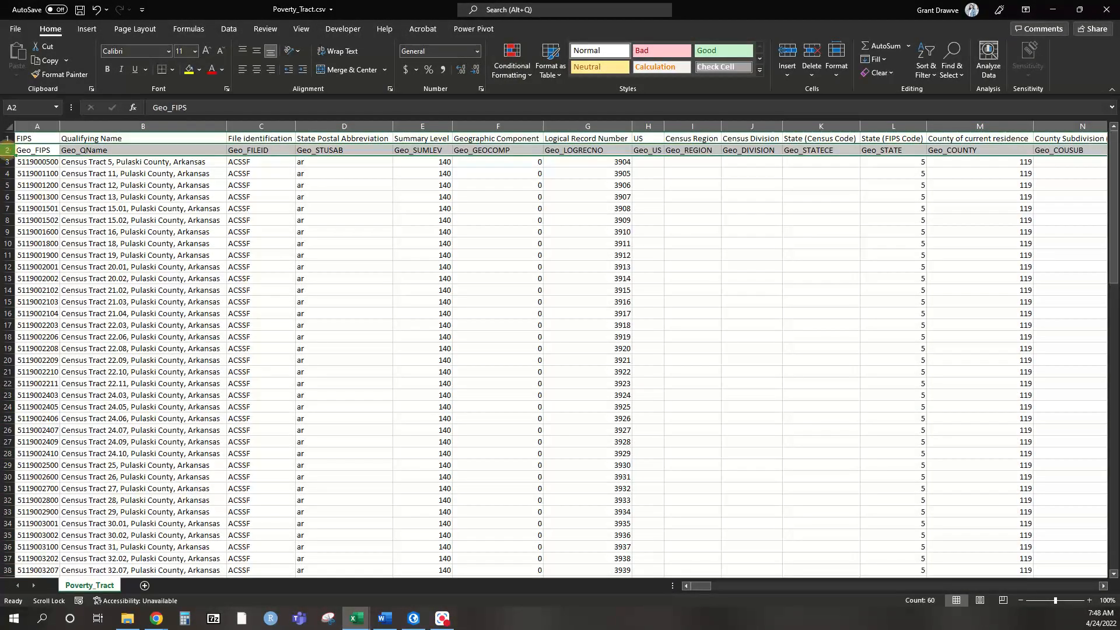
right_click(7, 150)
left_click(39, 264)
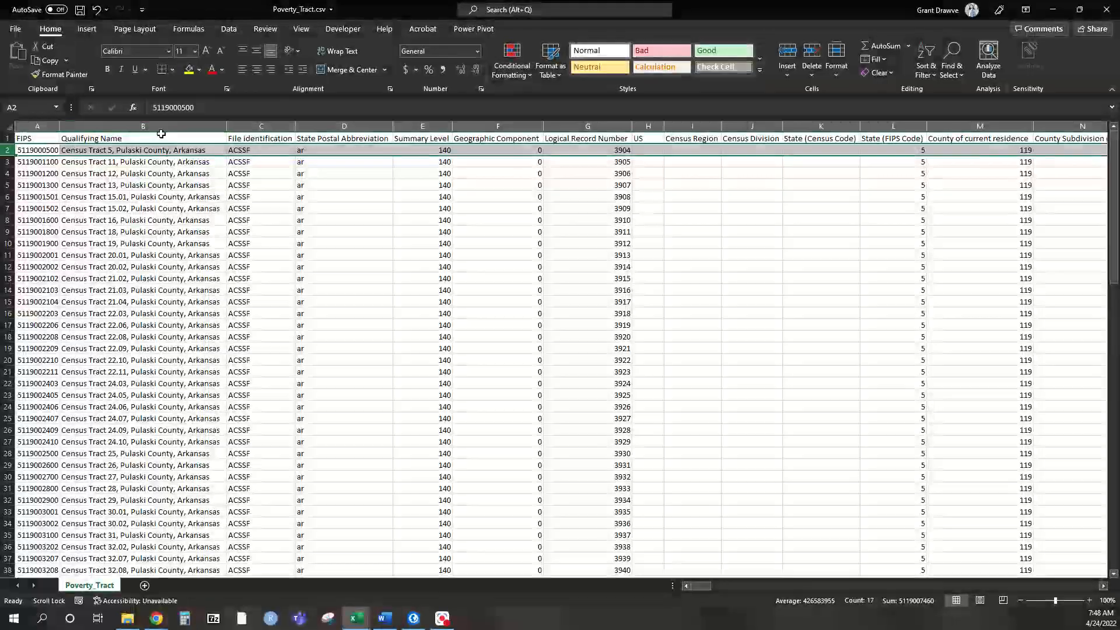
Step: Delete the columns from Qualifying Name through State (Census Code) and those between County of current residence and Census Tract
left_click_drag(121, 124, 819, 134)
right_click(819, 135)
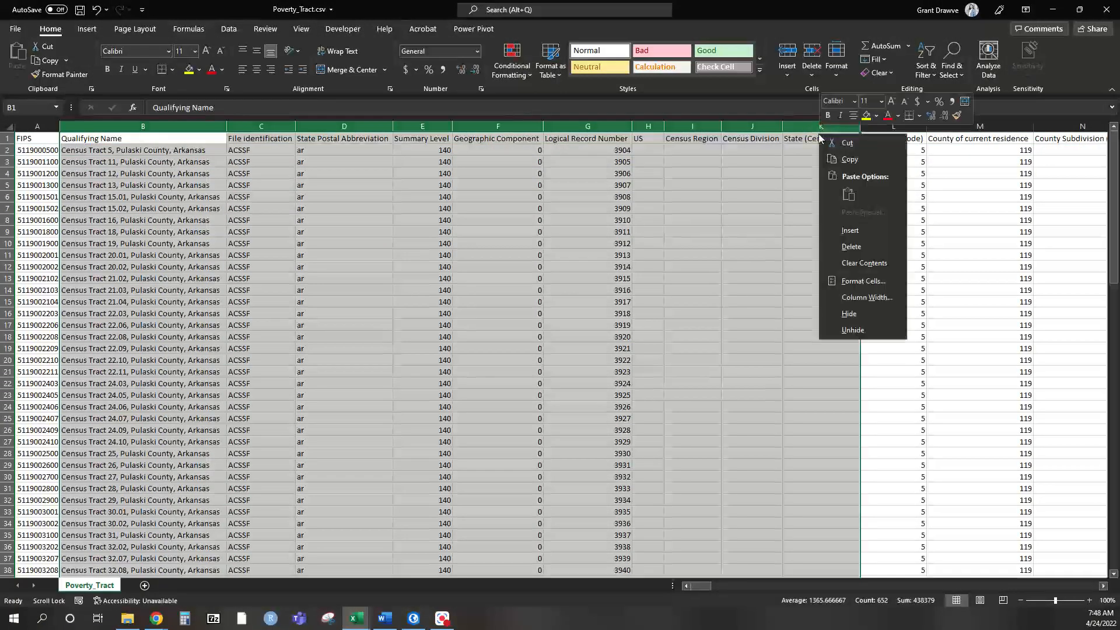
left_click(851, 249)
left_click_drag(282, 126, 361, 126)
right_click(362, 126)
left_click(395, 239)
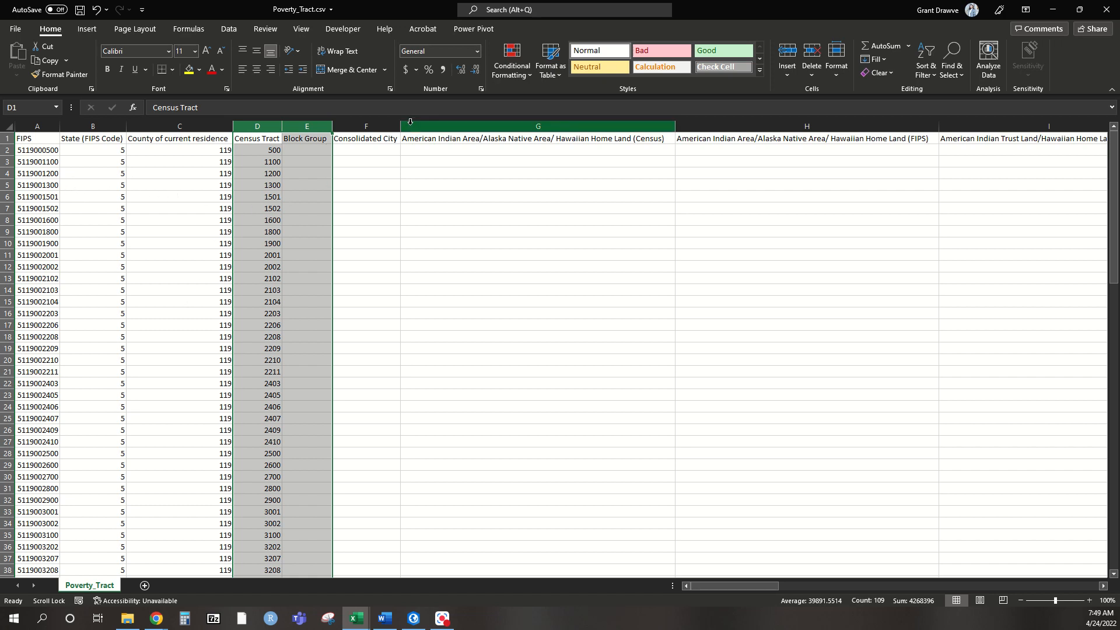
Step: Delete the columns from Consolidated City through Public Use Microdata Area - 1% File, and from Area Name through Place (State FIPS + Place FIPS)
left_click_drag(366, 126, 850, 130)
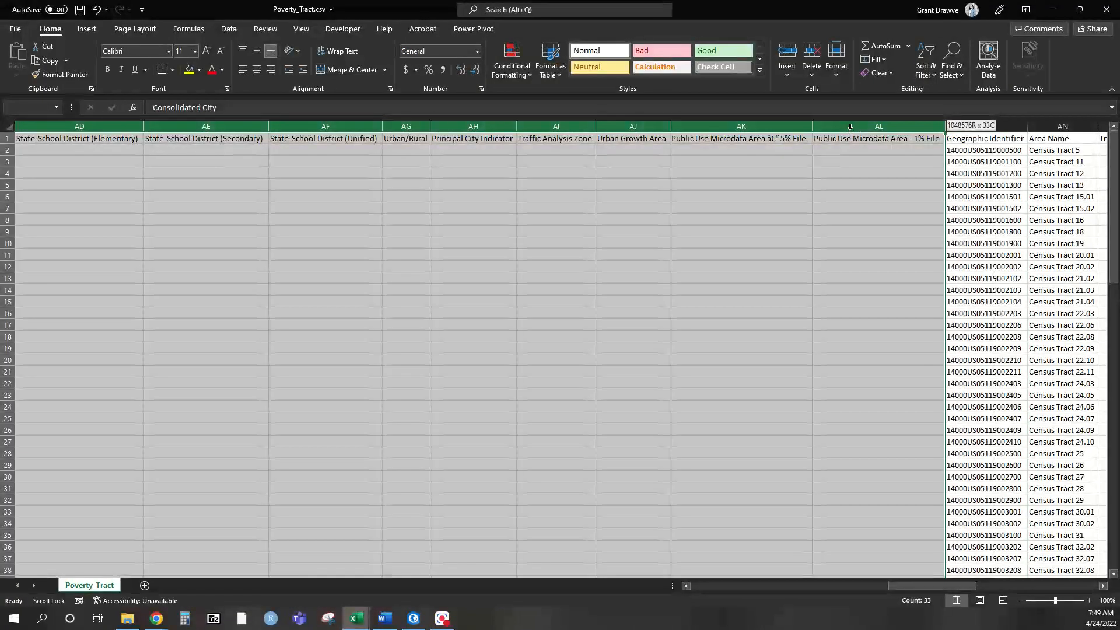
right_click(850, 130)
left_click(884, 234)
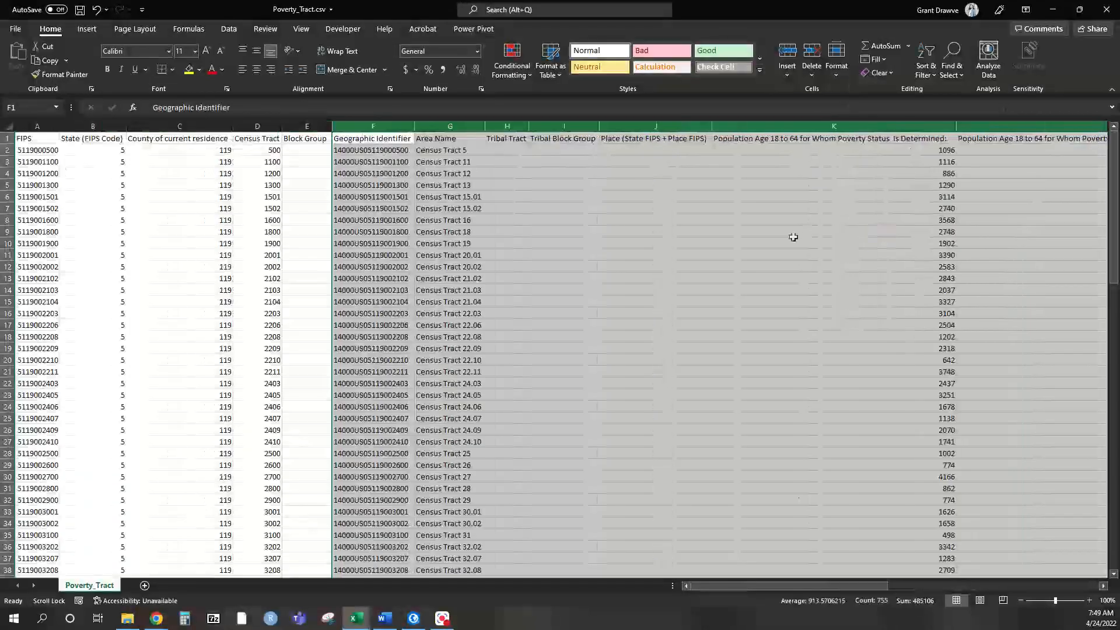
left_click_drag(450, 127, 655, 132)
right_click(658, 132)
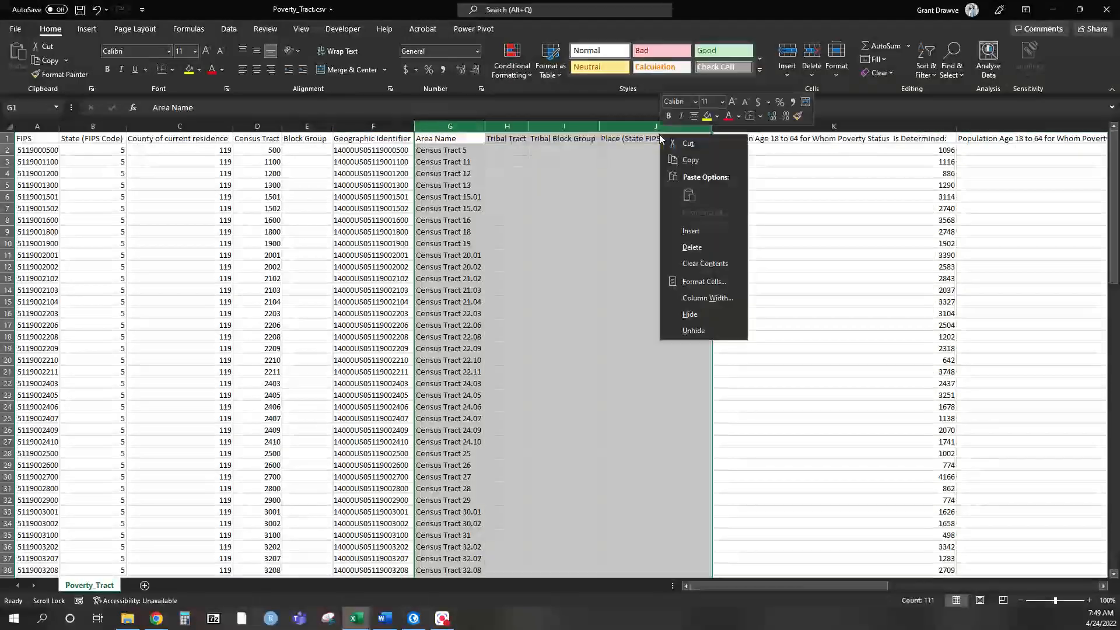
left_click(681, 247)
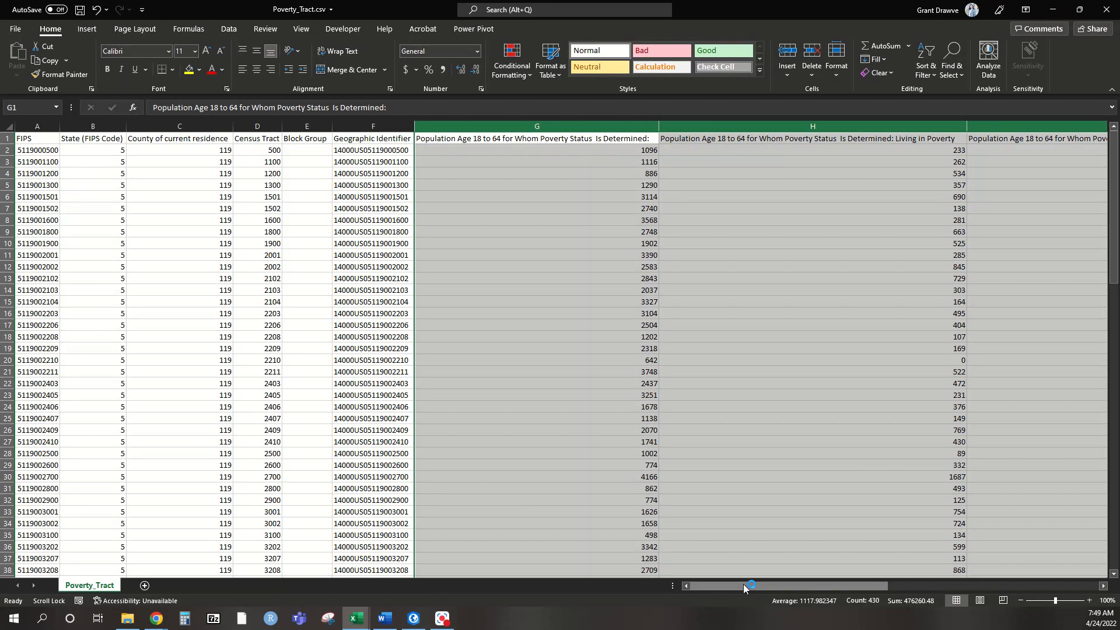
Step: Delete the percentage column for population age 18 to 64 at or above poverty level
left_click_drag(744, 588, 774, 588)
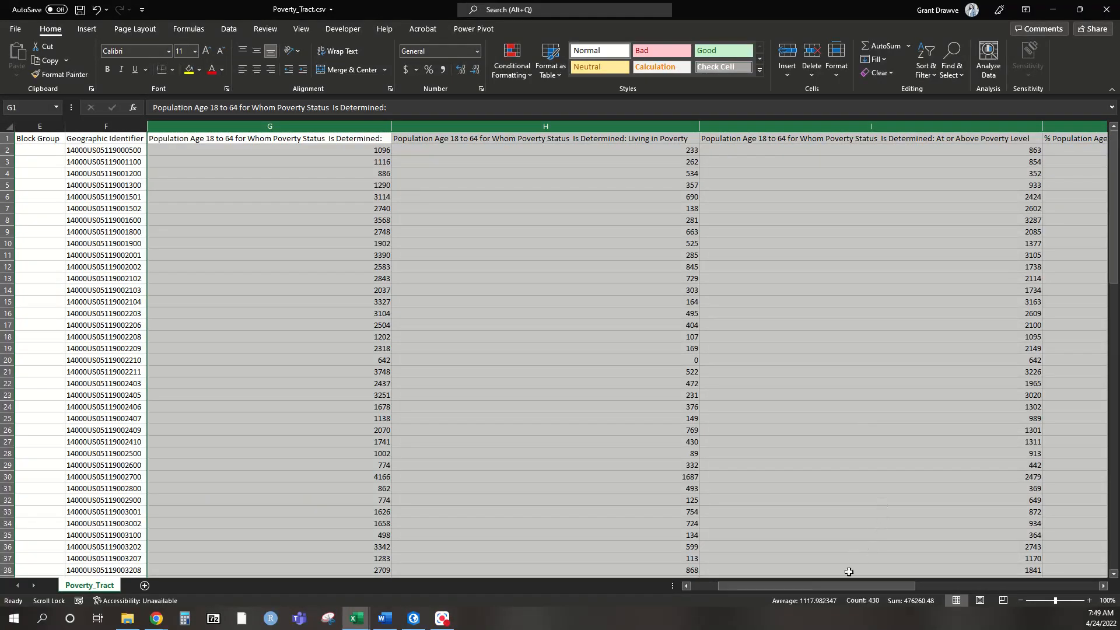
left_click_drag(845, 583, 872, 575)
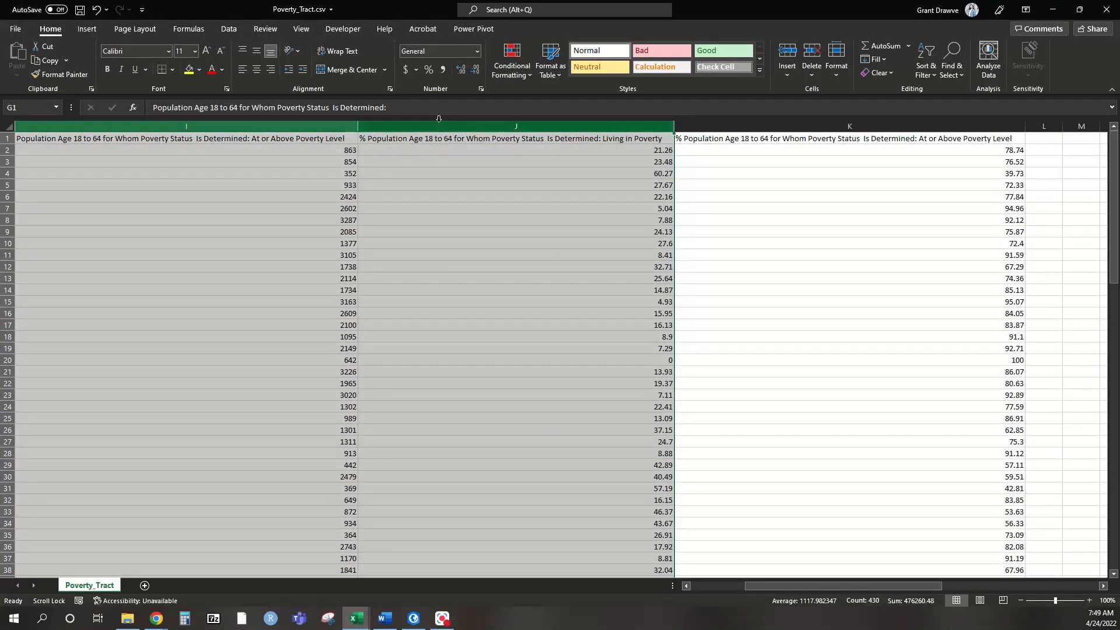
left_click(487, 126)
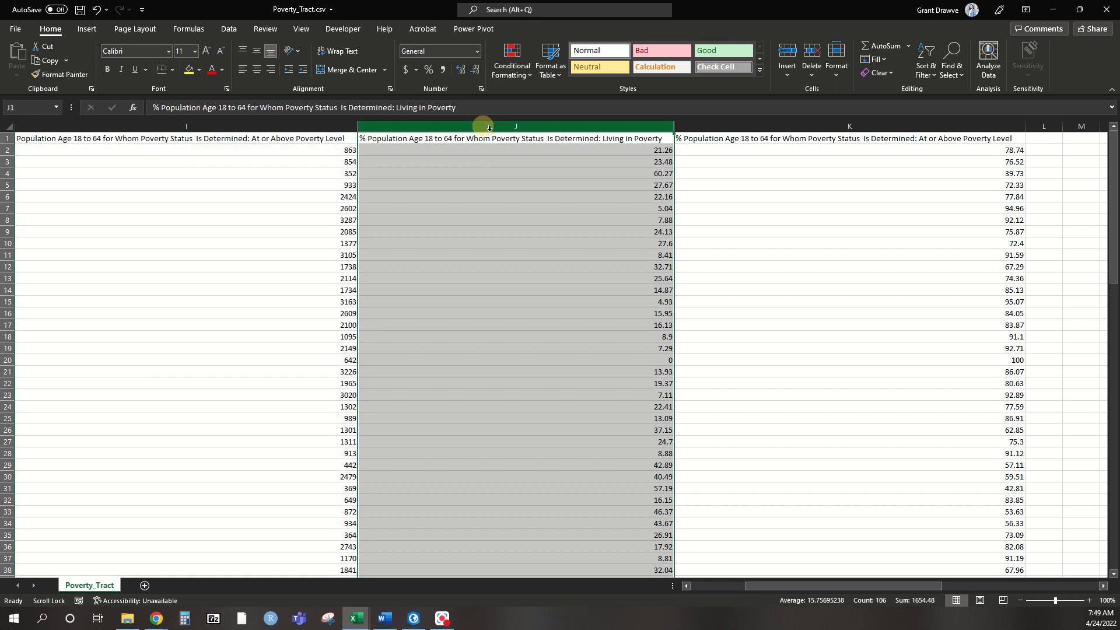
left_click(795, 126)
right_click(795, 127)
left_click(831, 239)
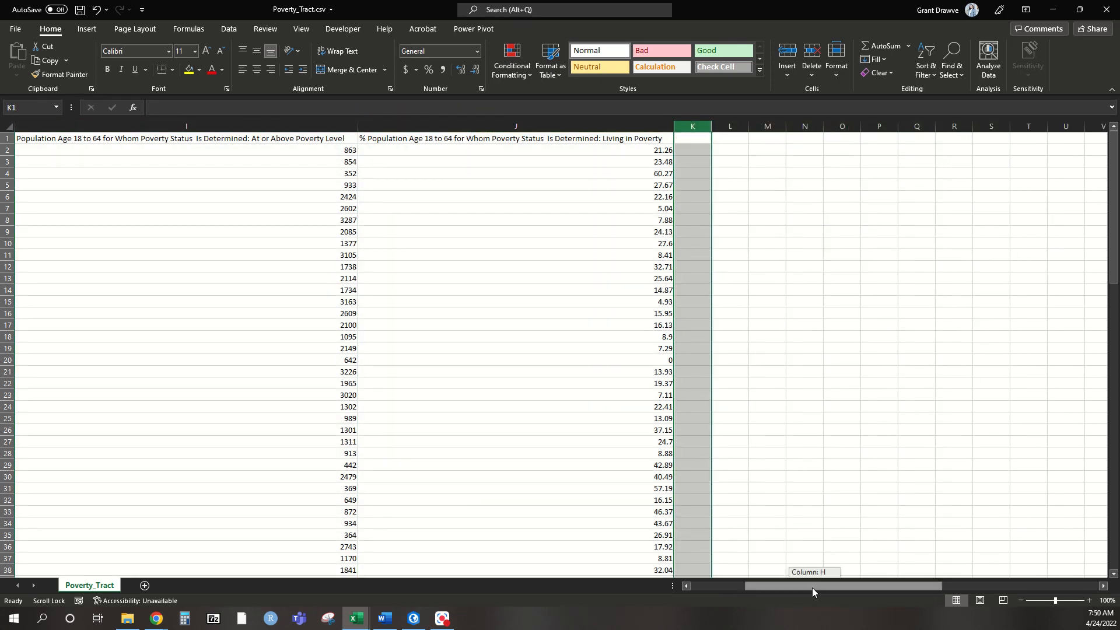
Step: Delete the three population count columns G to I, keeping the percentage living in poverty
left_click_drag(814, 586, 803, 587)
left_click_drag(184, 124, 605, 124)
right_click(605, 123)
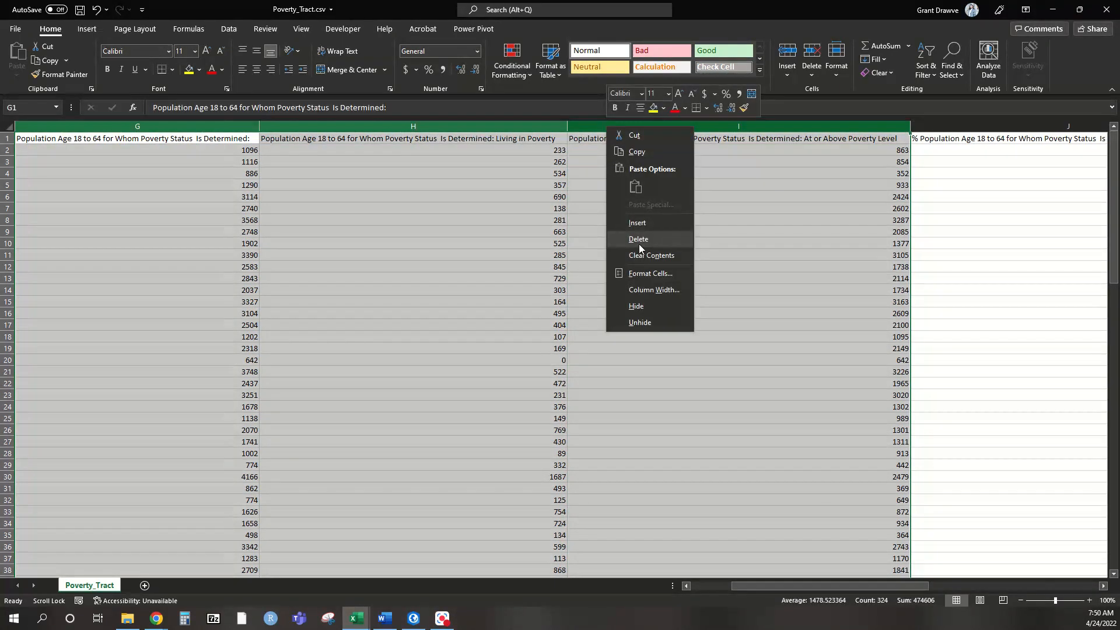
left_click(640, 242)
Step: Rename the header of the percent living in poverty column as PercPov and auto-fit the column width
left_click_drag(797, 585, 753, 585)
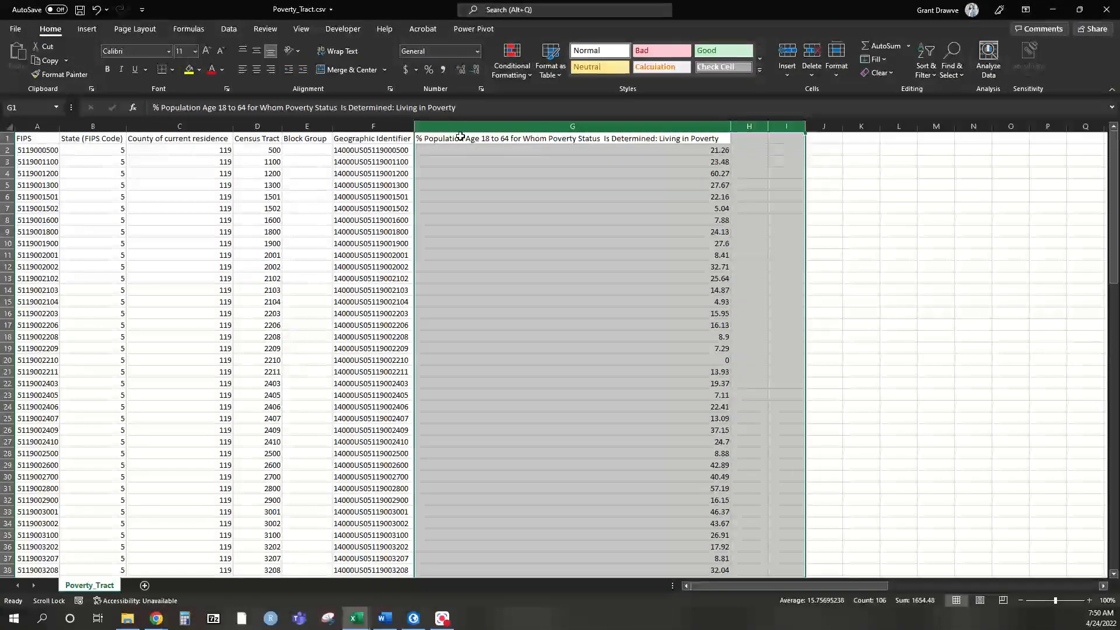
left_click(467, 140)
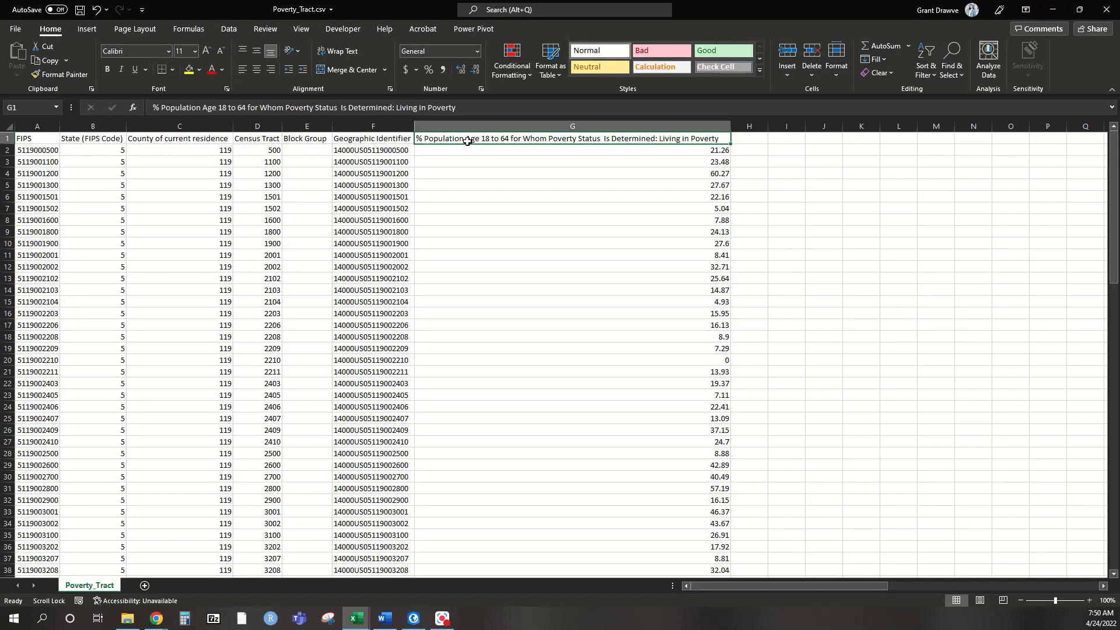
type("PercPov")
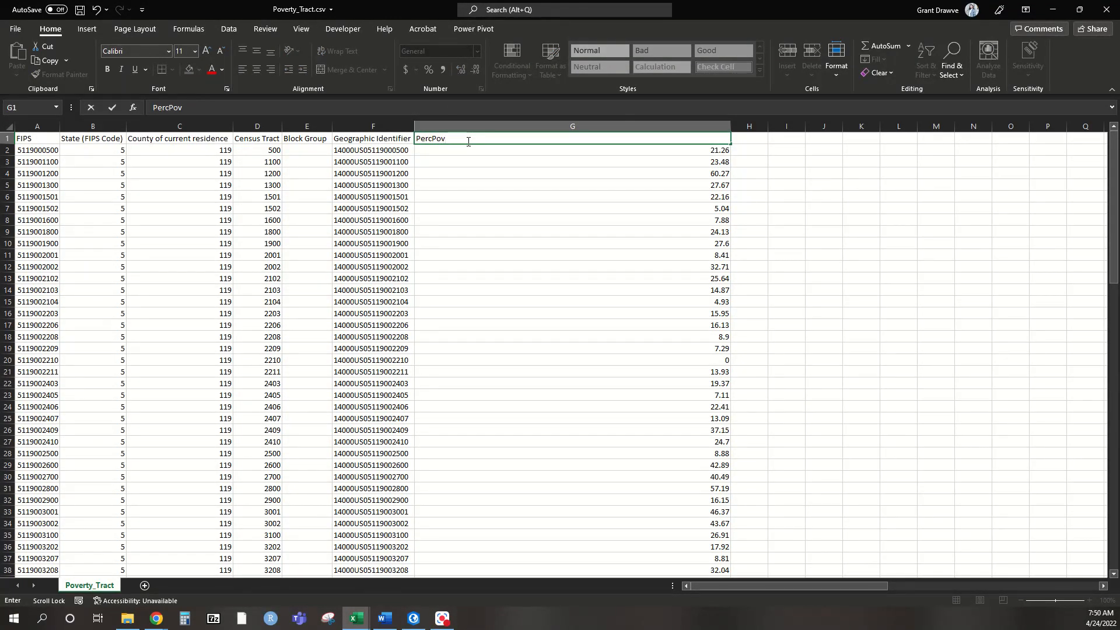
key("Return")
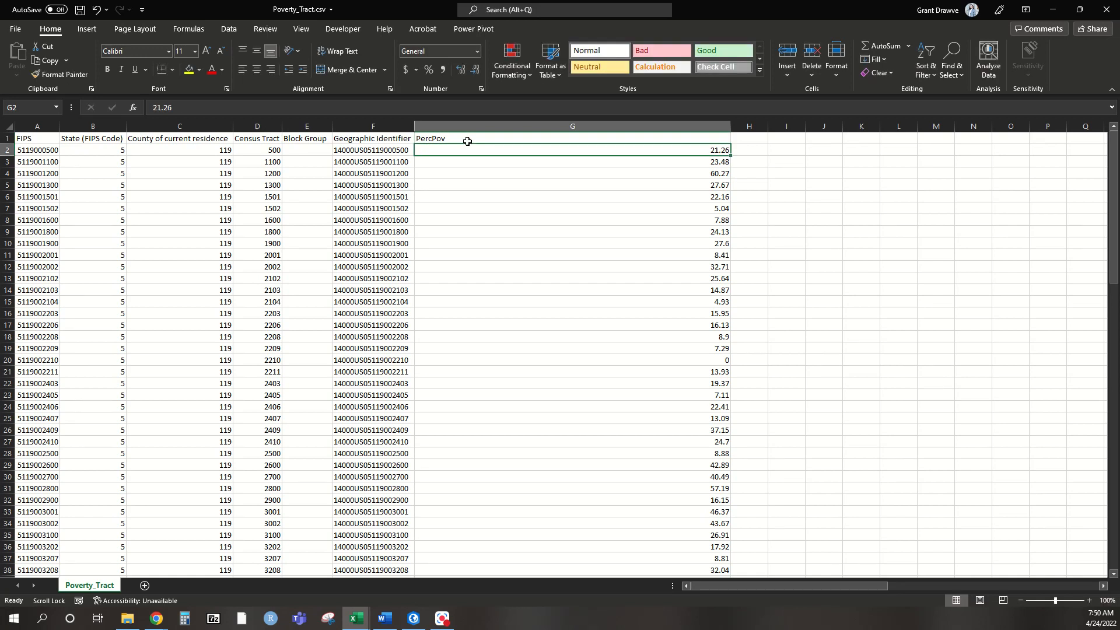
double_click(731, 126)
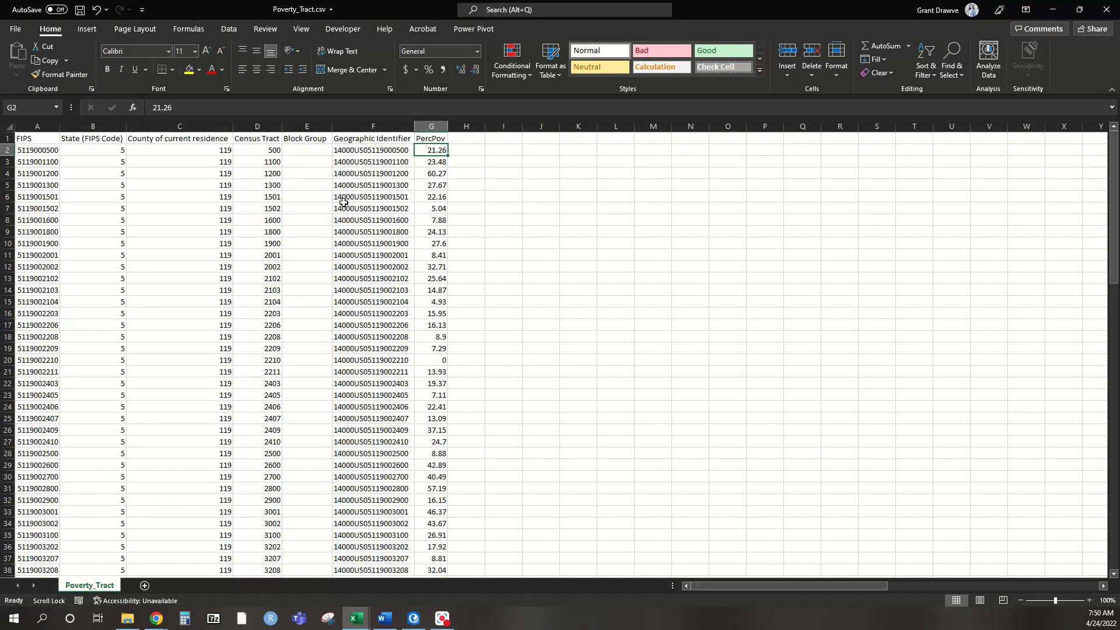
Step: Insert a blank column before PercPov and give it the header GEOID
right_click(439, 126)
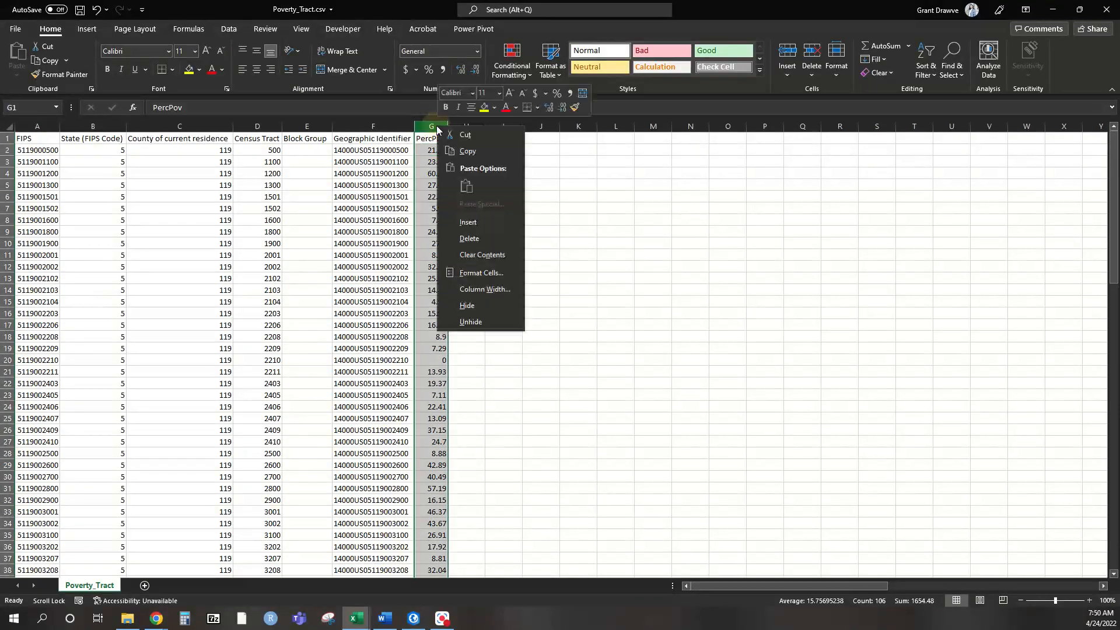
left_click(473, 220)
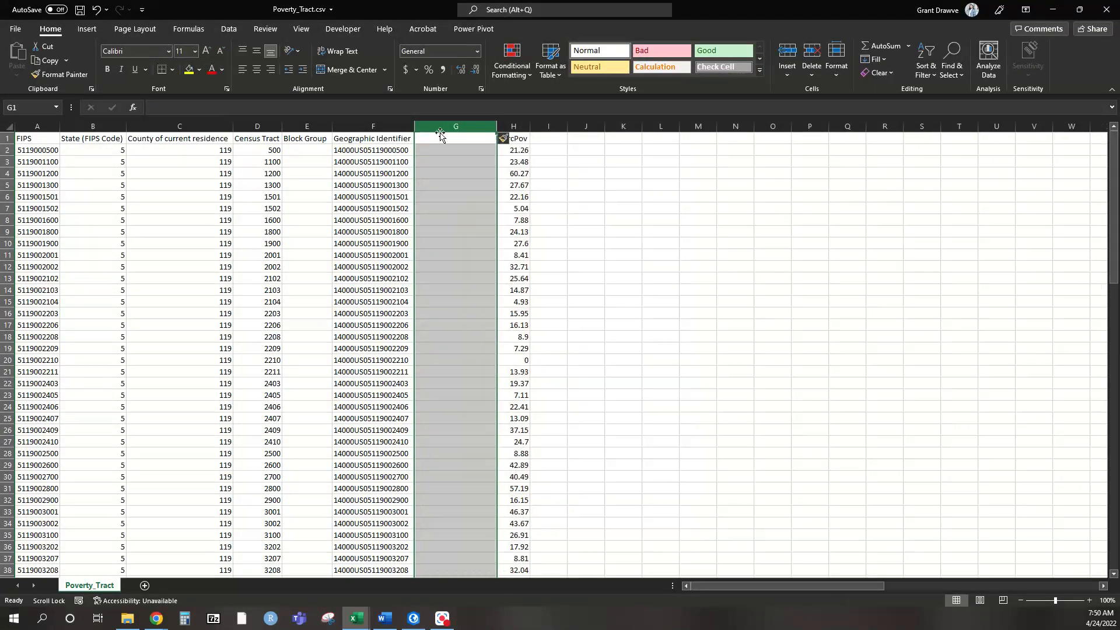
left_click(438, 143)
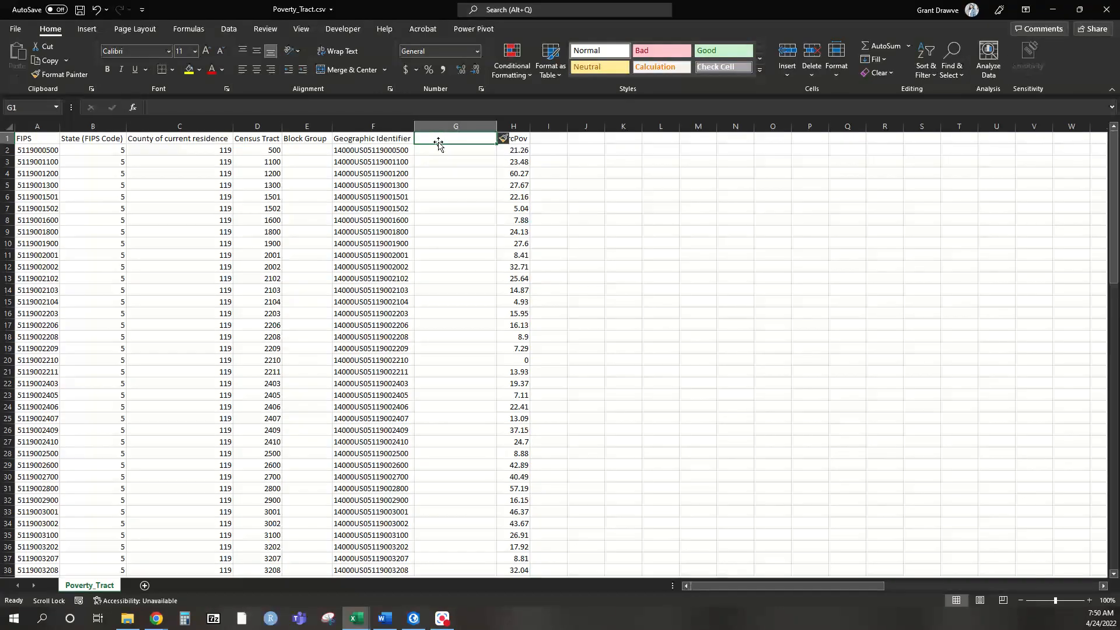
type("GEOID")
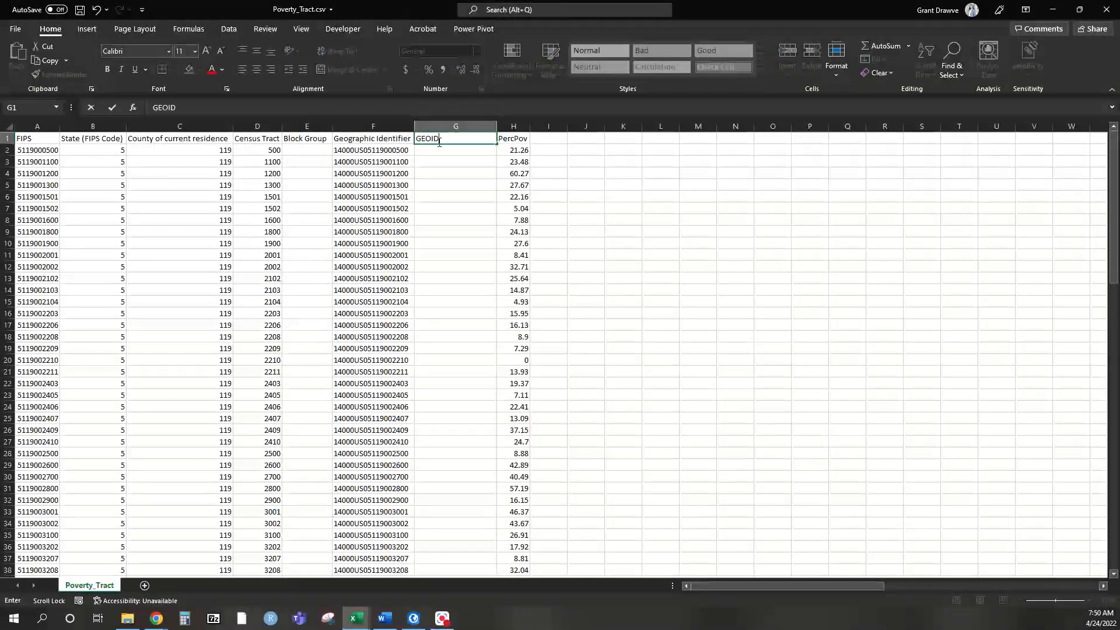
key("Return")
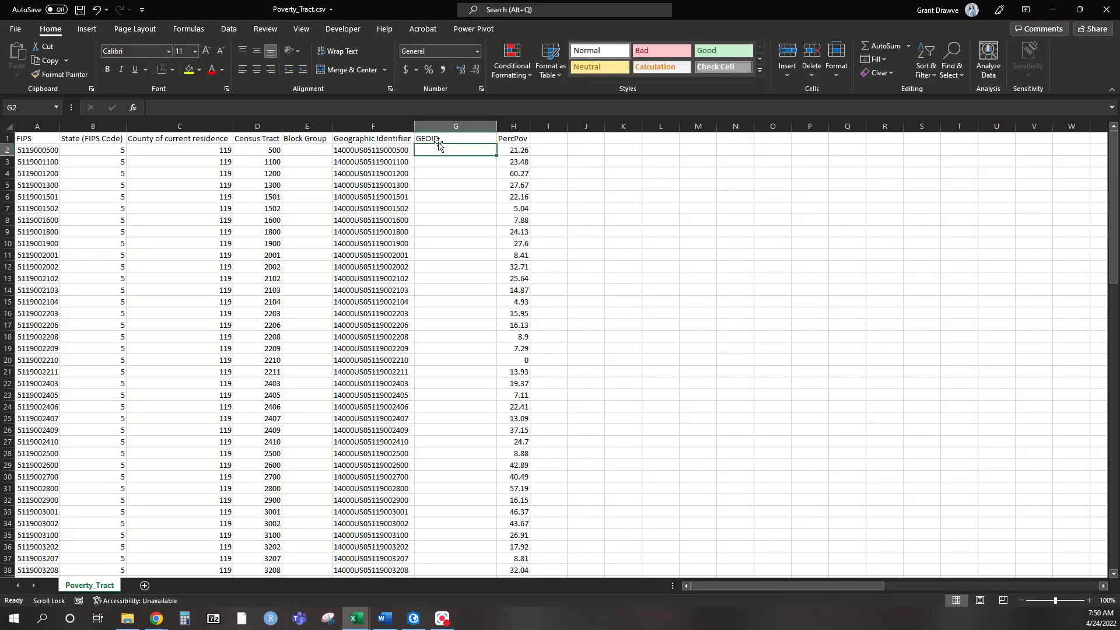
Step: Fill the whole GEOID column with =RIGHT(F2,11) to extract the last 11 characters of the Geographic Identifier, and auto-fit its width
type("=right(")
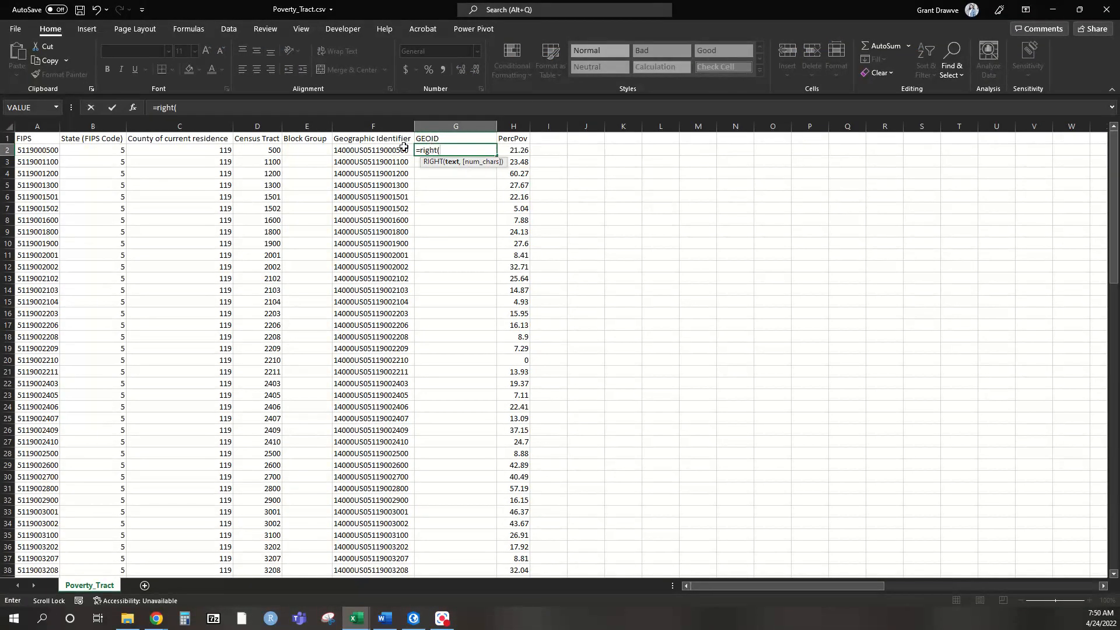
left_click(372, 149)
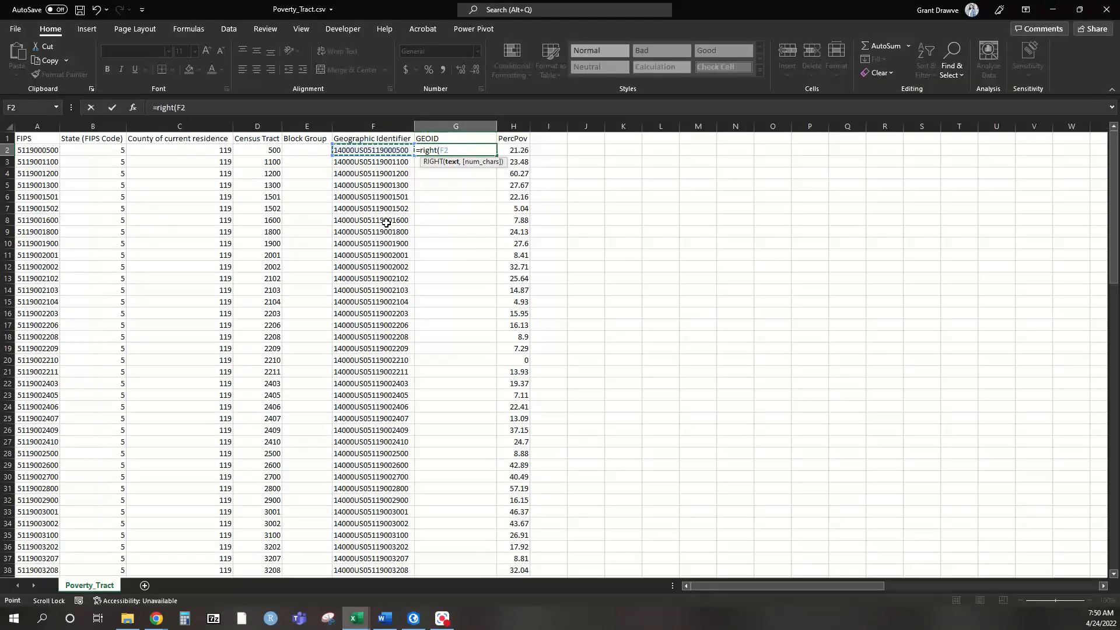
type(",")
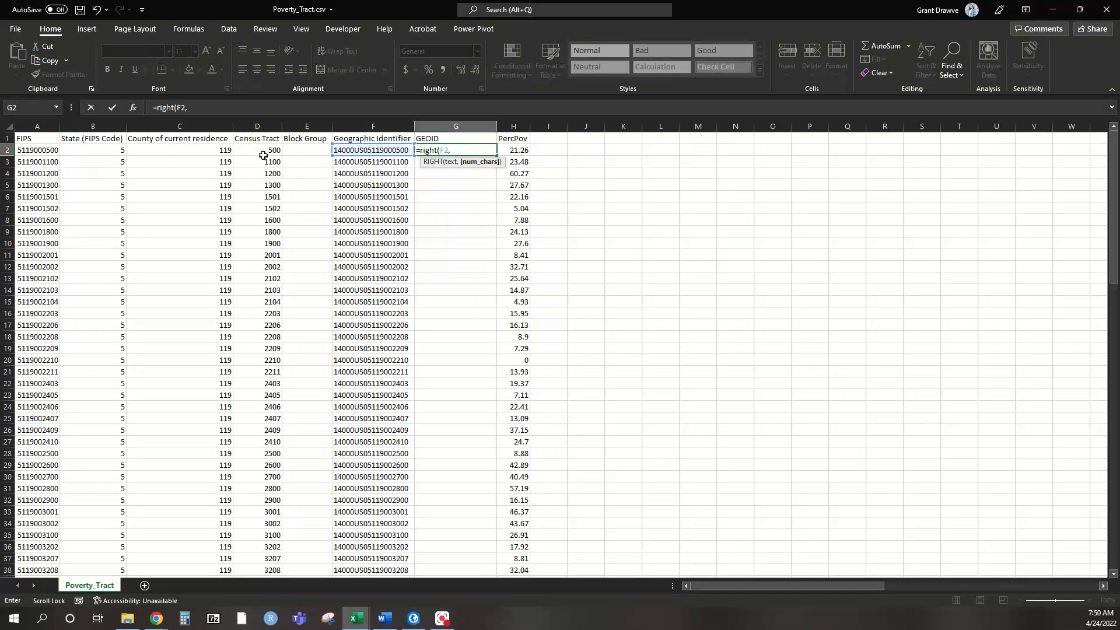
type("11)")
key("Return")
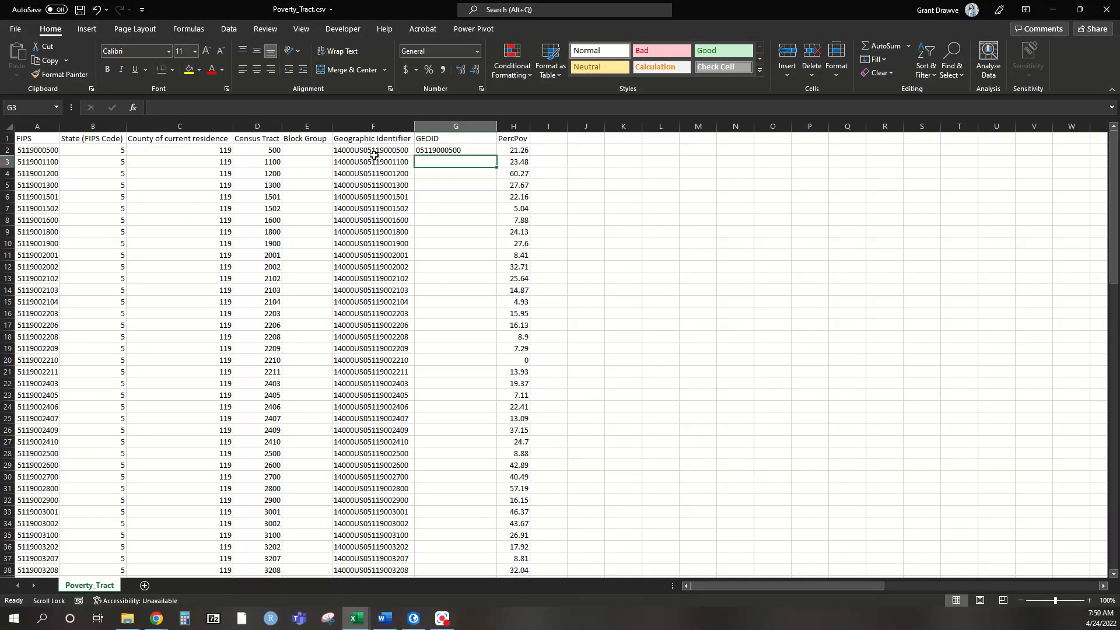
left_click(452, 150)
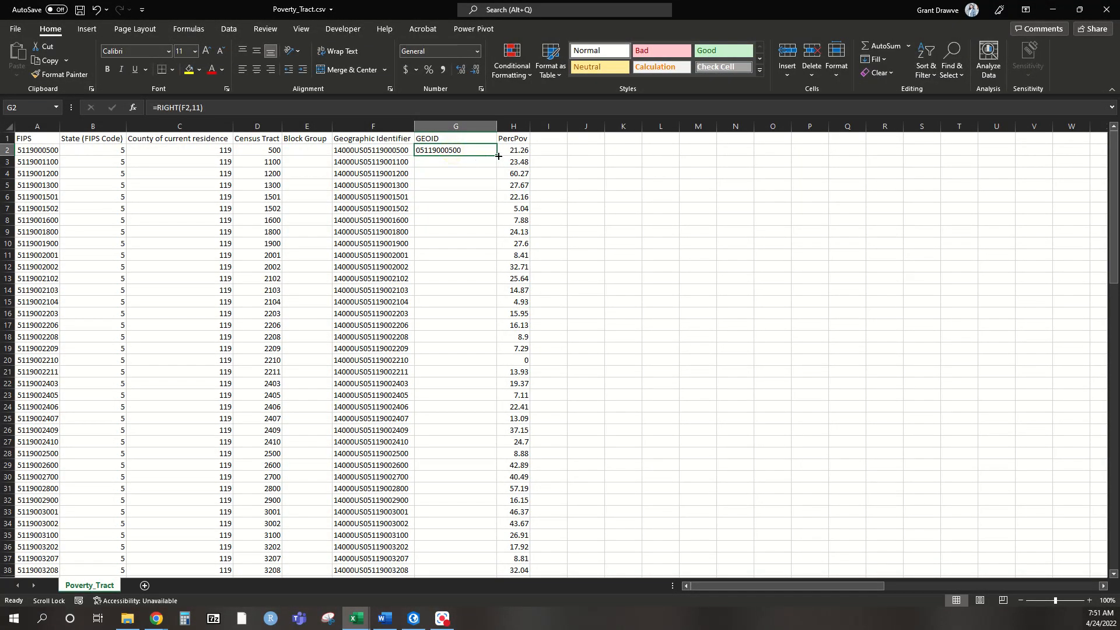
double_click(497, 156)
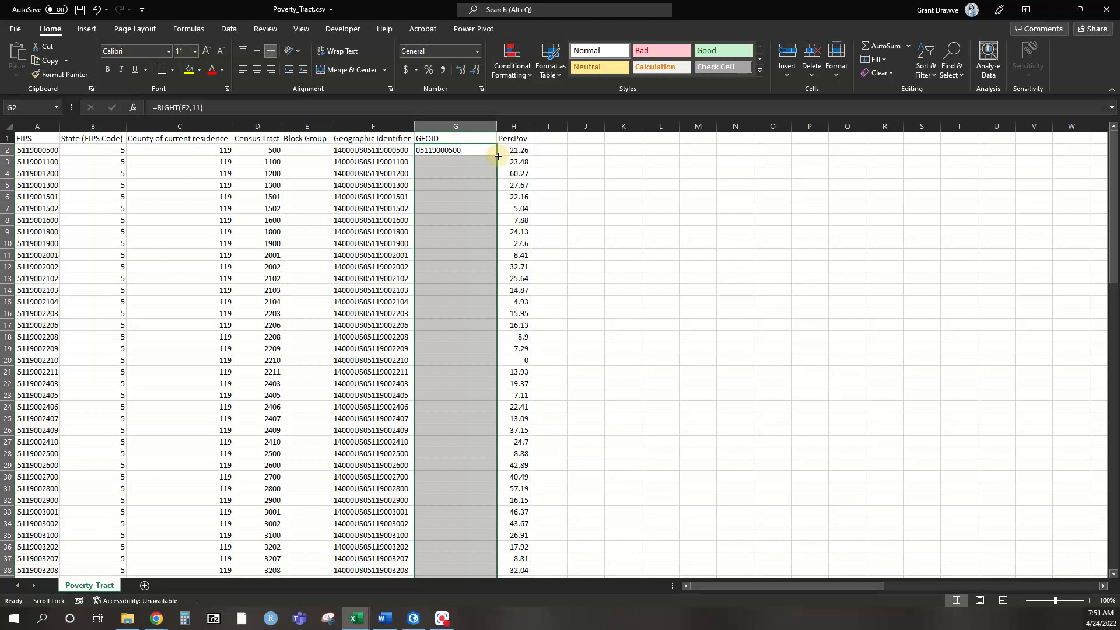
double_click(497, 126)
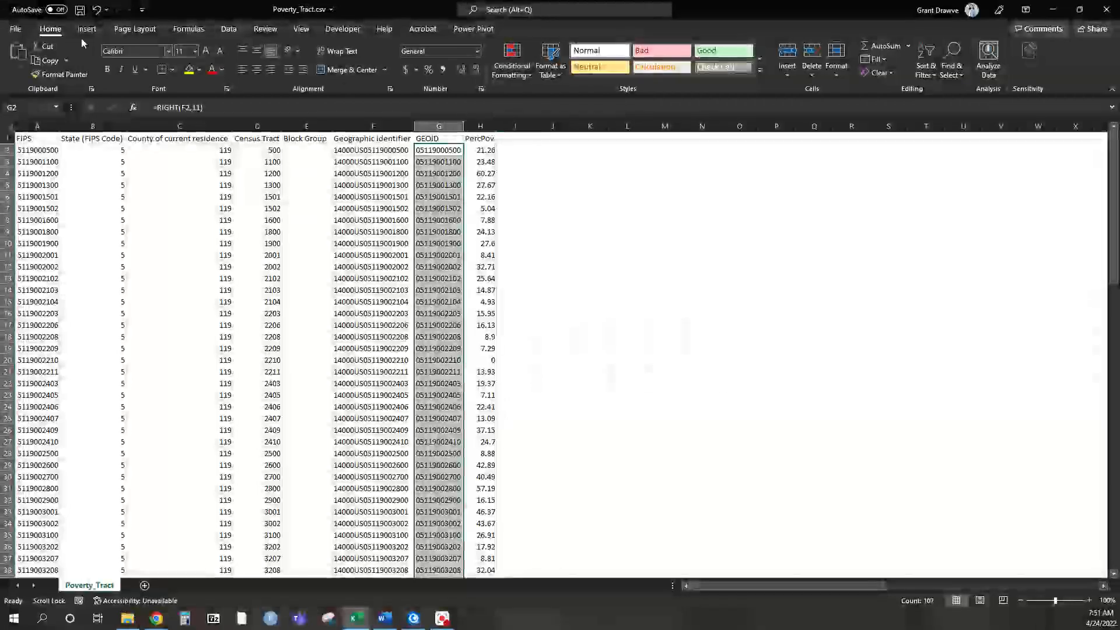
Step: Save the table as an Excel Workbook named Poverty_Tract in the LR_Statistics folder, and close the workbook and the browser
left_click(16, 31)
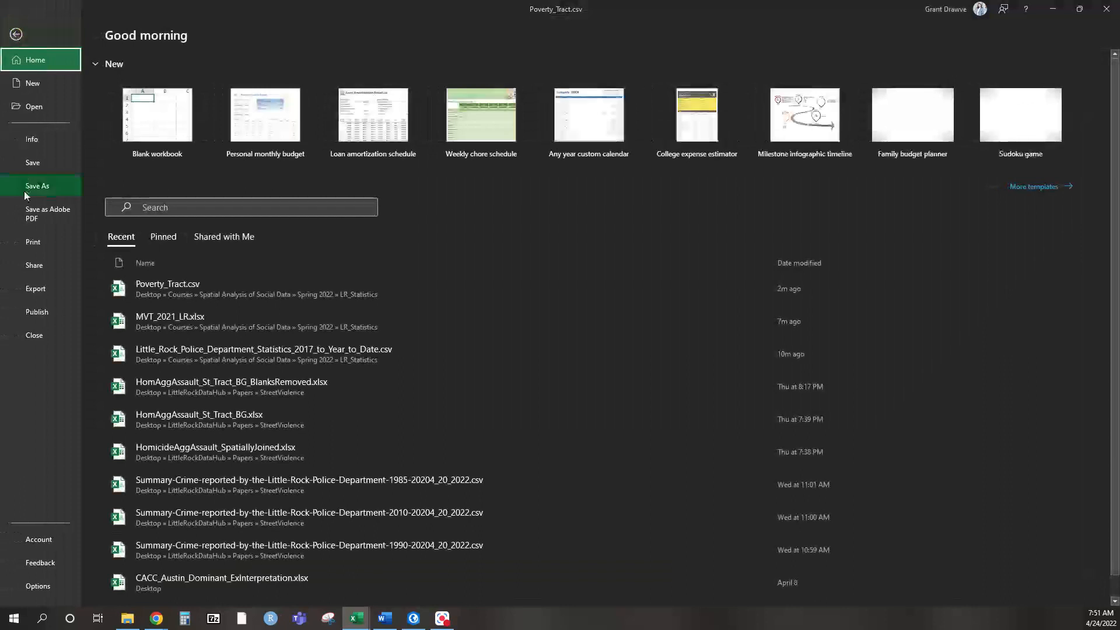
left_click(29, 186)
left_click(393, 102)
left_click(388, 113)
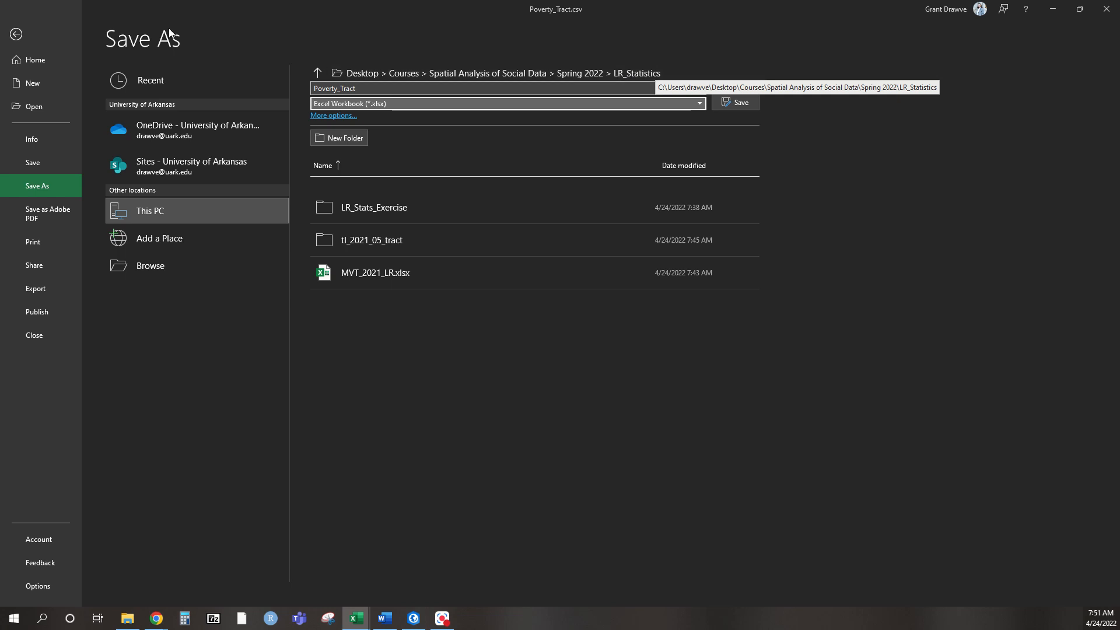
left_click(738, 103)
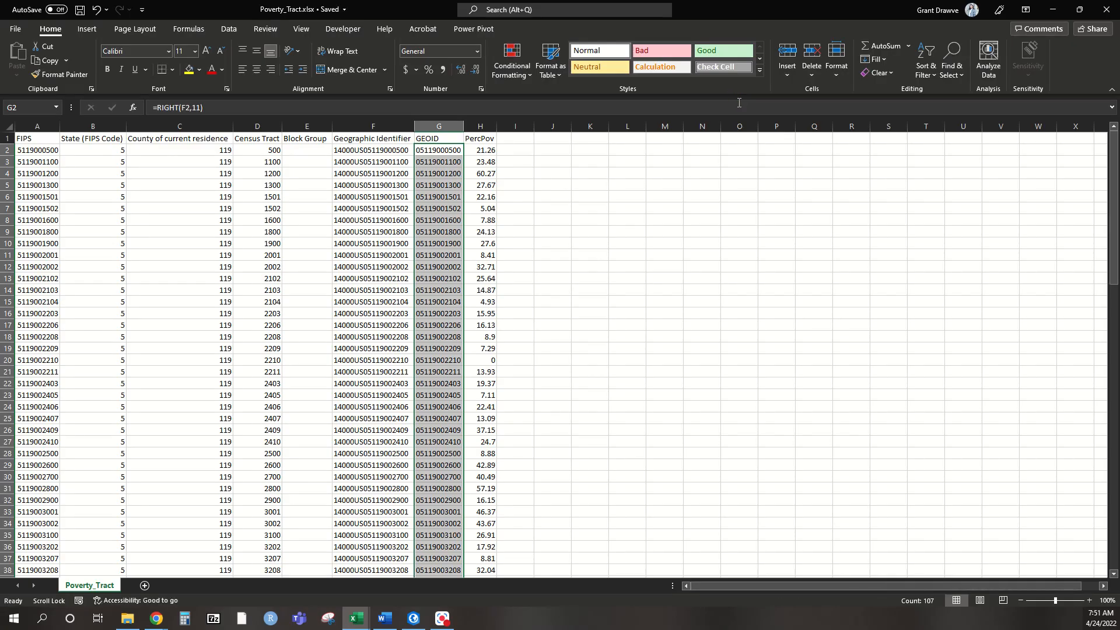
left_click(1106, 10)
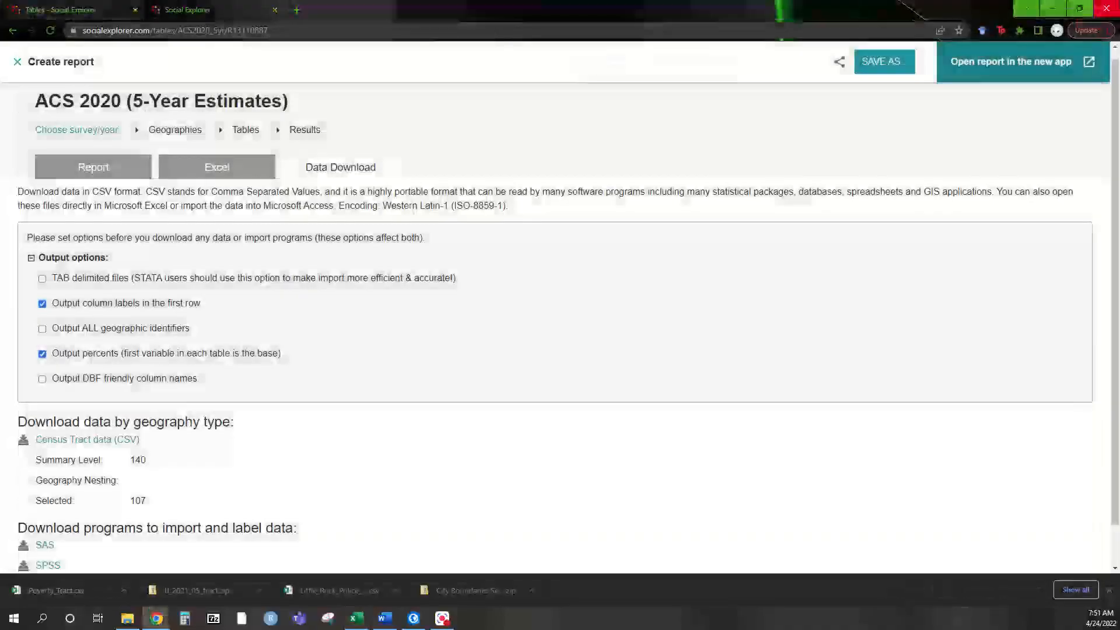
left_click(1107, 9)
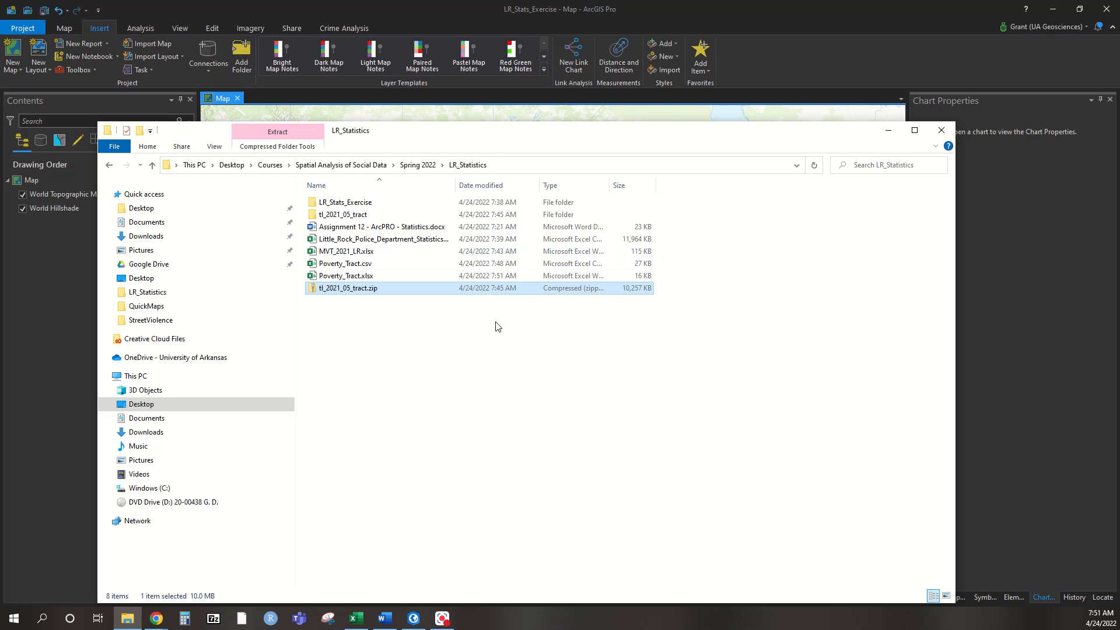
Step: Switch to the LR_Stats_Exercise project in ArcGIS Pro and browse for map data in Courses > Spatial Analysis of Social Data > Spring 2022 > LR_Statistics
left_click(495, 5)
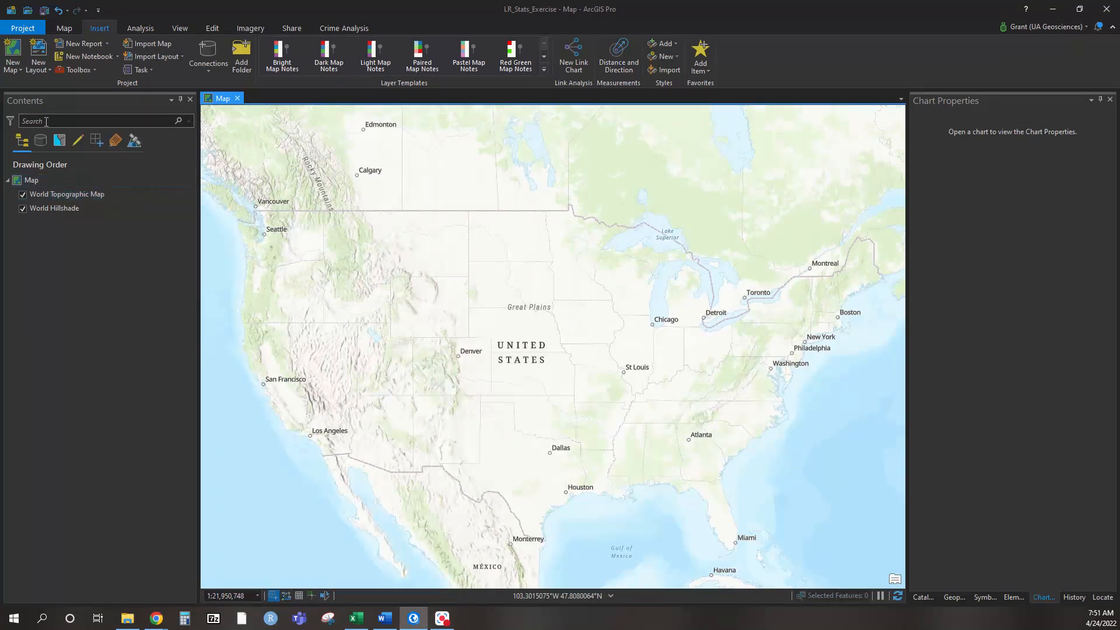
left_click(63, 31)
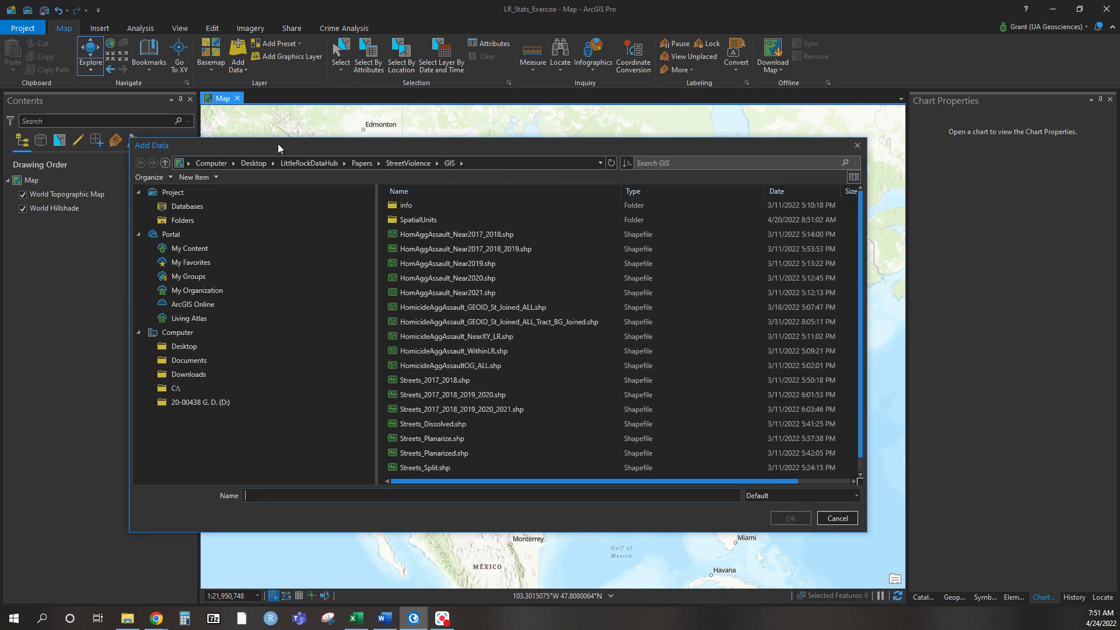
left_click(253, 162)
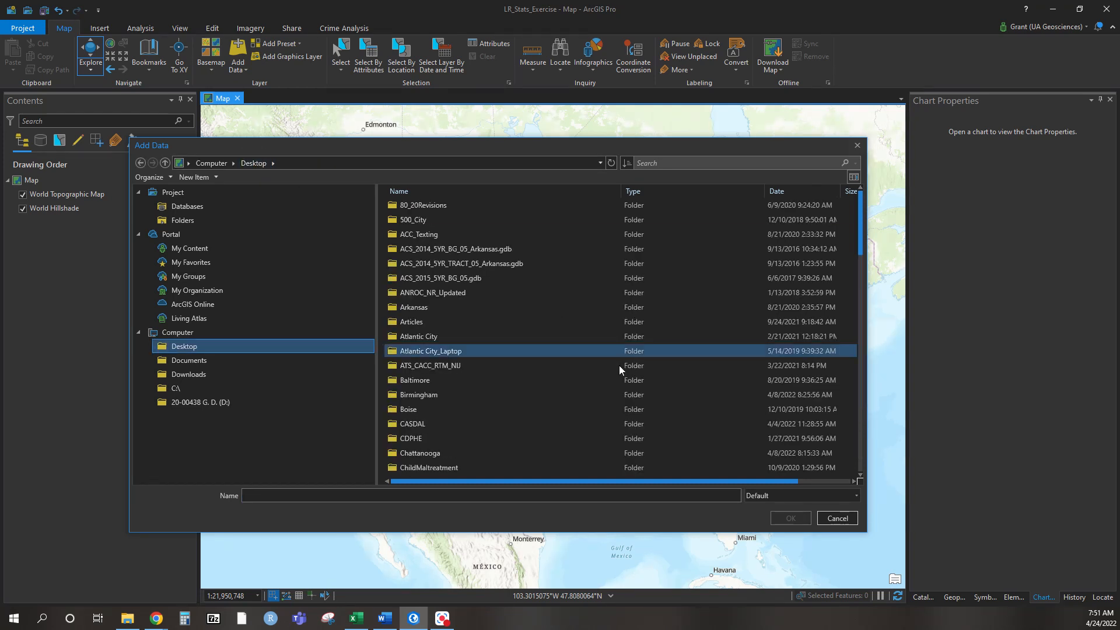
scroll(475, 408, "down", 2)
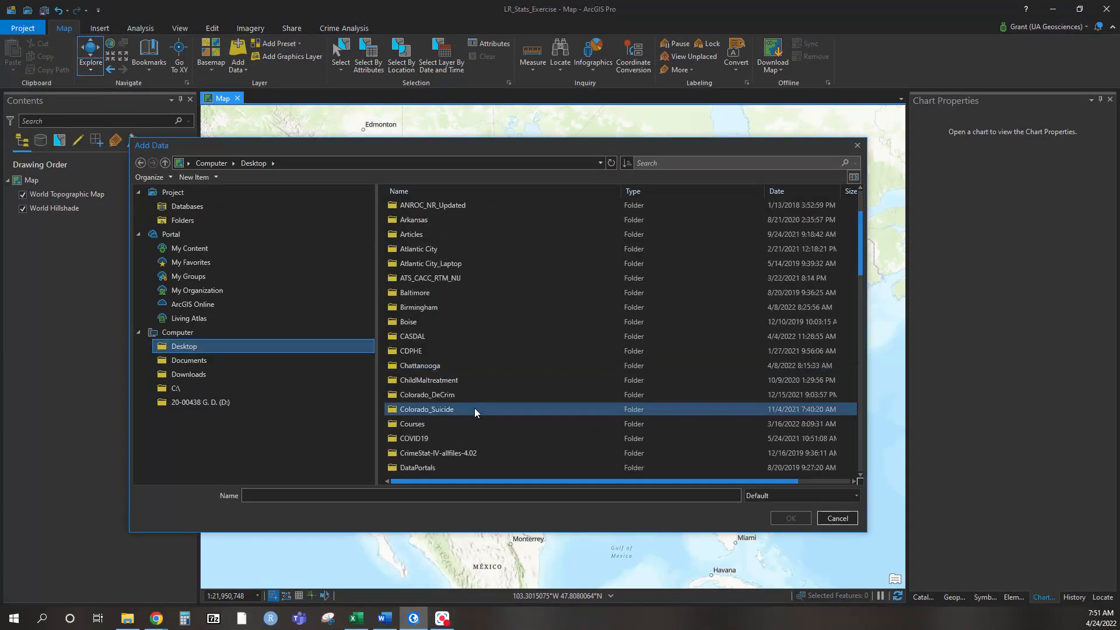
double_click(420, 424)
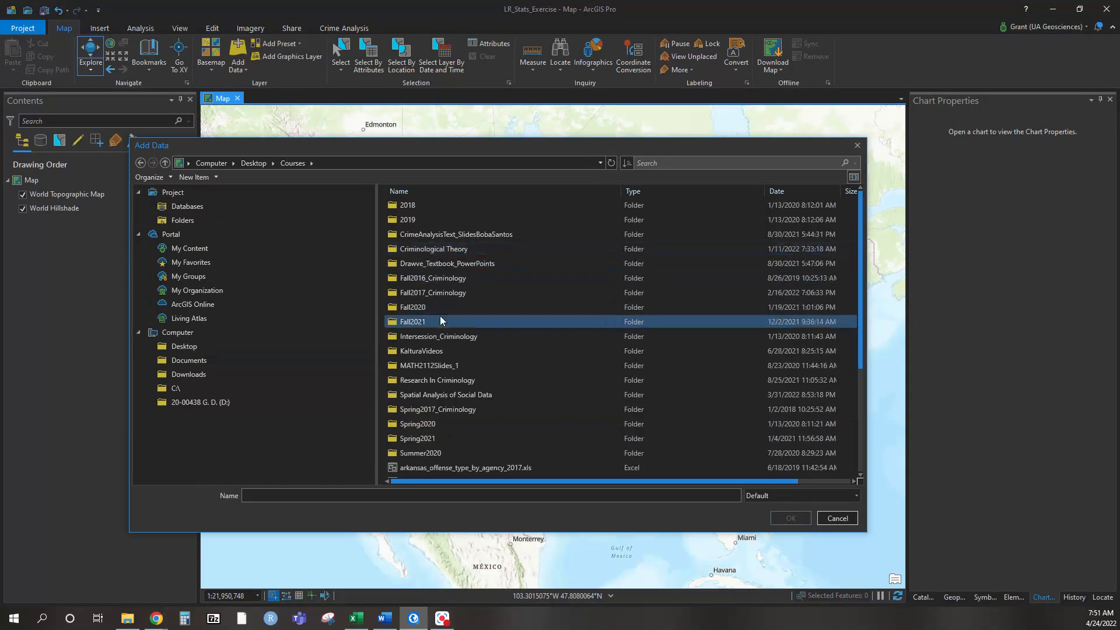
double_click(453, 395)
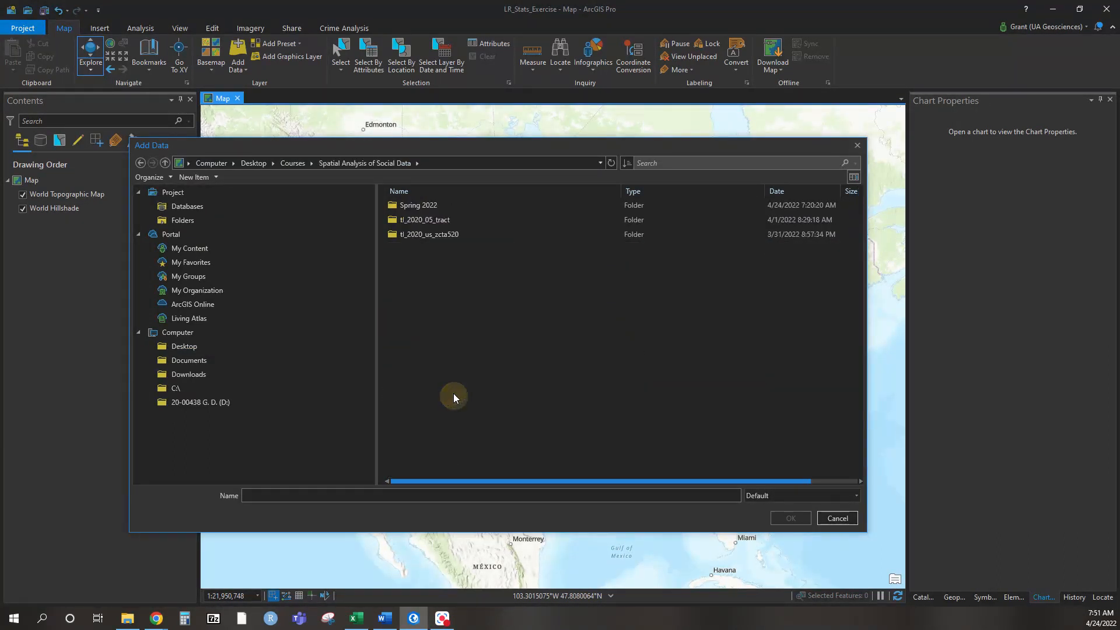
double_click(443, 205)
double_click(425, 292)
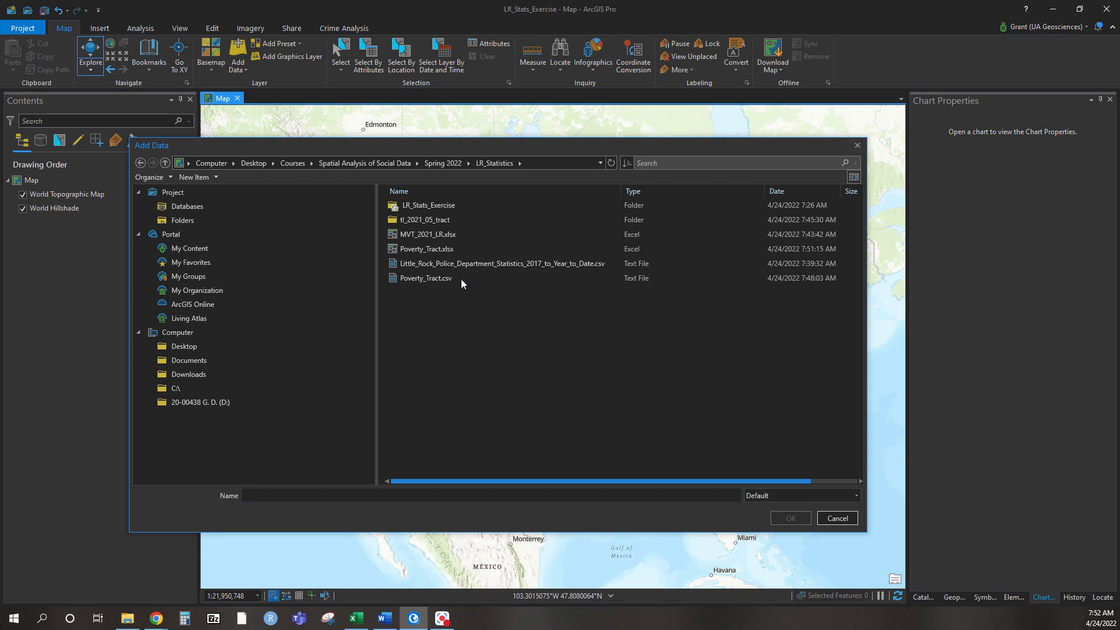
Step: Add the Poverty_Tract$ sheet from the Poverty_Tract.xlsx workbook to the map as a standalone table
left_click(462, 252)
left_click(785, 519)
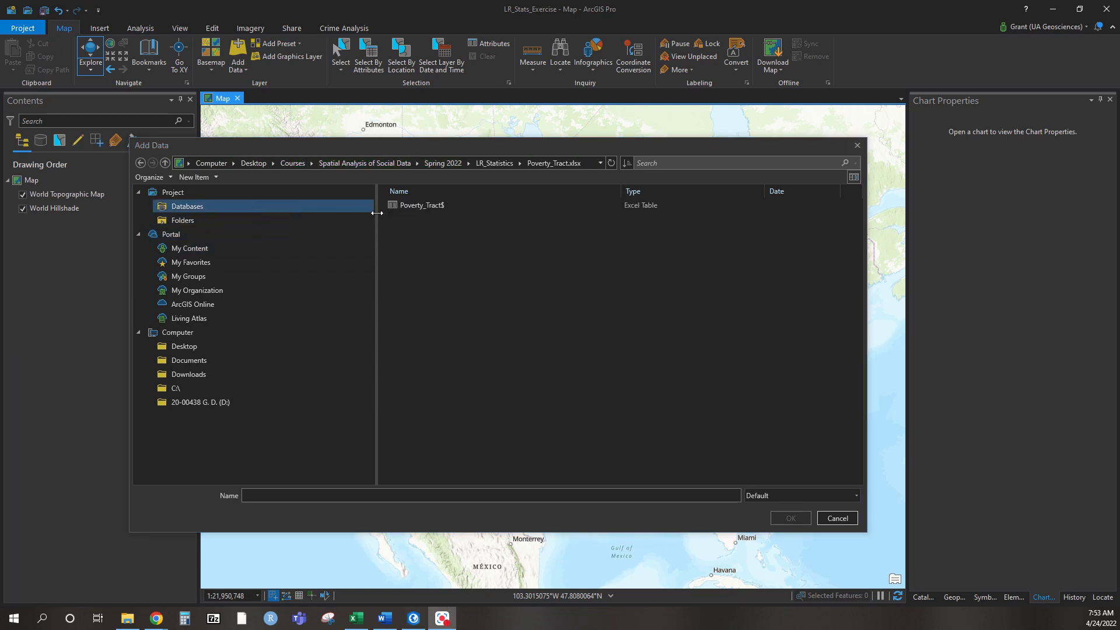
left_click(422, 206)
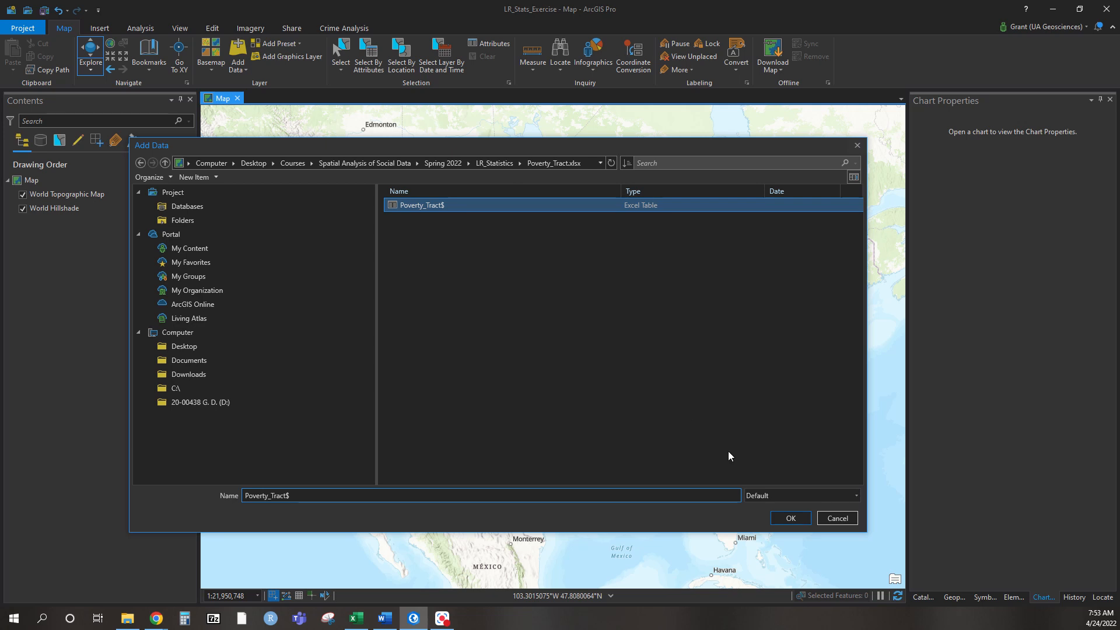
left_click(793, 518)
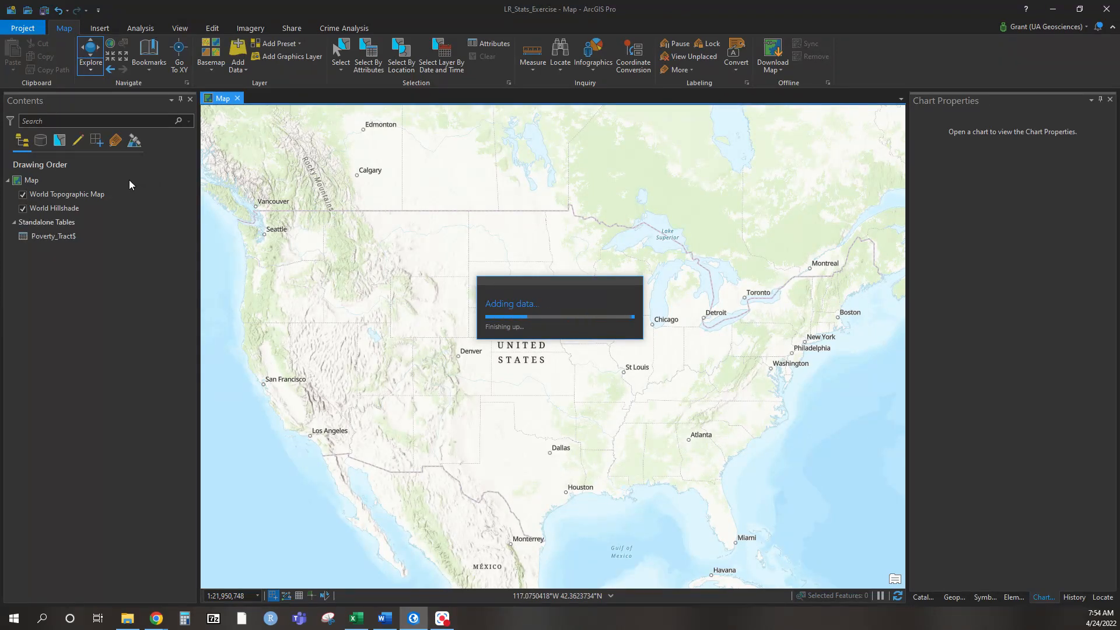
Step: Add Sheet1$ from the MVT_2021_LR.xlsx workbook in the LR_Statistics folder to the map
left_click(240, 52)
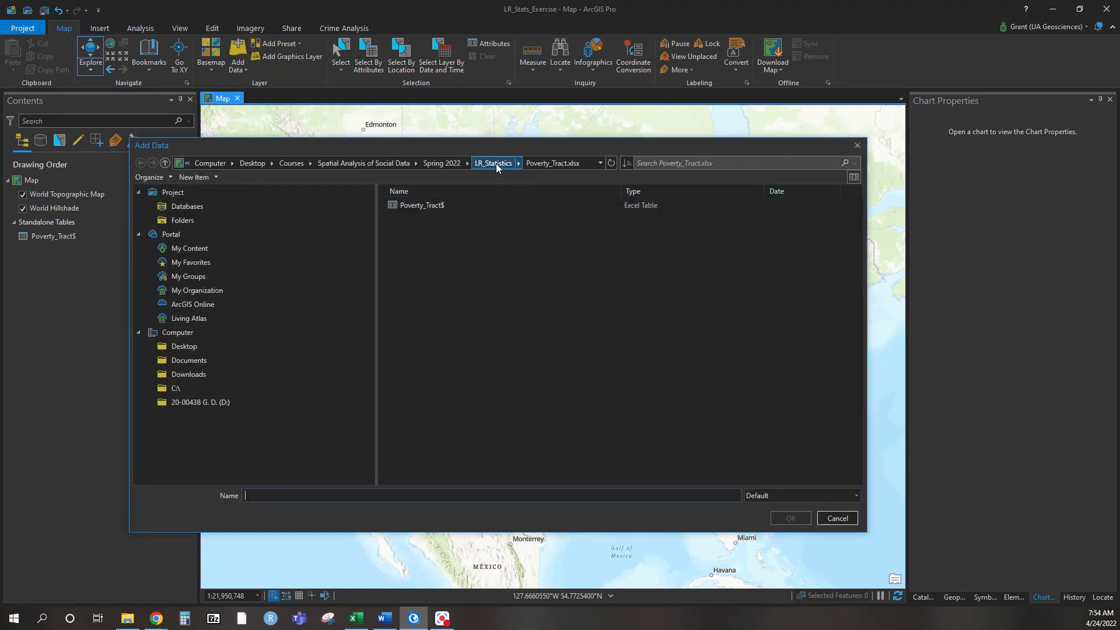
left_click(496, 164)
double_click(443, 236)
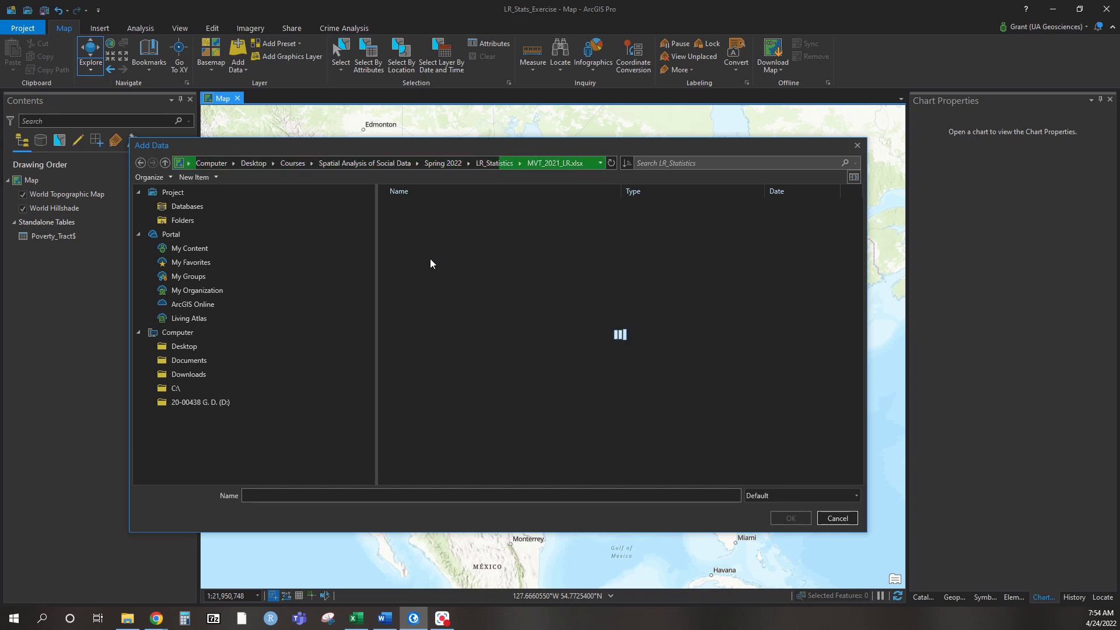
double_click(407, 206)
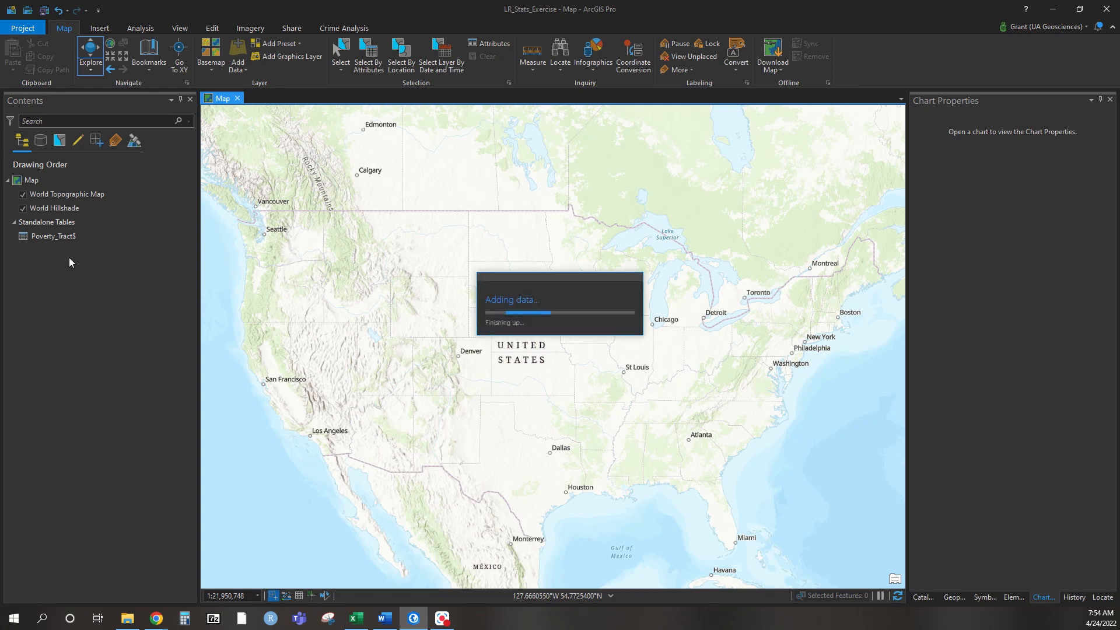
Step: Add the census tract shapefile tl_2021_05_tract.shp from the tl_2021_05_tract folder to the map
left_click(240, 49)
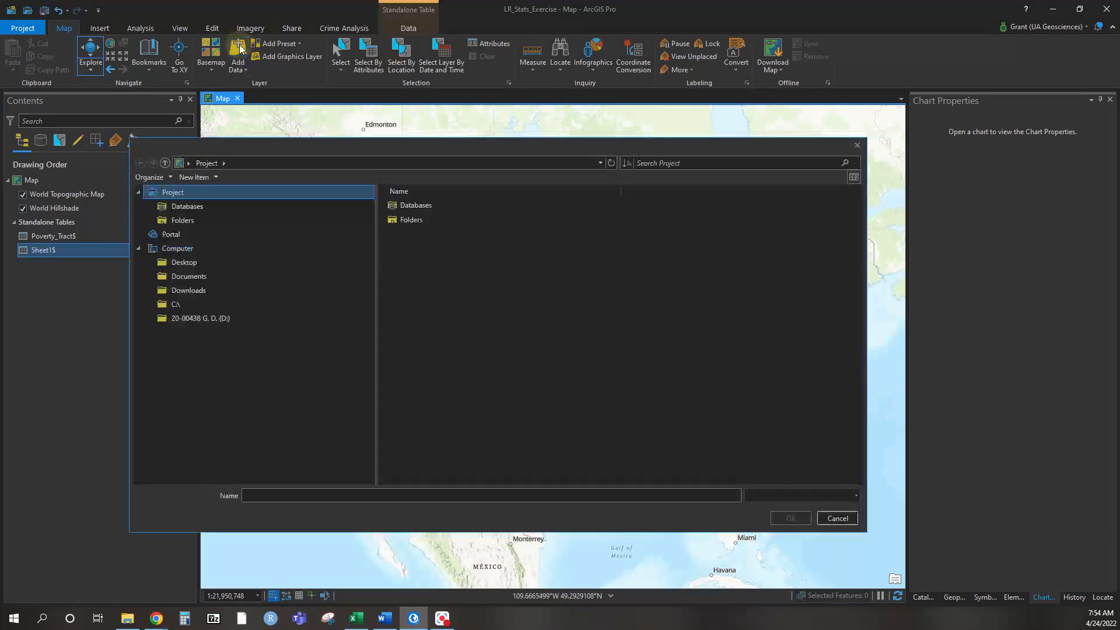
left_click(491, 162)
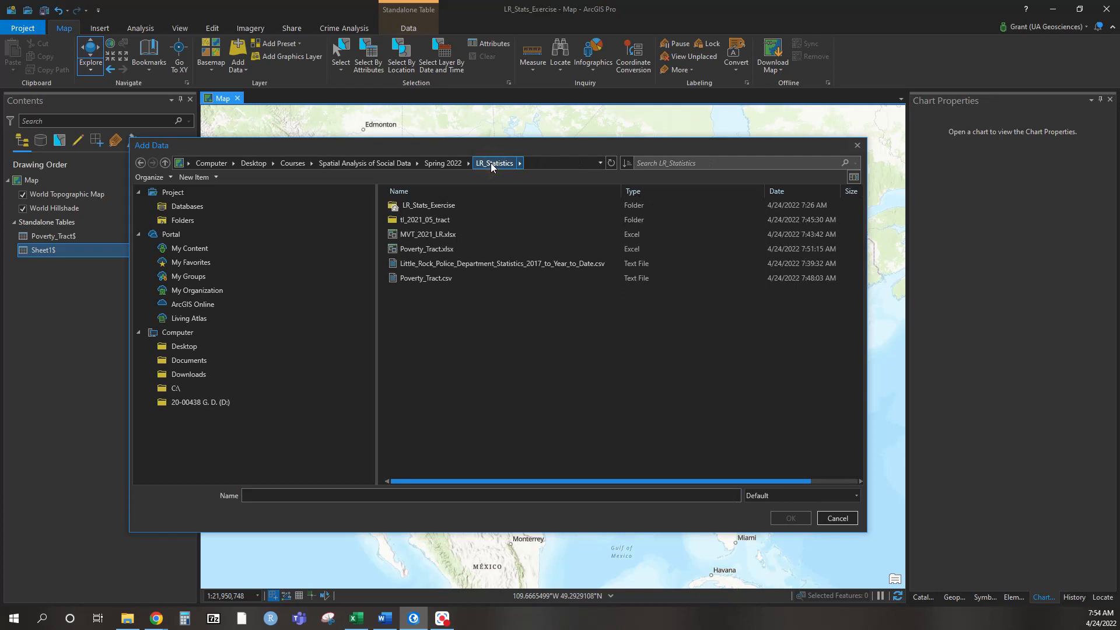
double_click(431, 221)
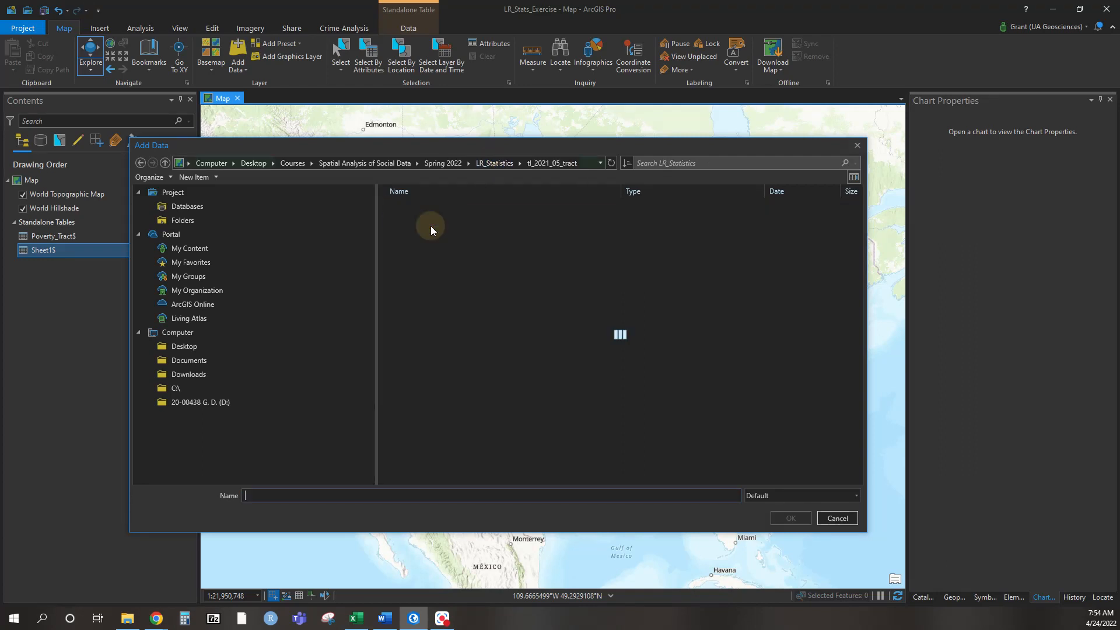
double_click(429, 206)
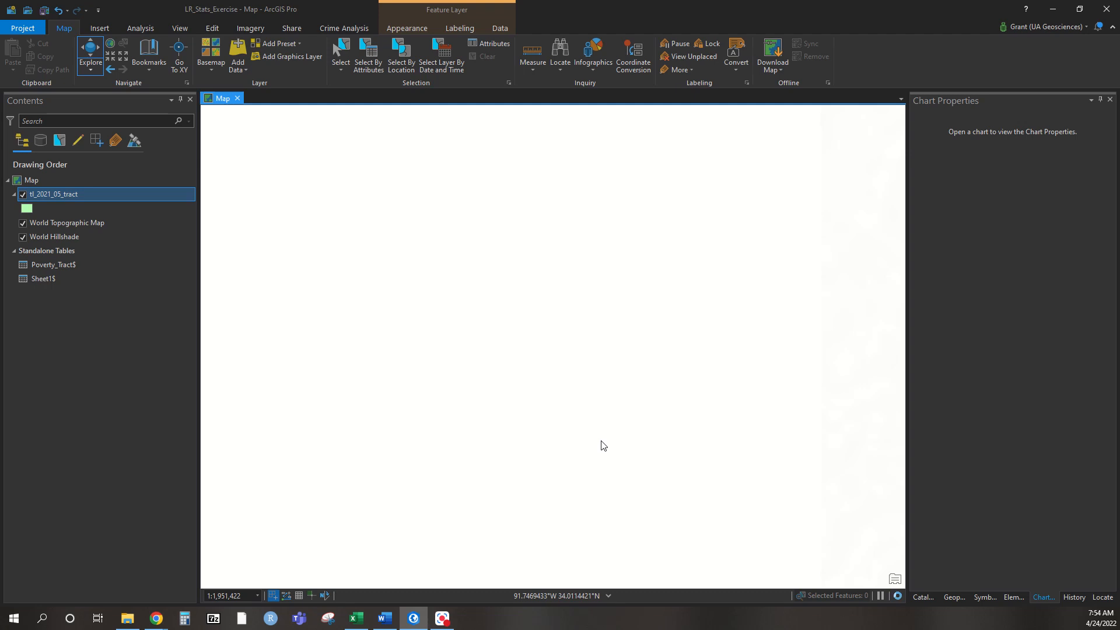
scroll(551, 419, "down", 2)
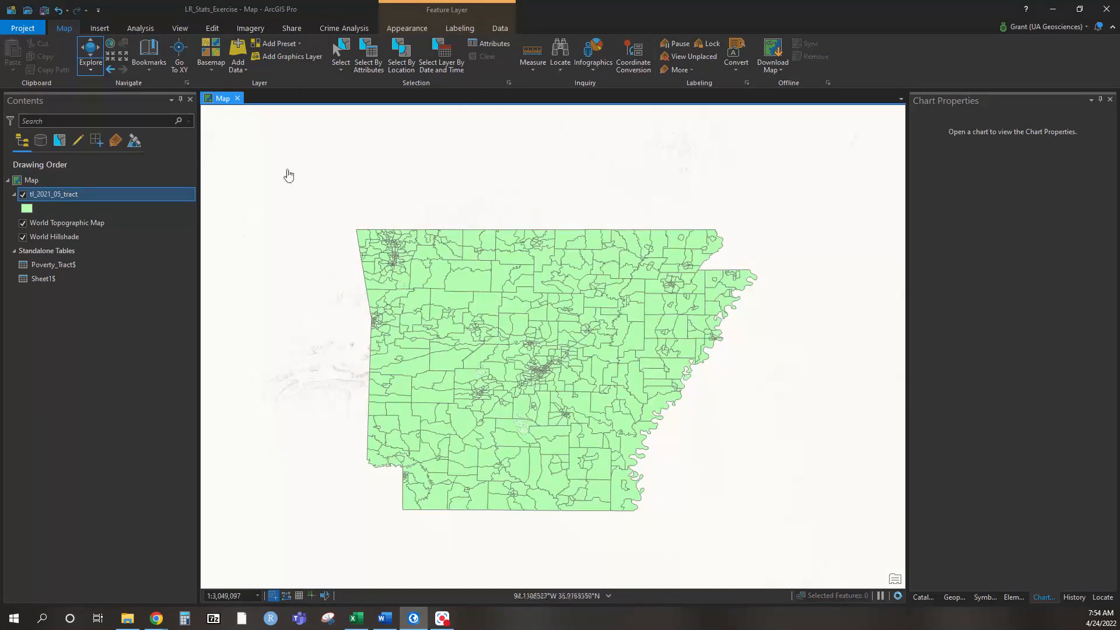
Step: Add the city boundary shapefile from the City Boundaries September 2021 folder inside LR_Stats_Exercise to the map
left_click(237, 58)
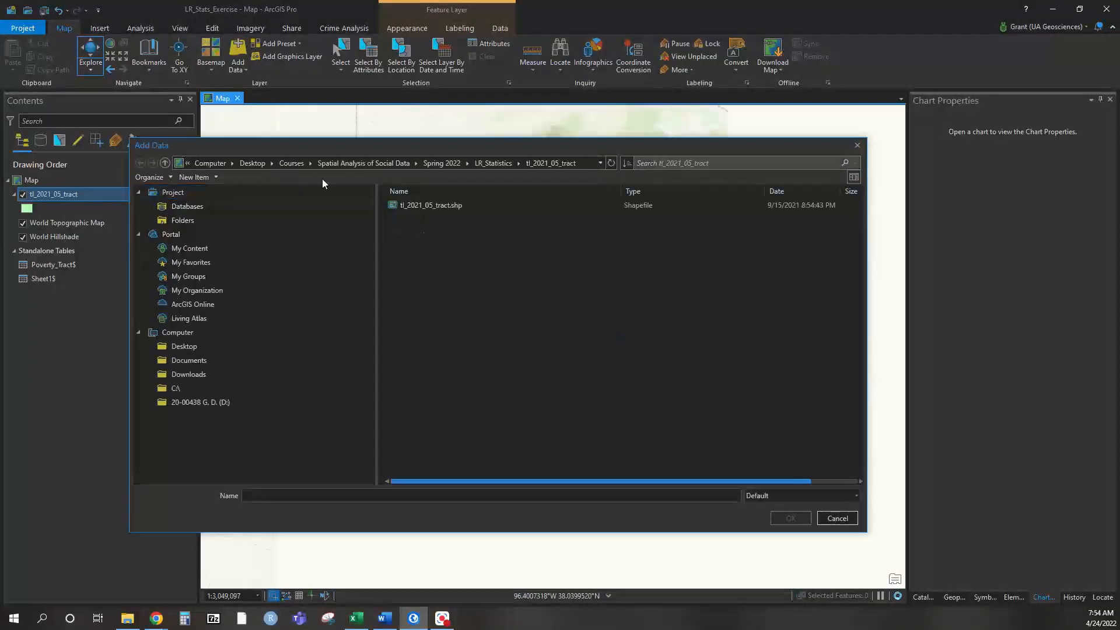
left_click(490, 162)
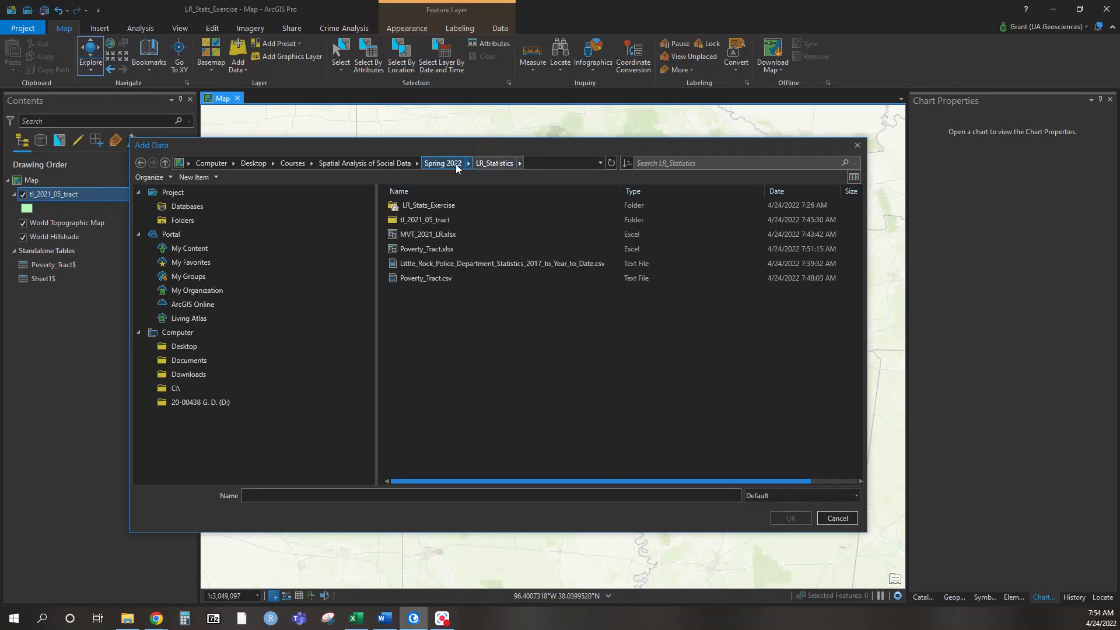
double_click(439, 205)
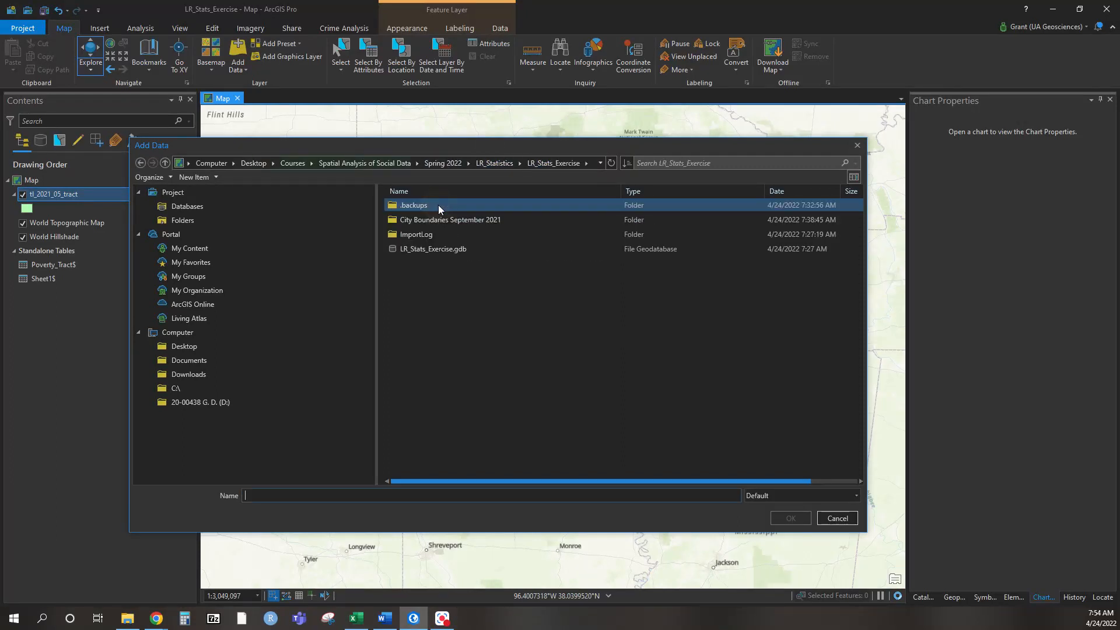
double_click(432, 222)
left_click(420, 206)
double_click(420, 205)
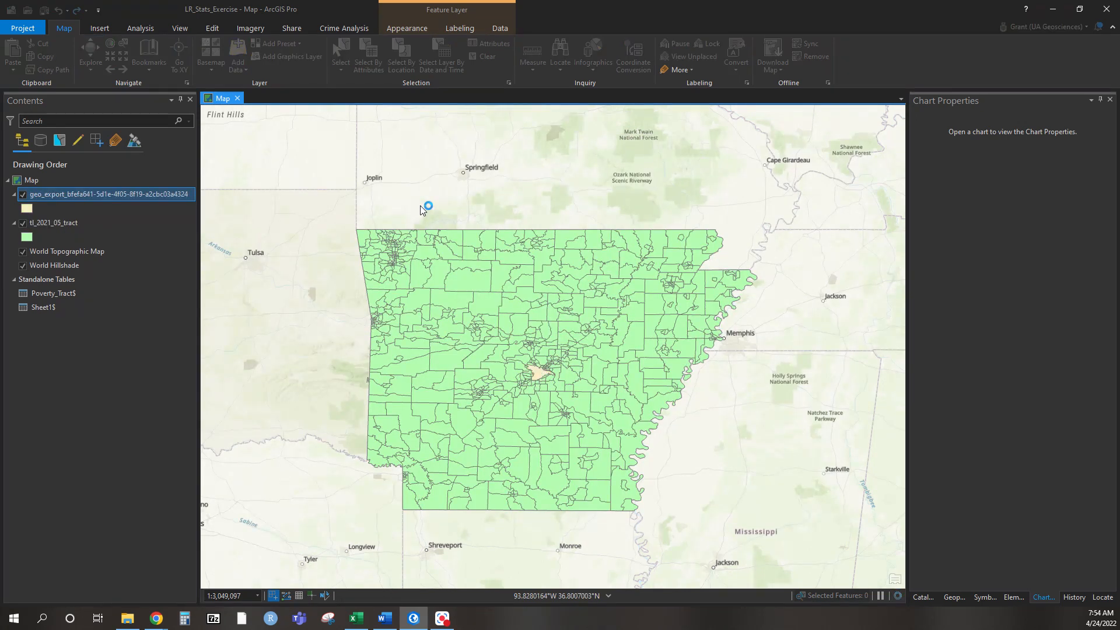
Step: Rename the geo_export city boundary layer as Little Rock Boundary in its layer properties
left_click(47, 195)
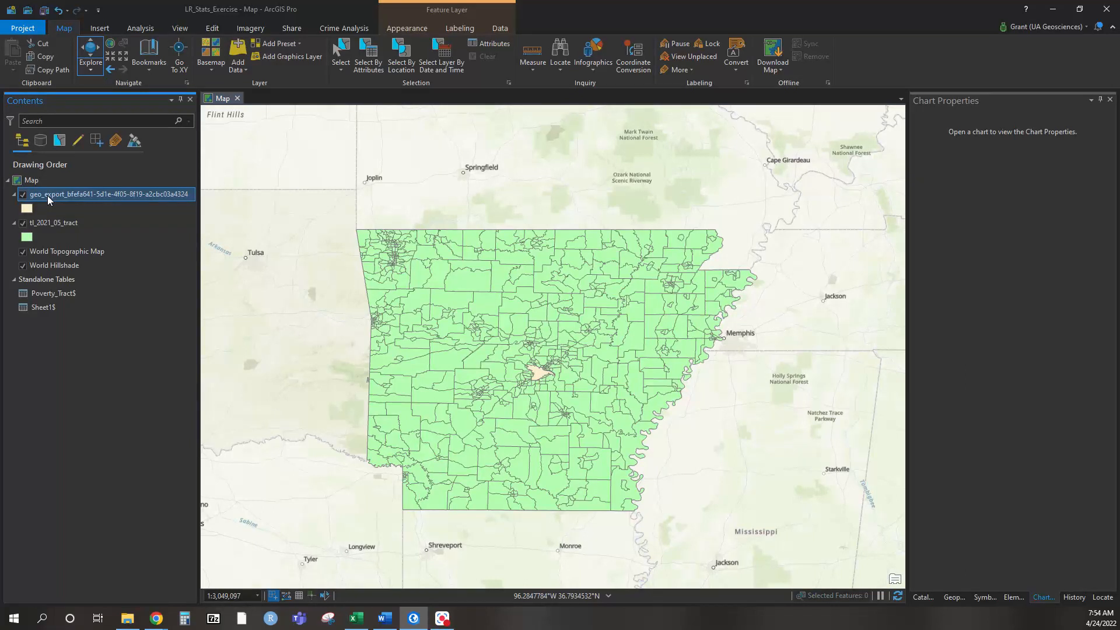
left_click(47, 195)
double_click(47, 195)
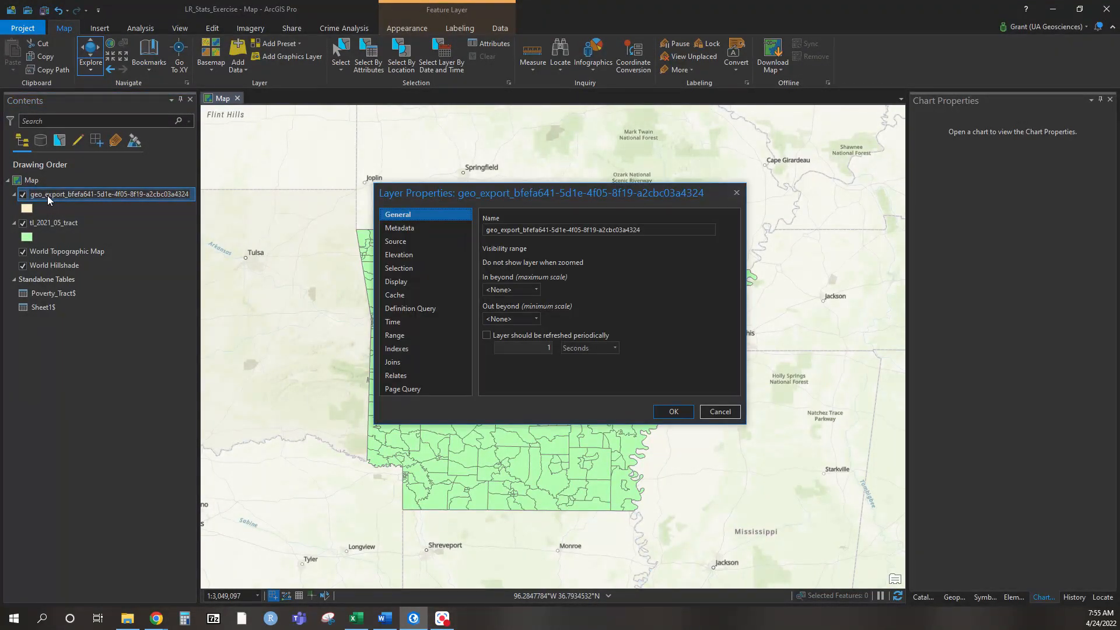
triple_click(679, 233)
type("Littl Rock")
key("BackSpace")
key("BackSpace")
key("BackSpace")
key("BackSpace")
key("BackSpace")
type("e Rock Boundary")
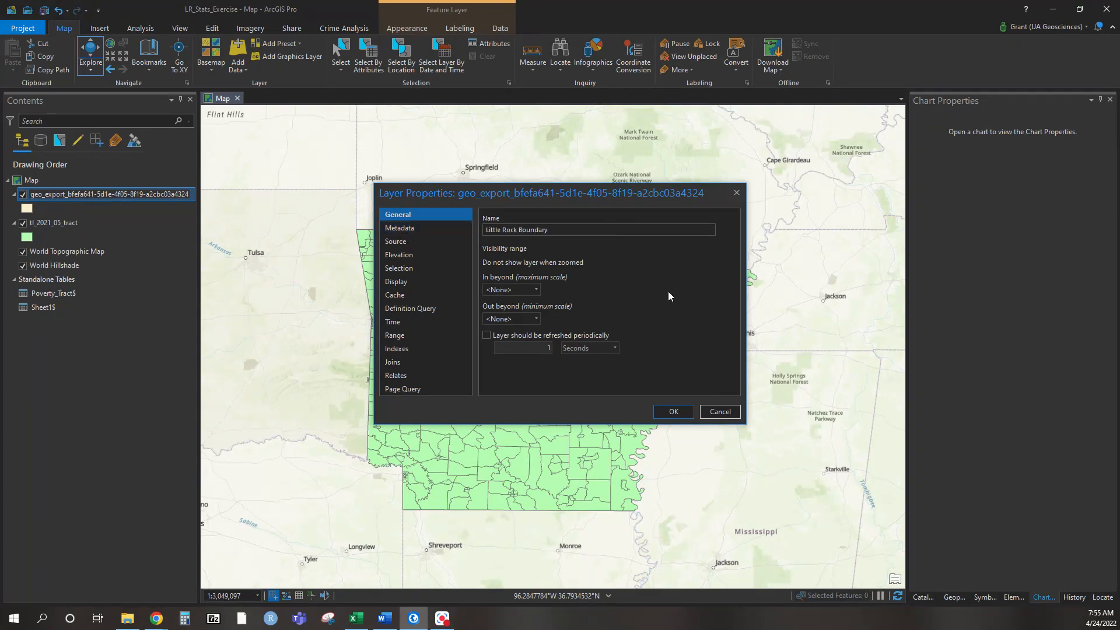
left_click(674, 412)
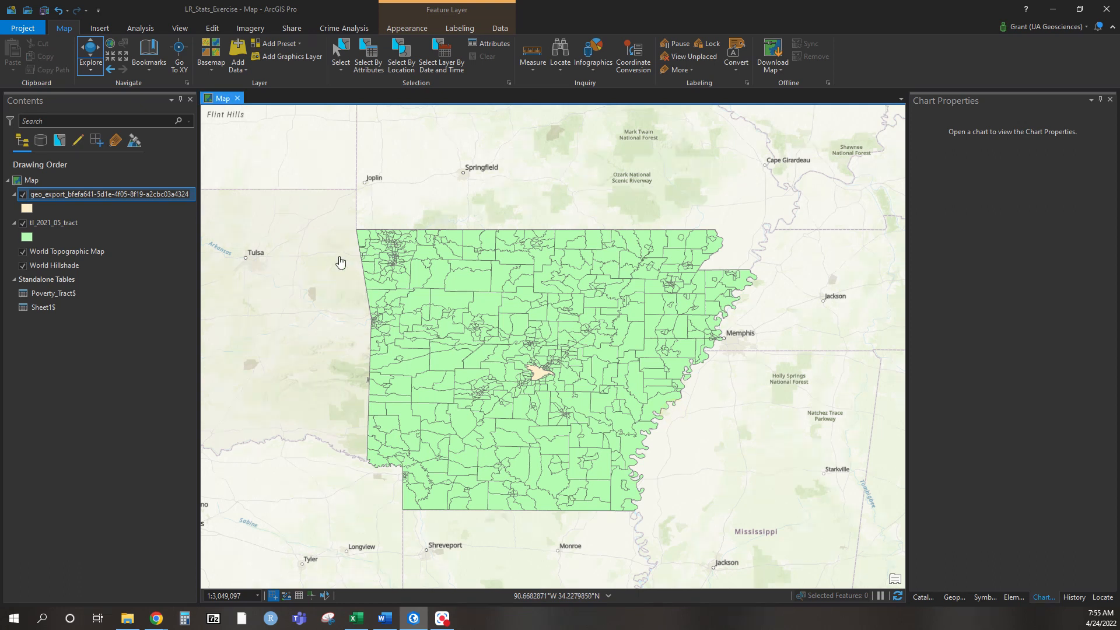
Step: Change the Little Rock Boundary layer's symbol to the thicker unfilled Black Outline preset from the ArcGIS 2D gallery
left_click(28, 209)
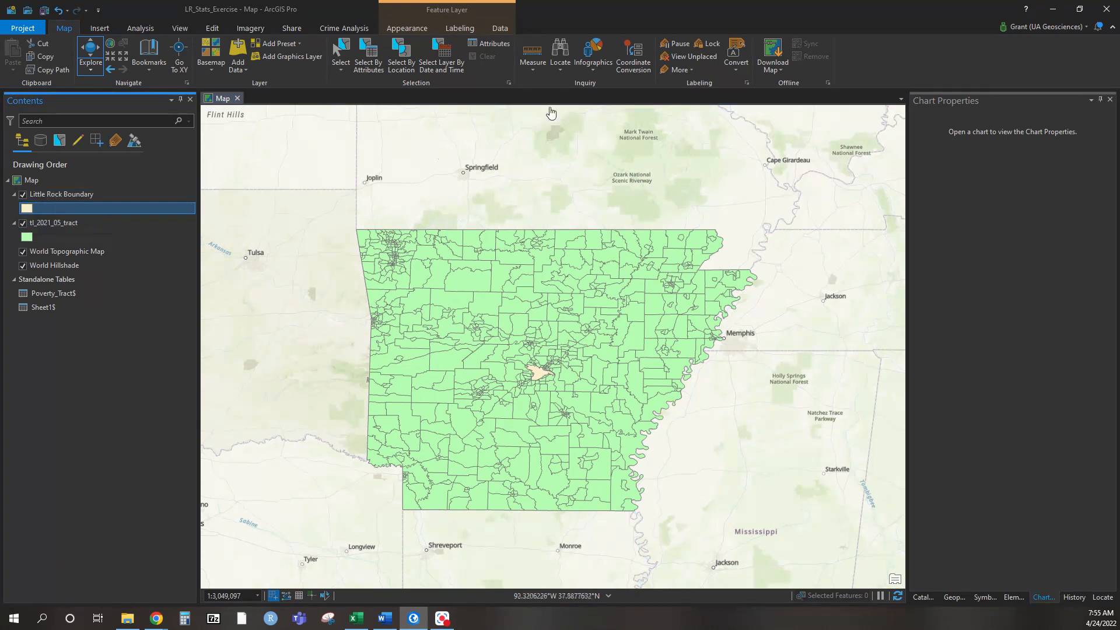
left_click(985, 597)
left_click(981, 597)
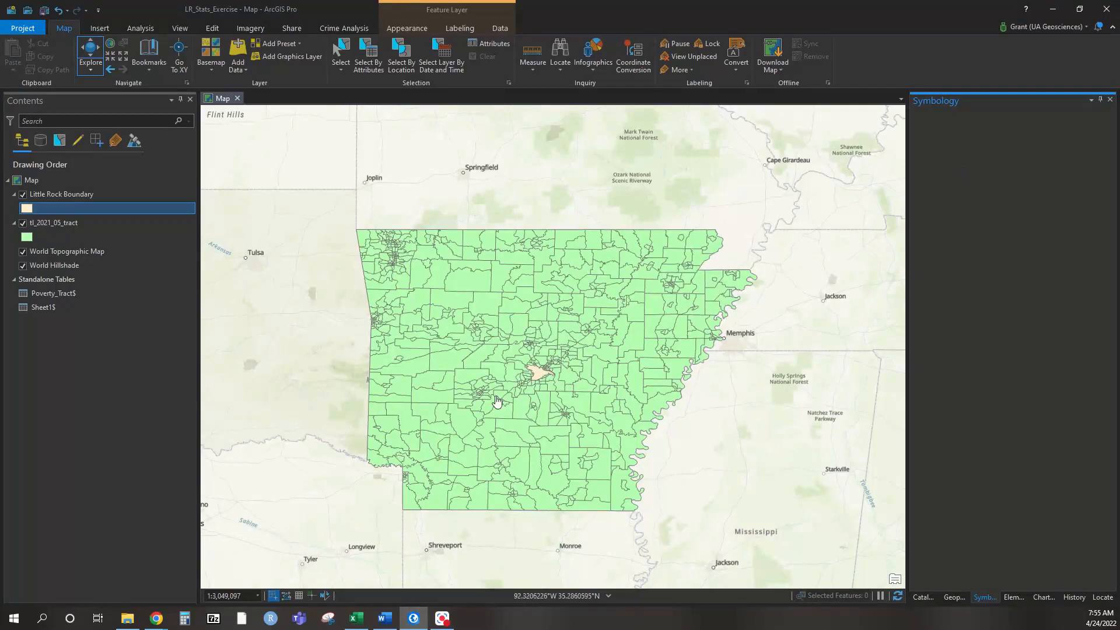
scroll(519, 399, "up", 2)
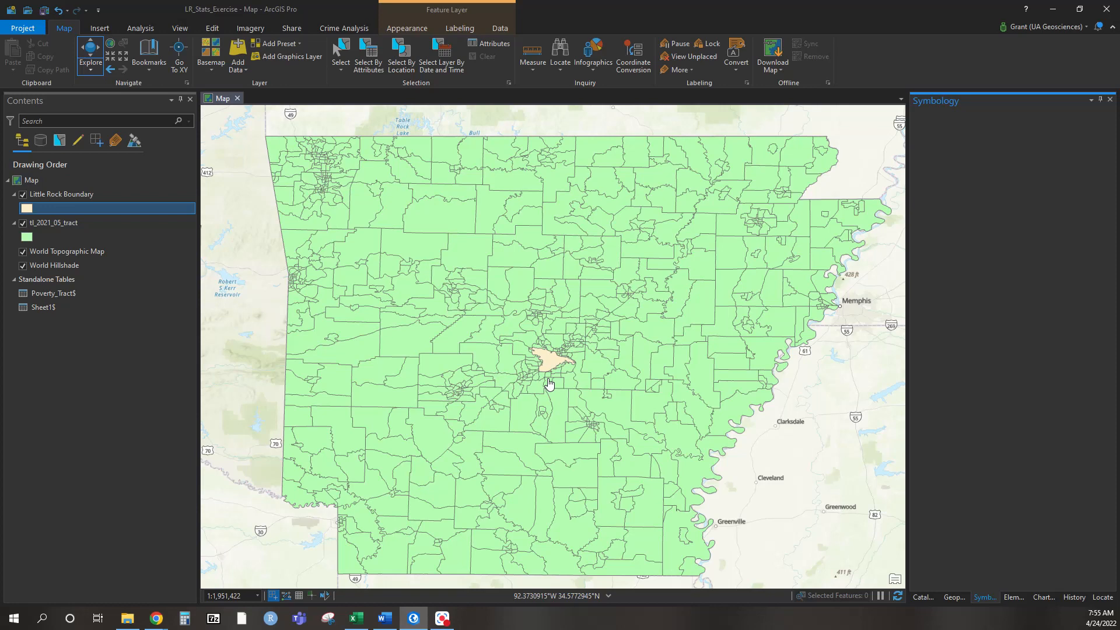
left_click(418, 30)
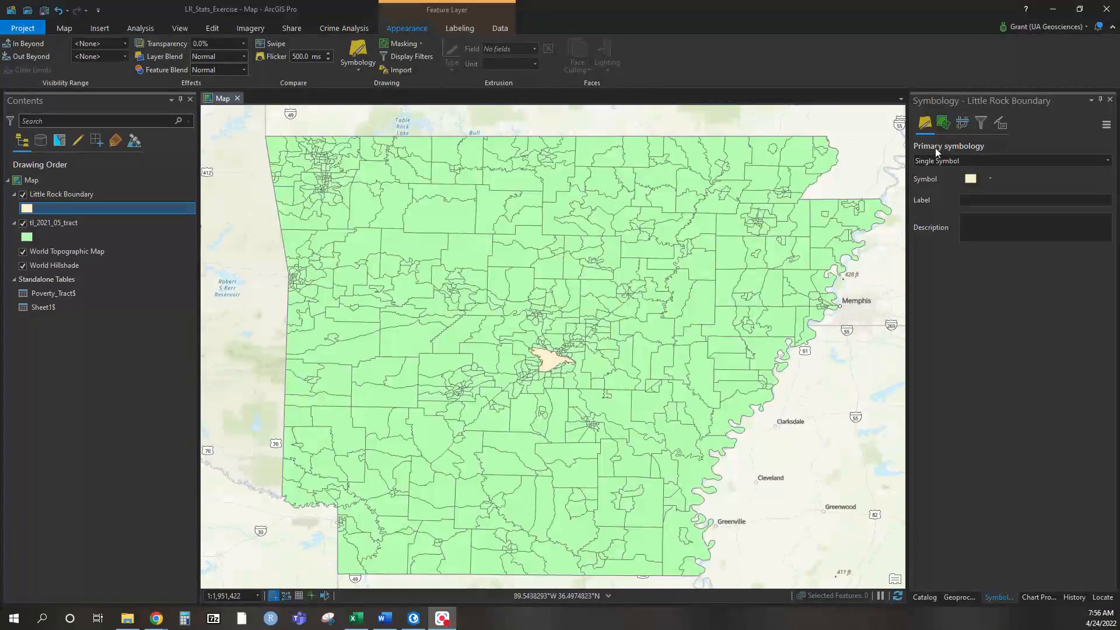
left_click(982, 177)
left_click(988, 179)
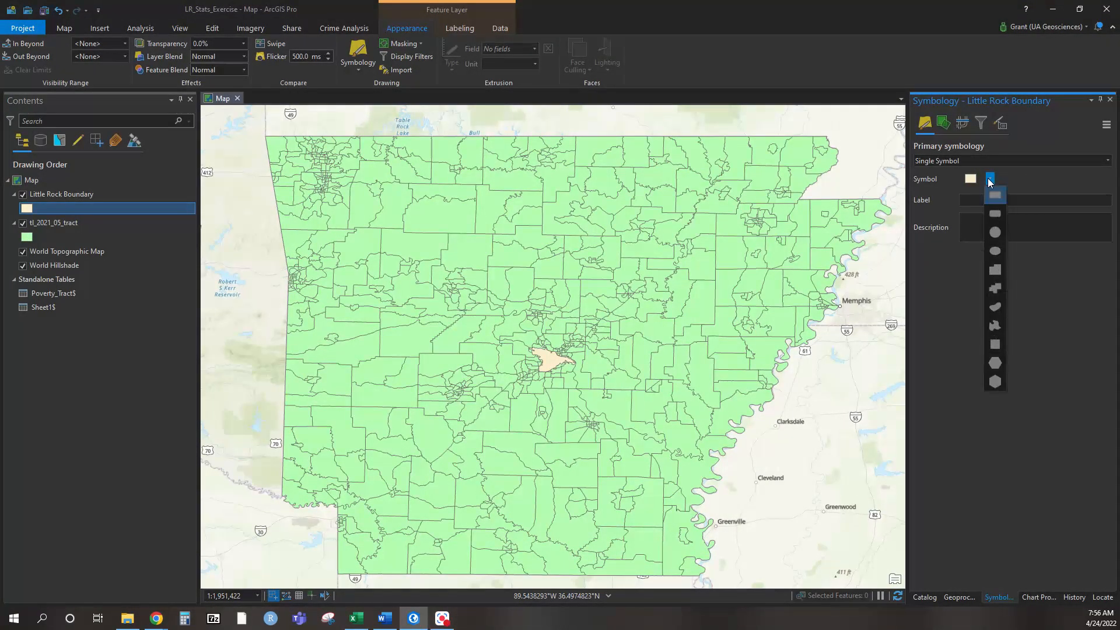
left_click(976, 178)
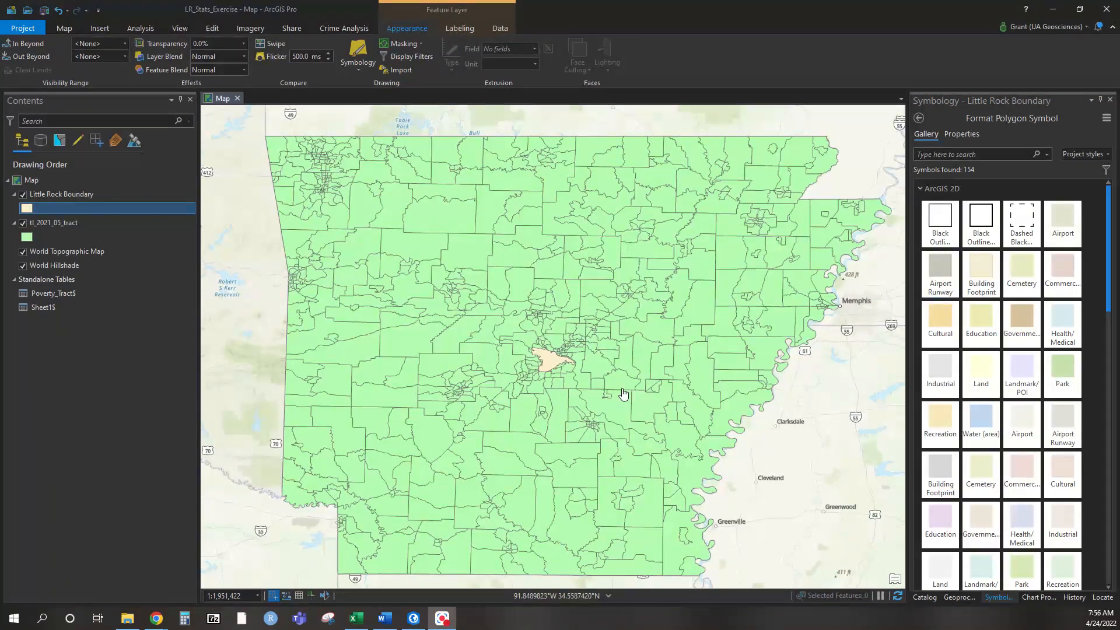
left_click(971, 220)
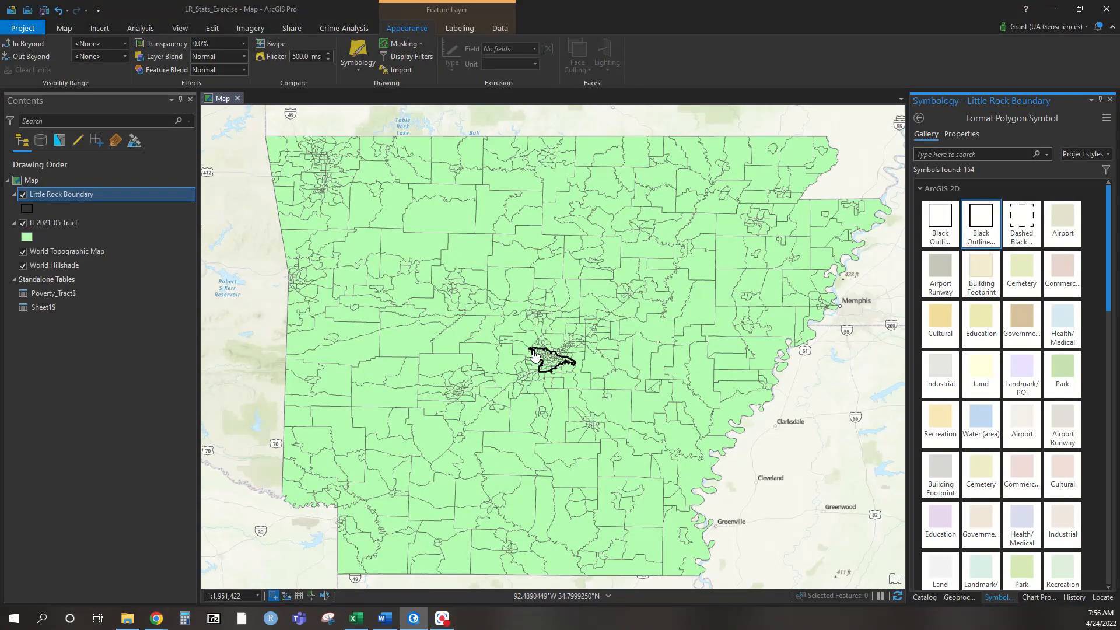
scroll(569, 379, "up", 5)
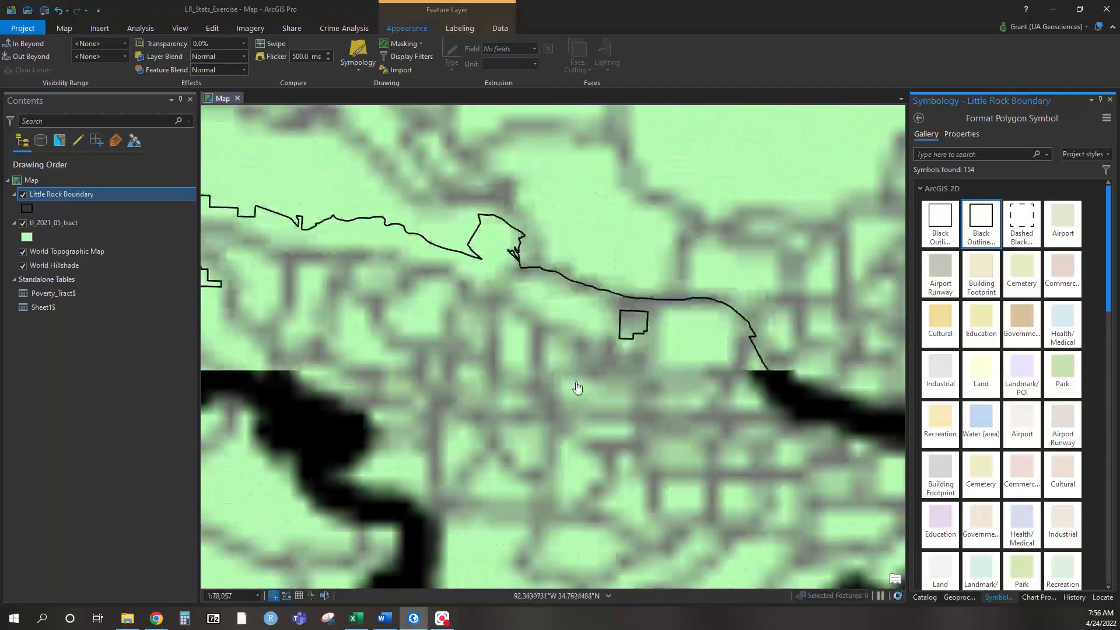
scroll(576, 386, "down", 2)
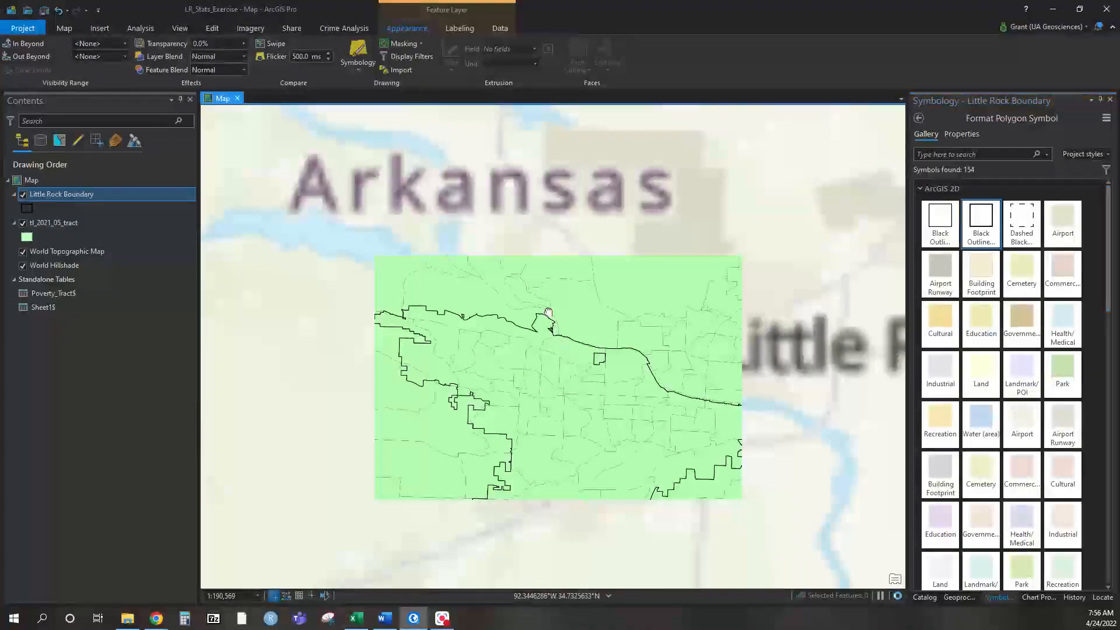
Step: Examine the tl_2021_05_tract layer's statewide extent around Little Rock and its attribute table, then close the table
scroll(545, 297, "down", 6)
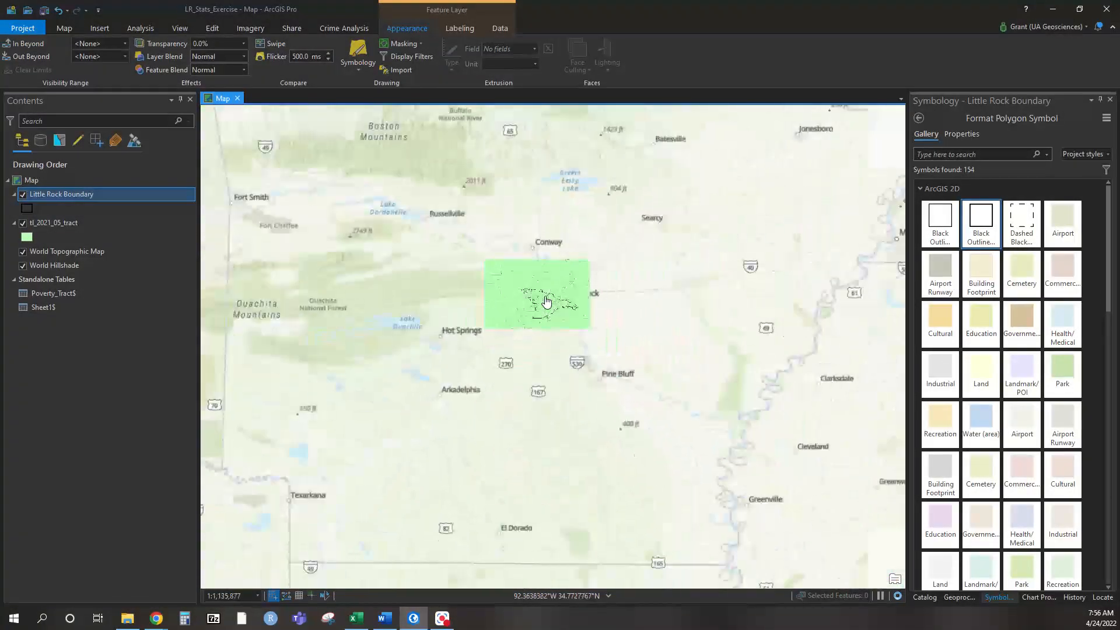
left_click_drag(544, 301, 545, 349)
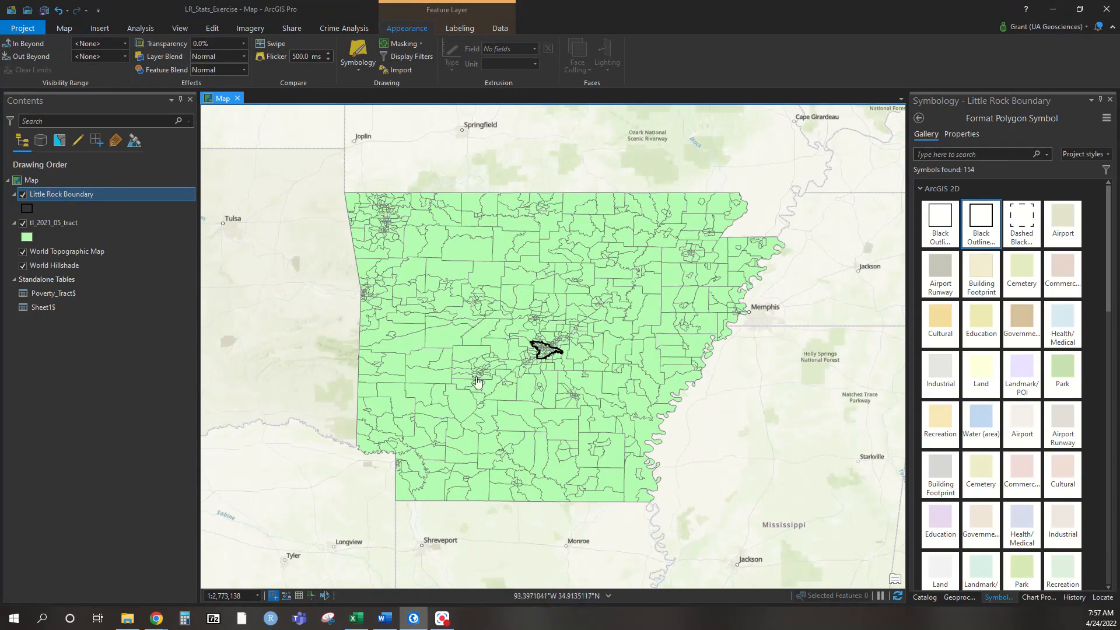
left_click(57, 223)
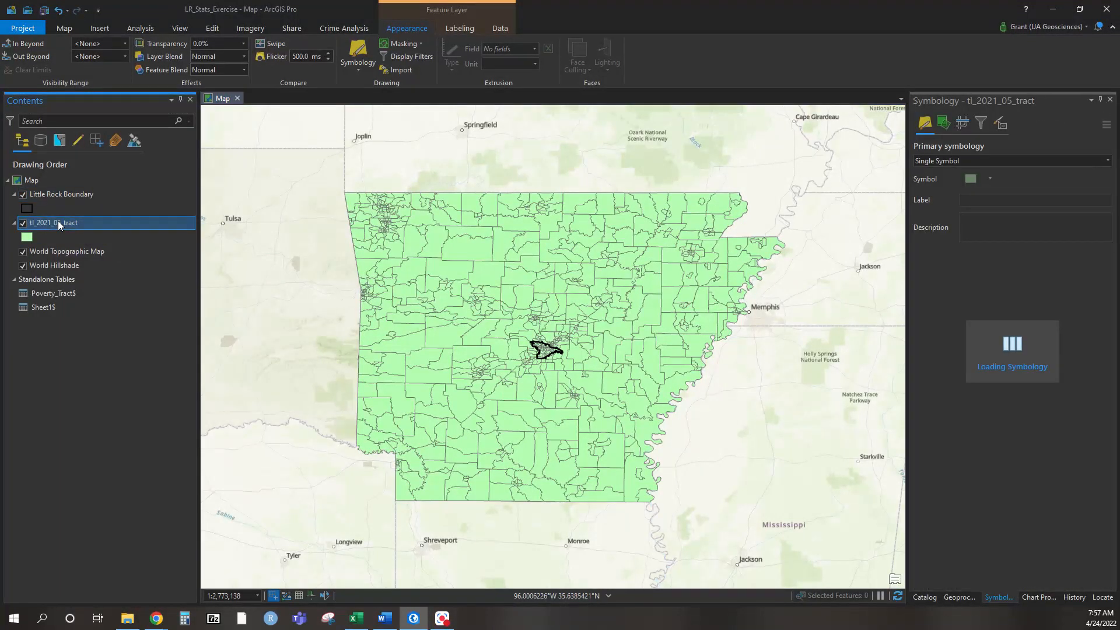
right_click(57, 222)
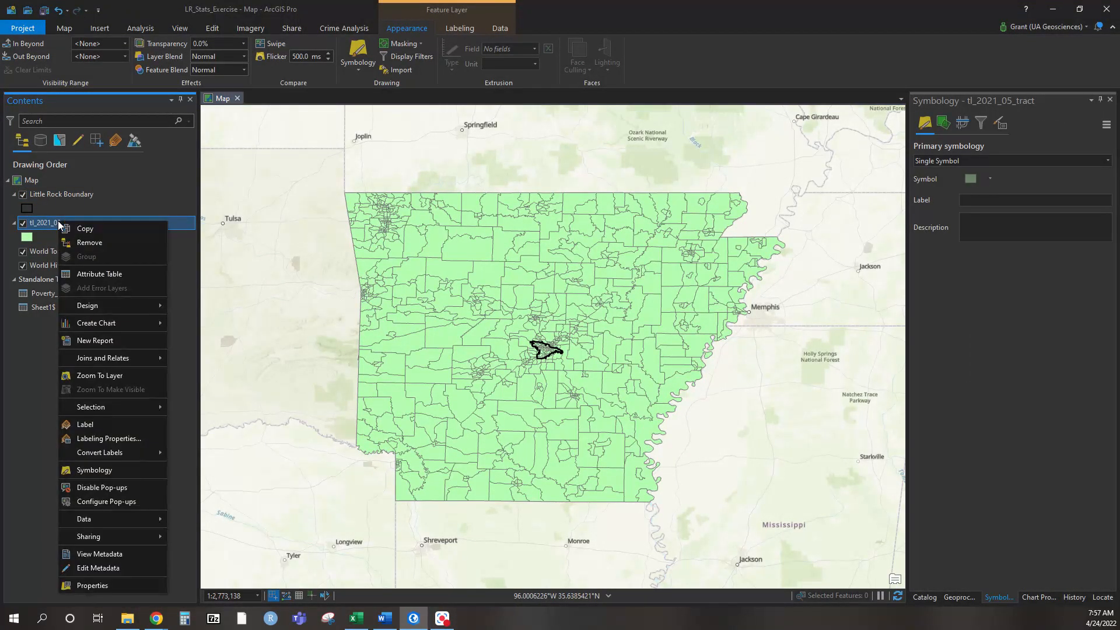
left_click(99, 274)
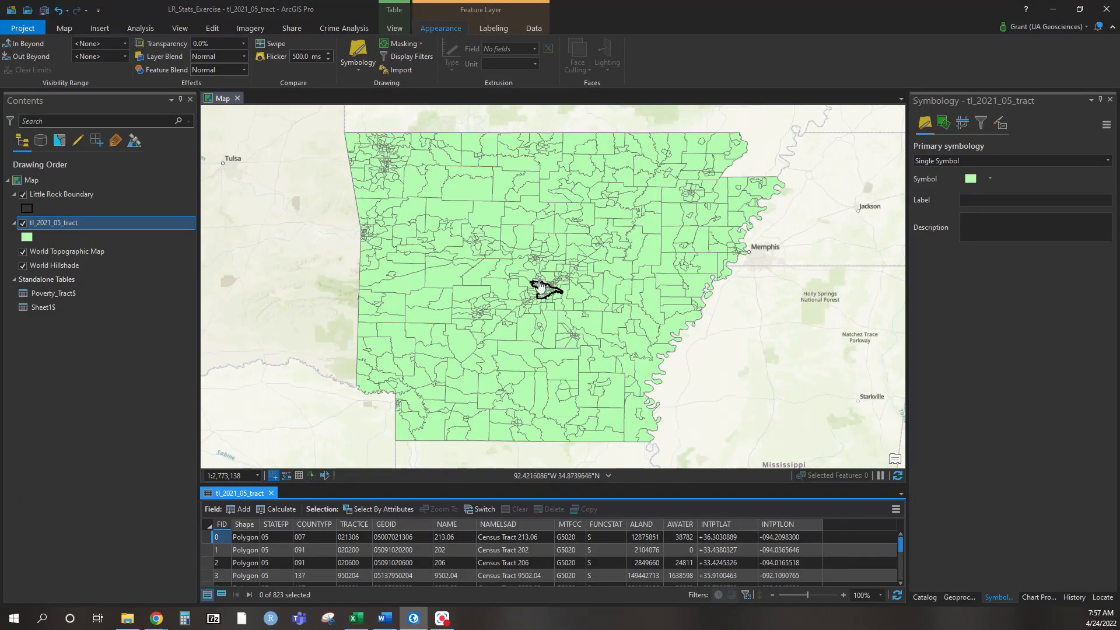
left_click(272, 493)
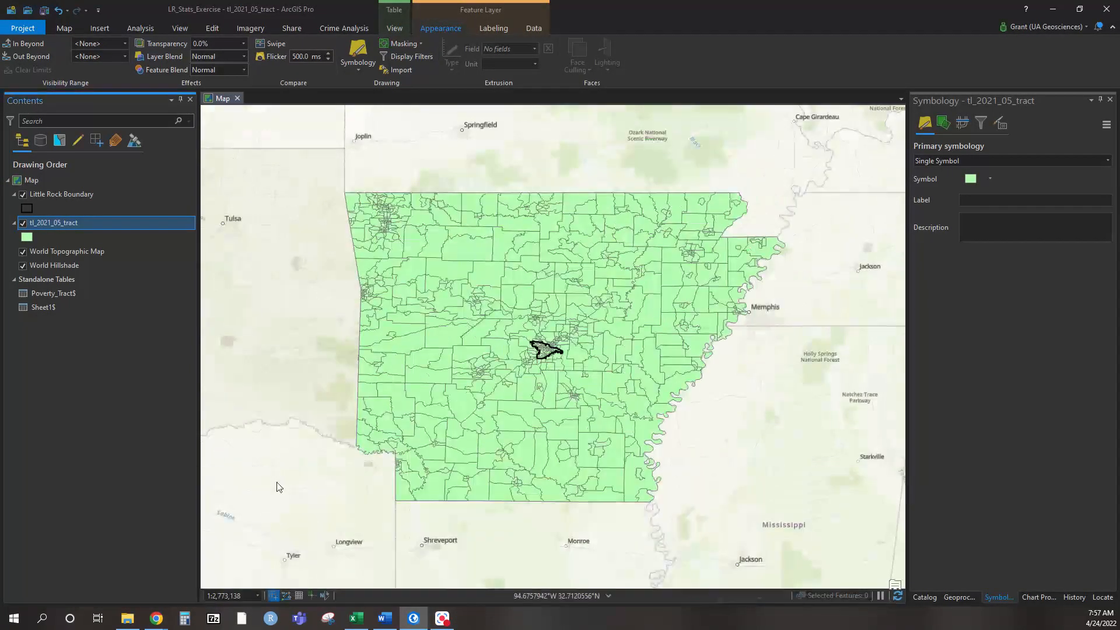
Step: Find the Clip tool from Analysis Tools among the geoprocessing tools and open it
scroll(568, 397, "up", 1)
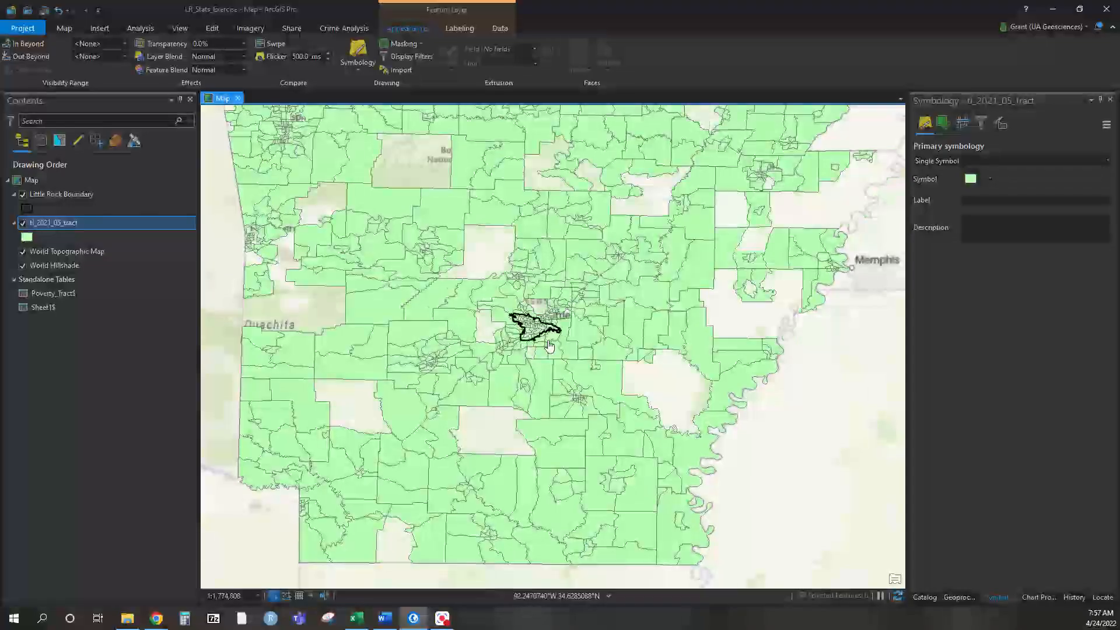
scroll(561, 350, "down", 2)
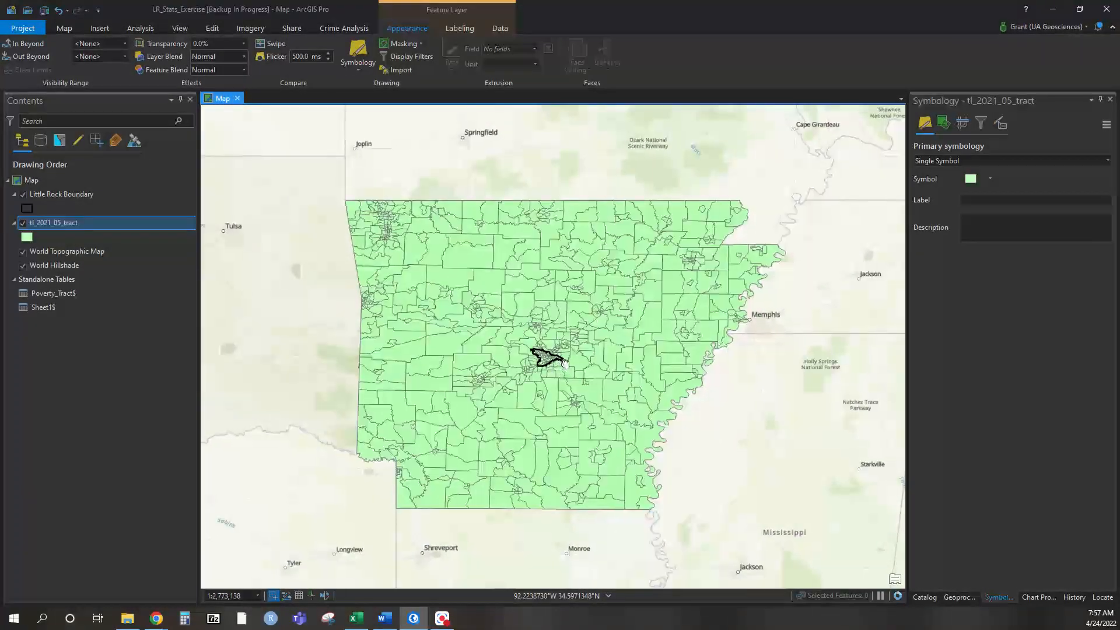
scroll(566, 367, "up", 1)
scroll(568, 369, "up", 1)
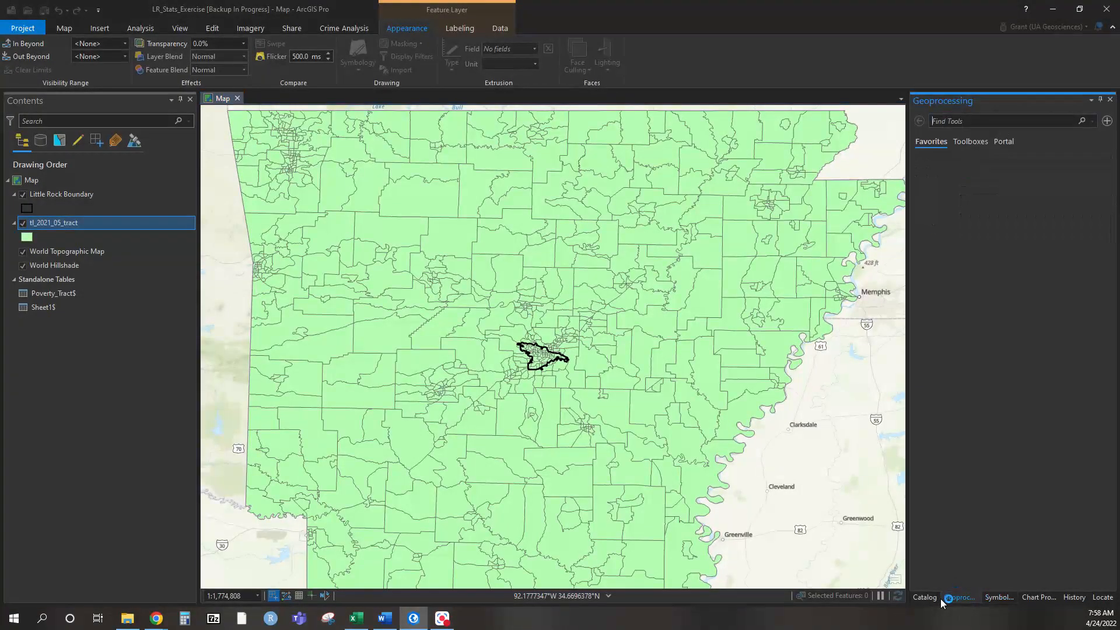
left_click(140, 28)
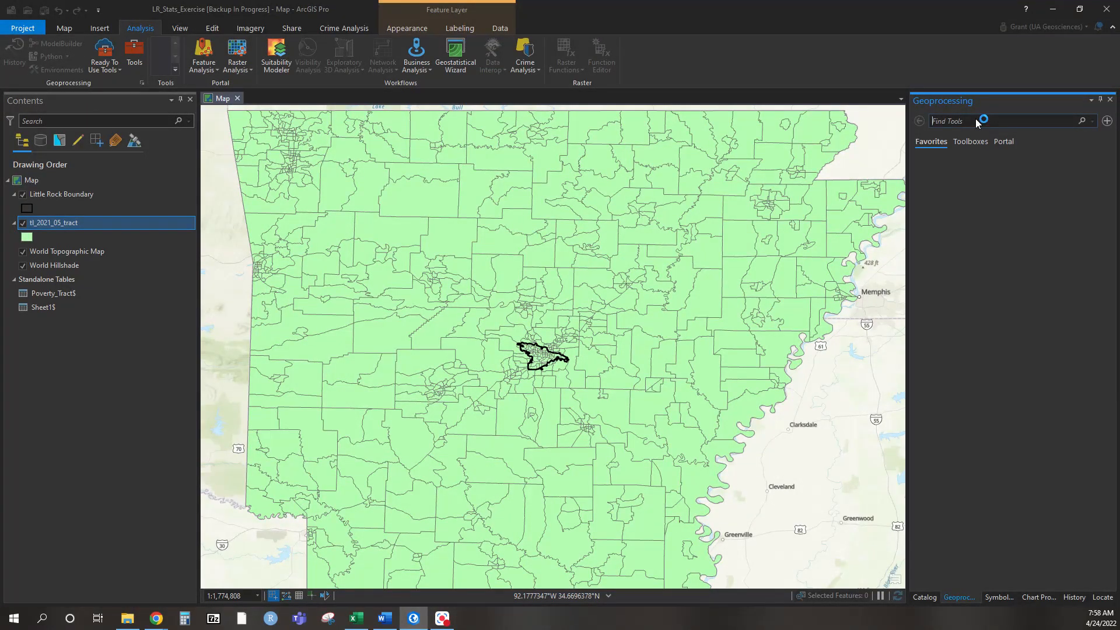
type("clip")
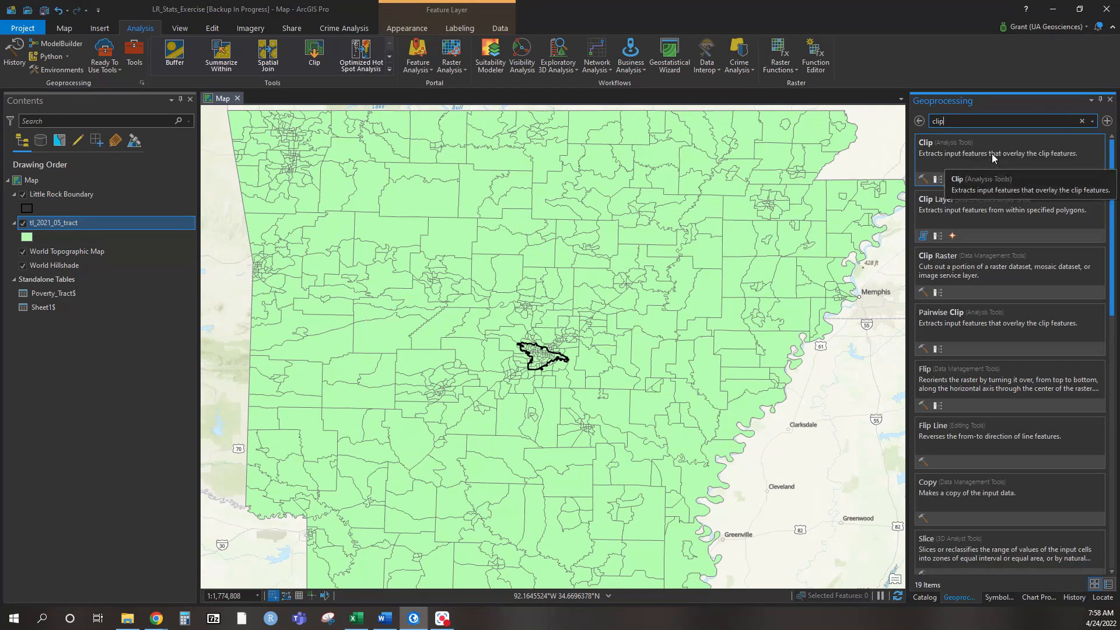
left_click(992, 153)
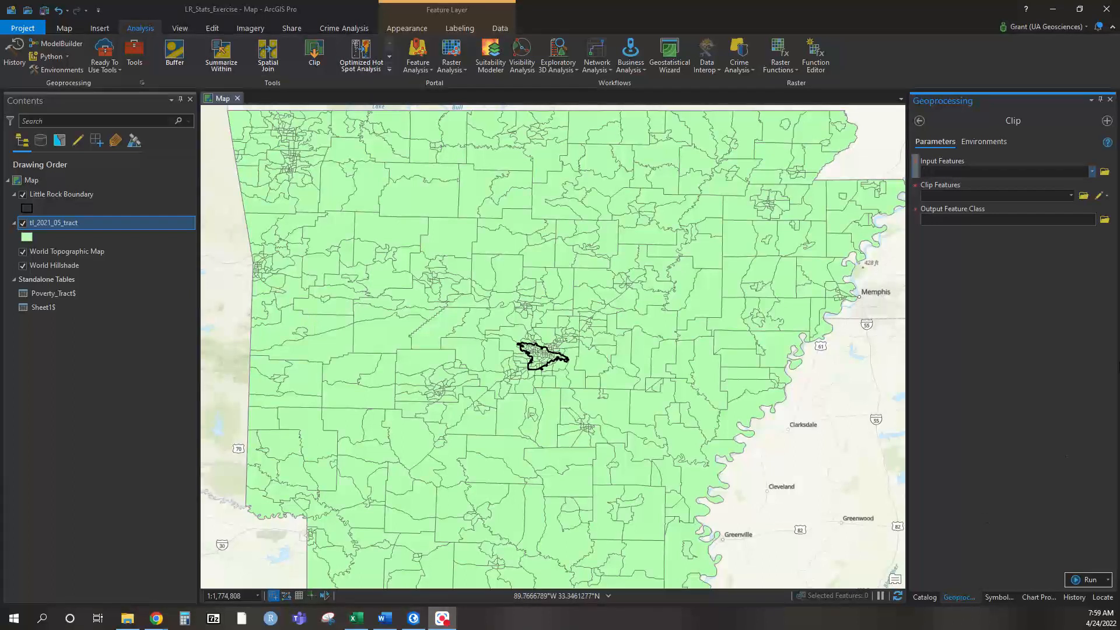
Step: Set tl_2021_05_tract as the Clip tool's input features and Little Rock Boundary as its clip features
left_click(1093, 172)
left_click(994, 198)
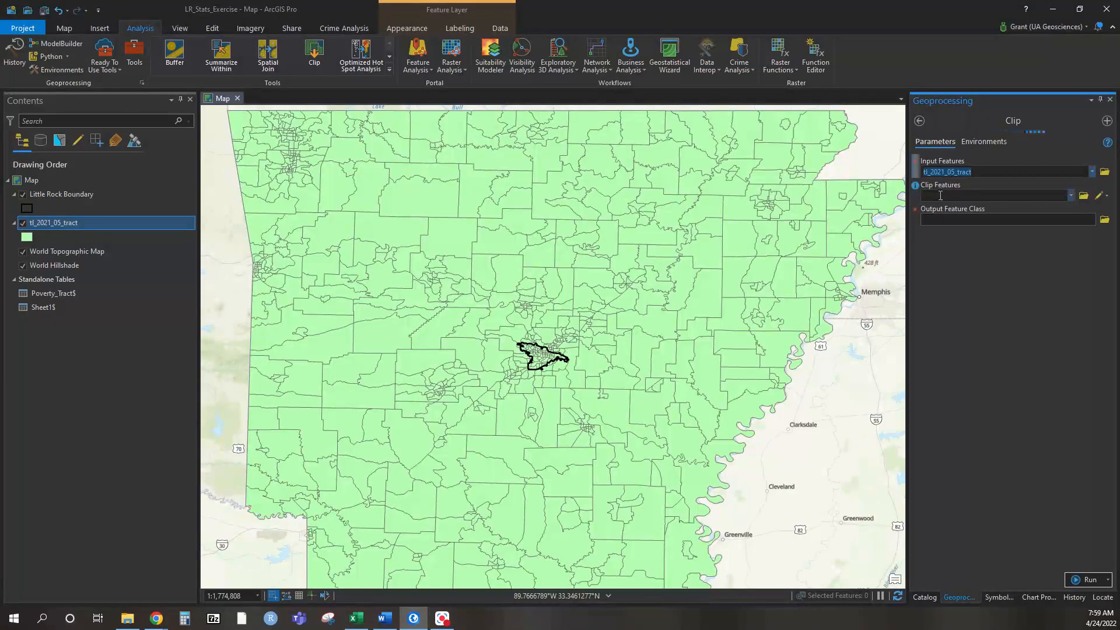
left_click(1071, 195)
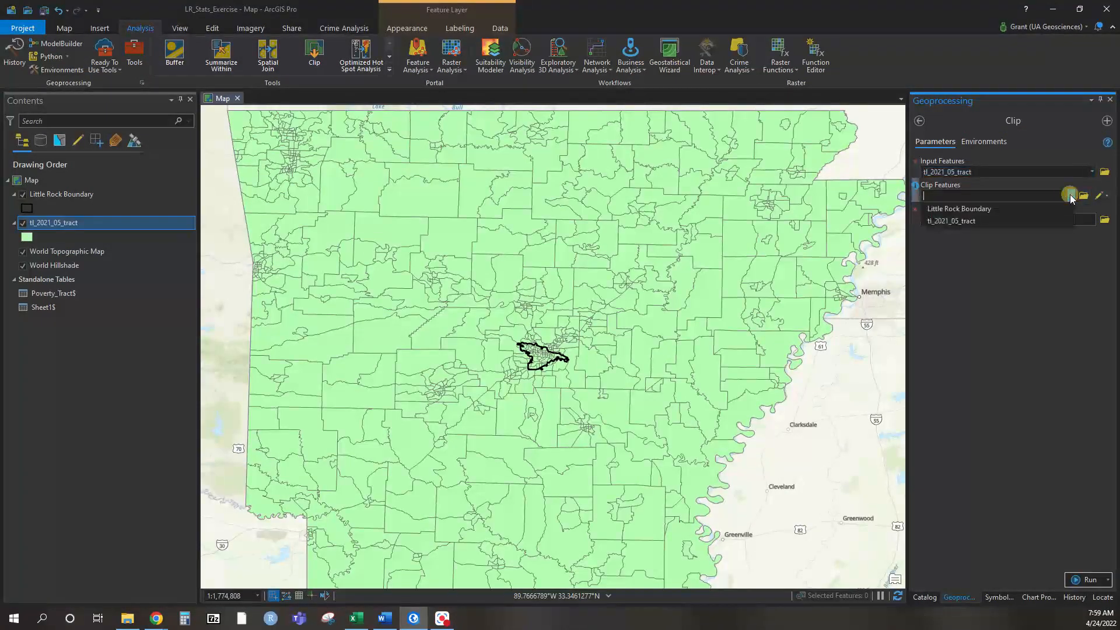
left_click(1024, 209)
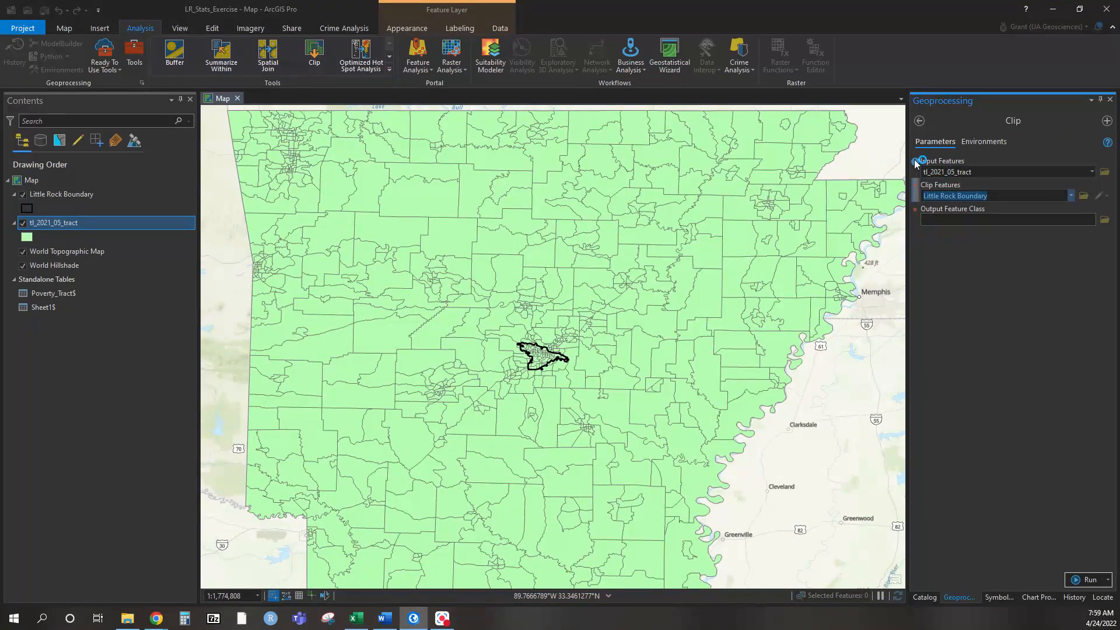
mouse_move(918, 164)
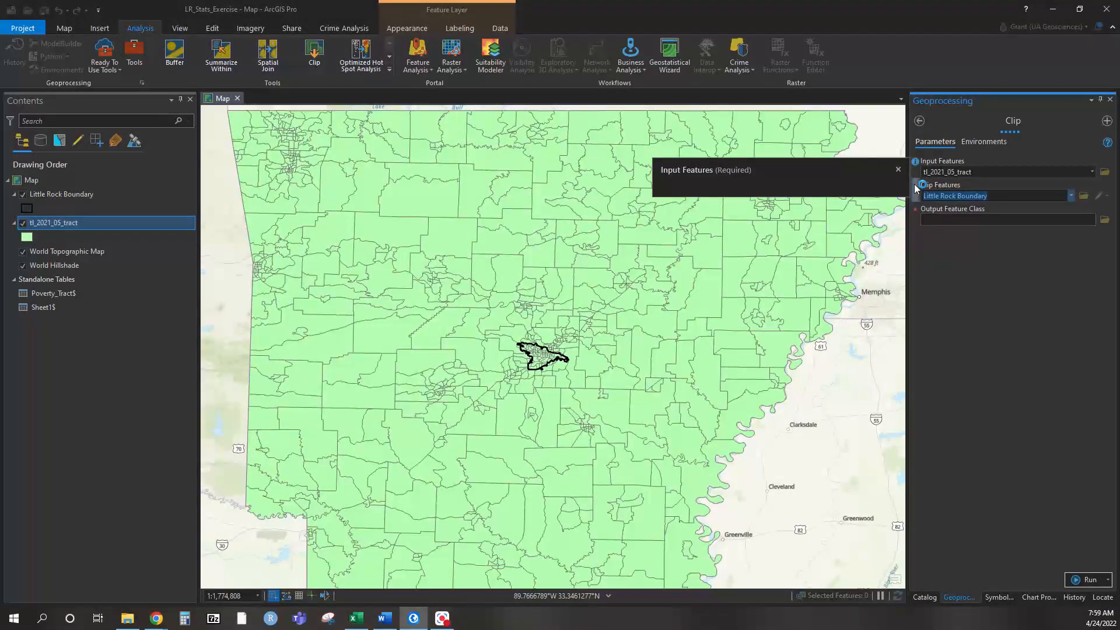
mouse_move(916, 195)
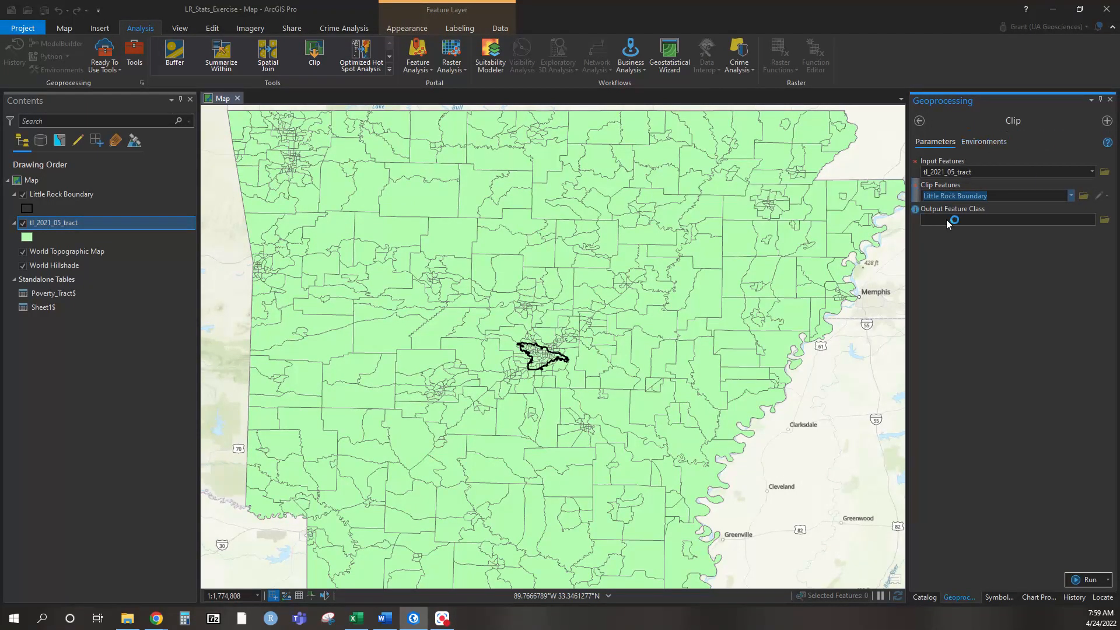
Step: Name the clip output LR_Tracts_Clipped in the LR_Stats_Exercise folder and run the Clip tool
left_click(1106, 220)
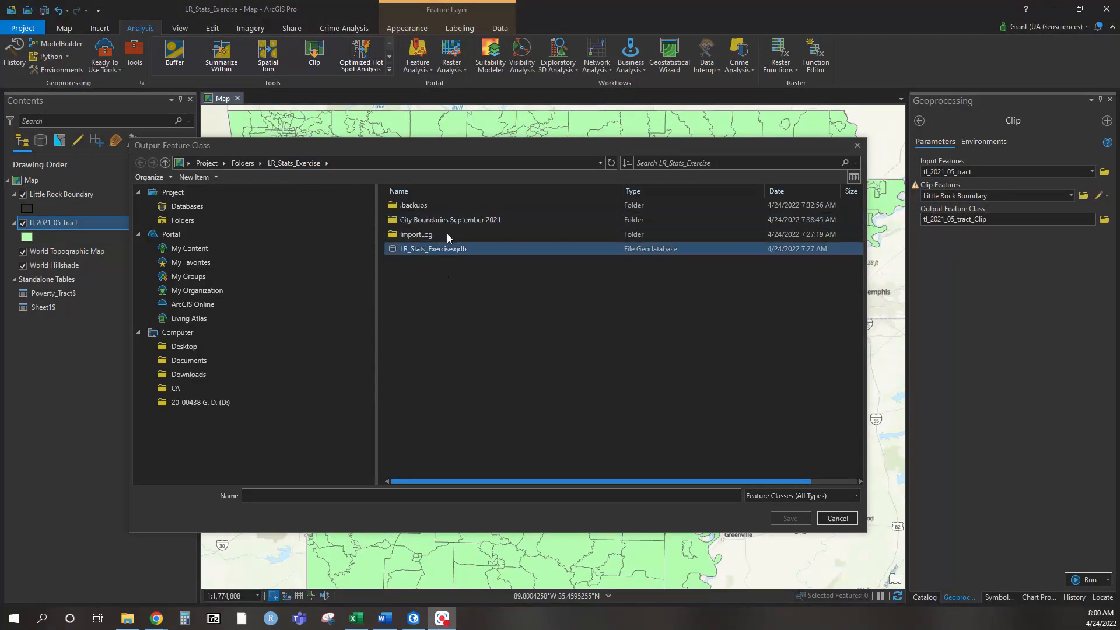
left_click(629, 491)
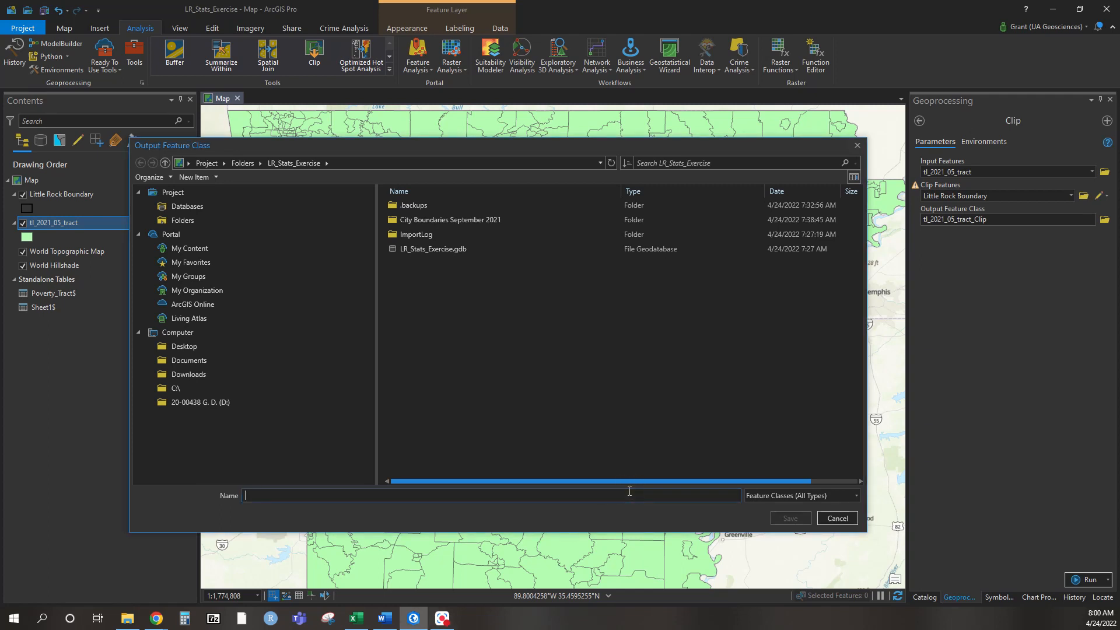
type("LR_Tracts")
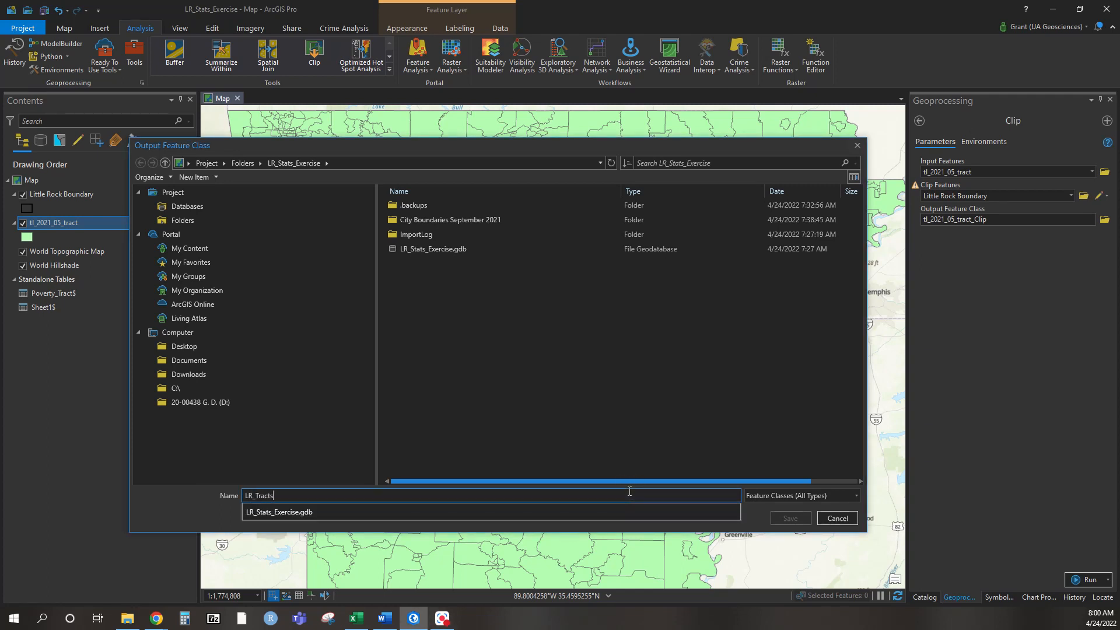
type("_Clipped")
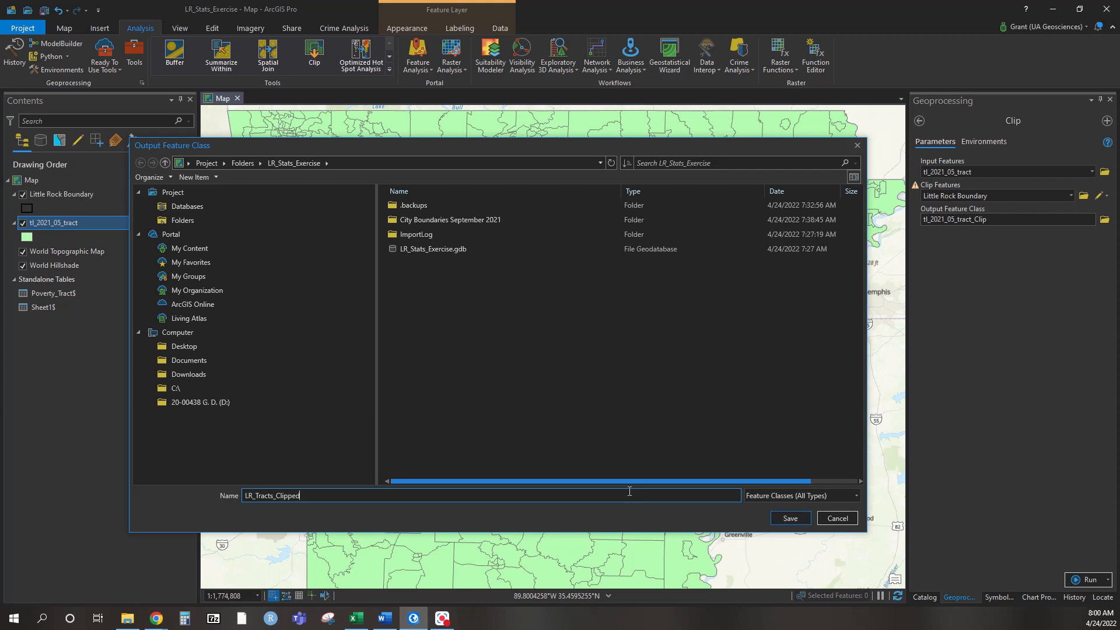
key("Return")
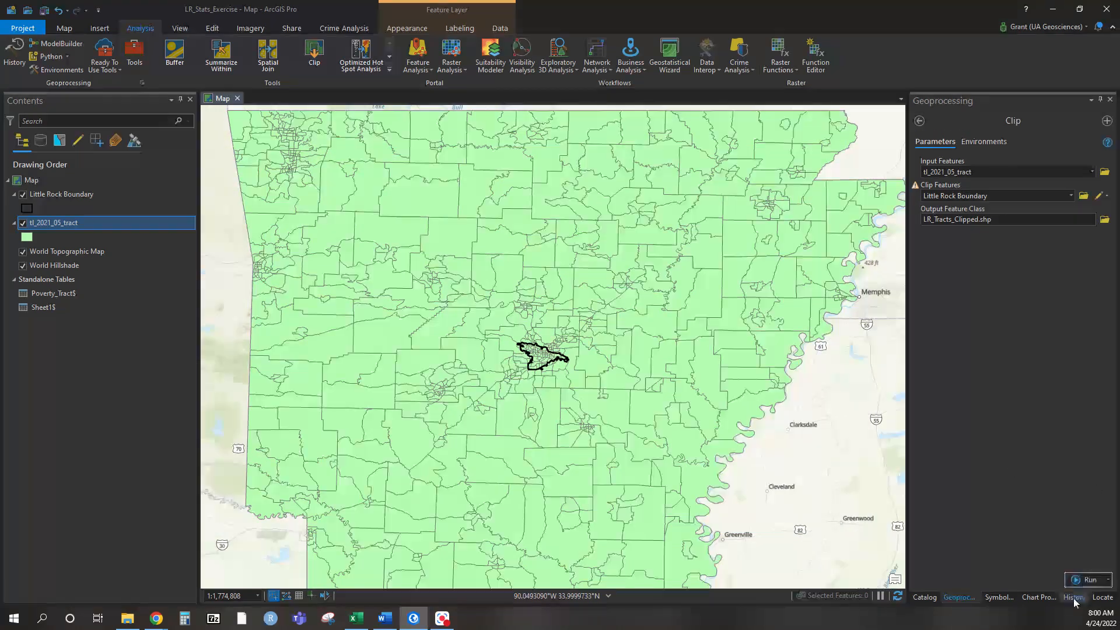
left_click(1077, 583)
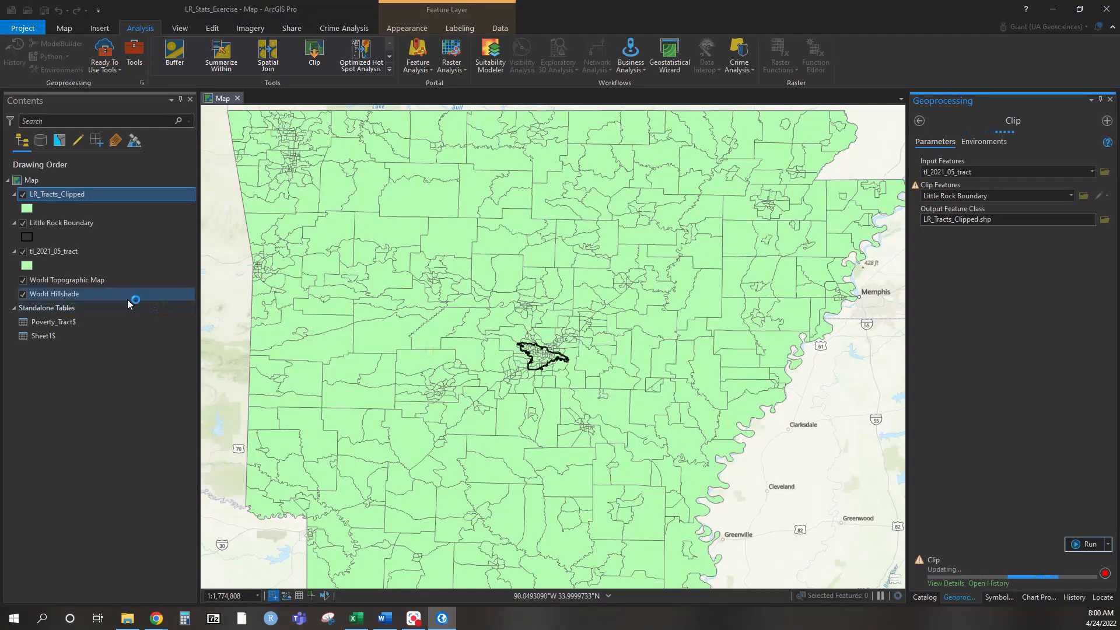
Step: Change the LR_Tracts_Clipped layer's symbol to the thicker unfilled Black Outline preset from the ArcGIS 2D gallery
left_click(27, 211)
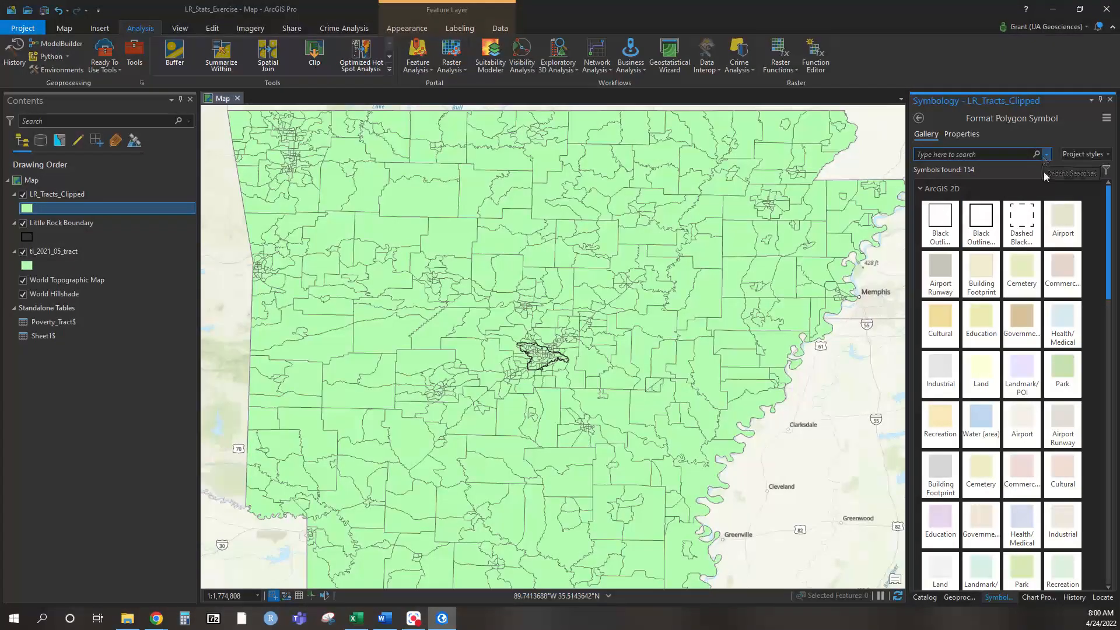
left_click(1021, 321)
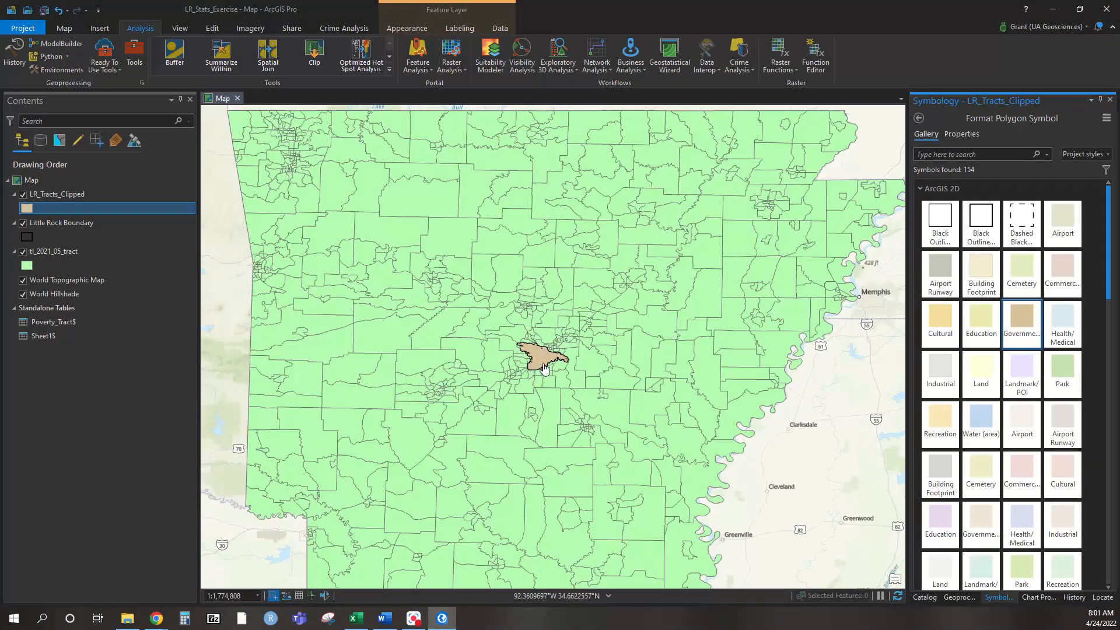
left_click(982, 222)
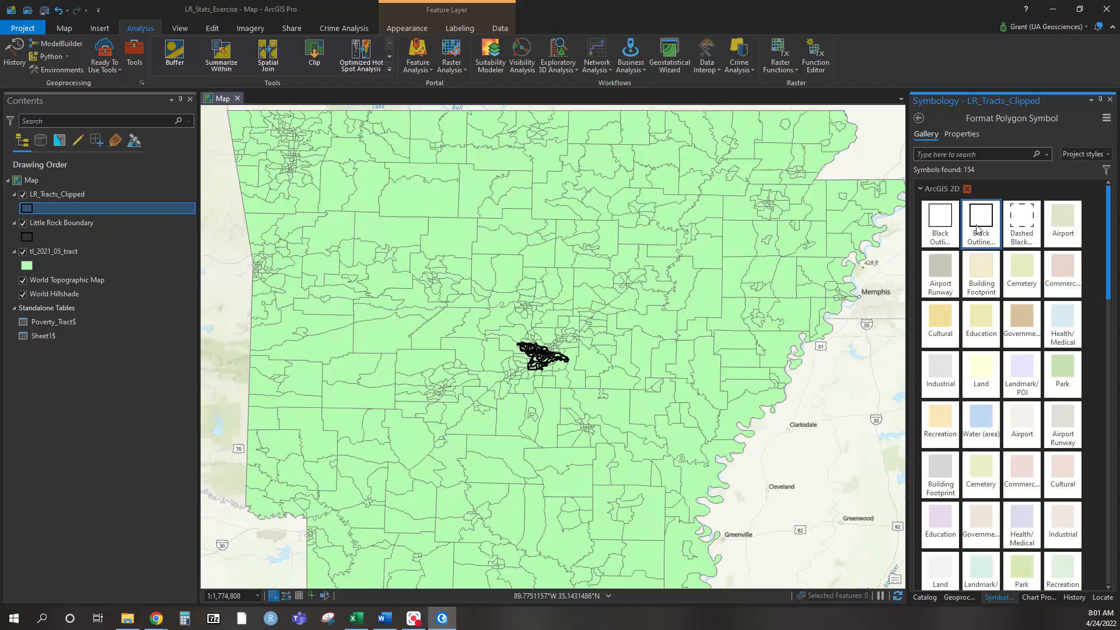
Step: Turn off the statewide tl_2021_05_tract layer and remove it from the map
scroll(569, 369, "up", 5)
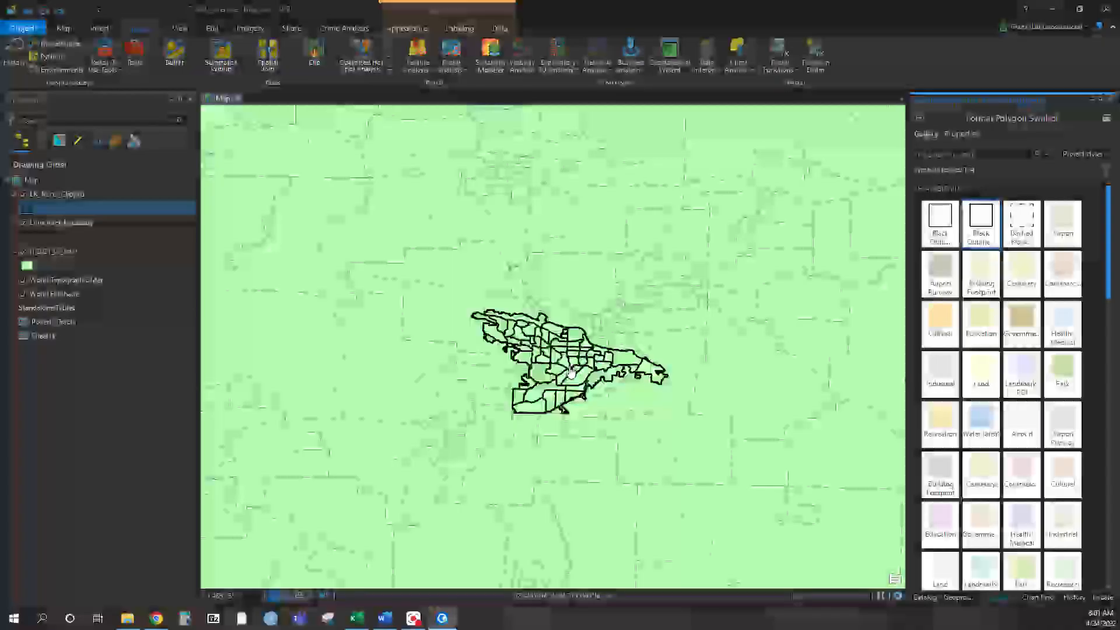
scroll(571, 374, "up", 2)
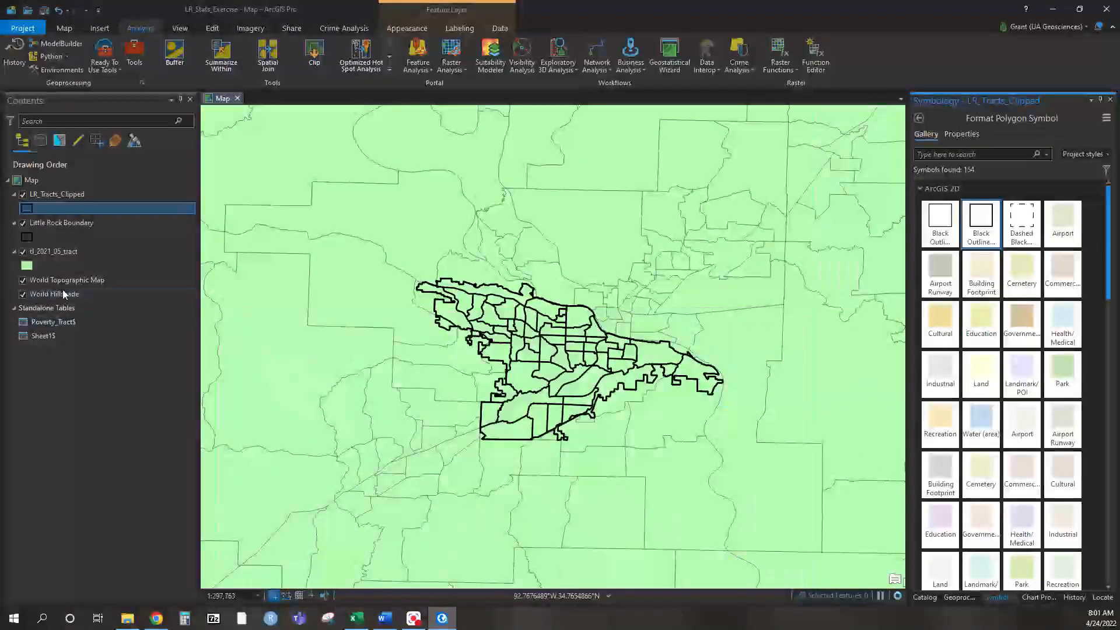
left_click(24, 256)
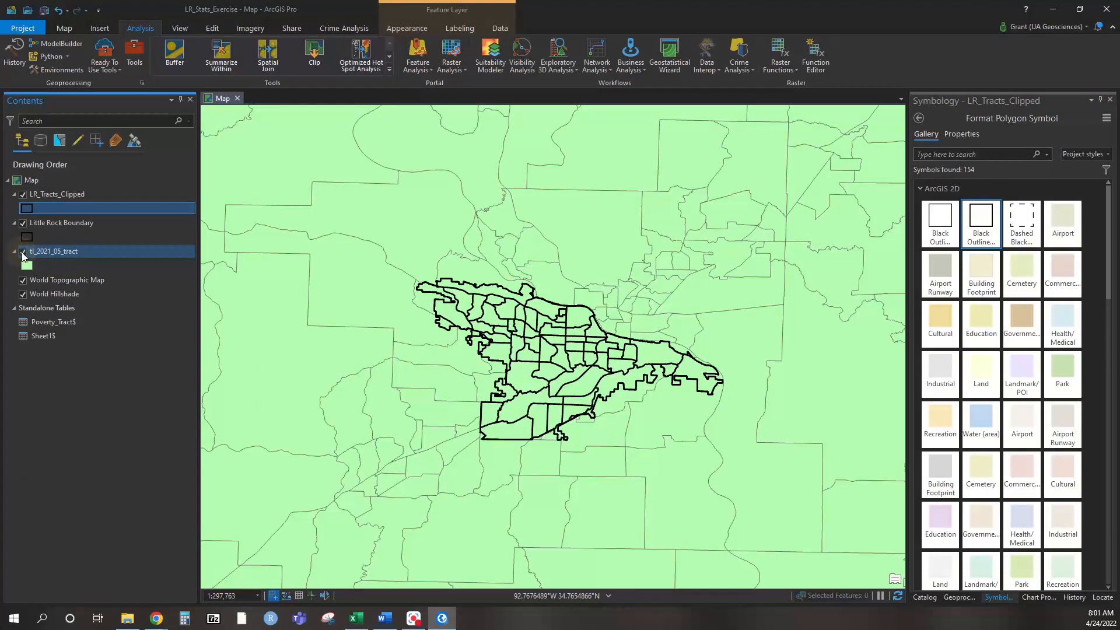
left_click(24, 256)
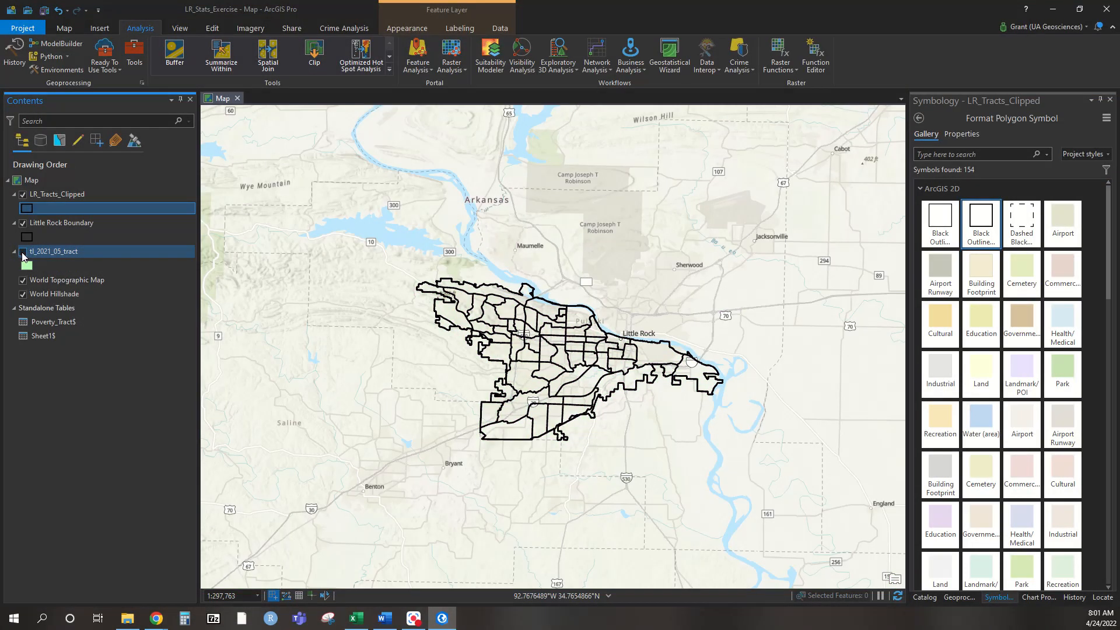
right_click(54, 256)
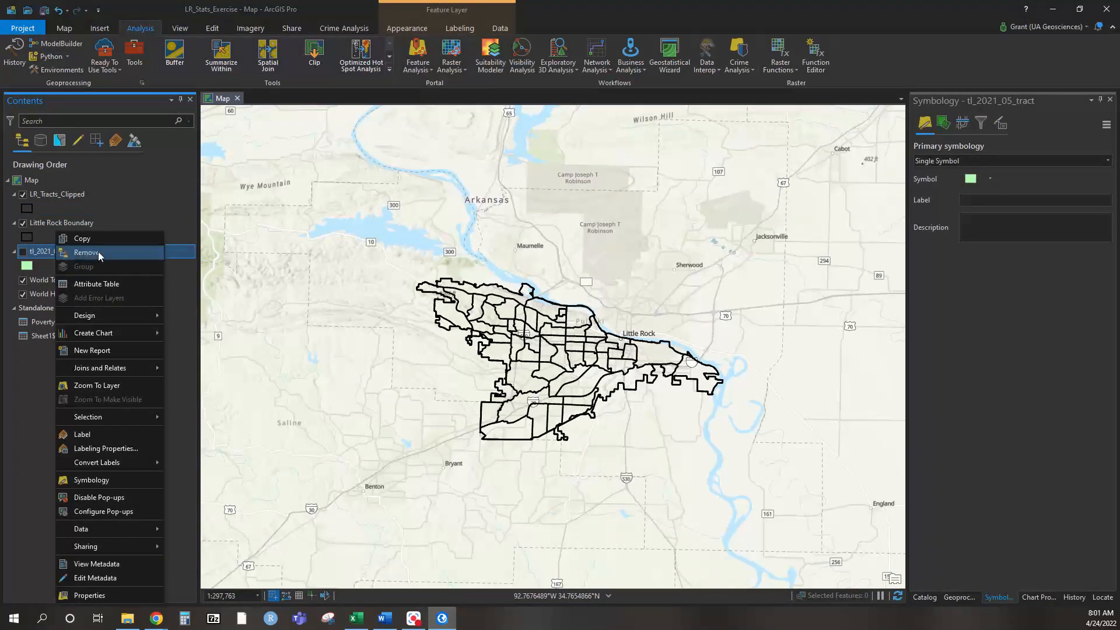
left_click(424, 451)
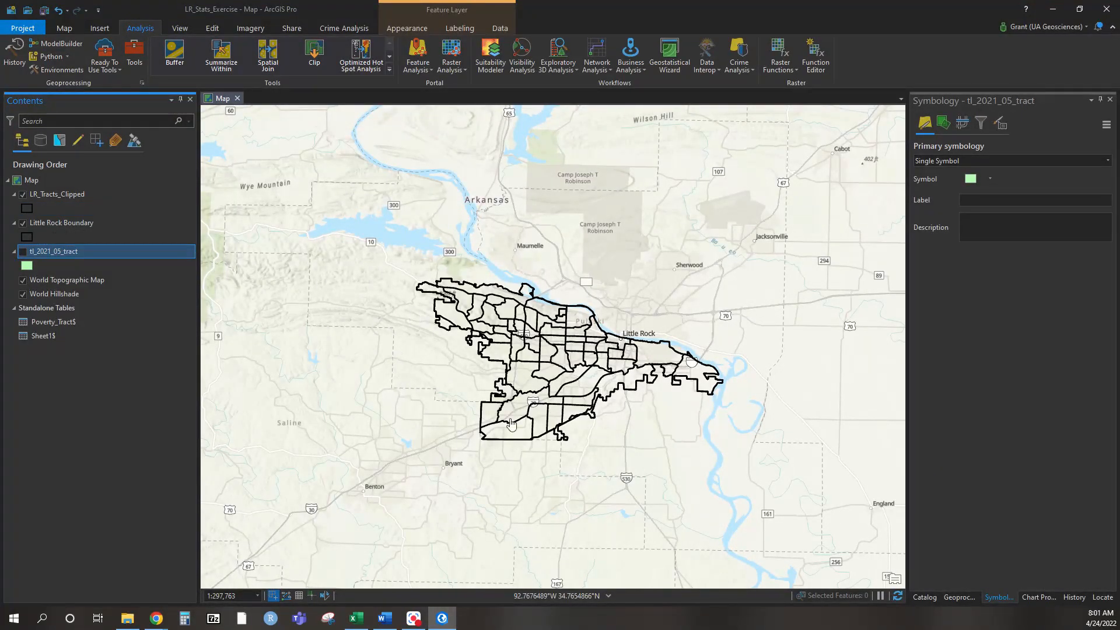
key("Delete")
scroll(571, 398, "up", 2)
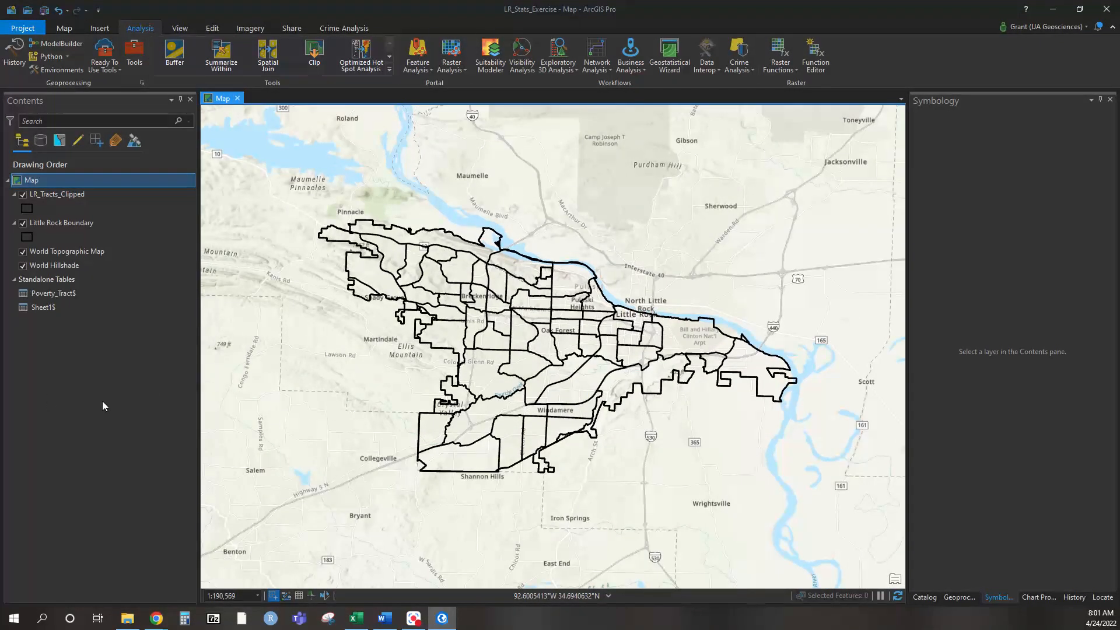
left_click(40, 312)
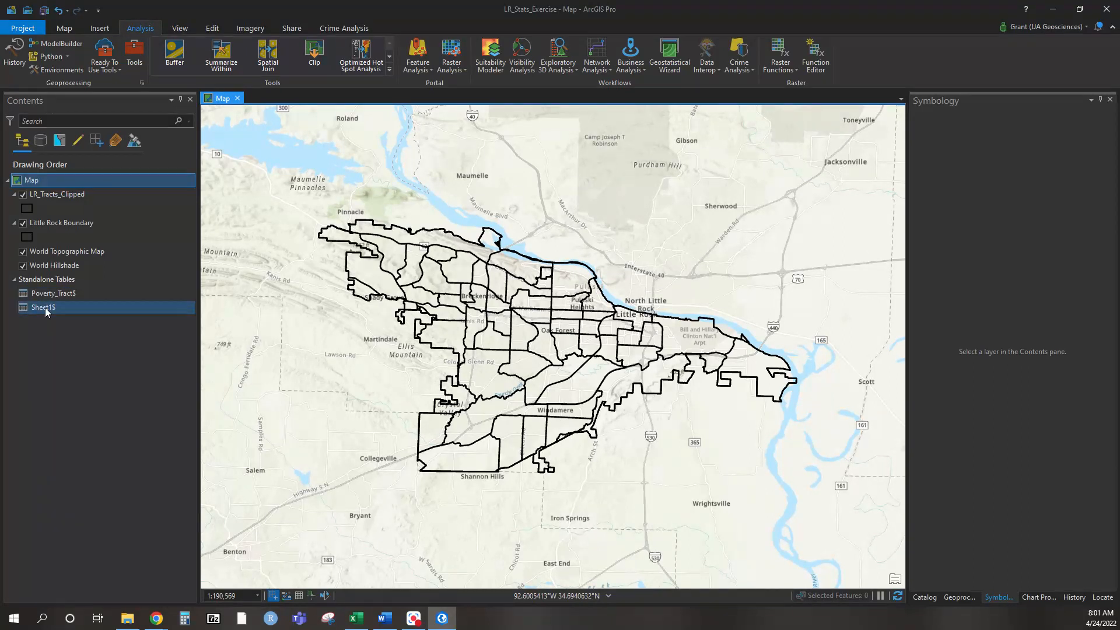
left_click(49, 296)
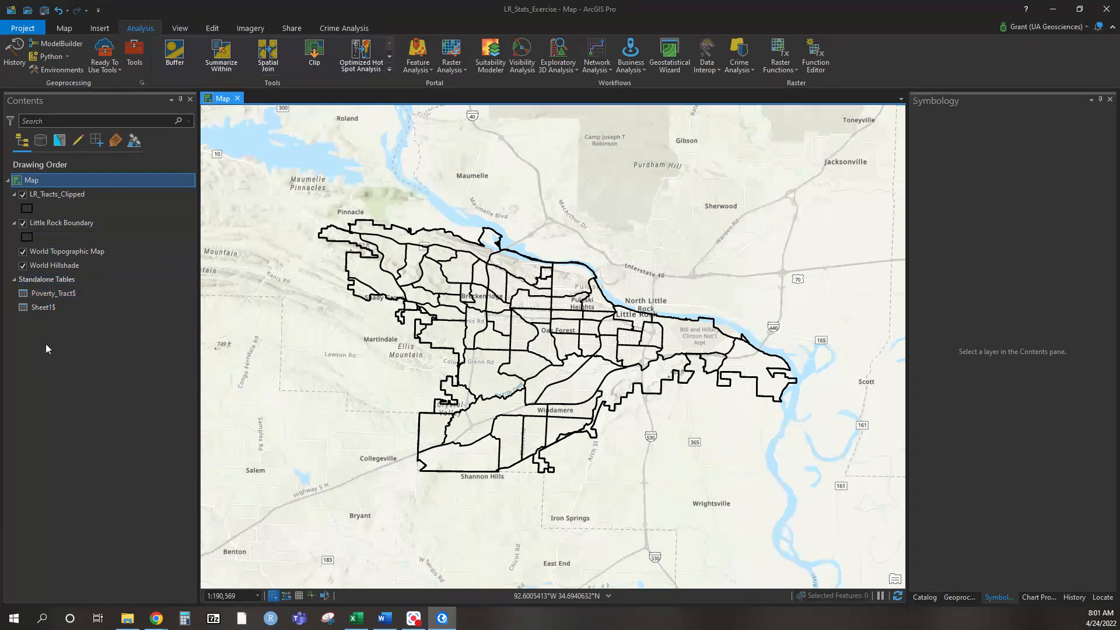
Step: Open the attribute tables of LR_Tracts_Clipped and Poverty_Tract$ and compare their GEOID fields
left_click(92, 361)
right_click(65, 198)
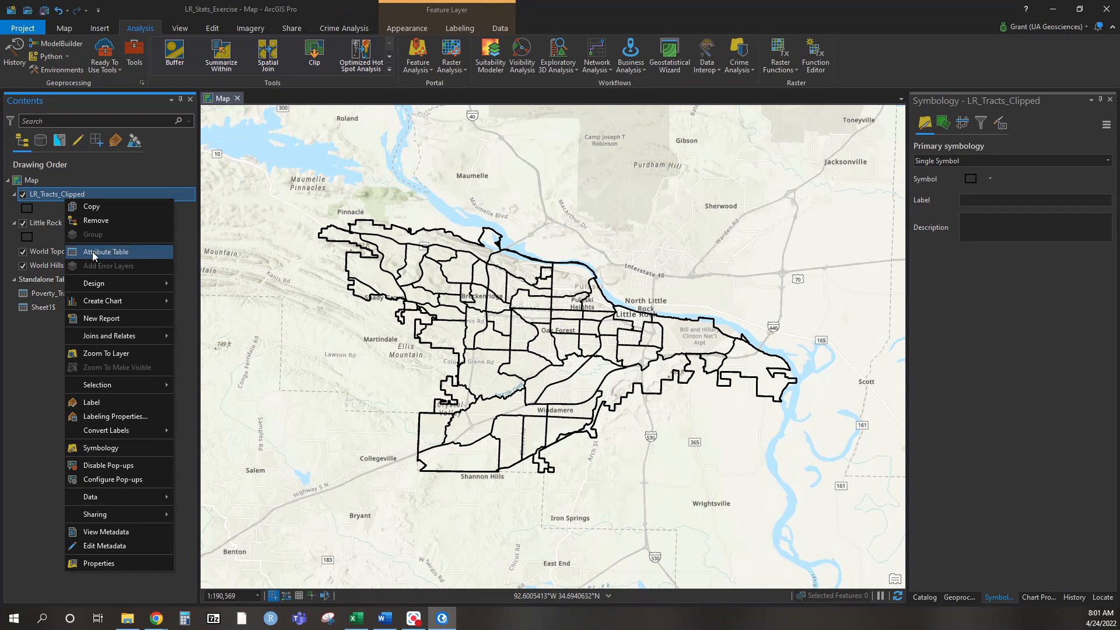
left_click(93, 253)
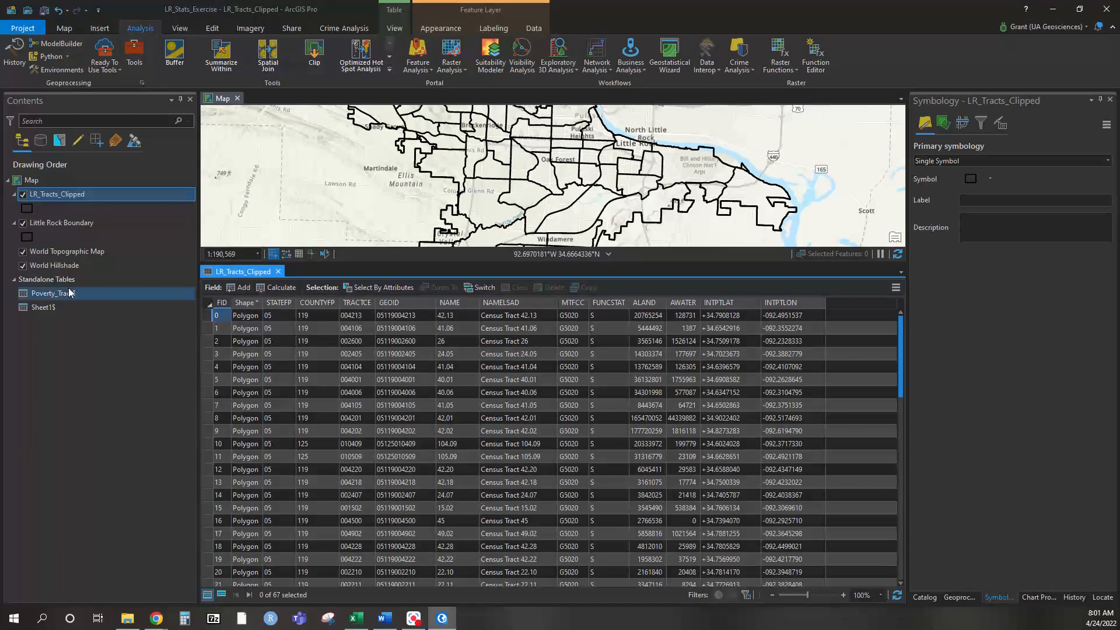
left_click(54, 294)
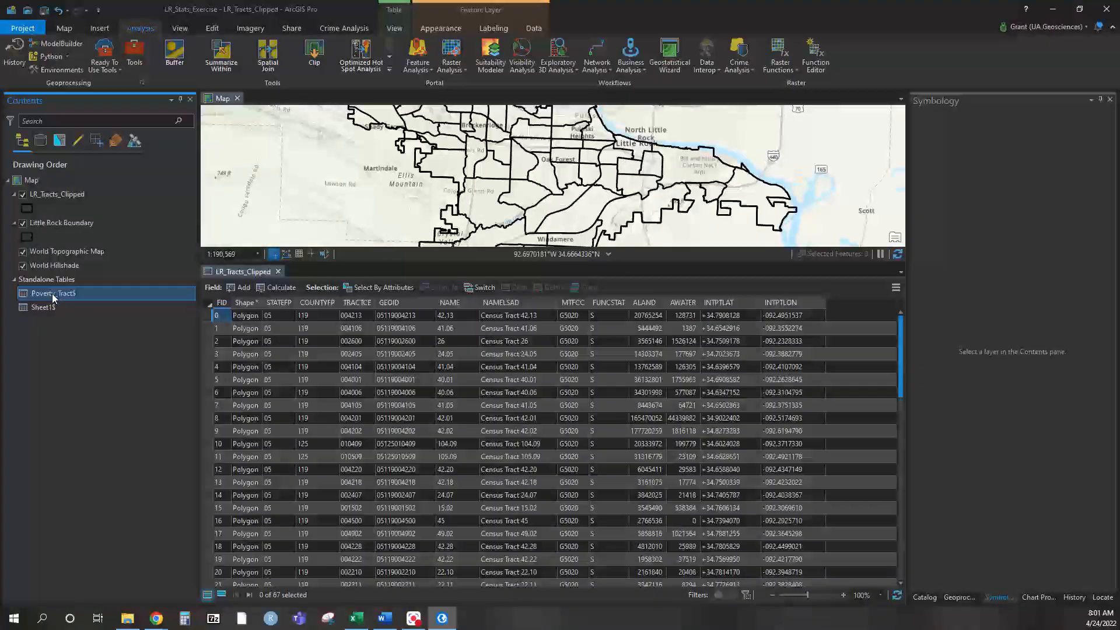
right_click(53, 295)
left_click(93, 319)
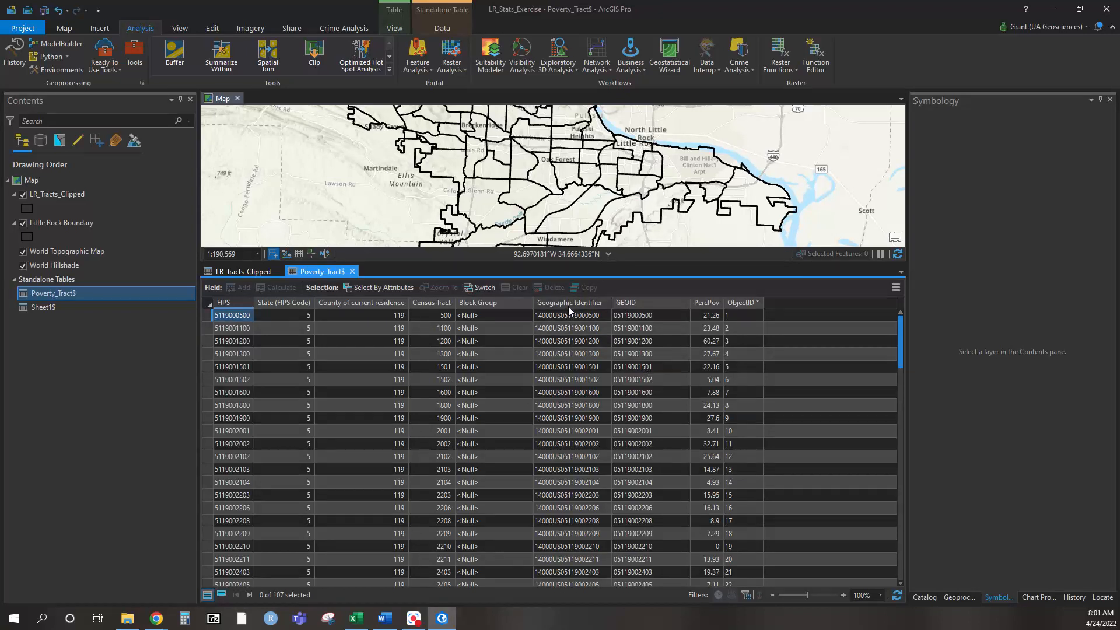
left_click(240, 273)
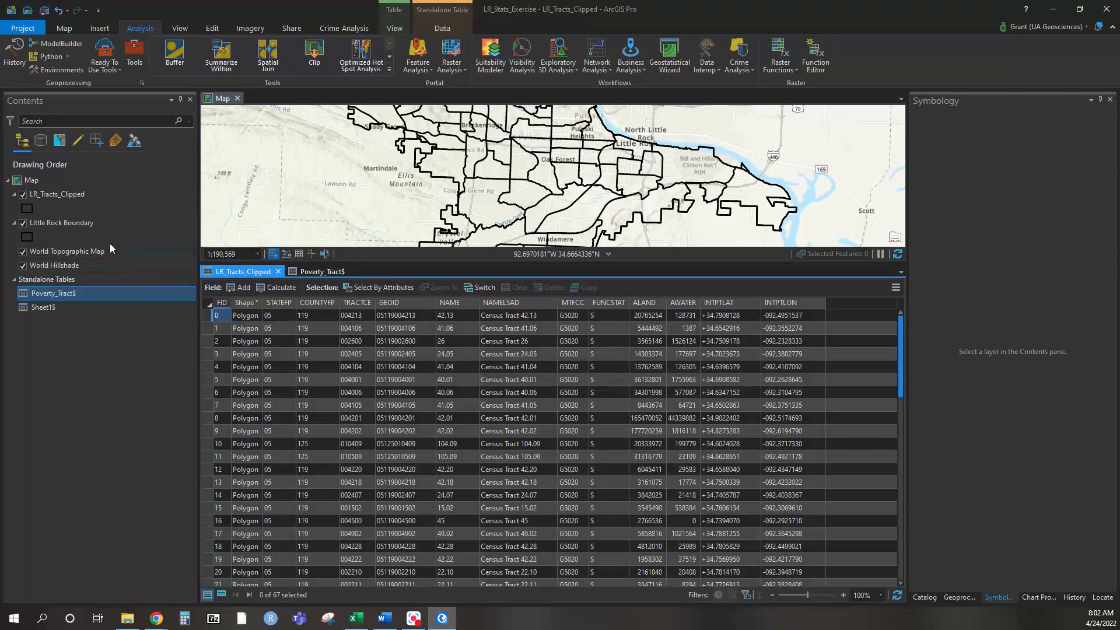
left_click(322, 272)
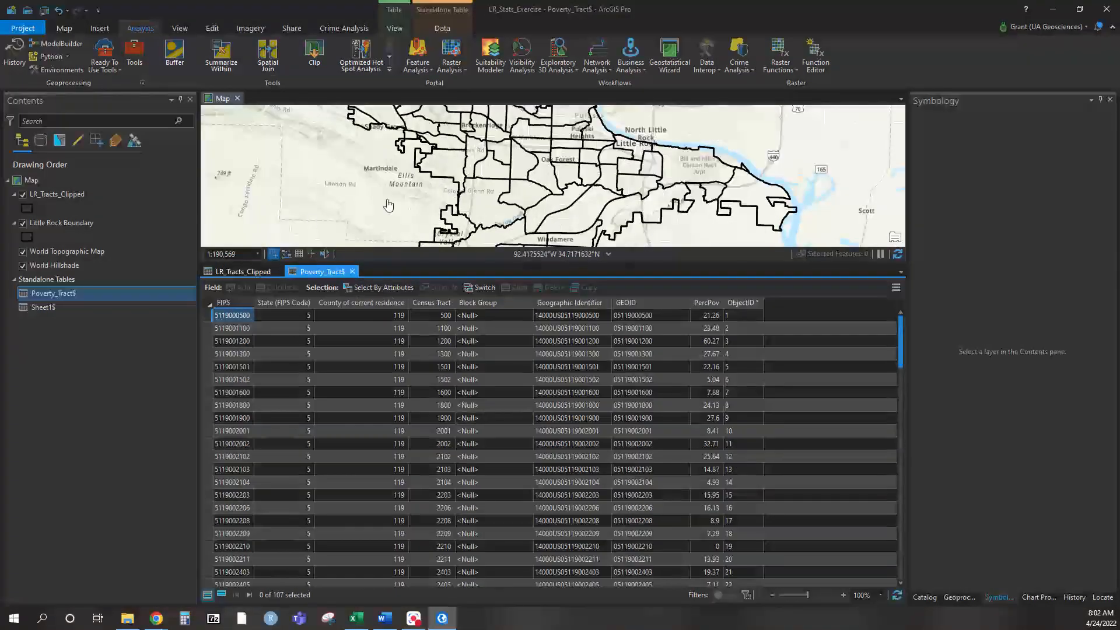
Step: Join the Poverty_Tract$ table to LR_Tracts_Clipped on the GEOID field, keeping all target features
right_click(75, 197)
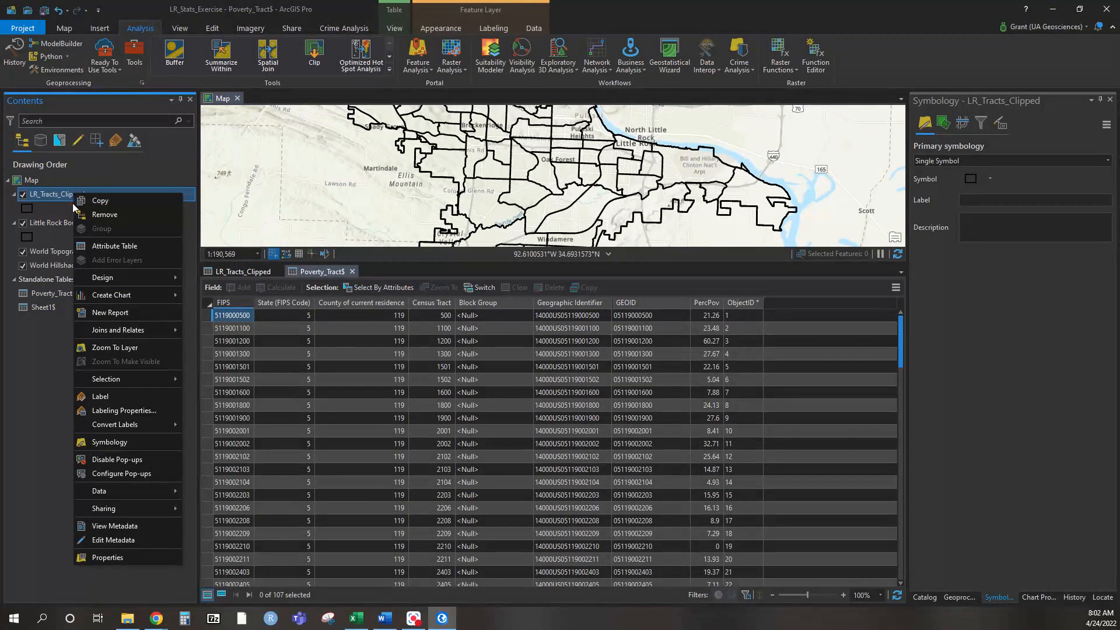
left_click(132, 331)
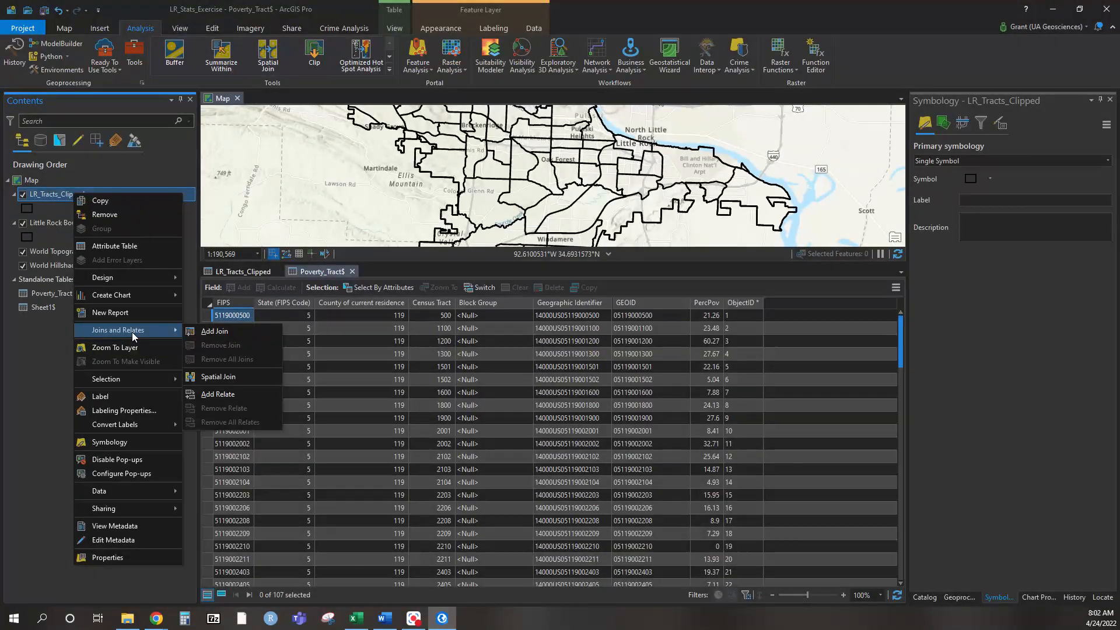
left_click(232, 337)
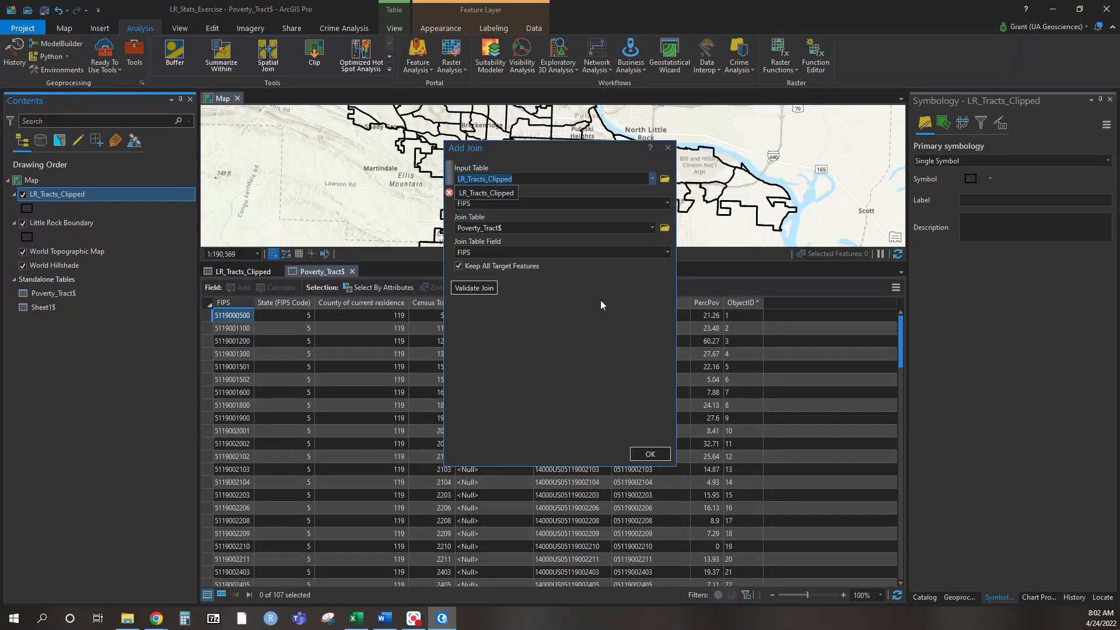
left_click(603, 352)
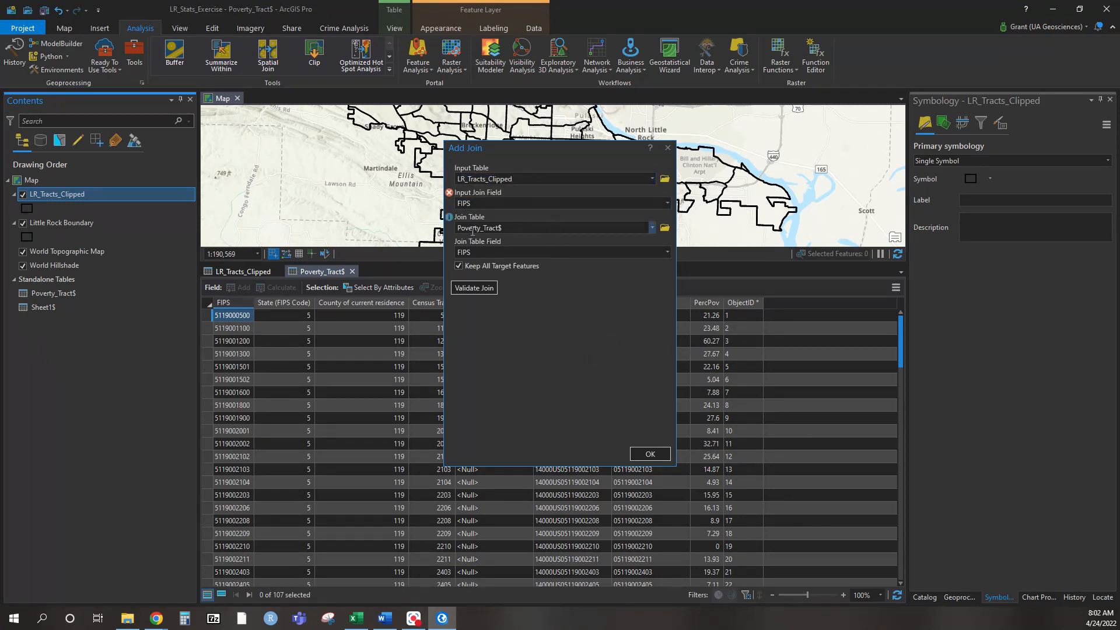
left_click(668, 203)
left_click(495, 268)
left_click(650, 455)
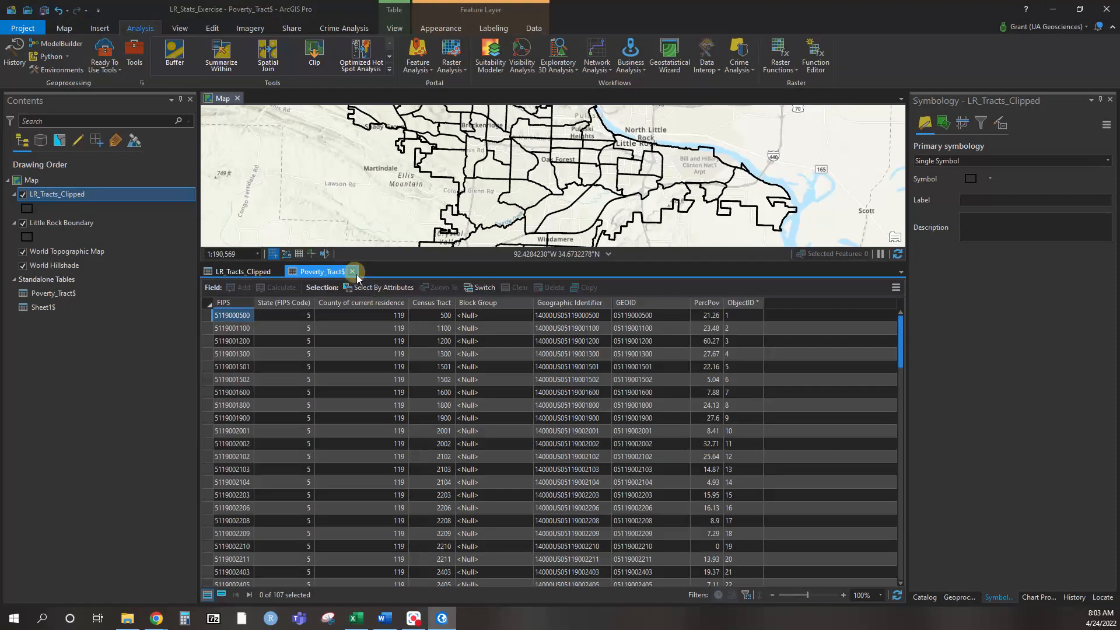
Step: Close the Poverty_Tract$ table and check the joined poverty fields in the LR_Tracts_Clipped attribute table
left_click(237, 274)
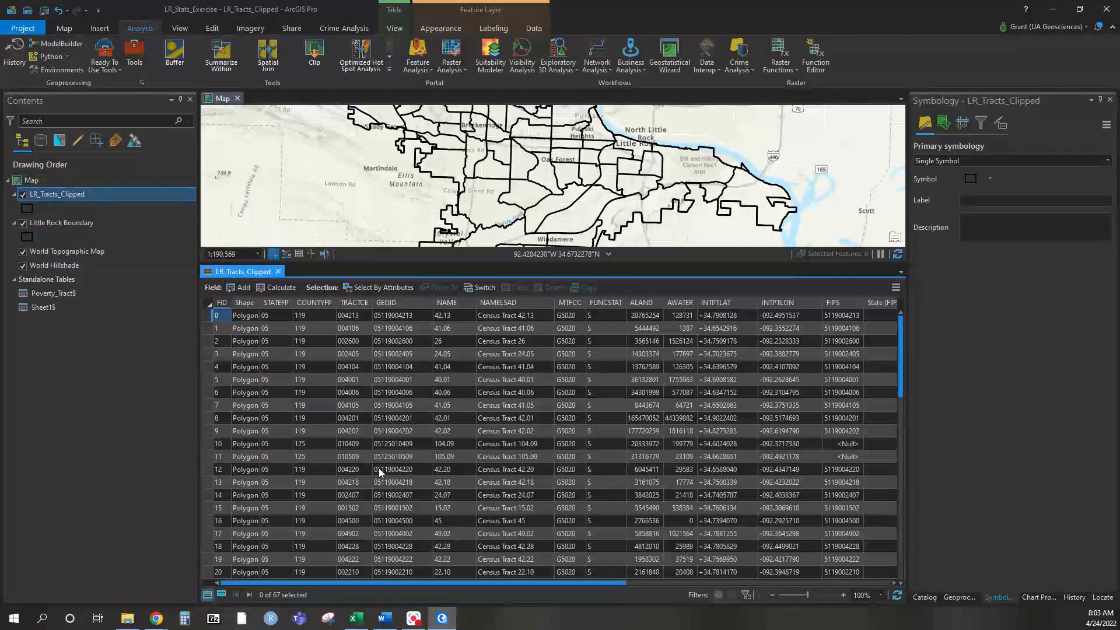
left_click_drag(349, 582, 411, 580)
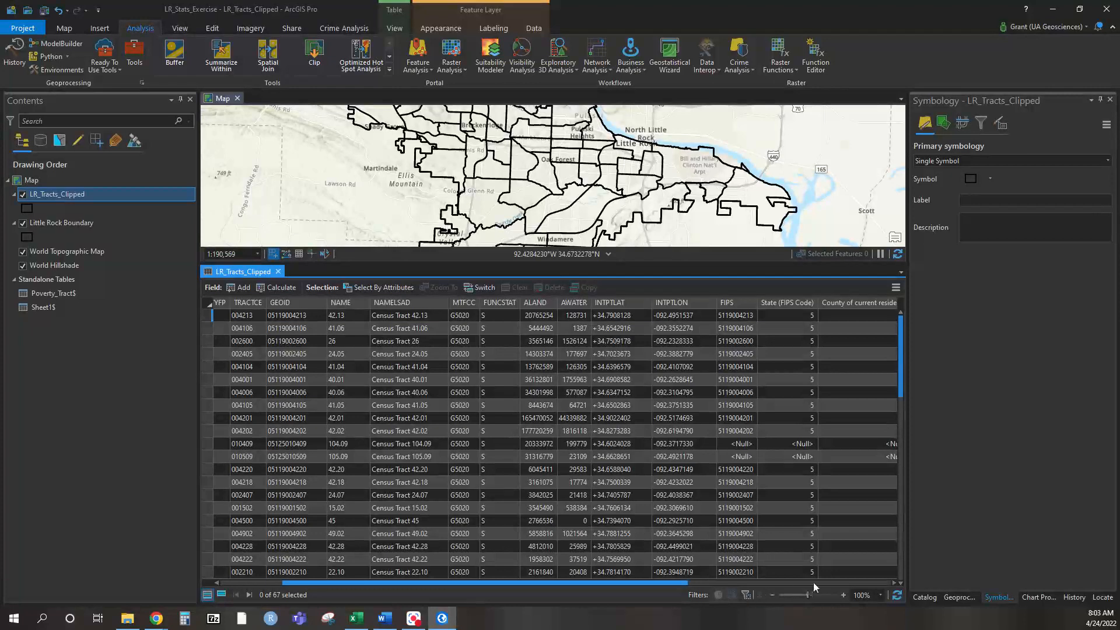
left_click_drag(813, 582, 852, 585)
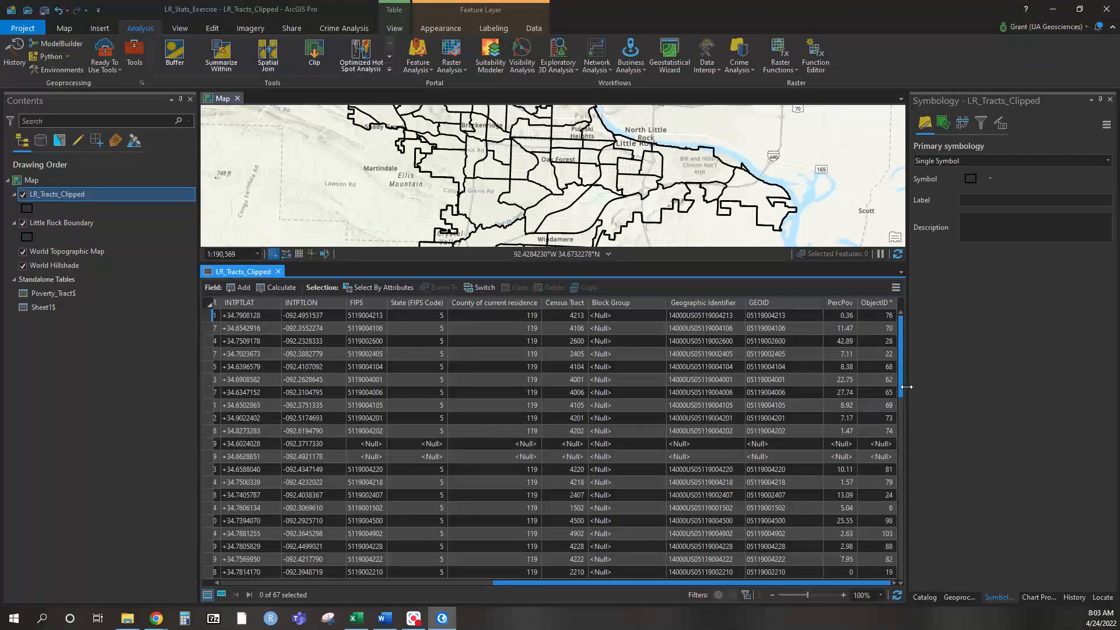
mouse_move(902, 383)
left_mouse_down()
mouse_move(900, 551)
mouse_move(902, 376)
left_mouse_up()
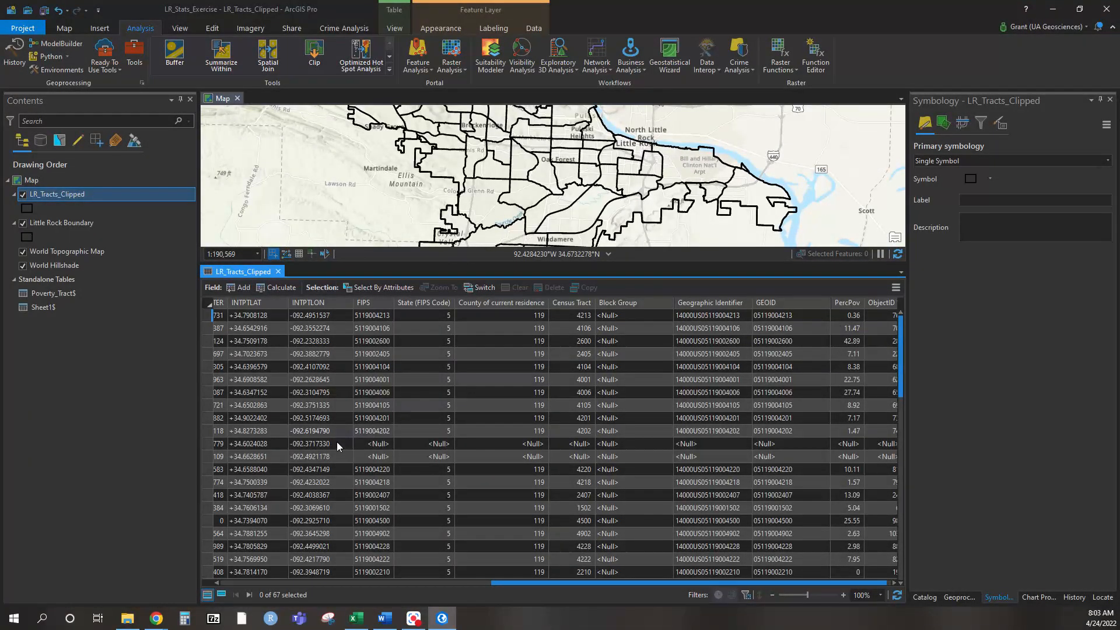
Step: Select the two adjacent rows with null joined values, locate those tracts on the map and clear the selection
left_click_drag(207, 445, 207, 457)
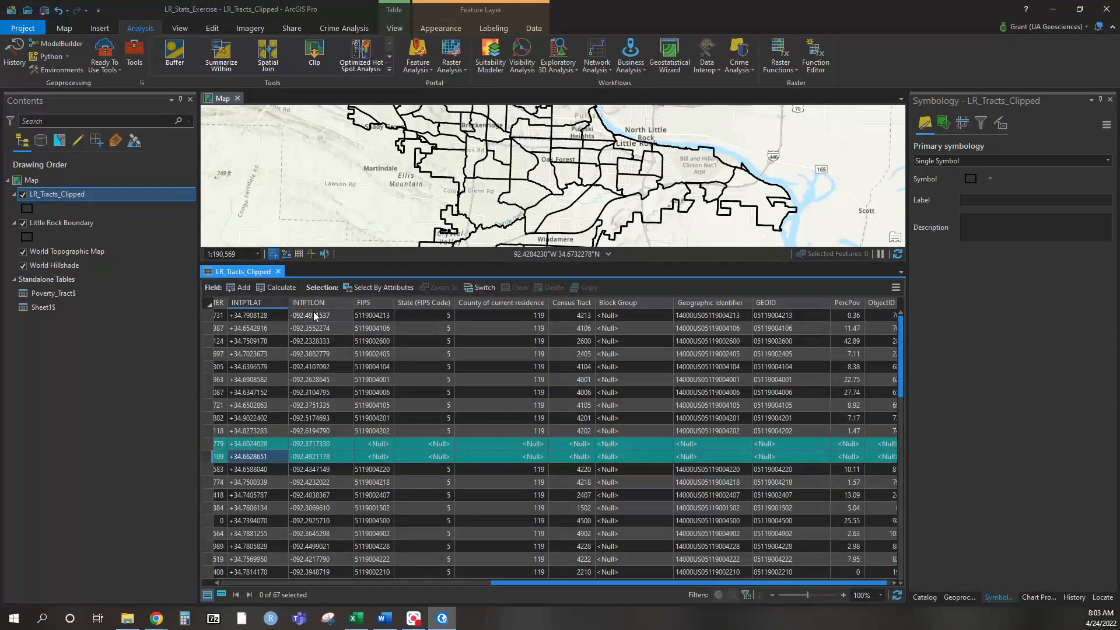
scroll(432, 194, "down", 2)
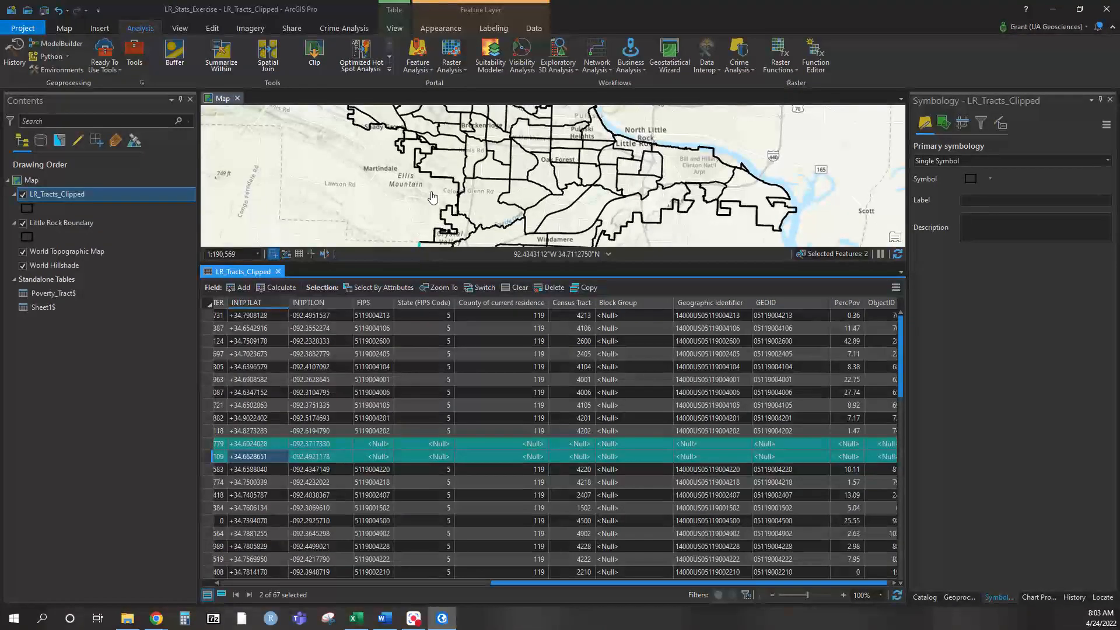
left_click_drag(397, 178, 457, 151)
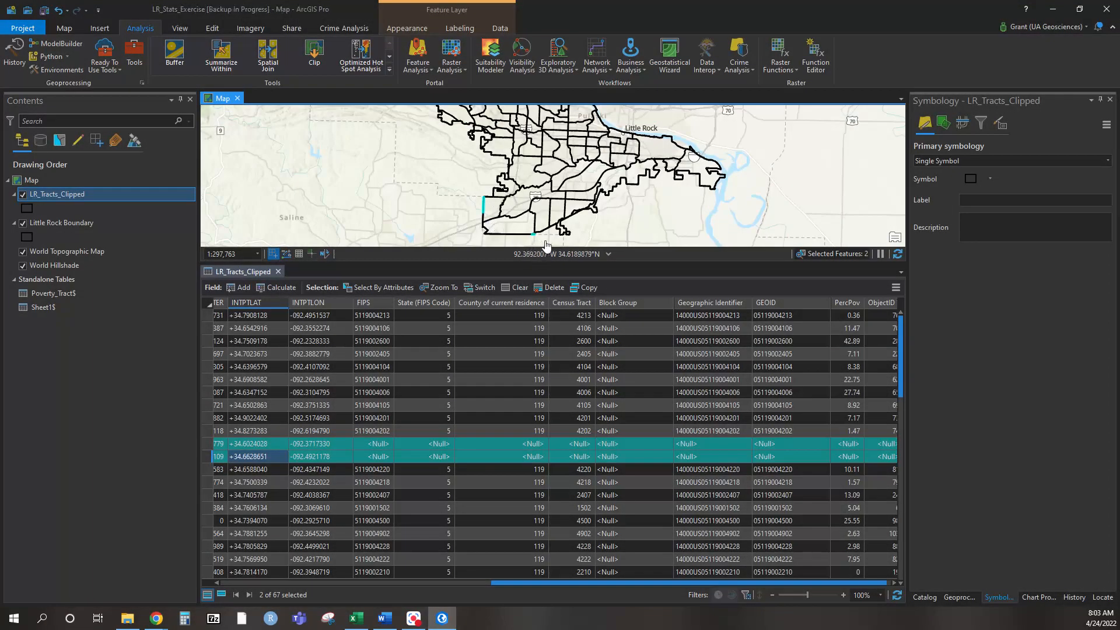
mouse_move(539, 159)
left_mouse_down()
mouse_move(534, 178)
mouse_move(544, 165)
left_mouse_up()
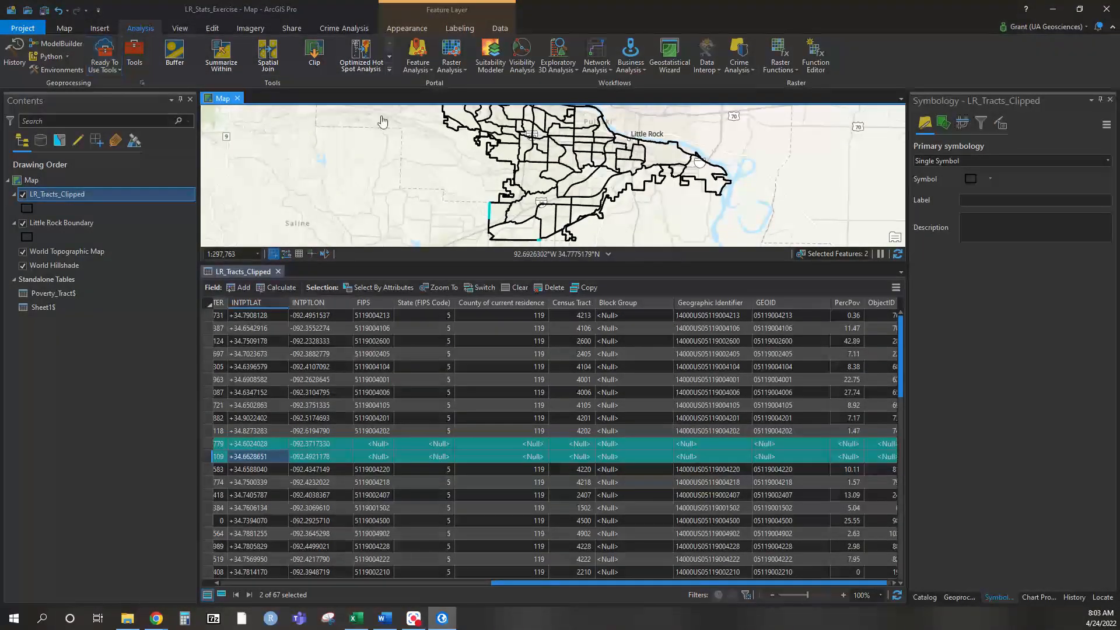
left_click(69, 27)
left_click(487, 57)
Step: Review the PercPov values down the whole joined LR_Tracts_Clipped table
left_click(822, 578)
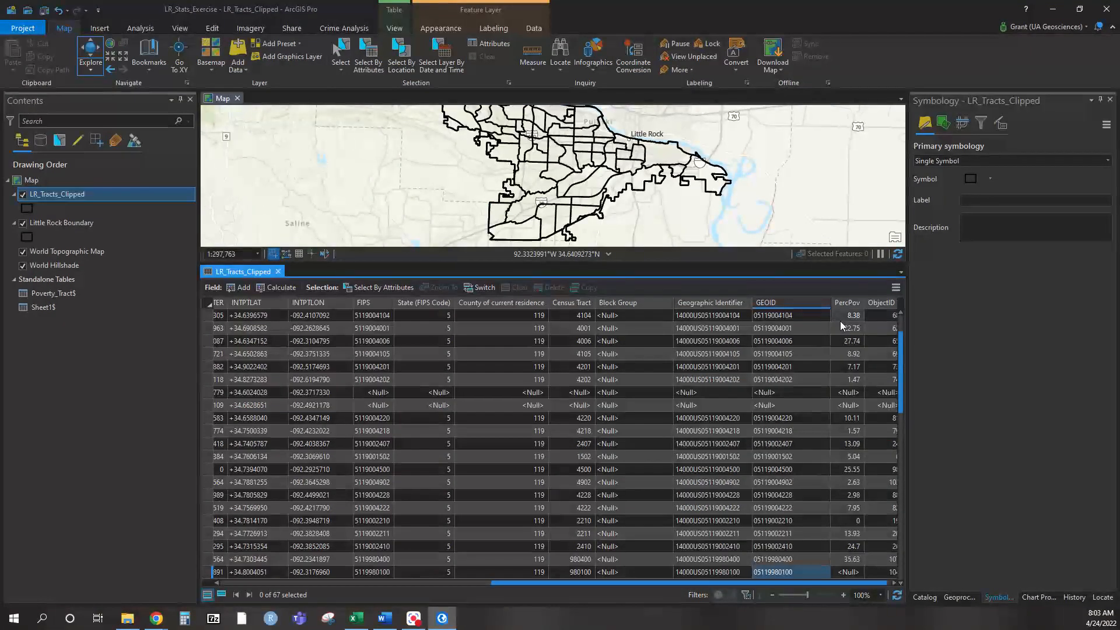
scroll(901, 365, "down", 4)
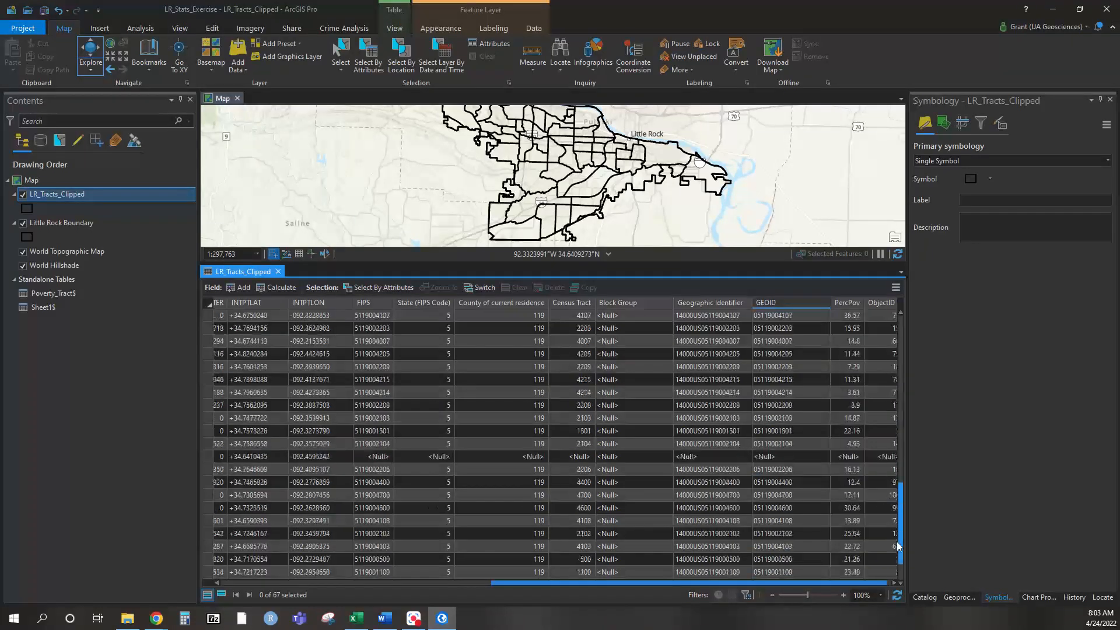
scroll(906, 296, "up", 5)
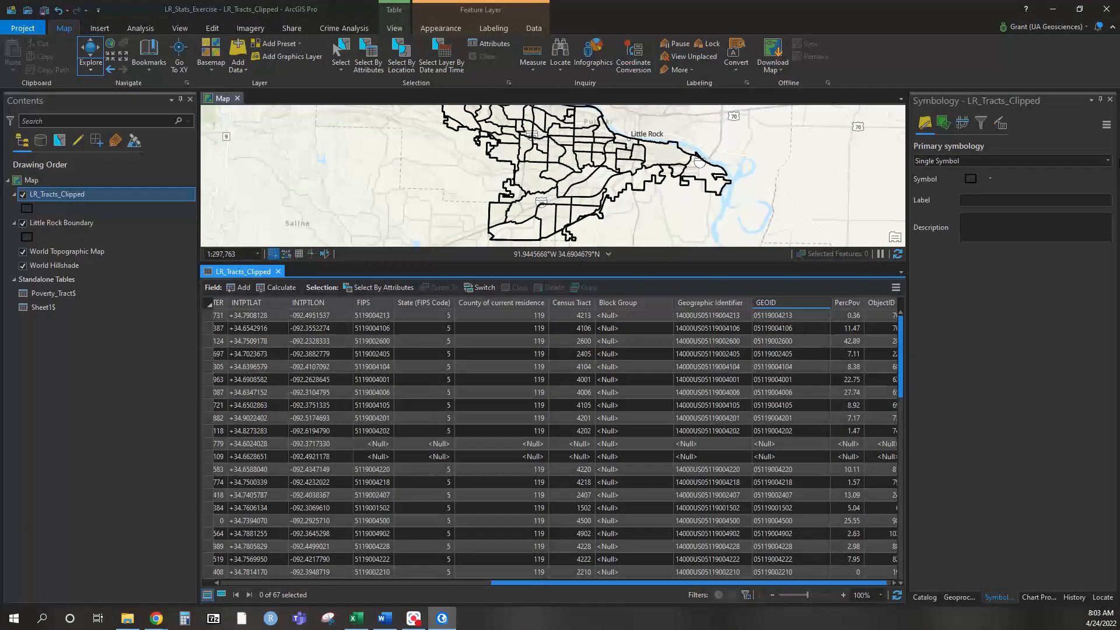
Step: Symbolize LR_Tracts_Clipped with Graduated Colors based on the PercPov field
left_click(1108, 162)
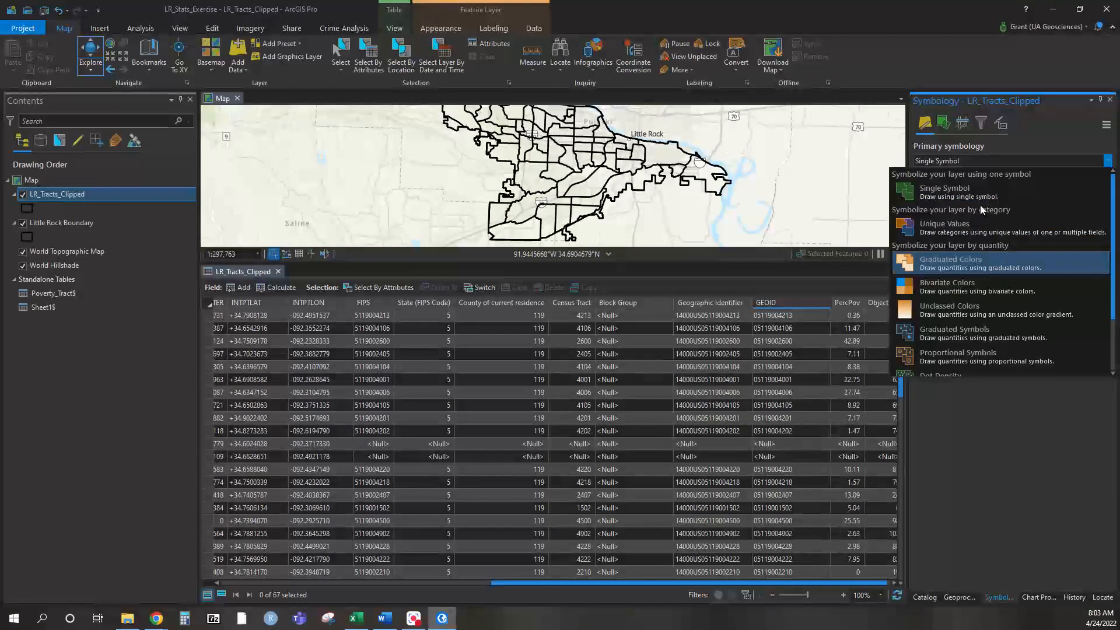
key("Return")
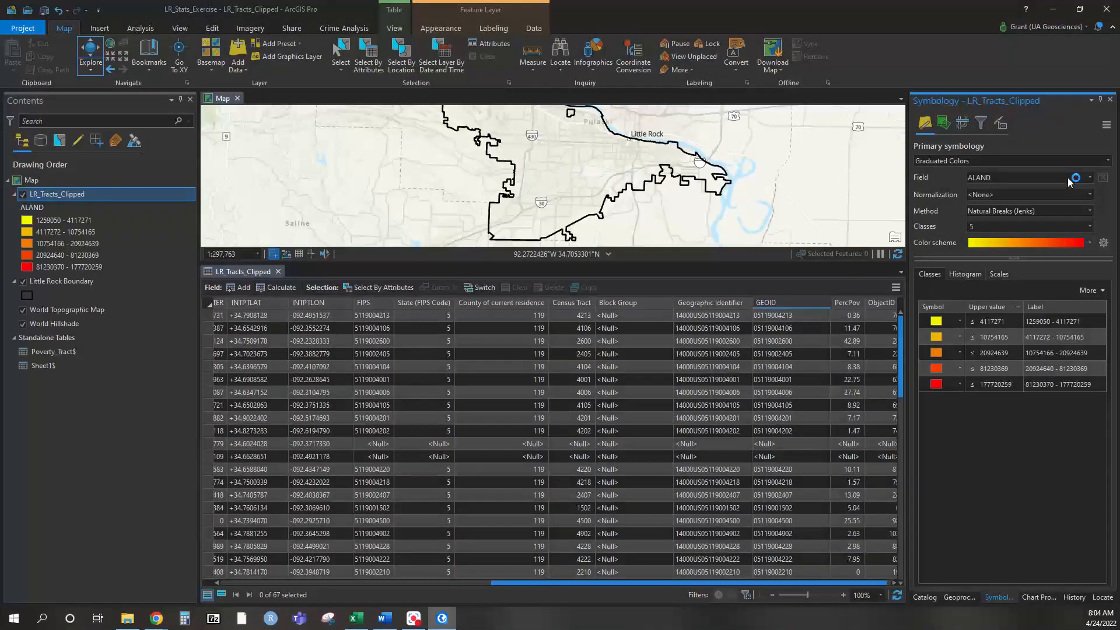
left_click(1089, 177)
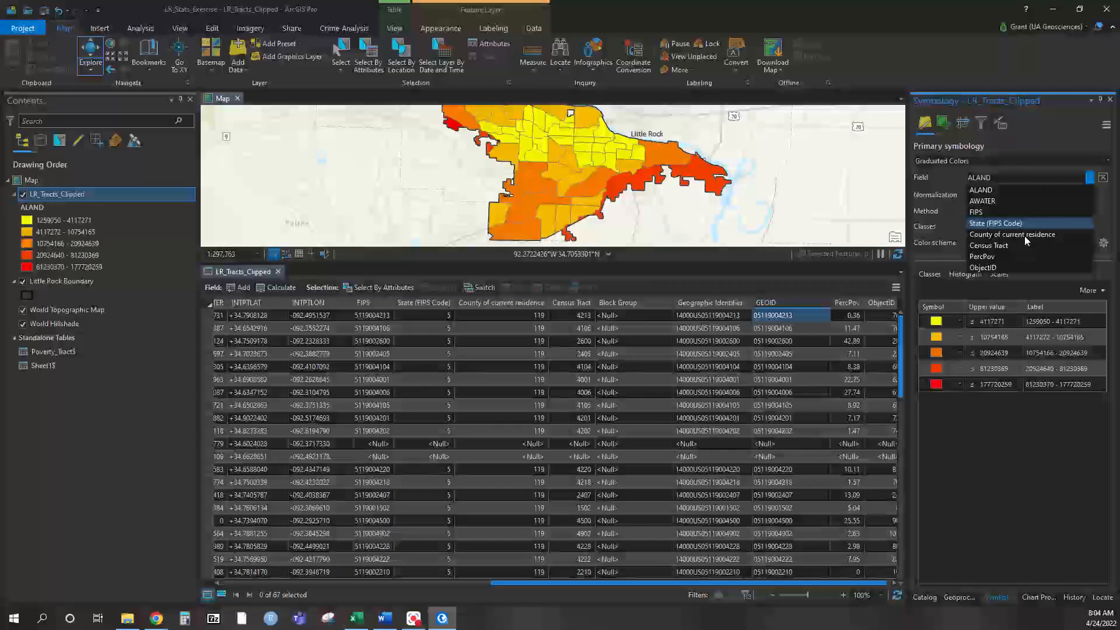
left_click(1002, 257)
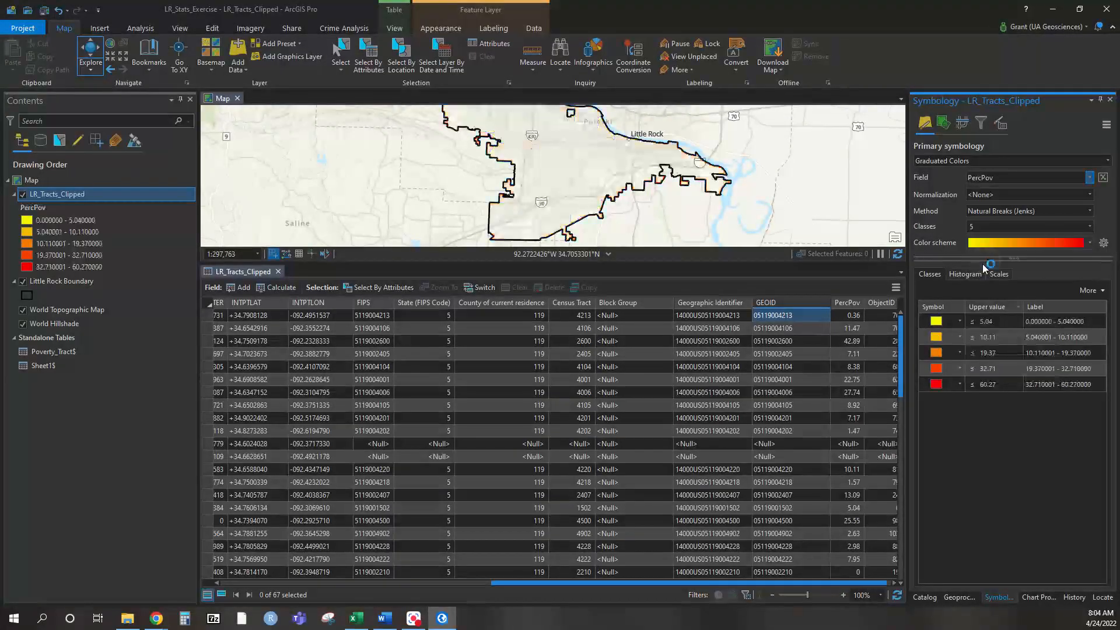
Step: Set the PercPov classification method to Quantile and list the classes from highest to lowest value
left_click(1078, 211)
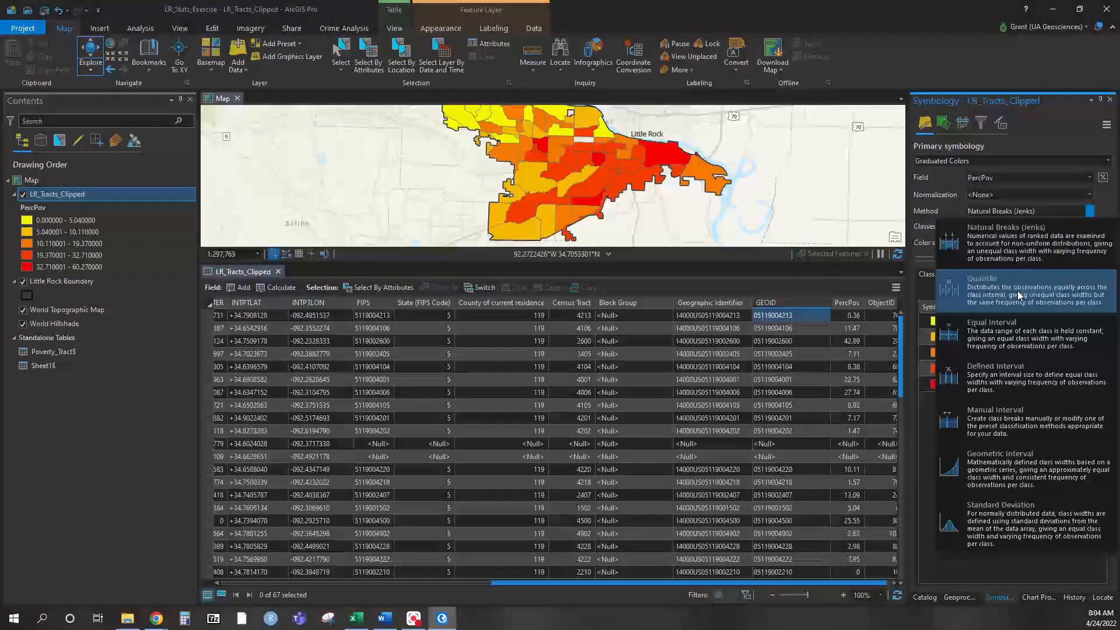
left_click(1018, 297)
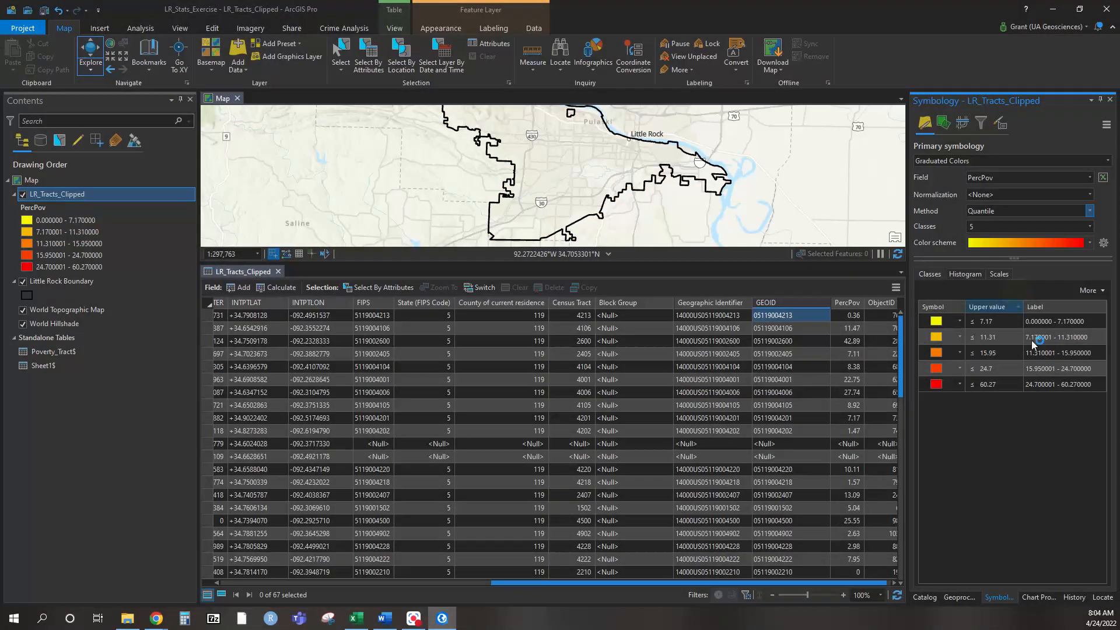
left_click(994, 310)
left_click(972, 315)
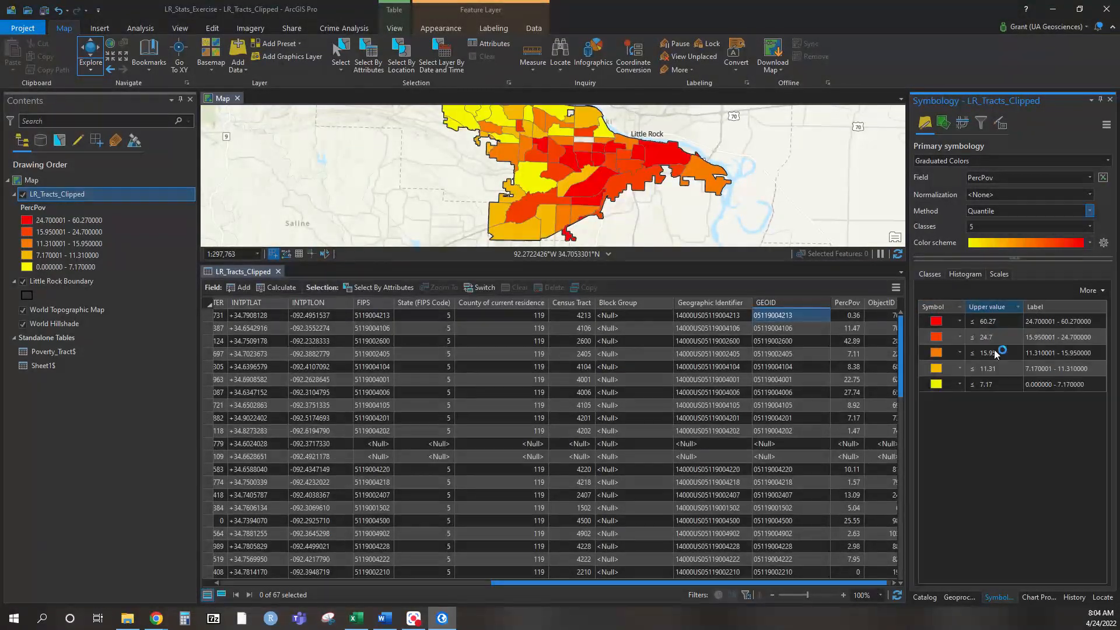
Step: Apply the Orange-Red (5 Classes) color scheme to the PercPov classes, with the darkest red for the highest values
mouse_move(614, 174)
left_mouse_down()
mouse_move(636, 205)
mouse_move(638, 176)
mouse_move(620, 174)
left_mouse_up()
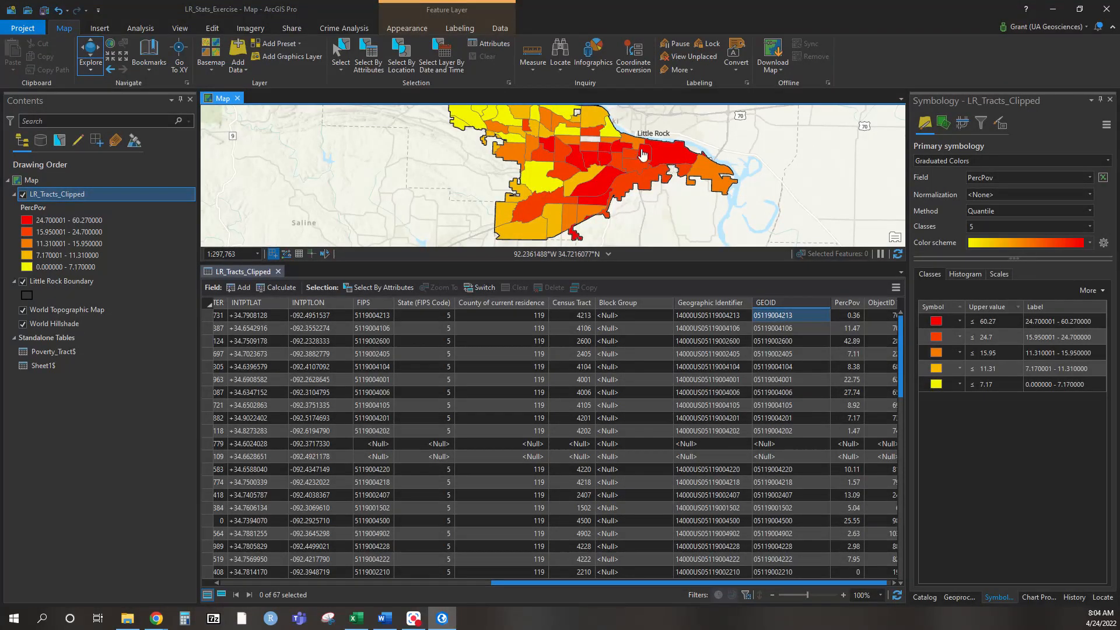
left_click(1087, 242)
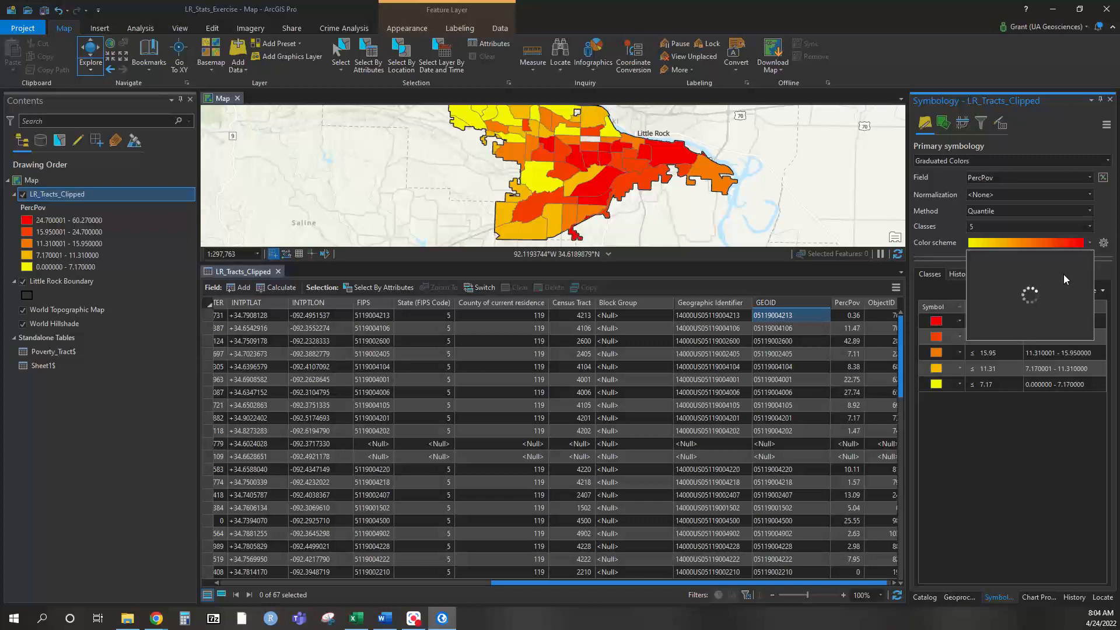
scroll(1039, 319, "down", 3)
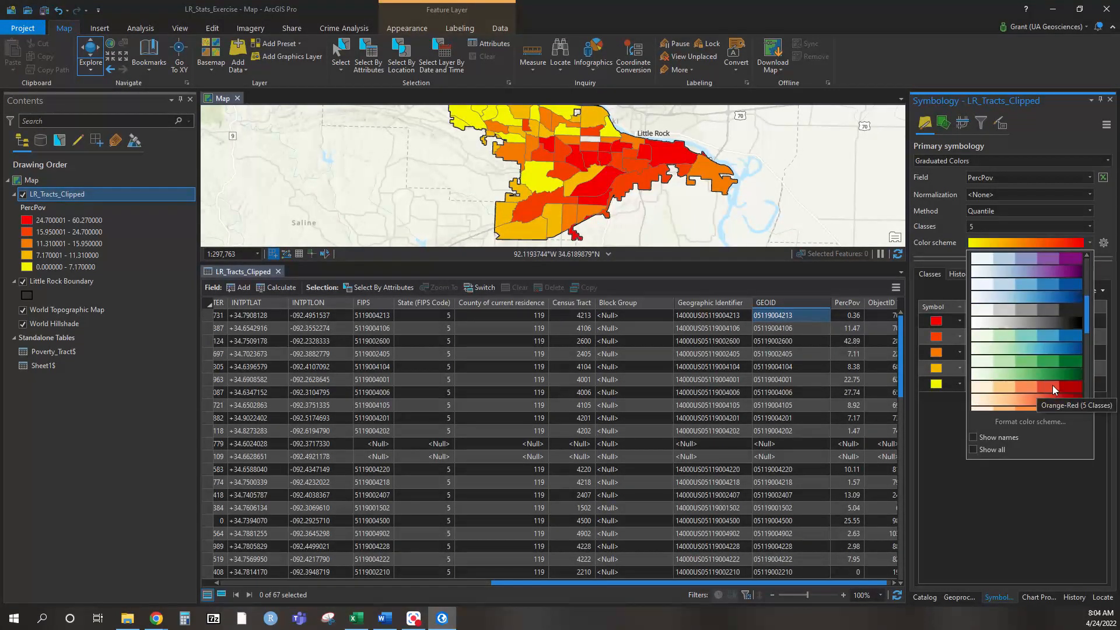
left_click(1053, 385)
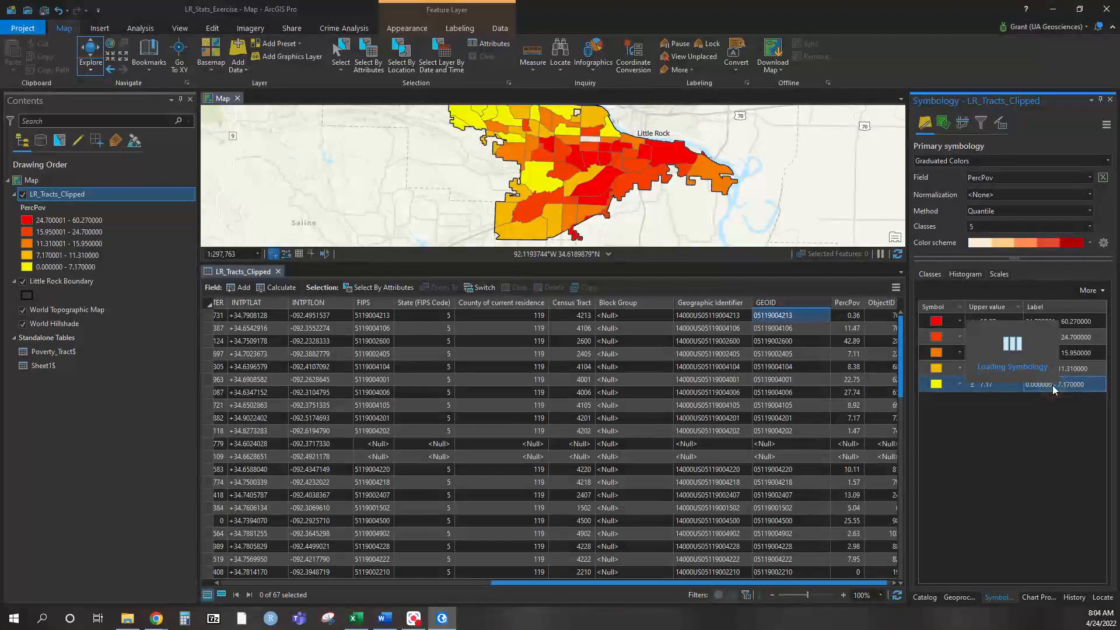
left_click(934, 307)
left_click(992, 327)
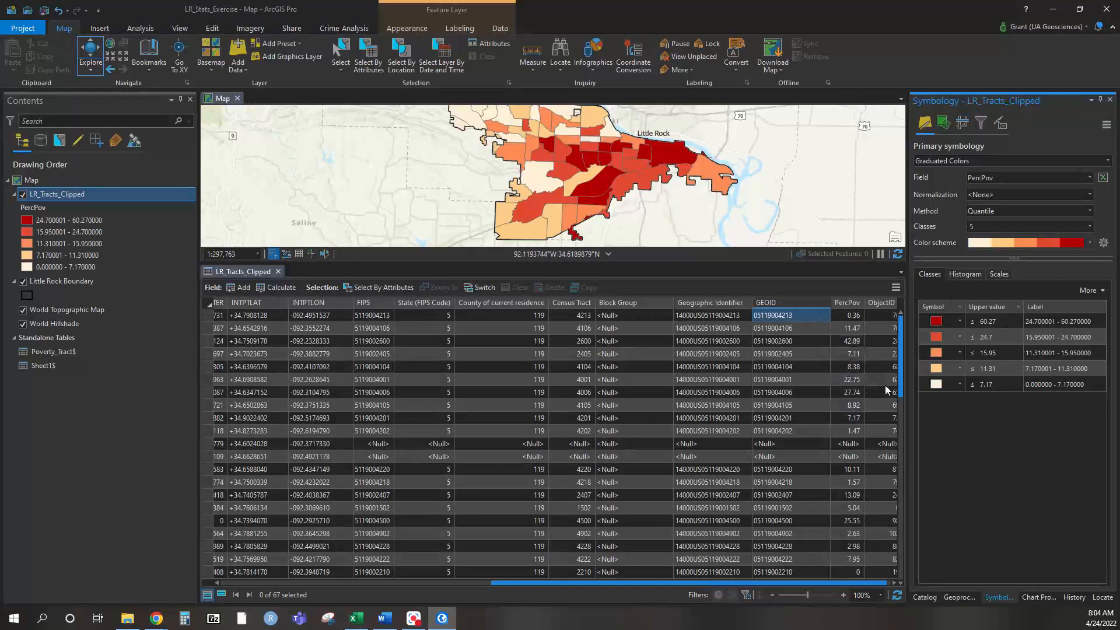
left_click(1079, 333)
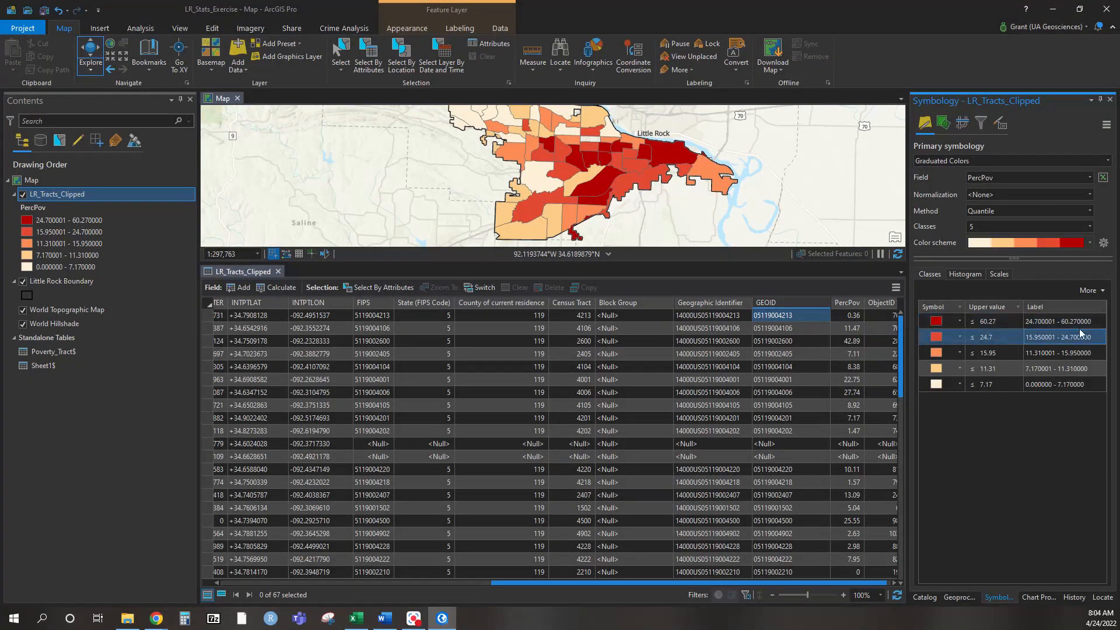
Step: Enlarge the map view above the attribute table and centre the Little Rock tracts in it
left_click_drag(677, 178, 743, 192)
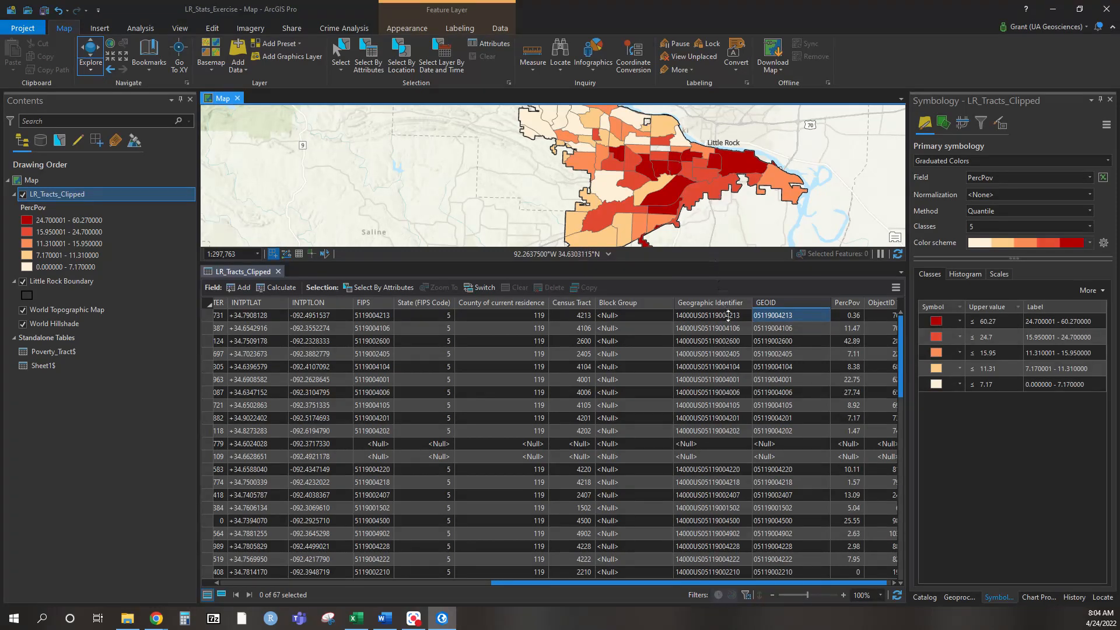
left_click_drag(374, 264, 469, 355)
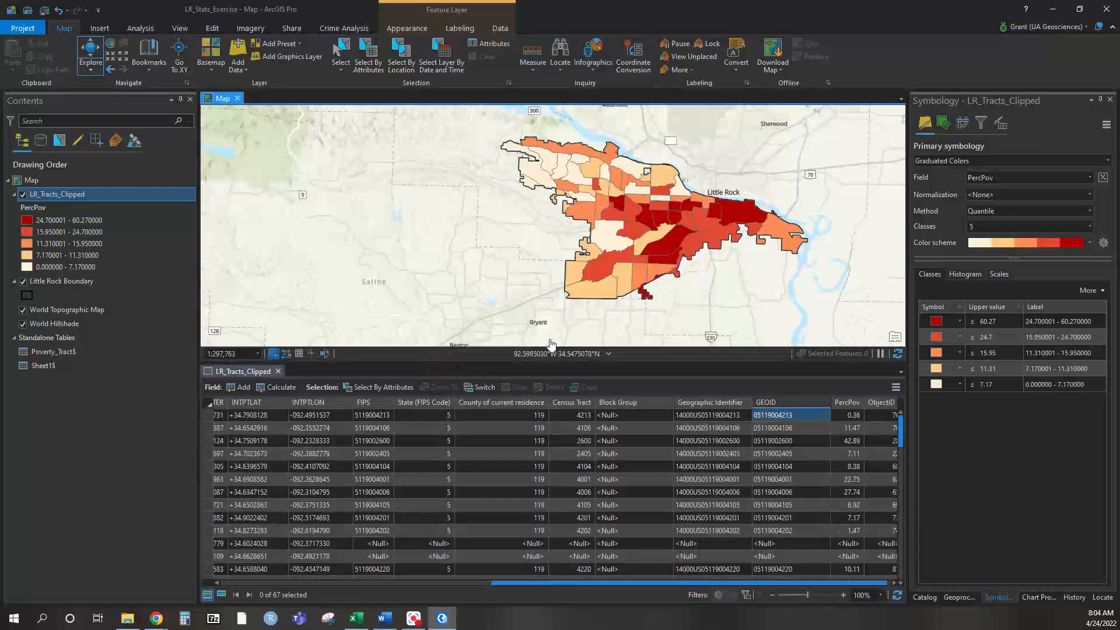
left_click_drag(694, 261, 587, 281)
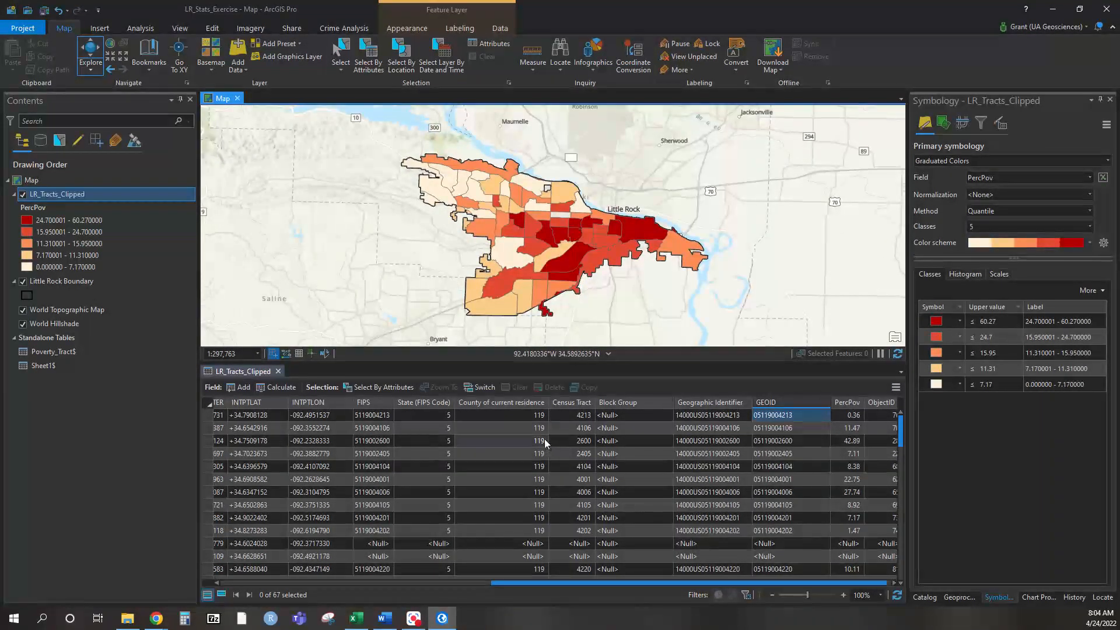
Step: Display the Sheet1$ table as XY points from LONGITUDE and LATITUDE in GCS_WGS_1984, saving the output as MVT_2021_LR in the LR_Stats_Exercise folder
right_click(38, 364)
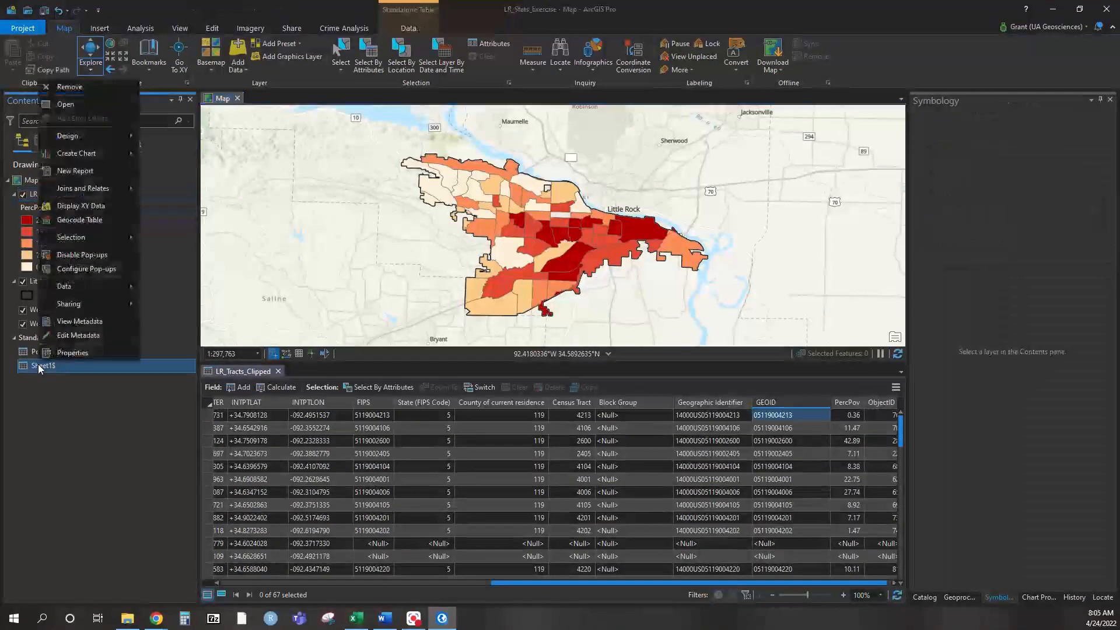
left_click(109, 205)
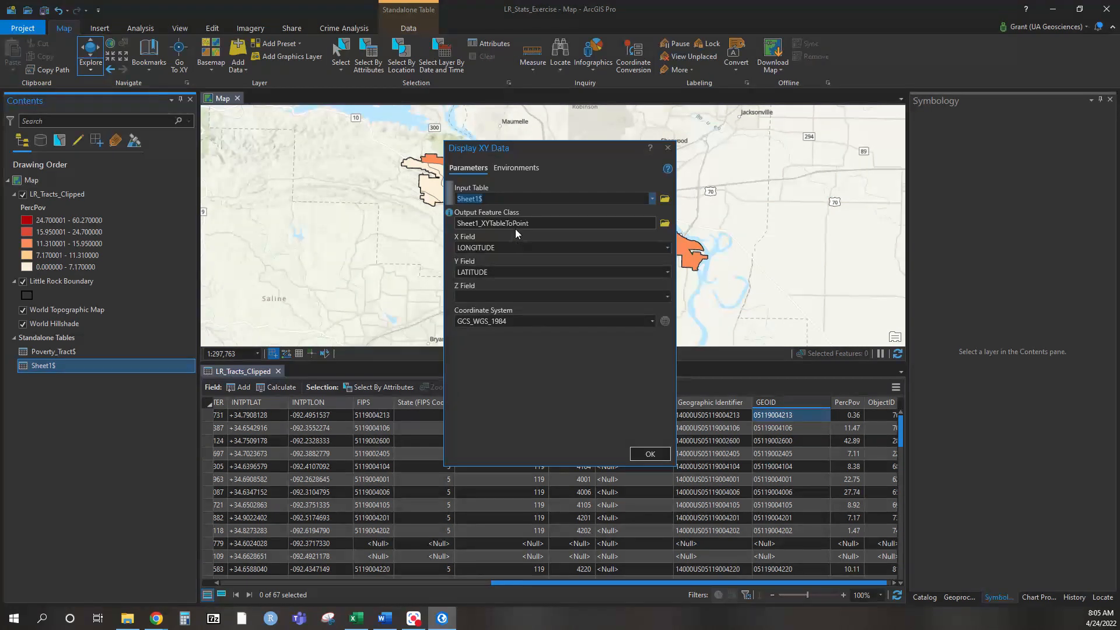
left_click(543, 224)
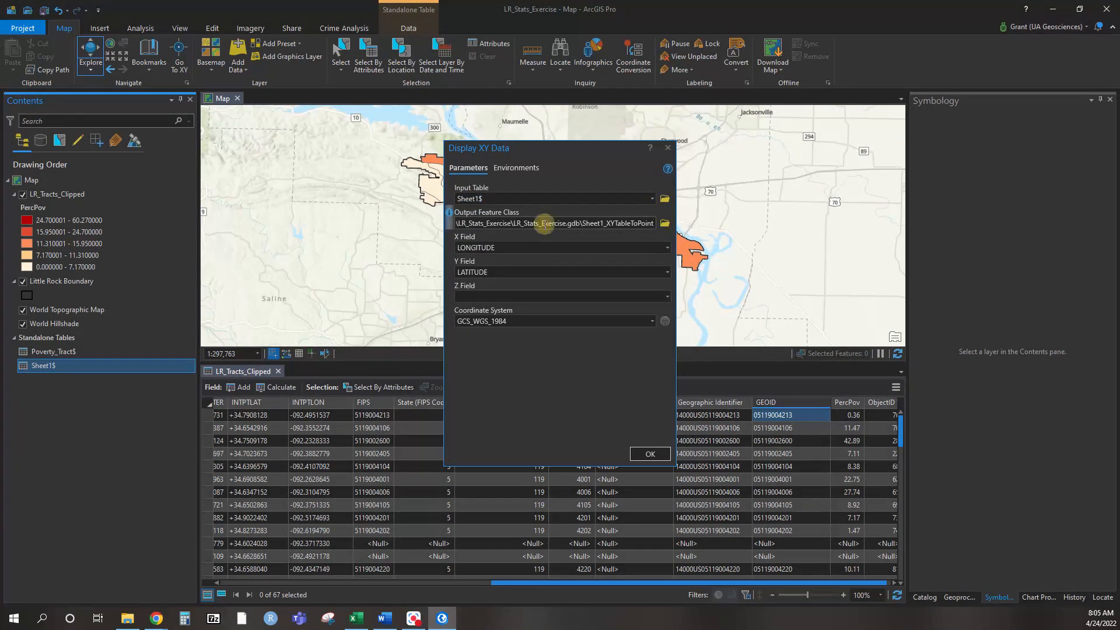
left_click(666, 224)
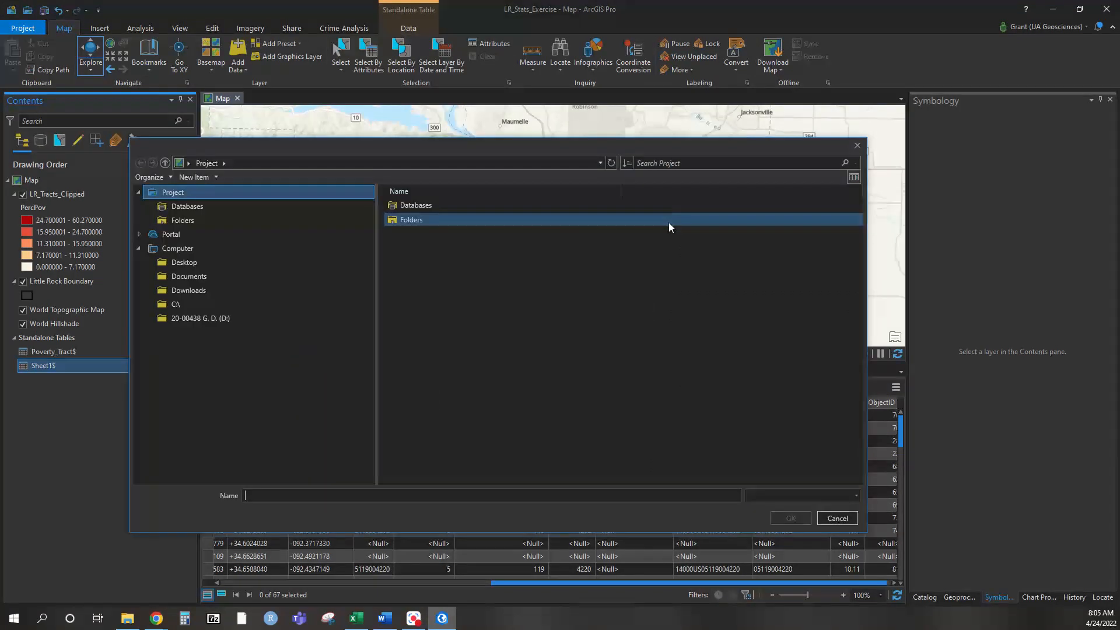
left_click(339, 492)
type("MVT_2021_LR")
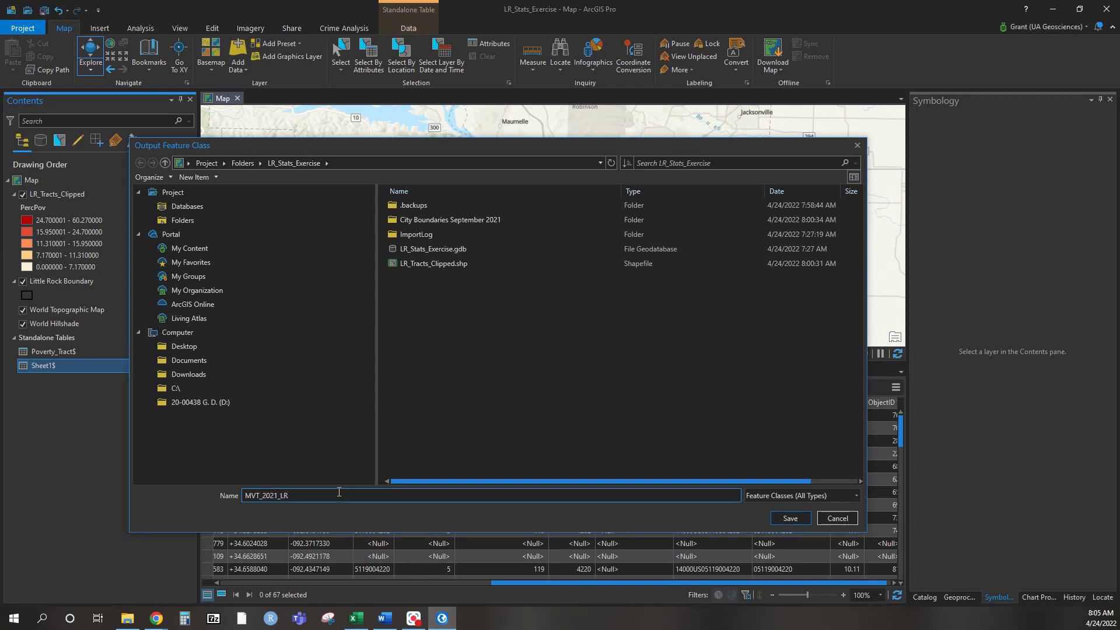
left_click(805, 517)
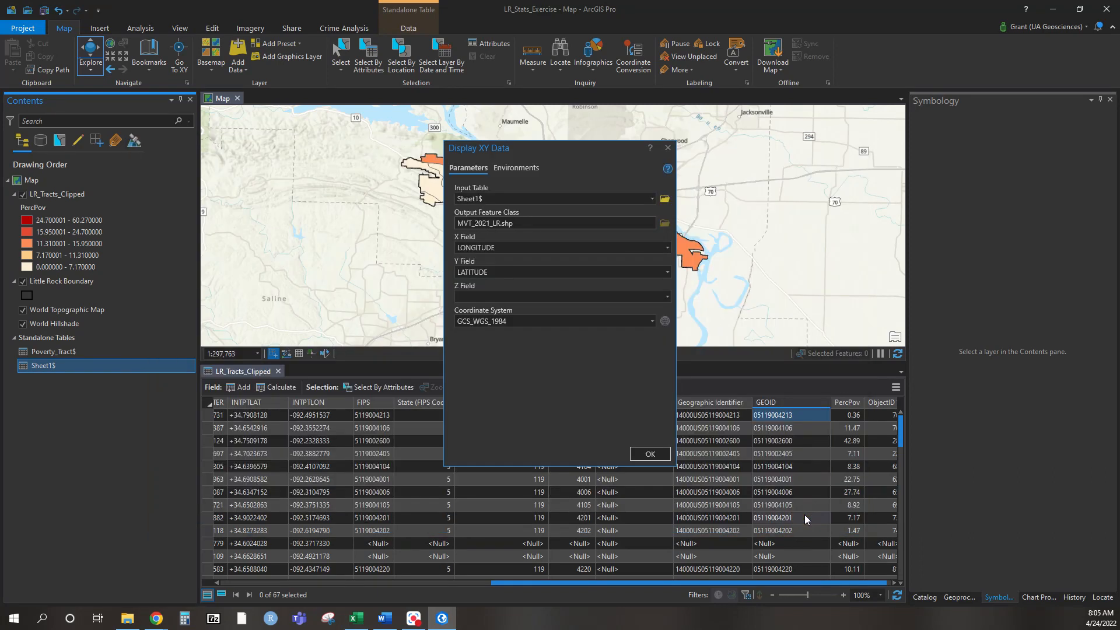
left_click(638, 456)
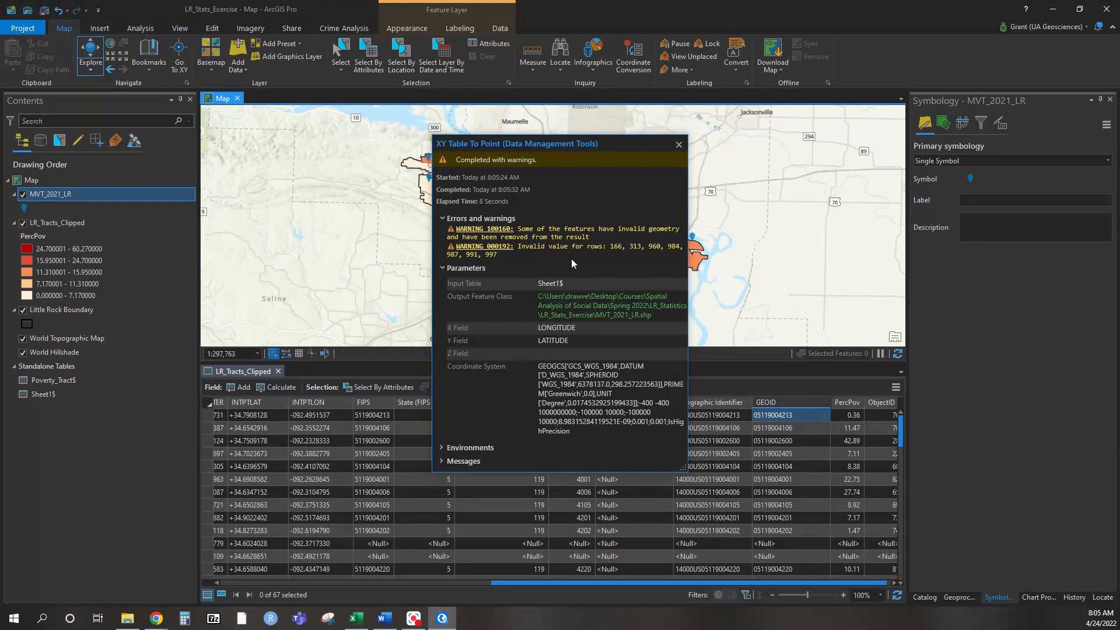
left_click(679, 145)
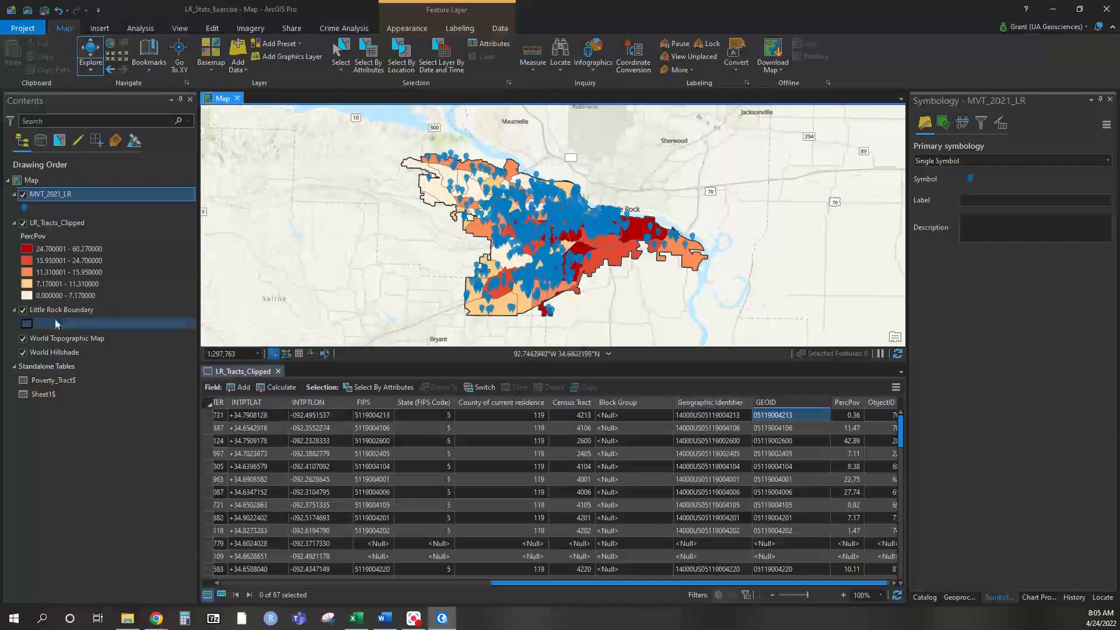
left_click(53, 381)
right_click(51, 380)
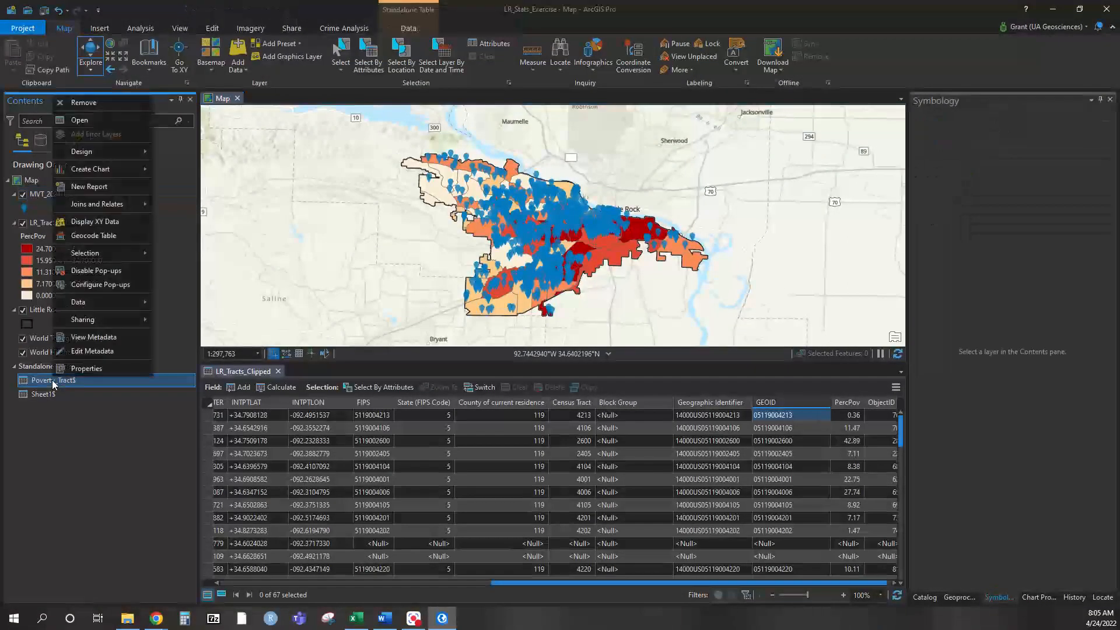
left_click(50, 410)
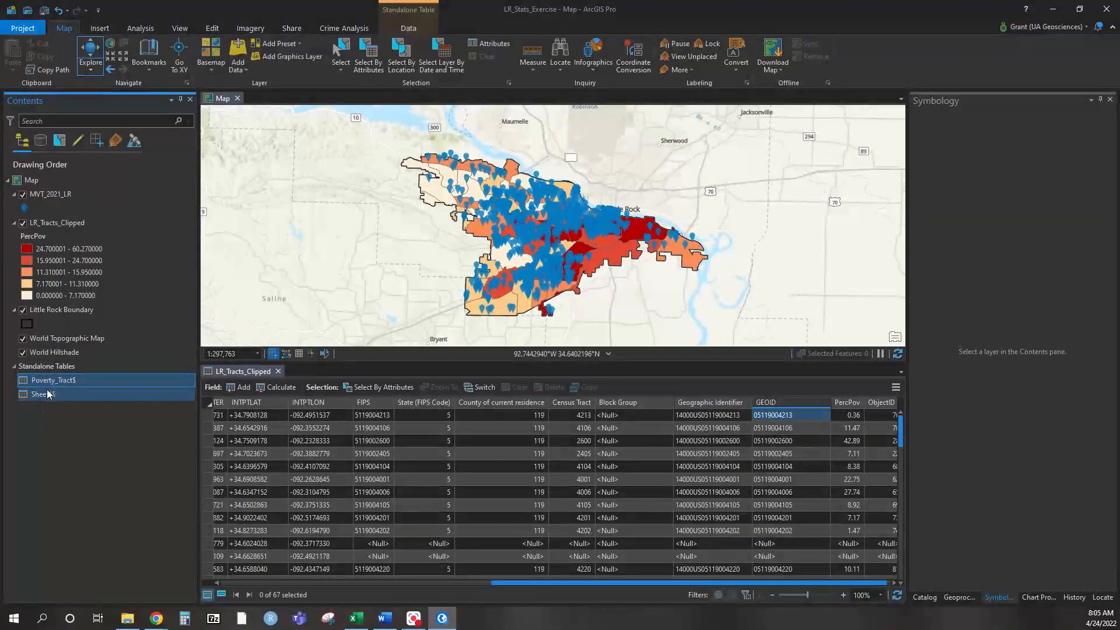
left_click_drag(602, 249, 584, 246)
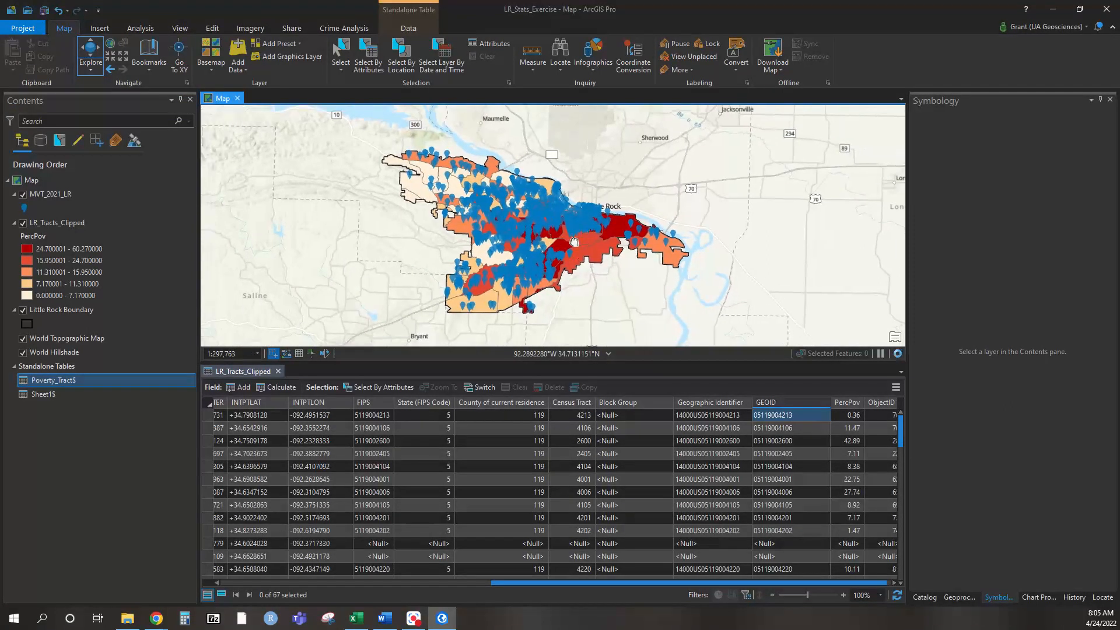
Step: Open the MVT_2021_LR point symbol for formatting and search all styles for "vehicle" symbols
left_click(26, 204)
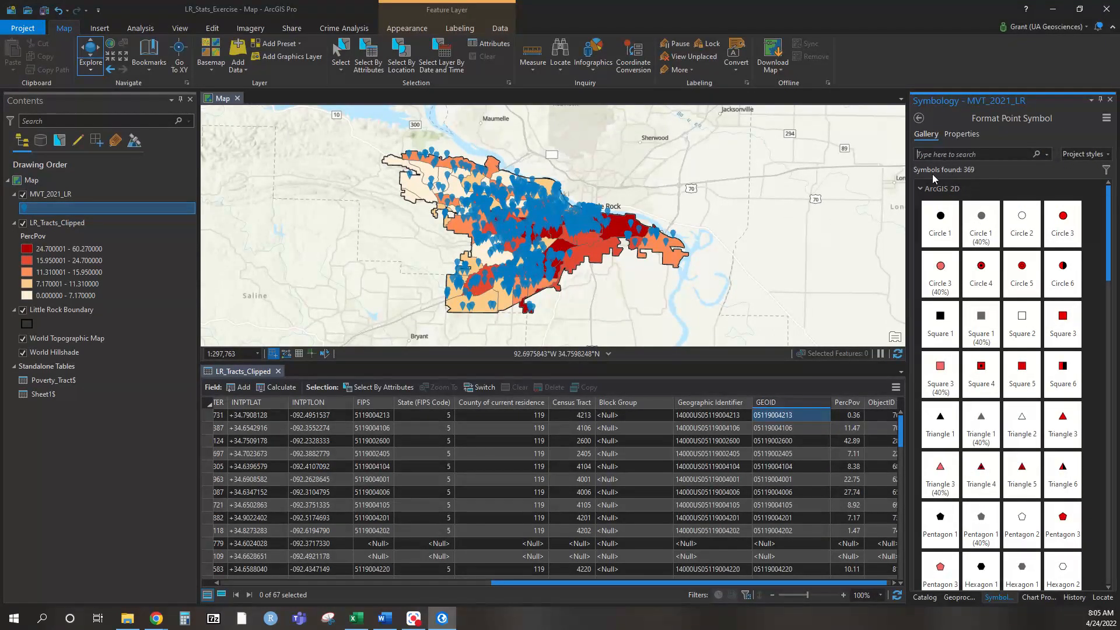
left_click(1102, 155)
left_click(1093, 179)
left_click(998, 156)
type("vehicle")
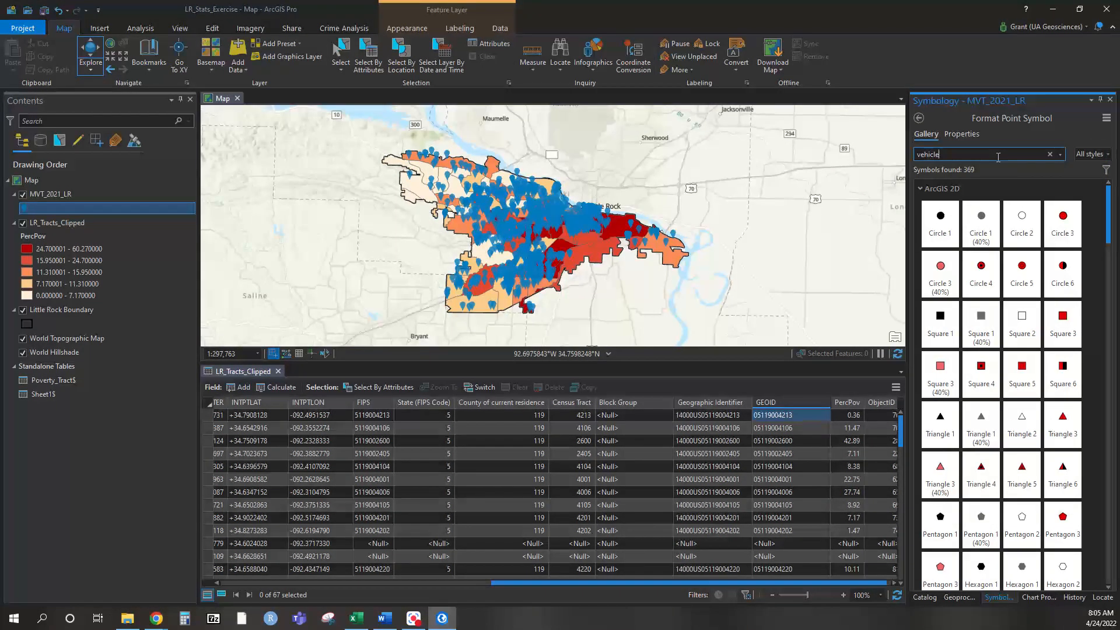
key("Return")
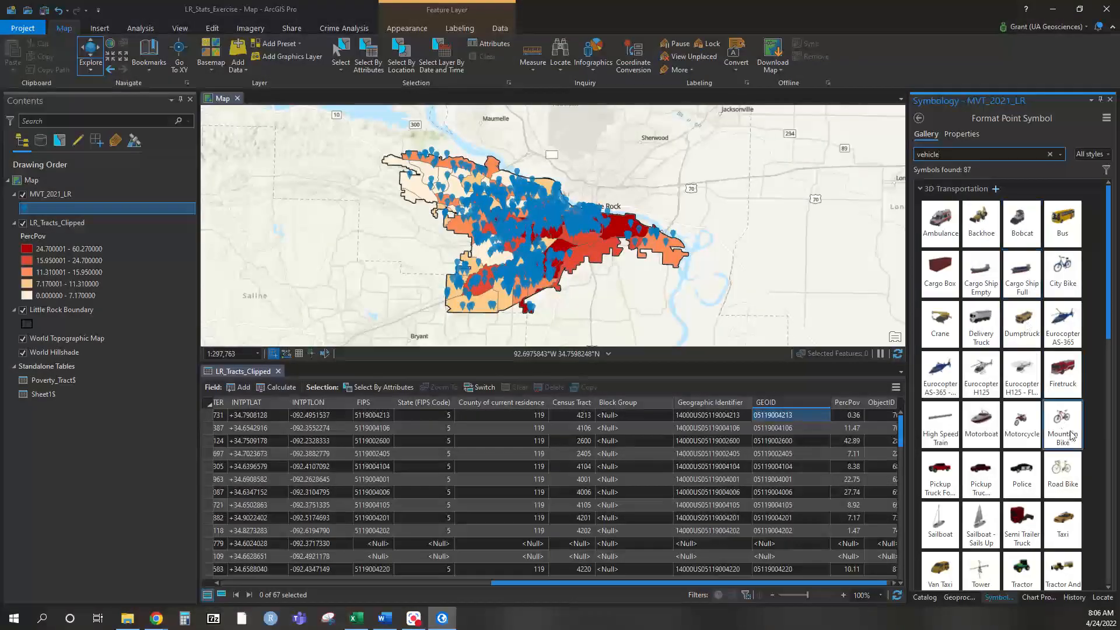
scroll(1033, 394, "down", 10)
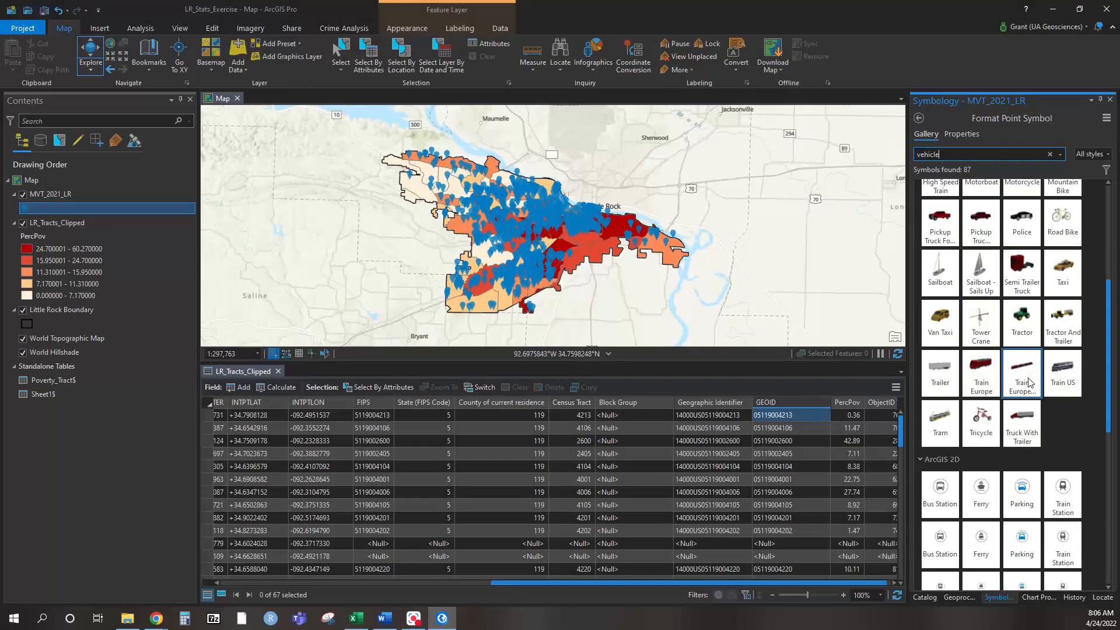
scroll(1027, 382, "up", 5)
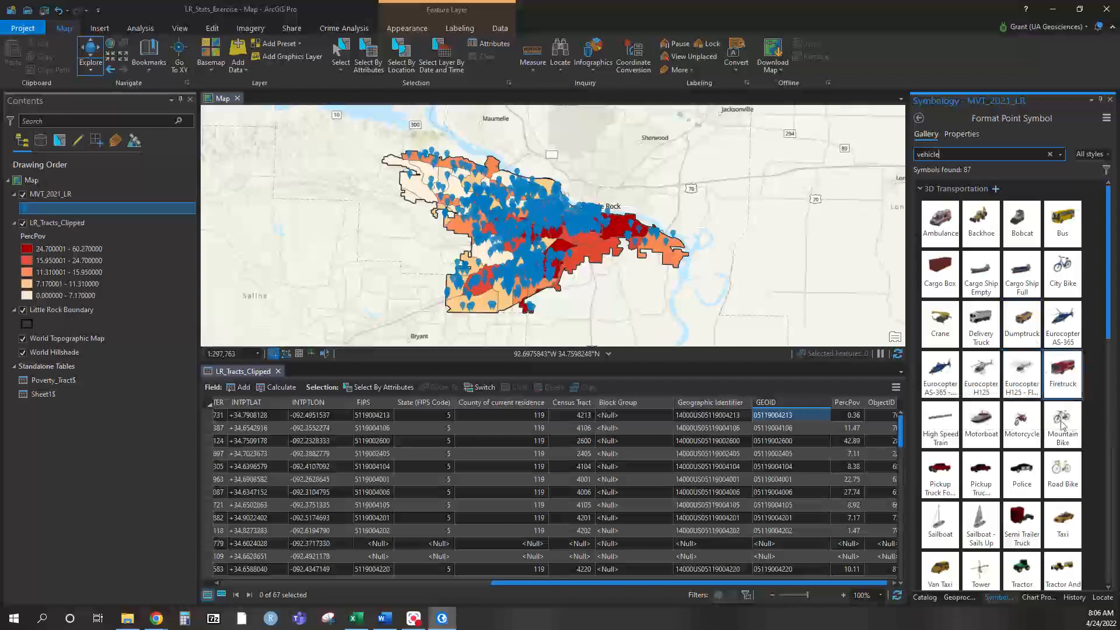
Step: Search the symbol gallery for cars and apply the BMW 3-Series symbol to the MVT_2021_LR points
double_click(955, 153)
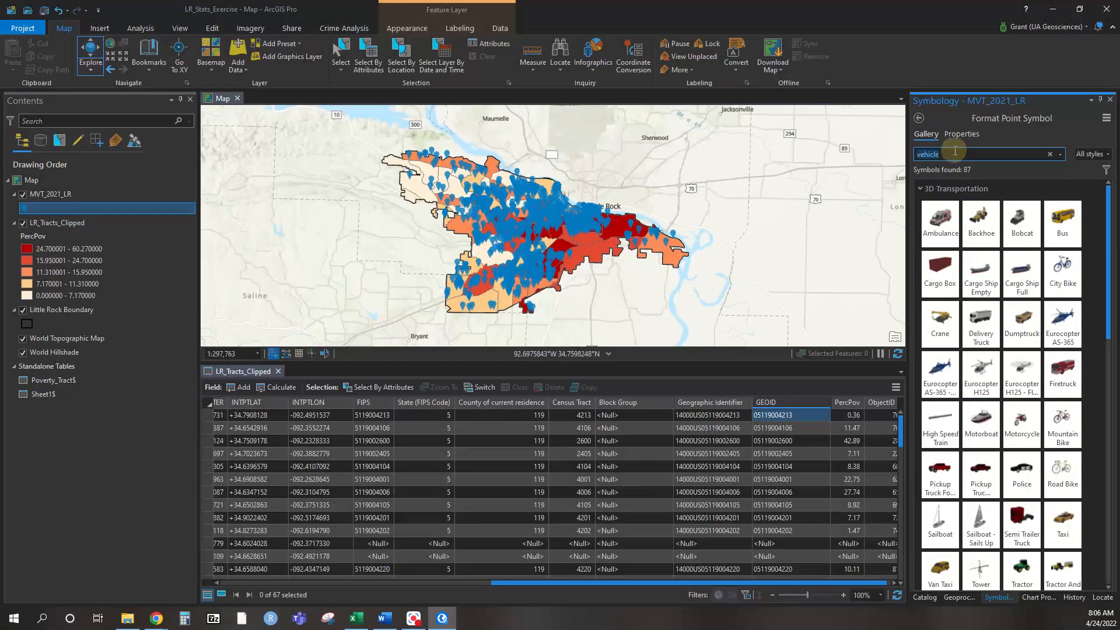
key("Return")
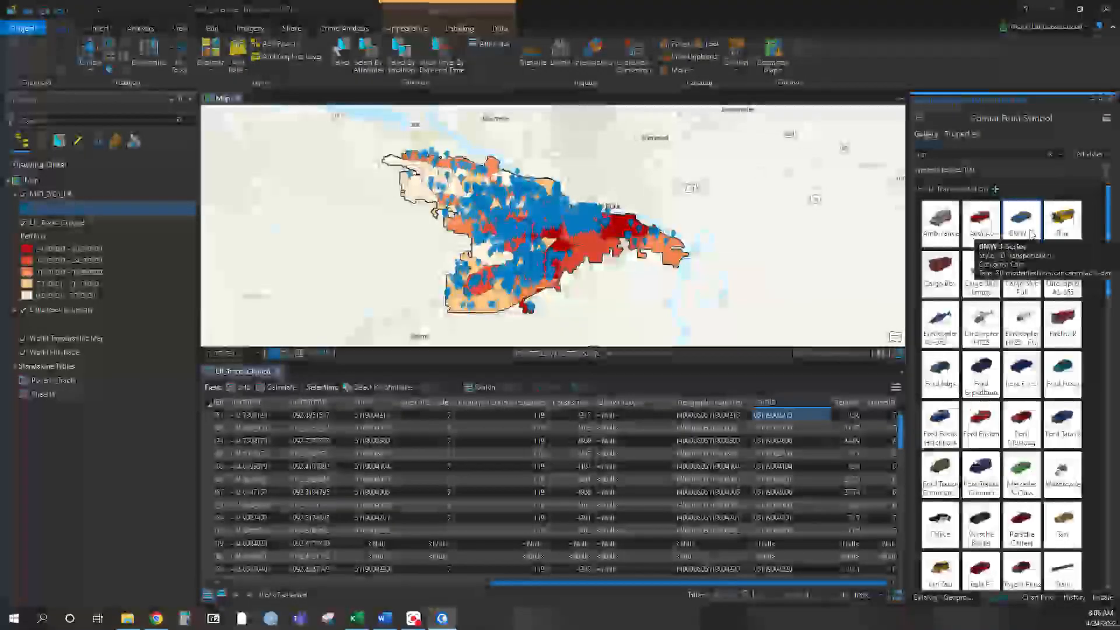
left_click(1028, 229)
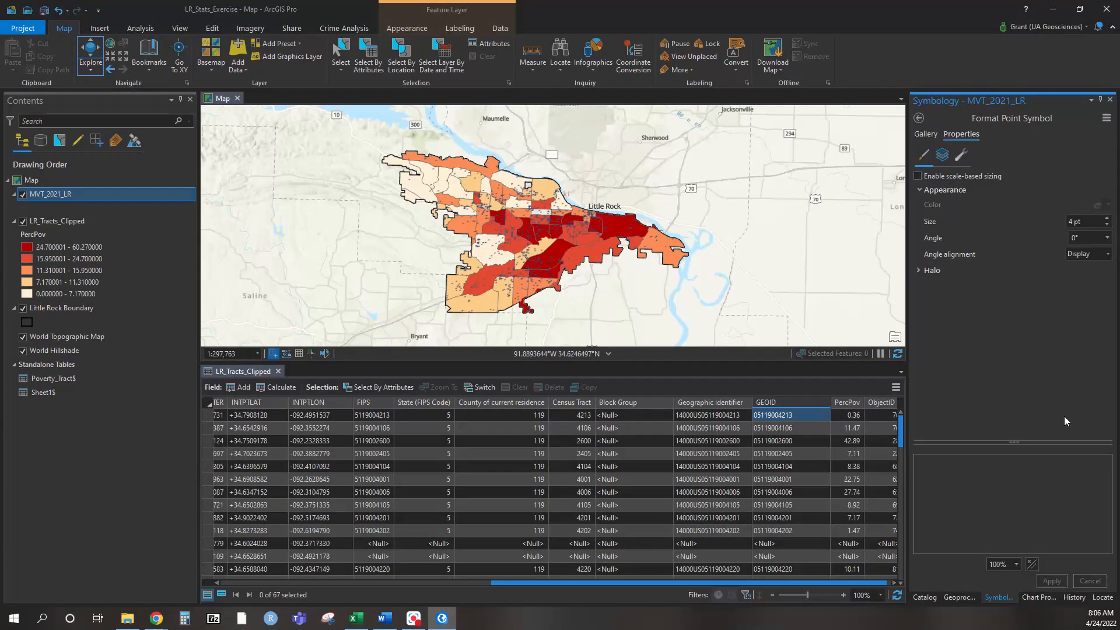
Step: Set the MVT_2021_LR car symbol size to 10 pt and apply it
left_click(1110, 219)
left_click(1109, 220)
left_click(1109, 220)
left_click(1109, 220)
left_click(1109, 220)
left_click(1109, 219)
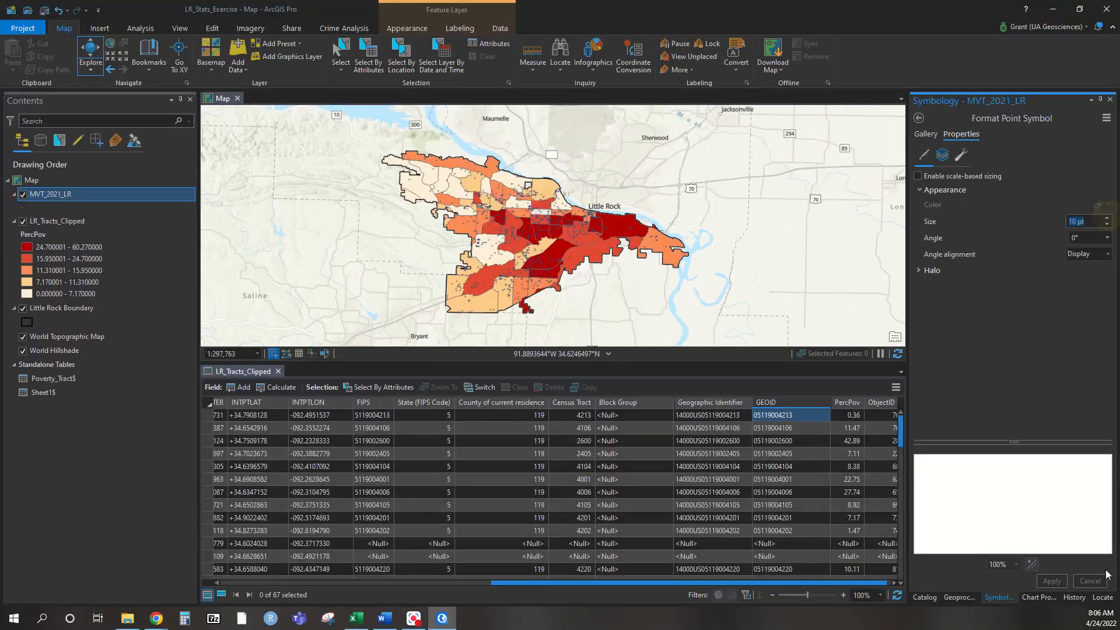
left_click(1050, 581)
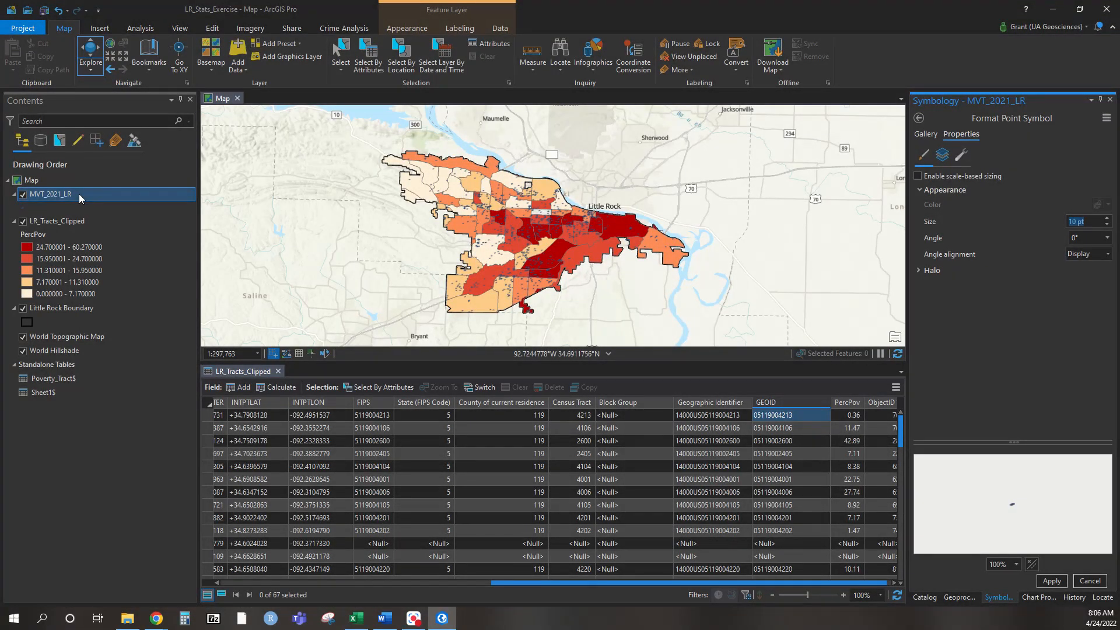
Step: Set the MVT_2021_LR car symbol size to 18 pt and apply it to the map
scroll(516, 269, "up", 2)
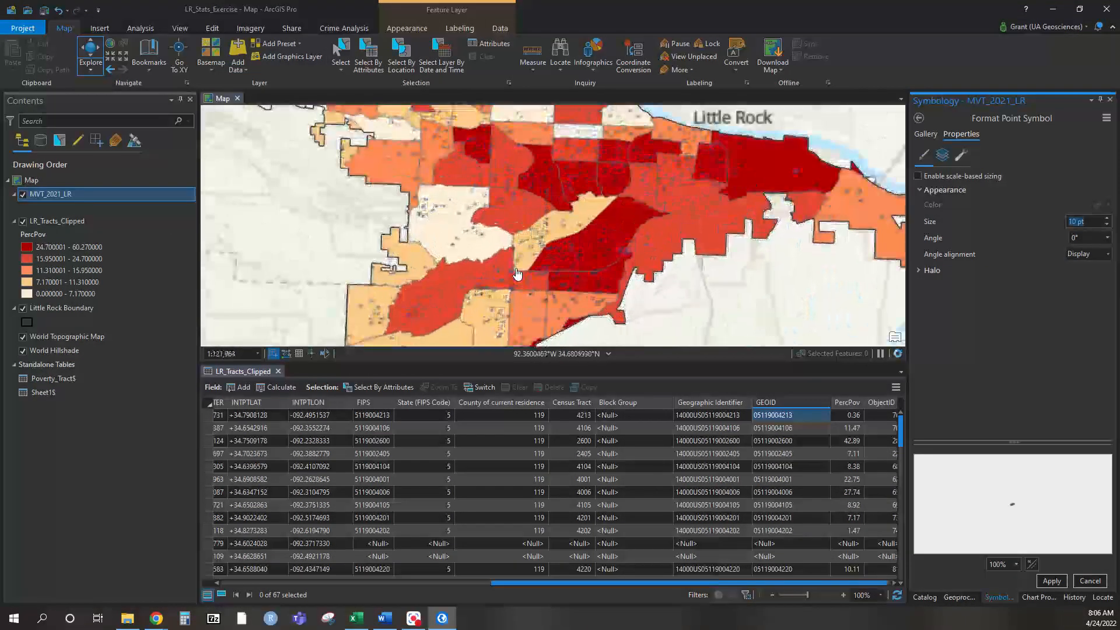
left_click(1109, 219)
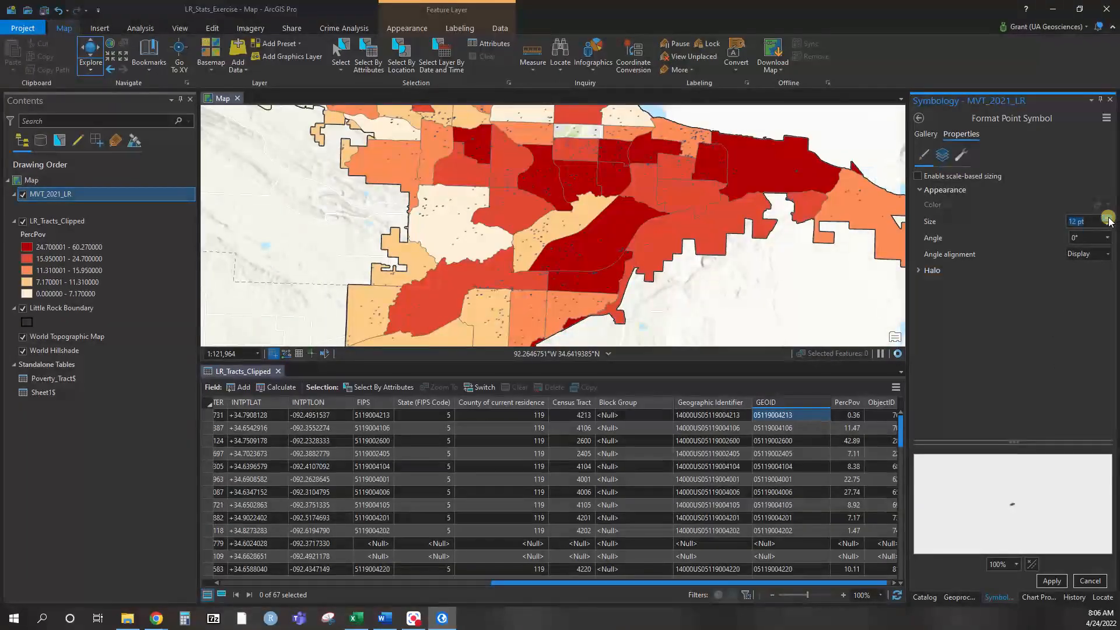
left_click(1108, 219)
left_click(1109, 220)
left_click(1108, 219)
left_click(1108, 219)
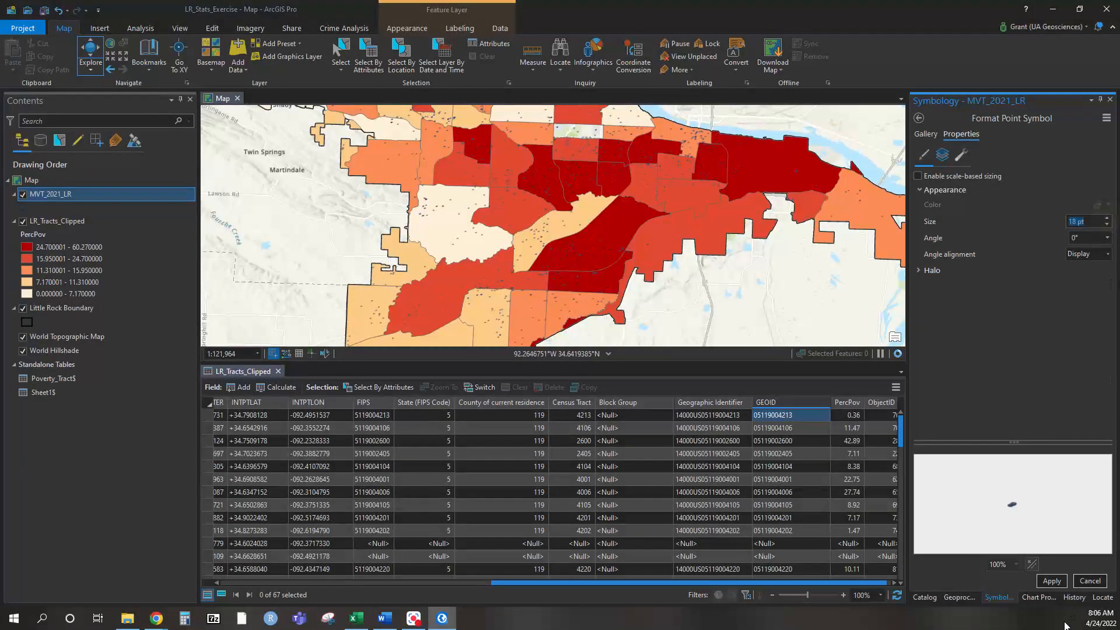
left_click(1059, 585)
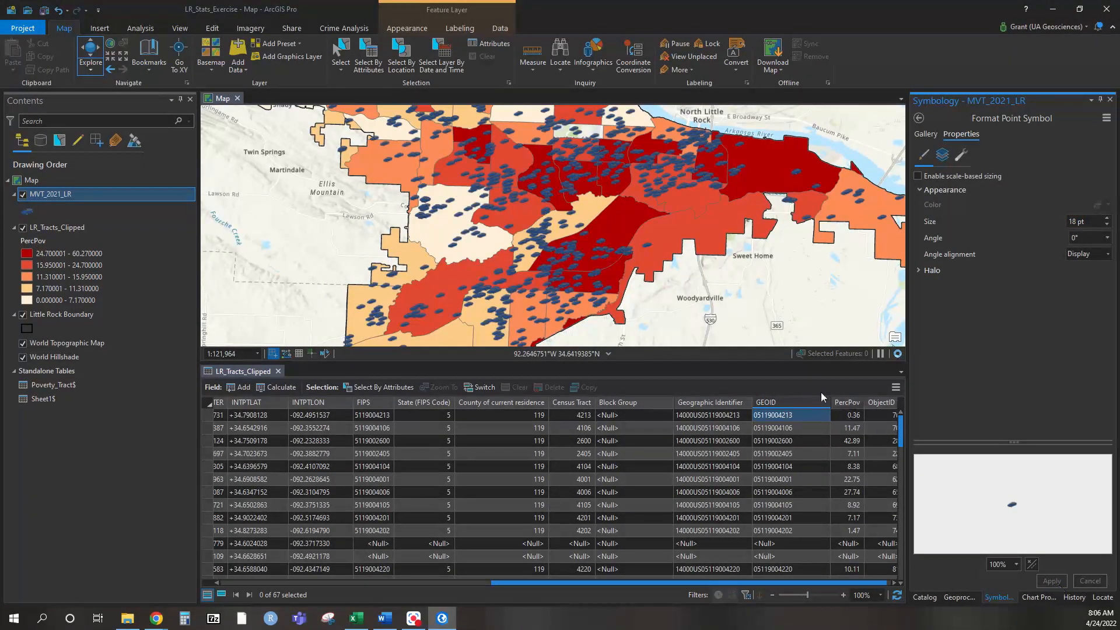
Step: Compare the vehicle theft points with the tract poverty classes across the city and view the last columns of the LR_Tracts_Clipped table
scroll(662, 282, "down", 2)
left_click_drag(662, 281, 579, 285)
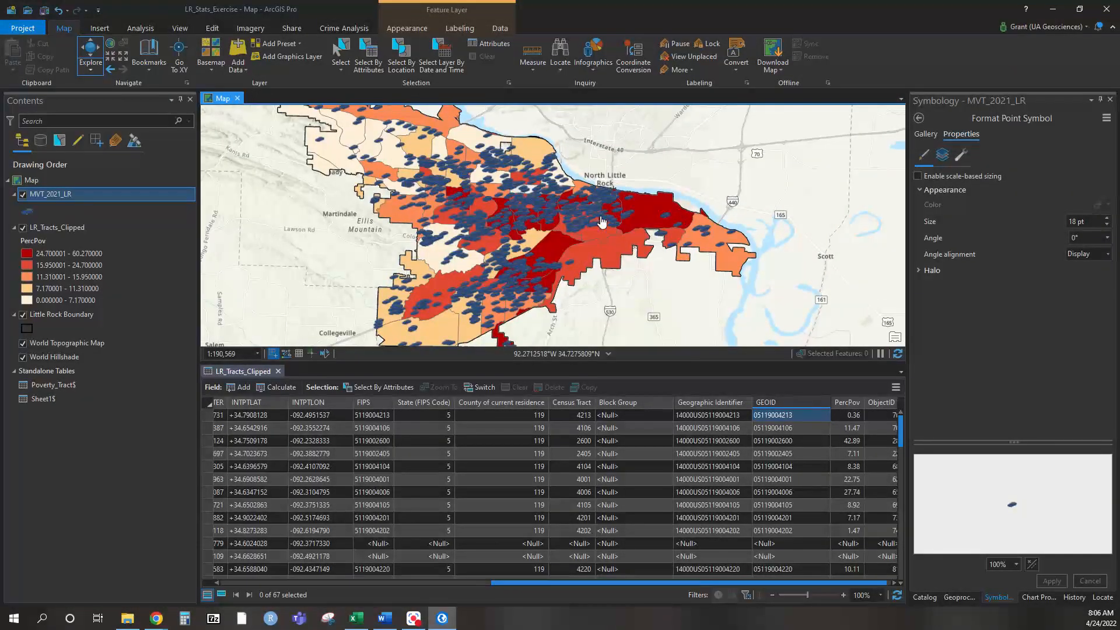
left_click_drag(594, 226, 636, 249)
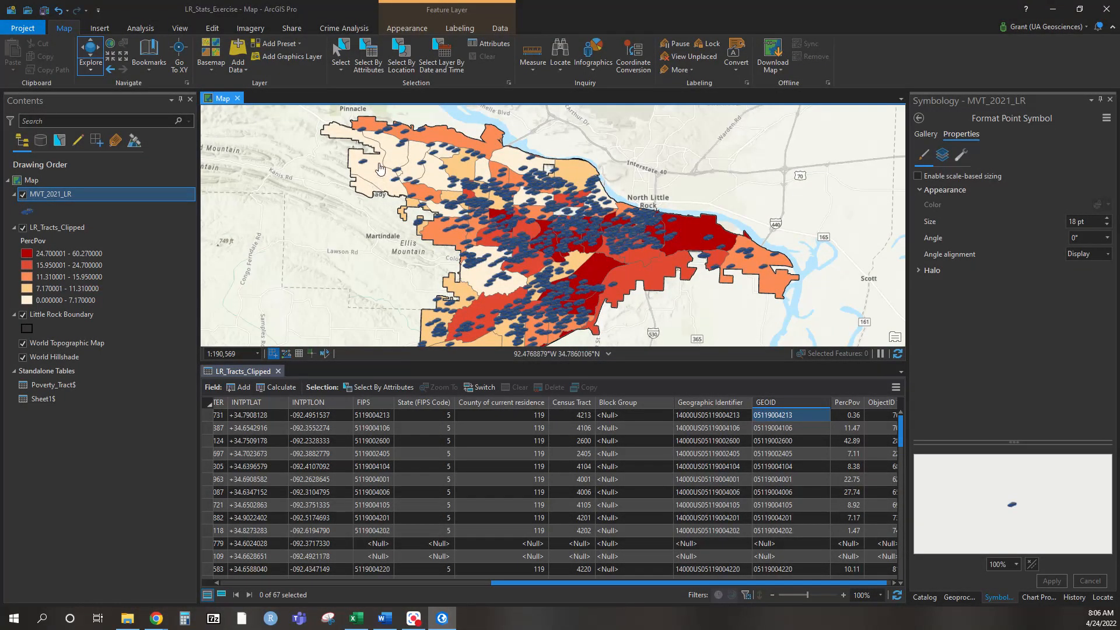
left_click_drag(573, 232, 571, 199)
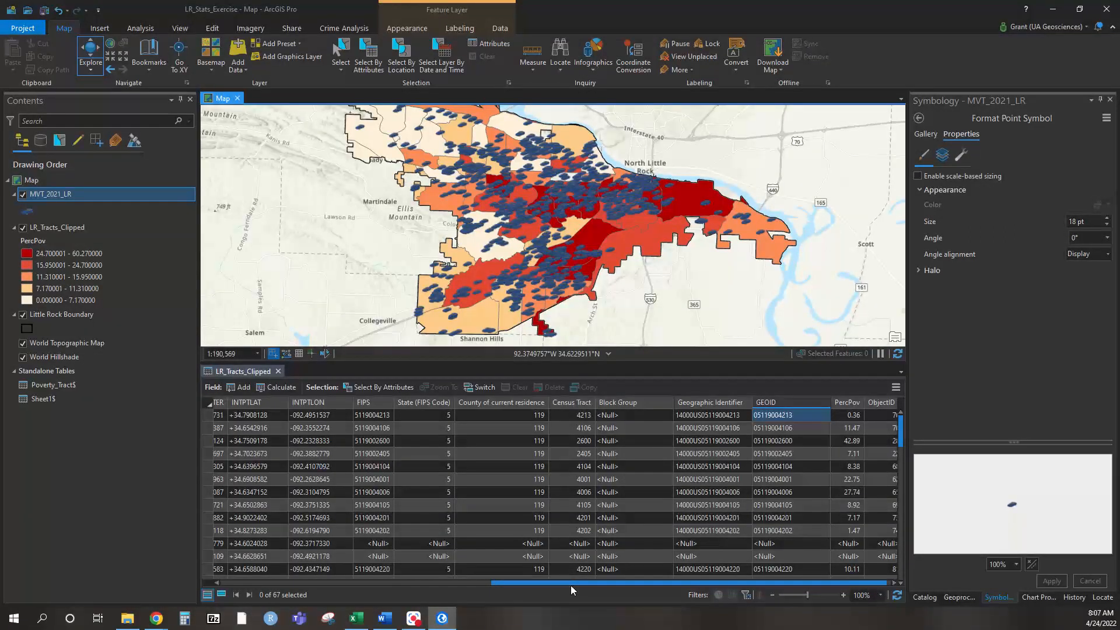
left_click_drag(567, 583, 642, 584)
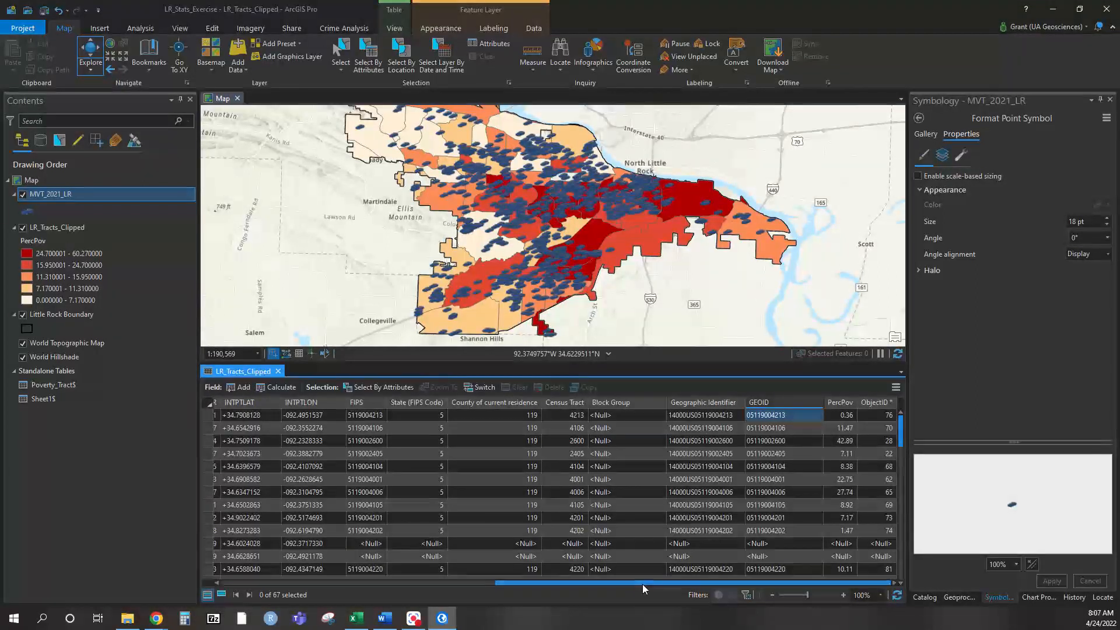
Step: Set up a Spatial Join with LR_Tracts_Clipped as the target features and MVT_2021_LR as the join features
right_click(53, 230)
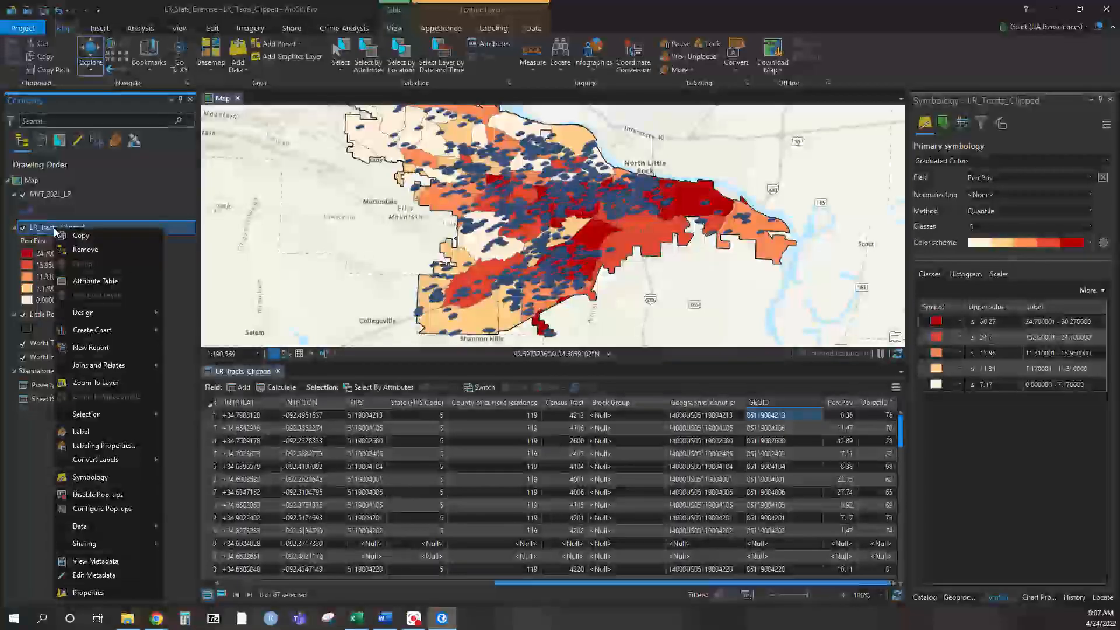
mouse_move(129, 367)
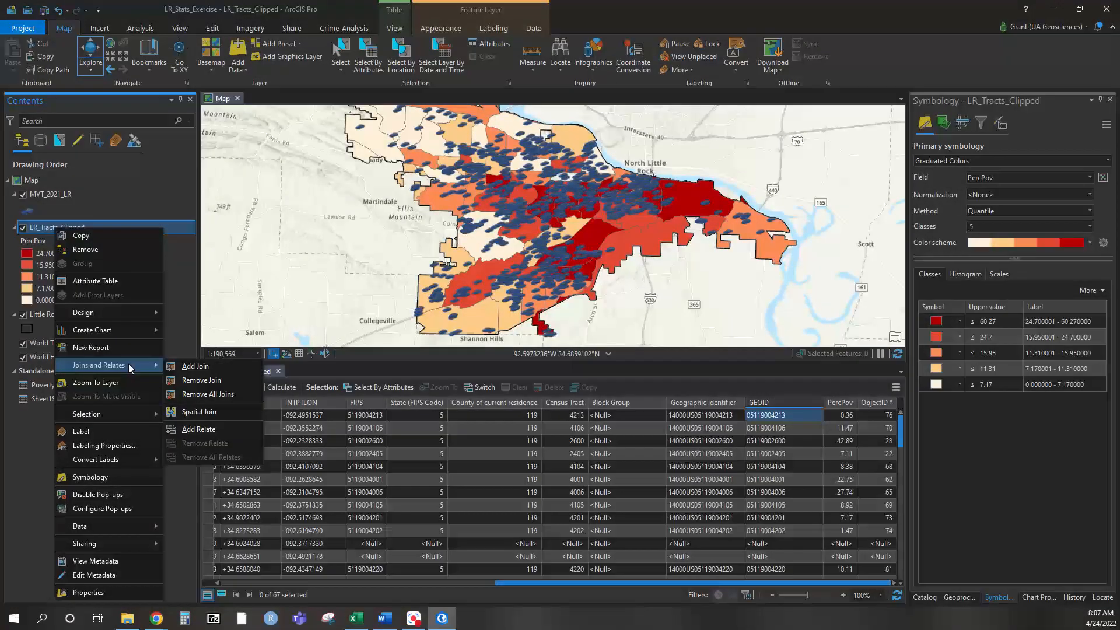
left_click(188, 412)
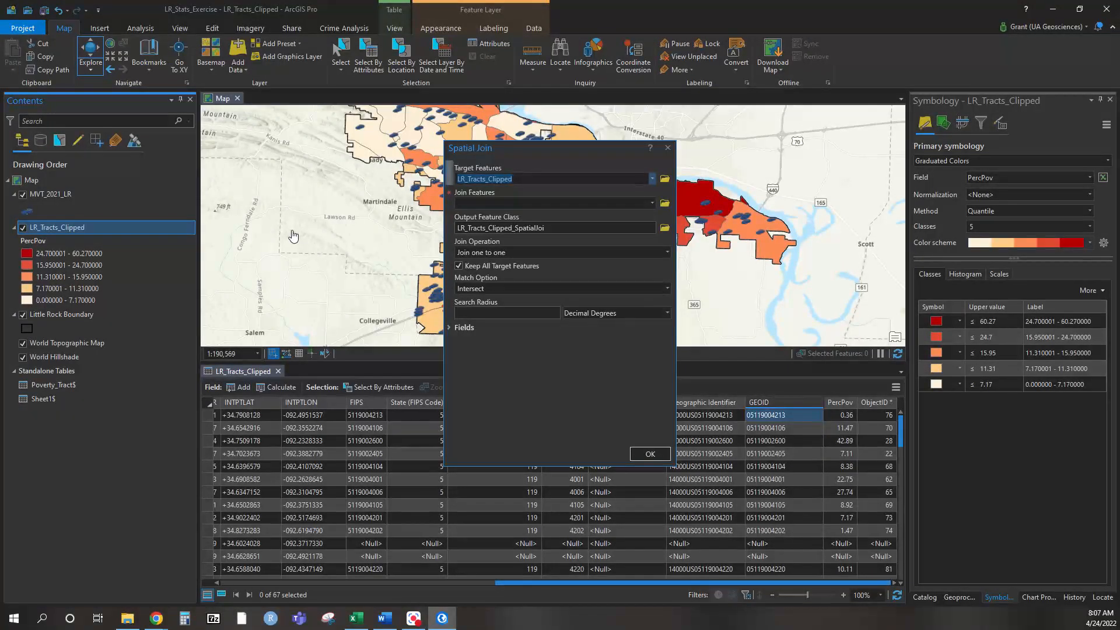
left_click(652, 204)
left_click(606, 215)
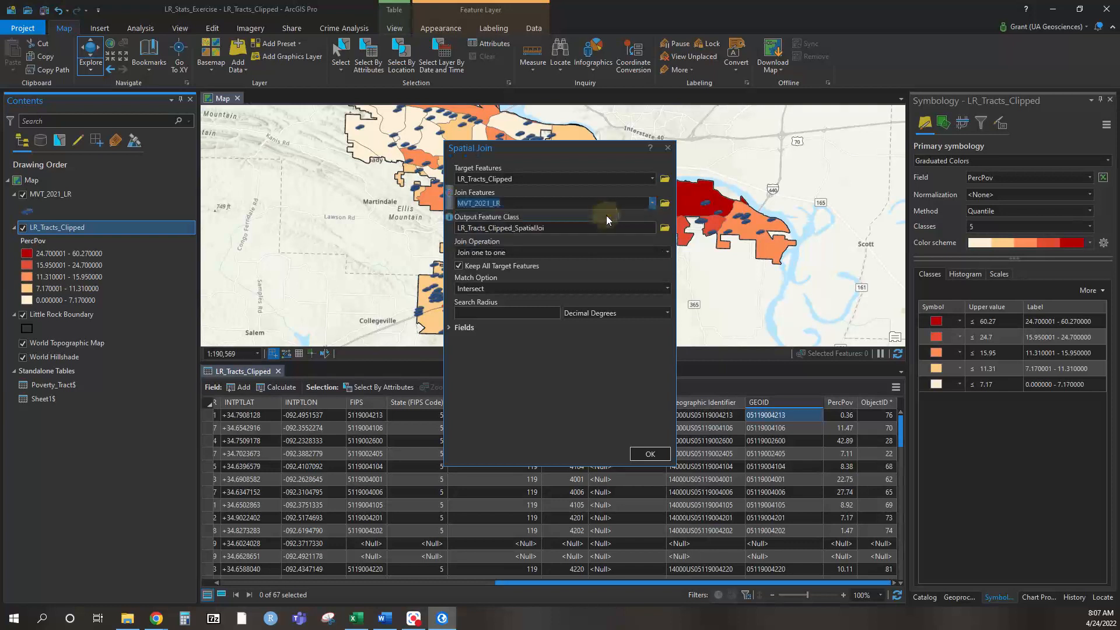
Step: Name the spatial join output LR_Tracts_Povert_MVT and save it in the LR_Stats_Exercise folder
left_click(664, 227)
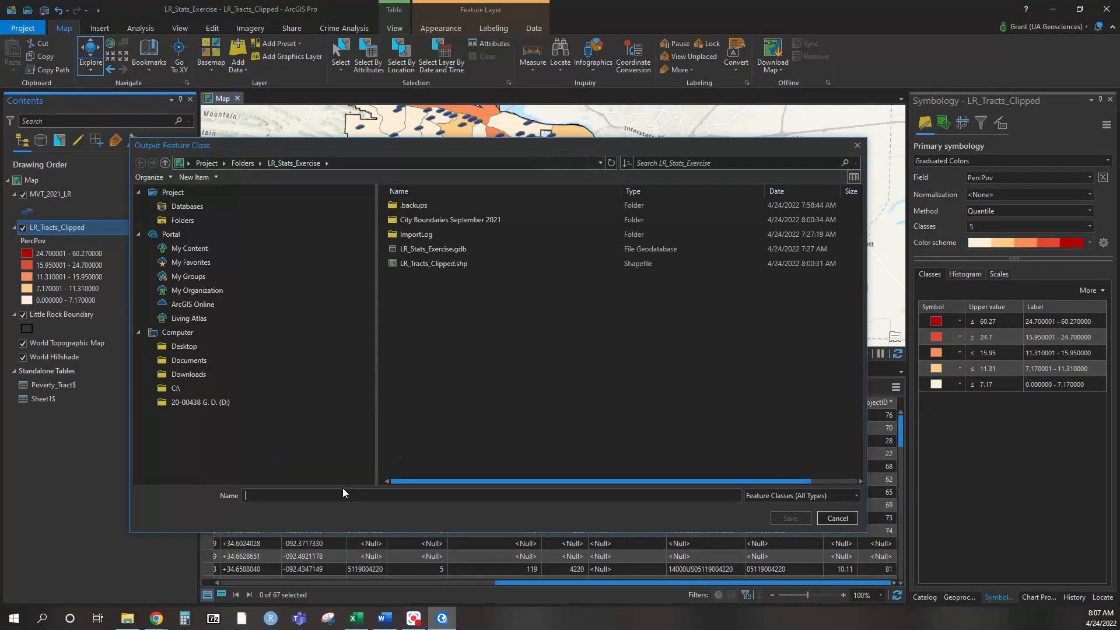
type("LR_Tracts_Povert")
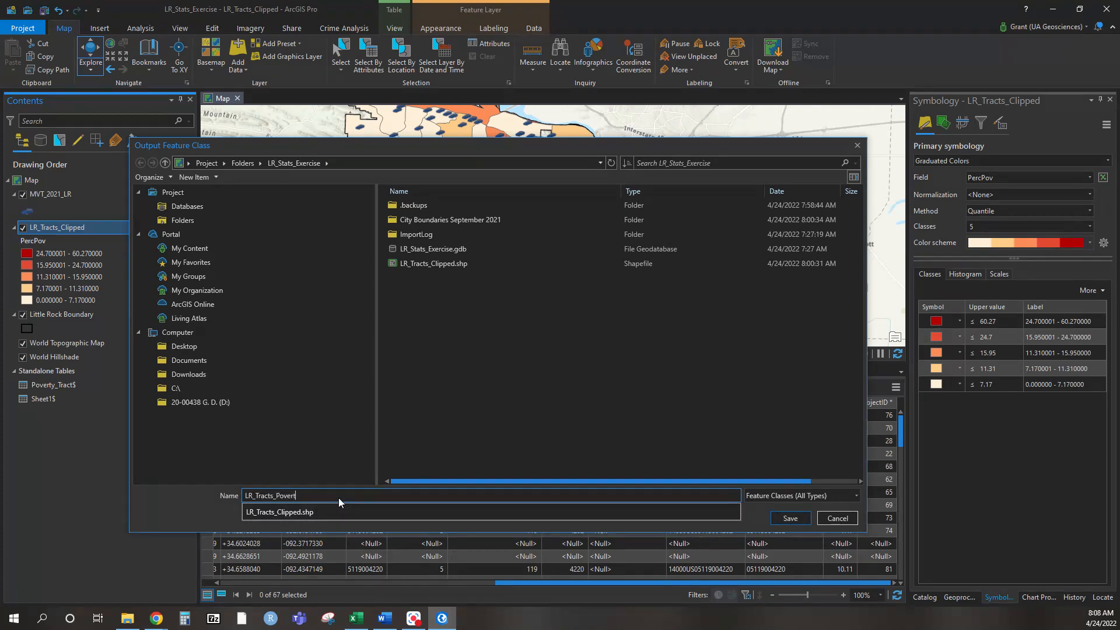
type("_MVT")
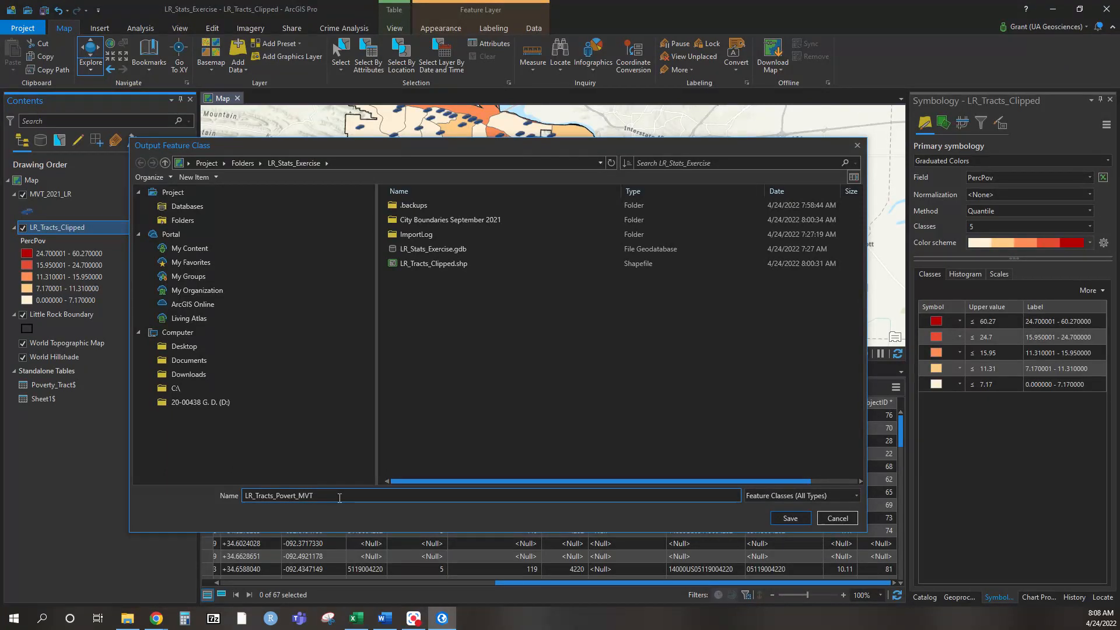
left_click(790, 518)
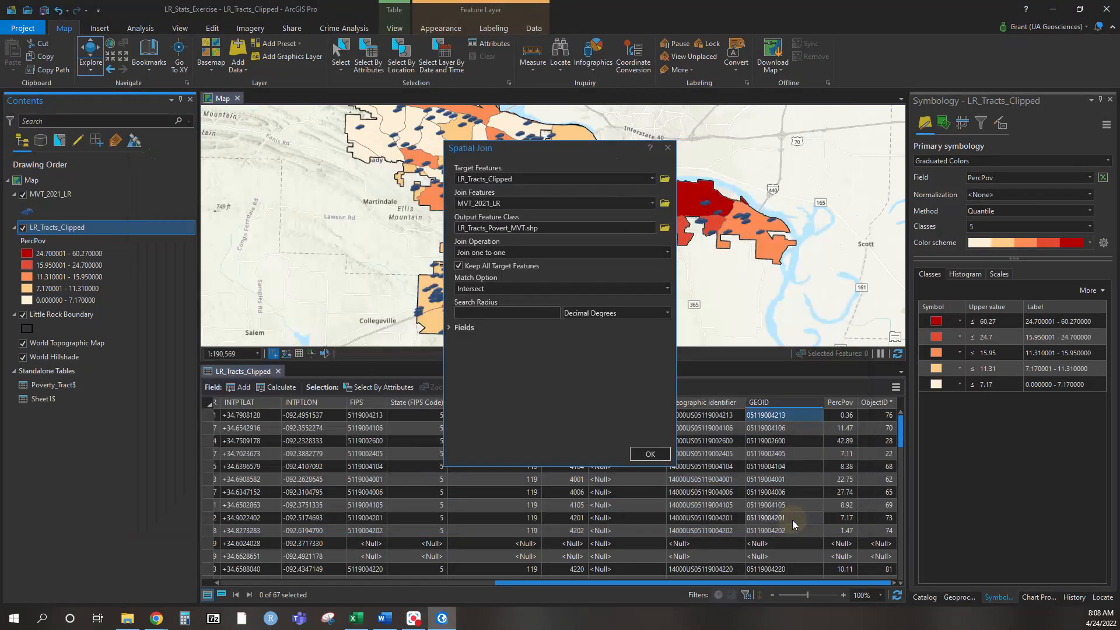
Step: Set the spatial join's match option to Contains and run the one-to-one join
left_click(668, 290)
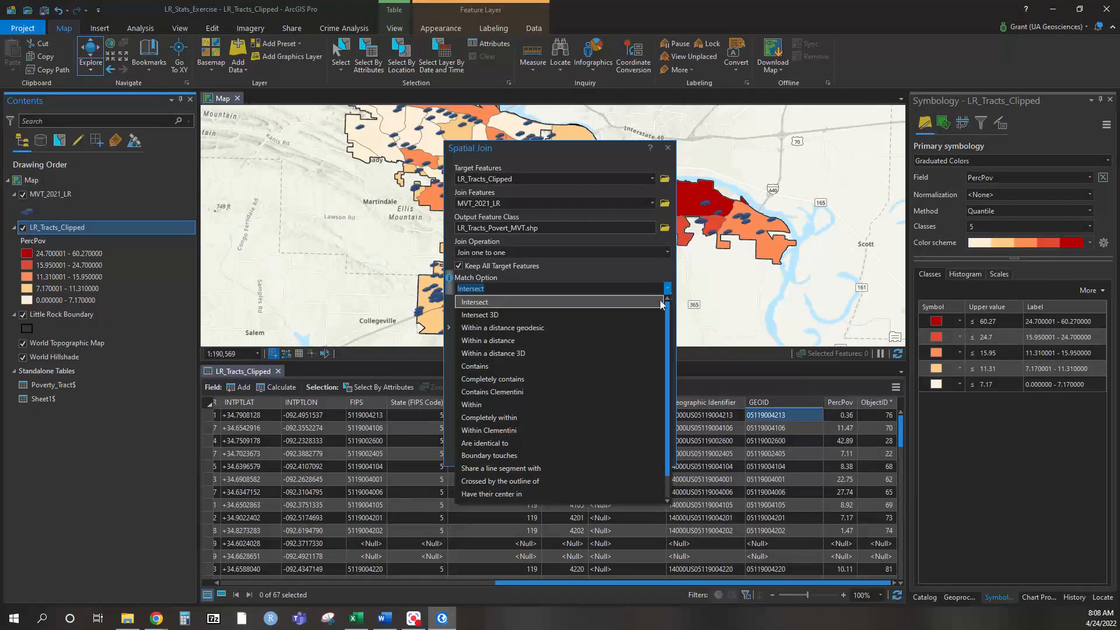
left_click(569, 367)
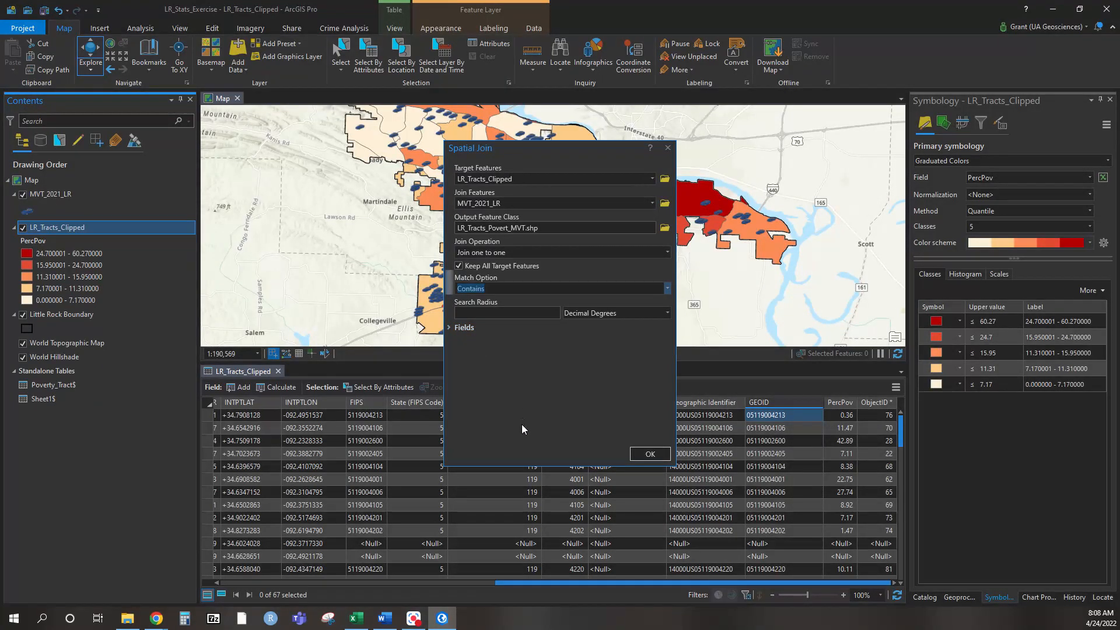
left_click(644, 453)
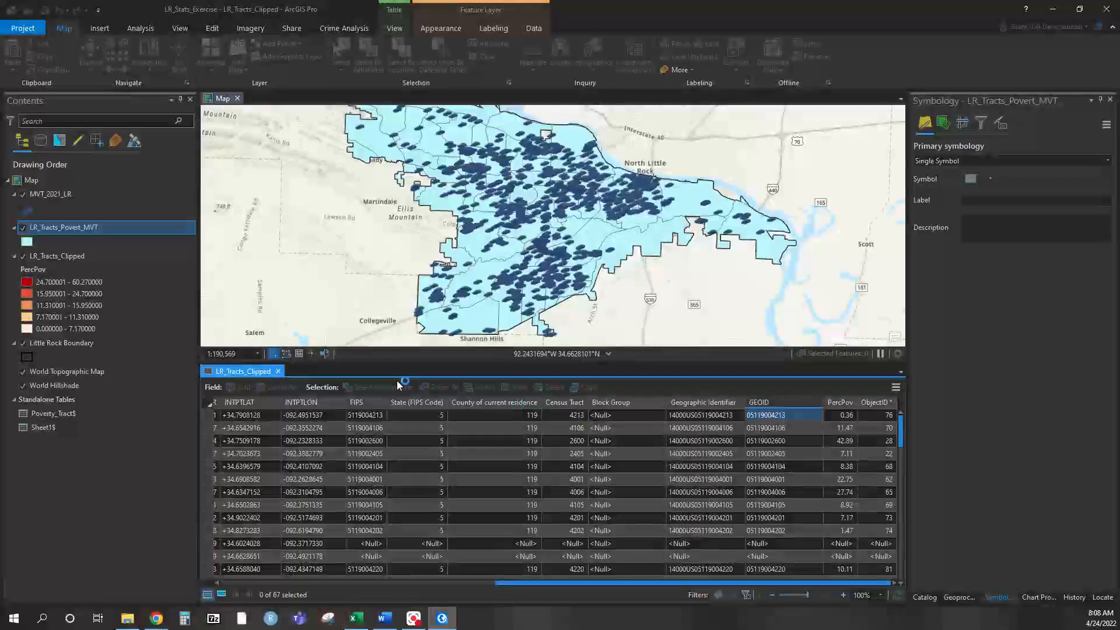
Step: Close the LR_Tracts_Clipped table and open the attribute table of LR_Tracts_Povert_MVT
left_click(278, 372)
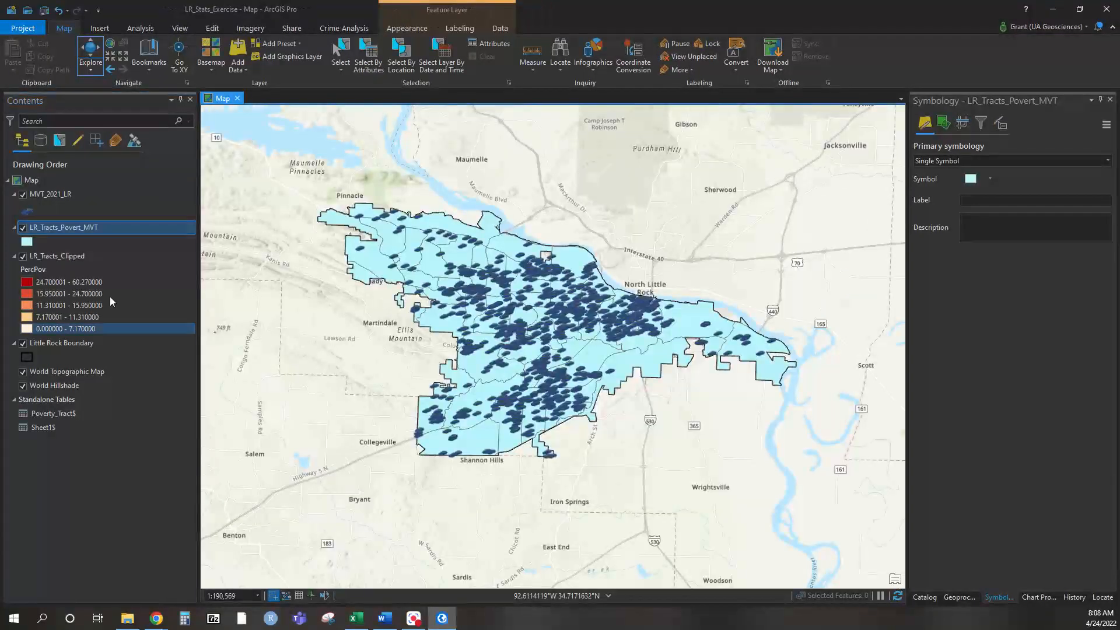
right_click(43, 230)
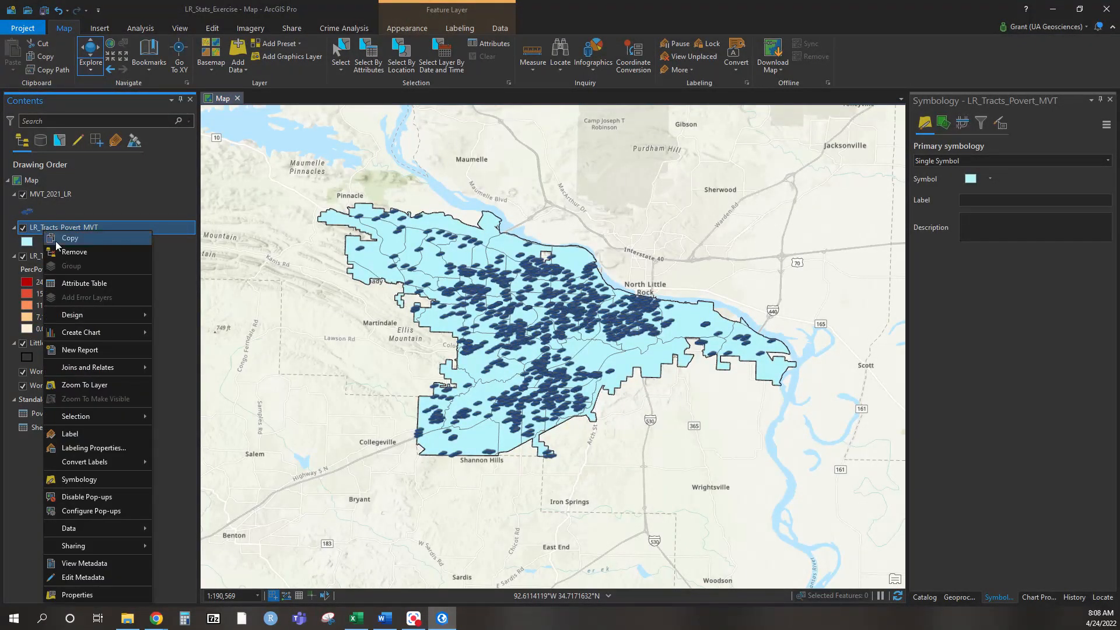
left_click(84, 284)
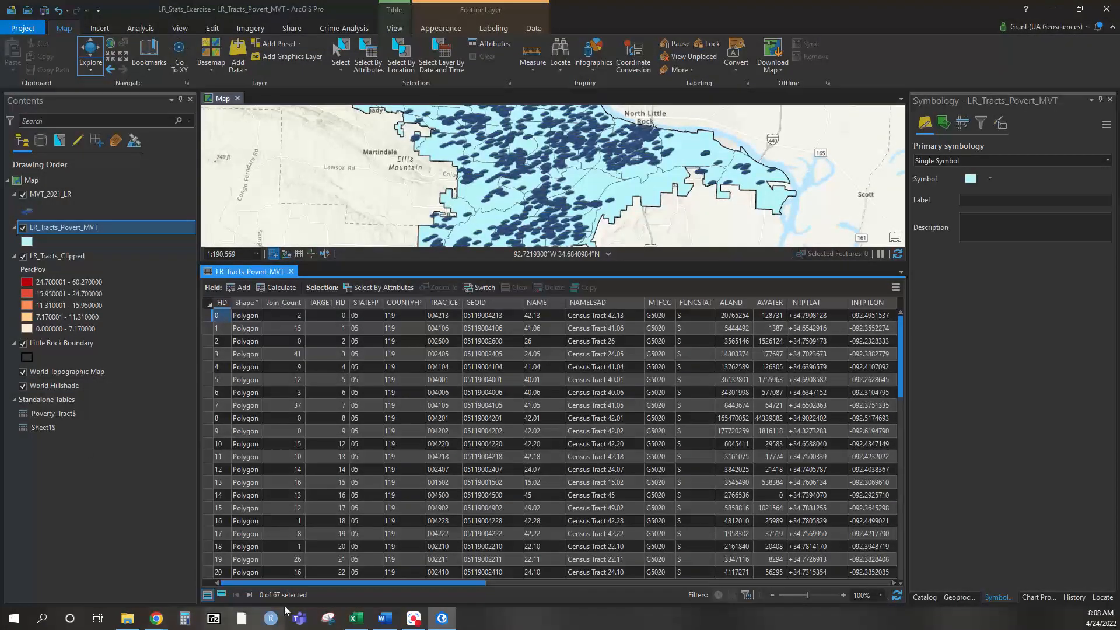
Step: Check the statistics question in the Word assignment, return to ArcGIS Pro and generate statistics for the Join_Count field
left_click(381, 619)
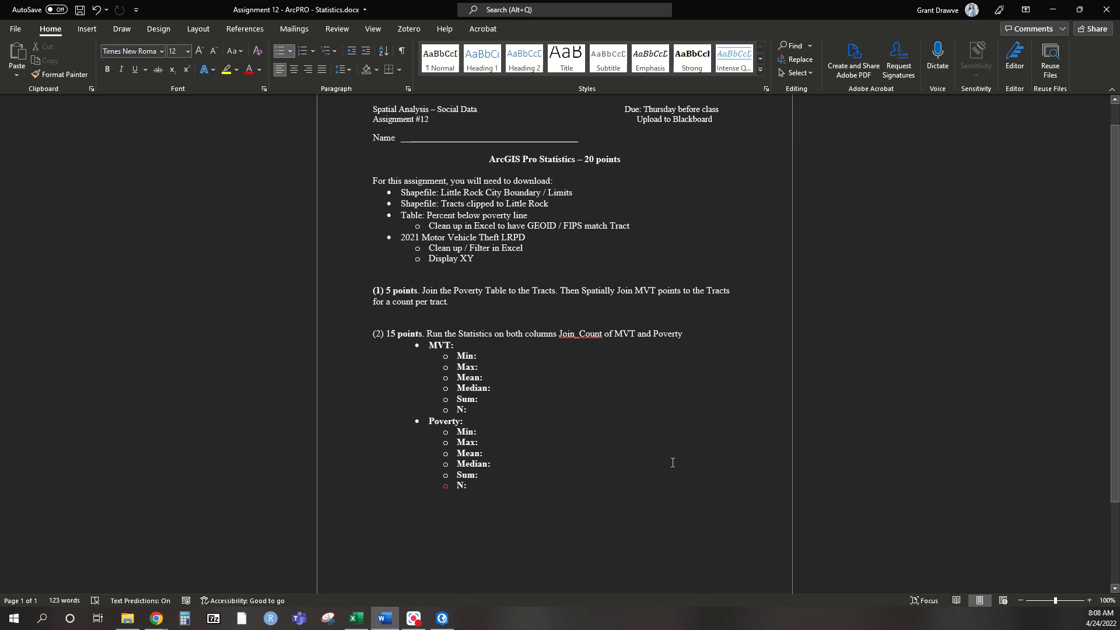
left_click(1053, 9)
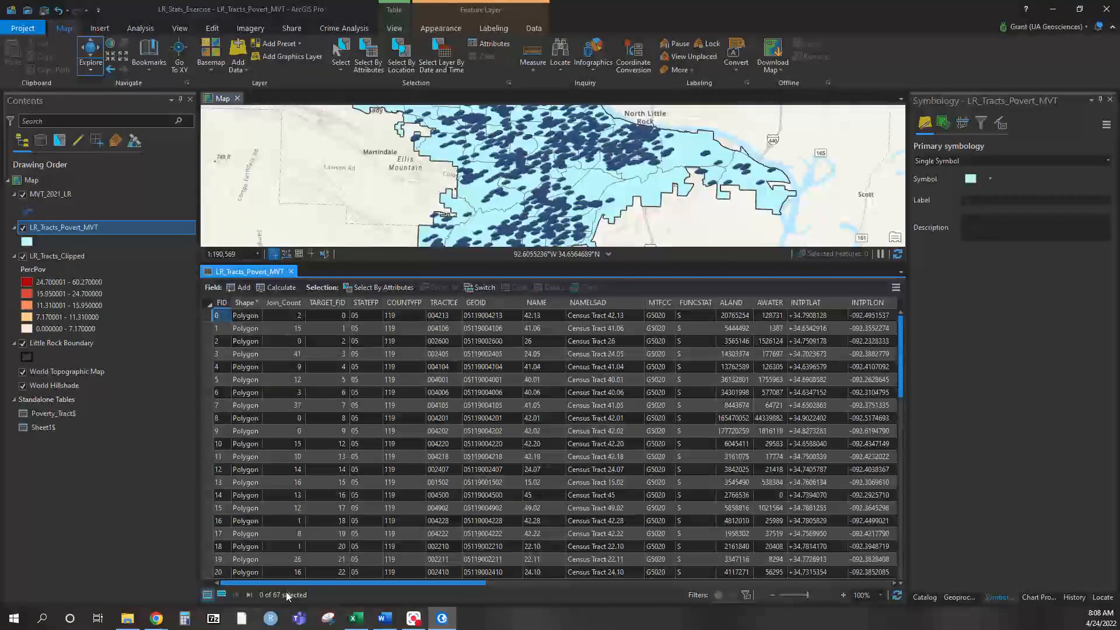
right_click(277, 305)
right_click(277, 305)
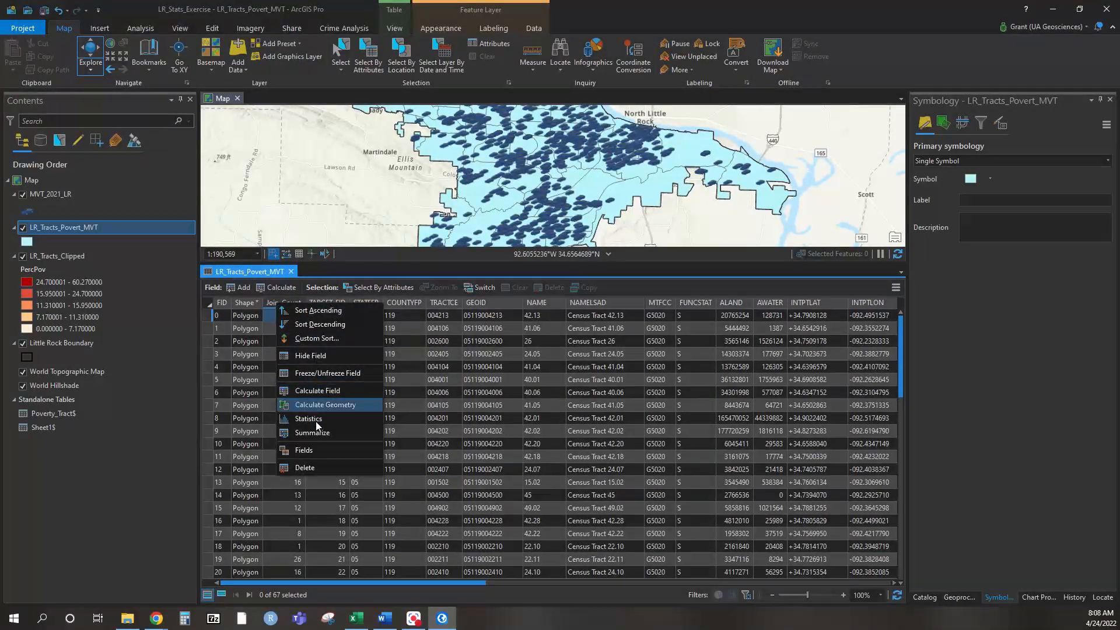
left_click(316, 420)
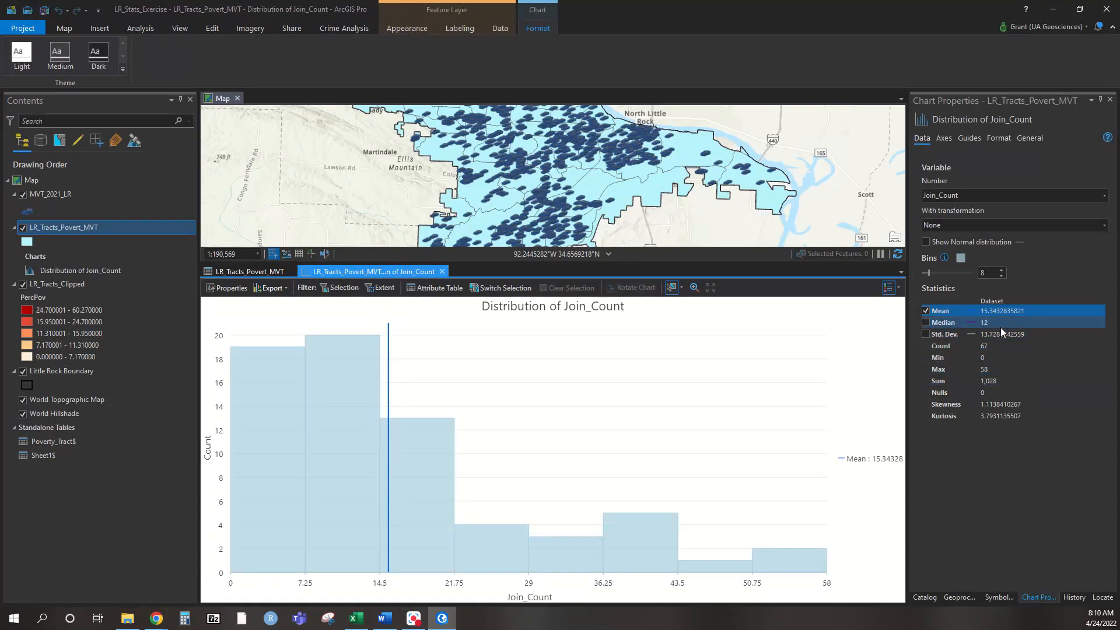
Step: Generate statistics for the PercPov field of the LR_Tracts_Povert_MVT table
left_click(257, 271)
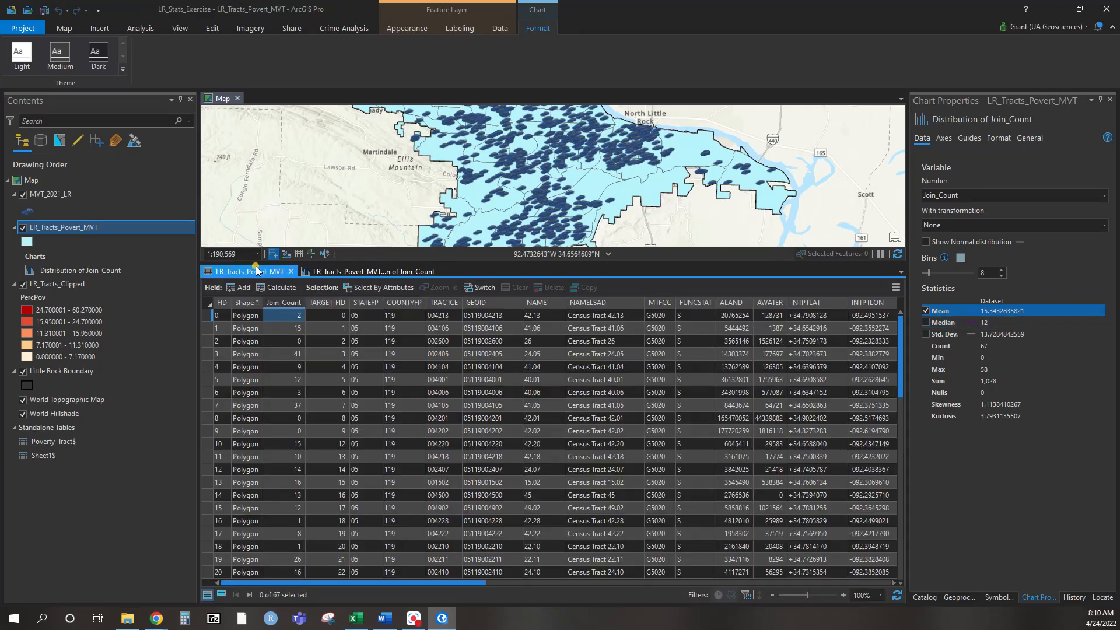
left_click_drag(344, 583, 868, 588)
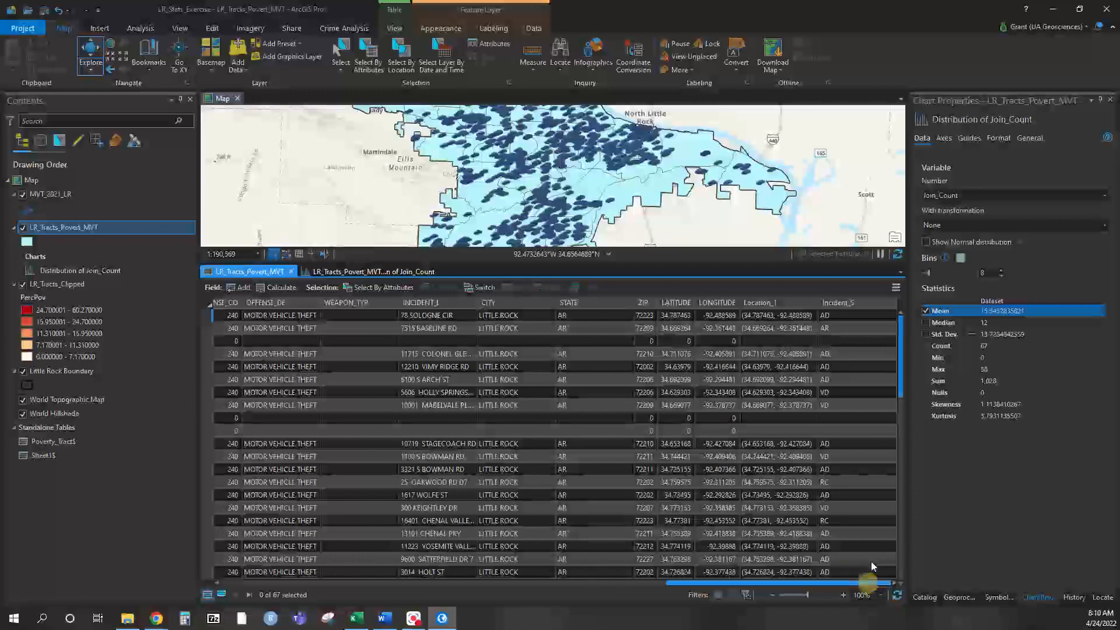
left_click_drag(793, 585, 645, 577)
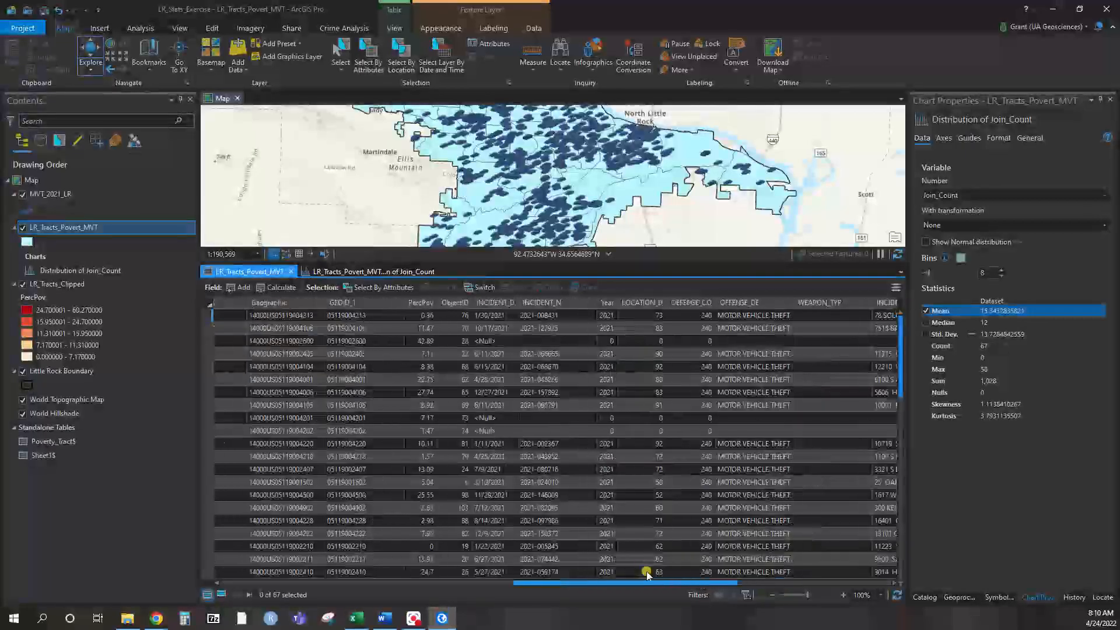
right_click(411, 304)
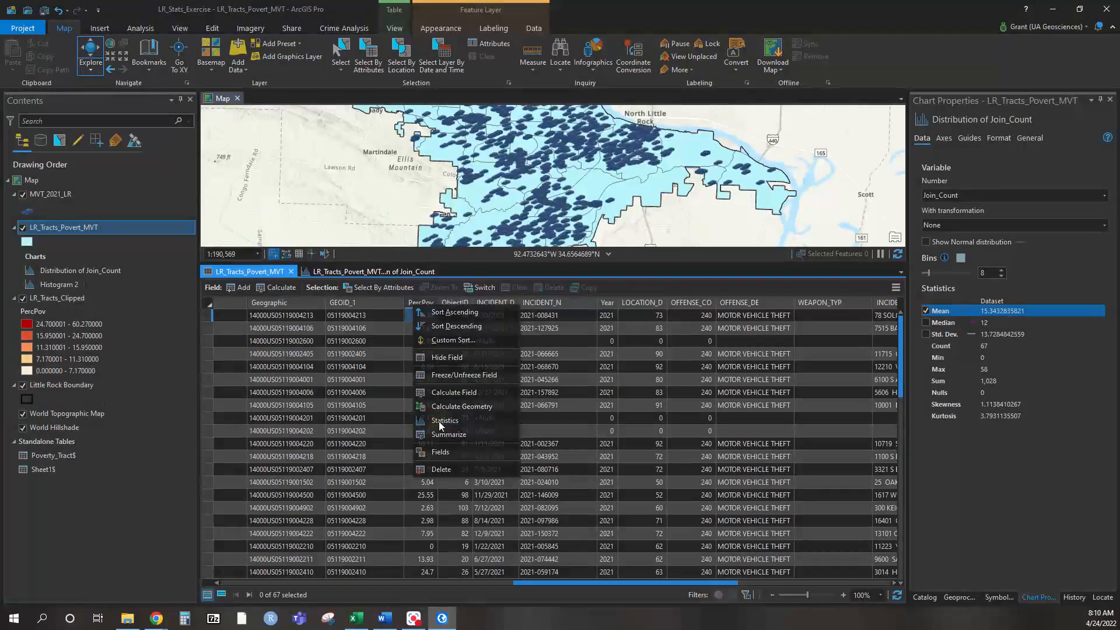
left_click(438, 422)
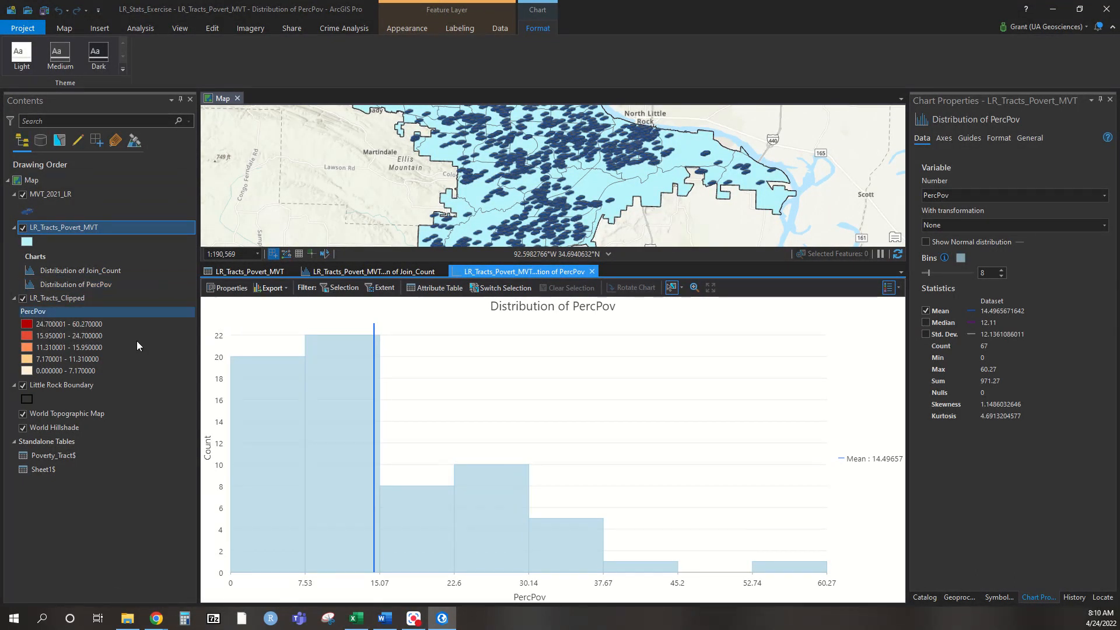
Step: Compare the statistics and distribution charts of Join_Count and PercPov
mouse_move(382, 425)
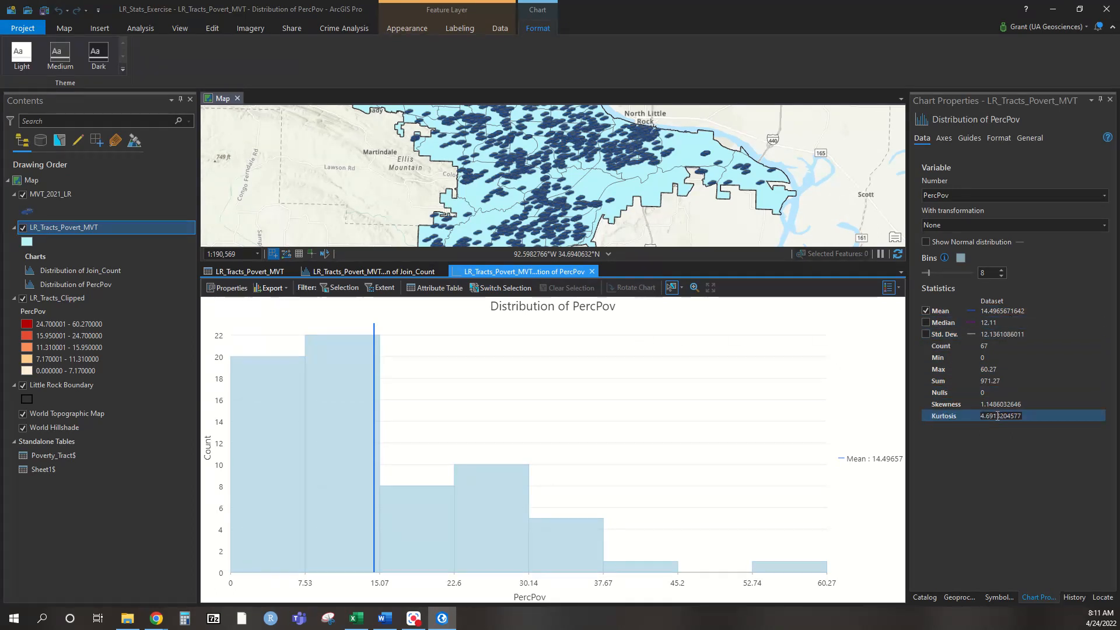
left_click(386, 271)
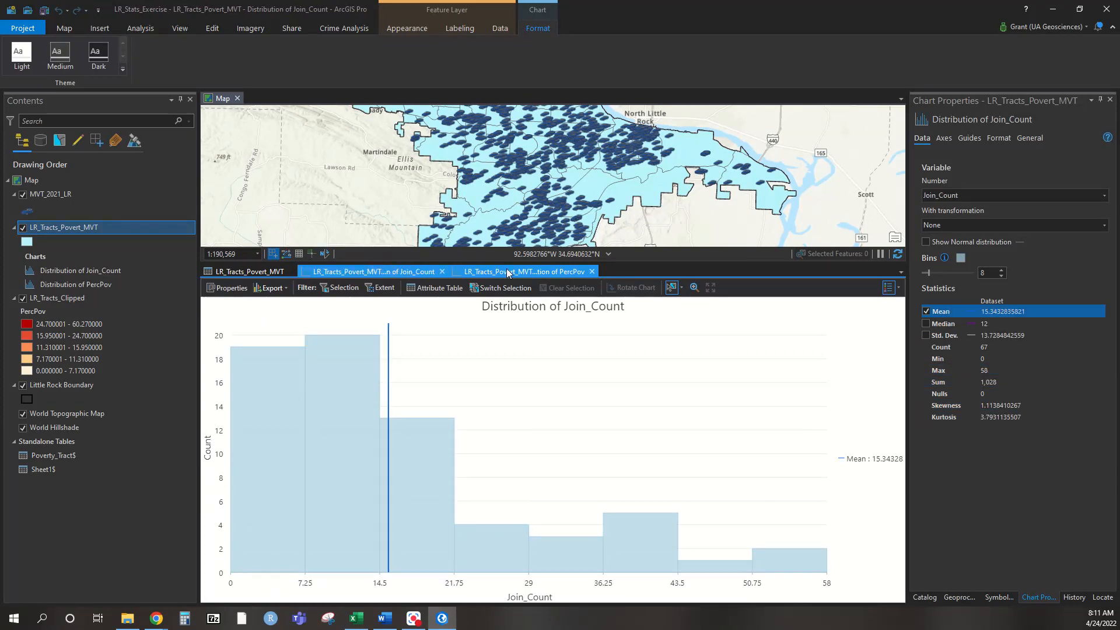
left_click(513, 271)
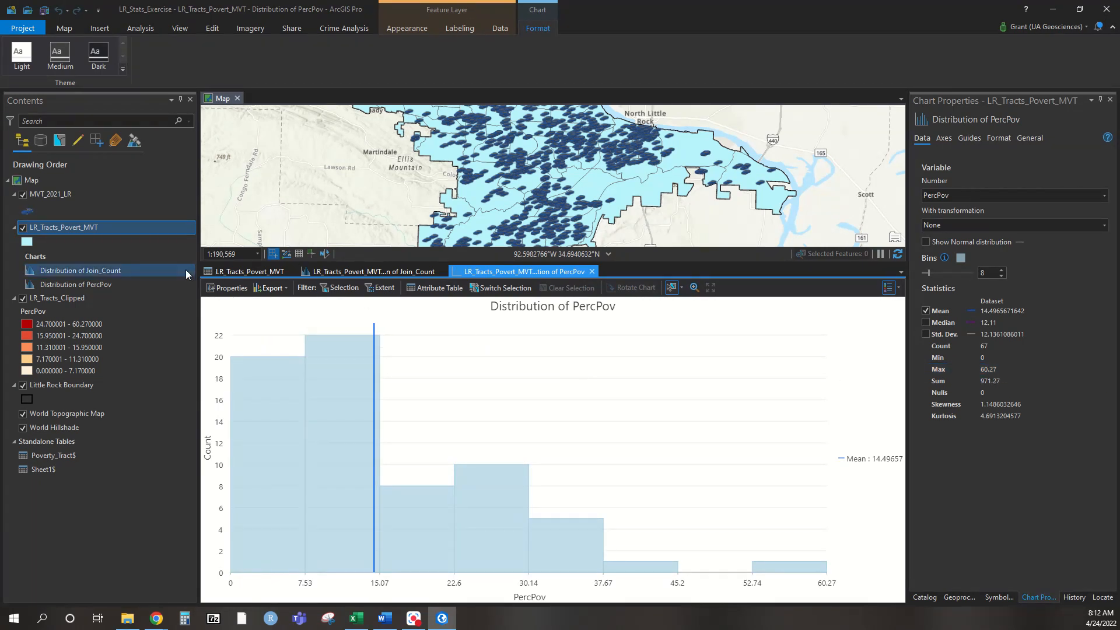
Step: Sort the LR_Tracts_Povert_MVT table by PercPov in descending order and bring the PercPov column into view
left_click(250, 271)
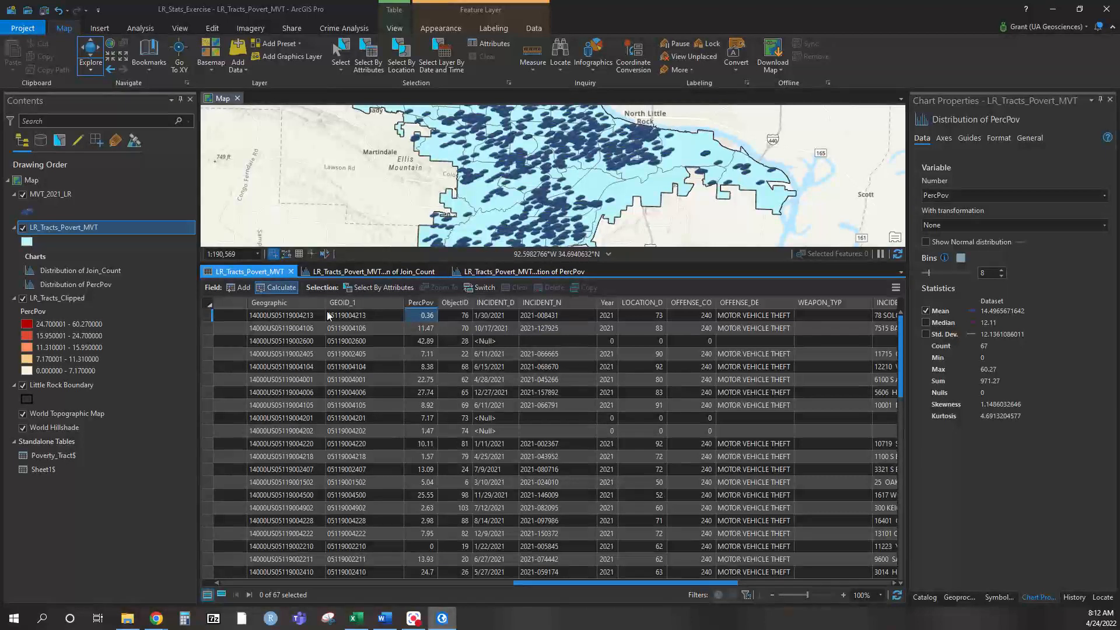
right_click(417, 305)
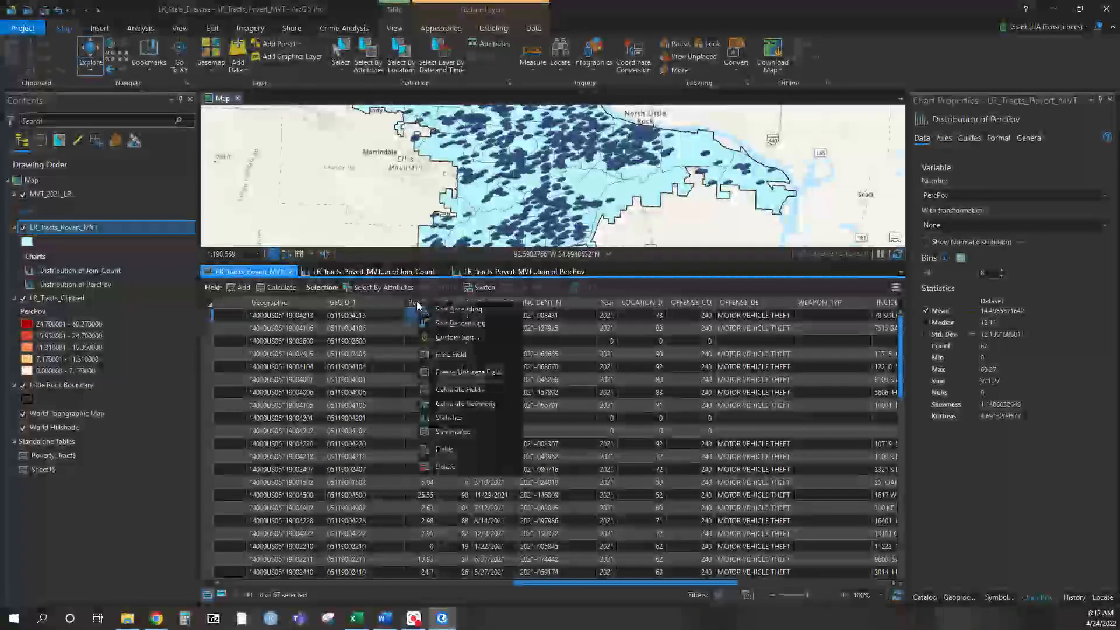
left_click(447, 322)
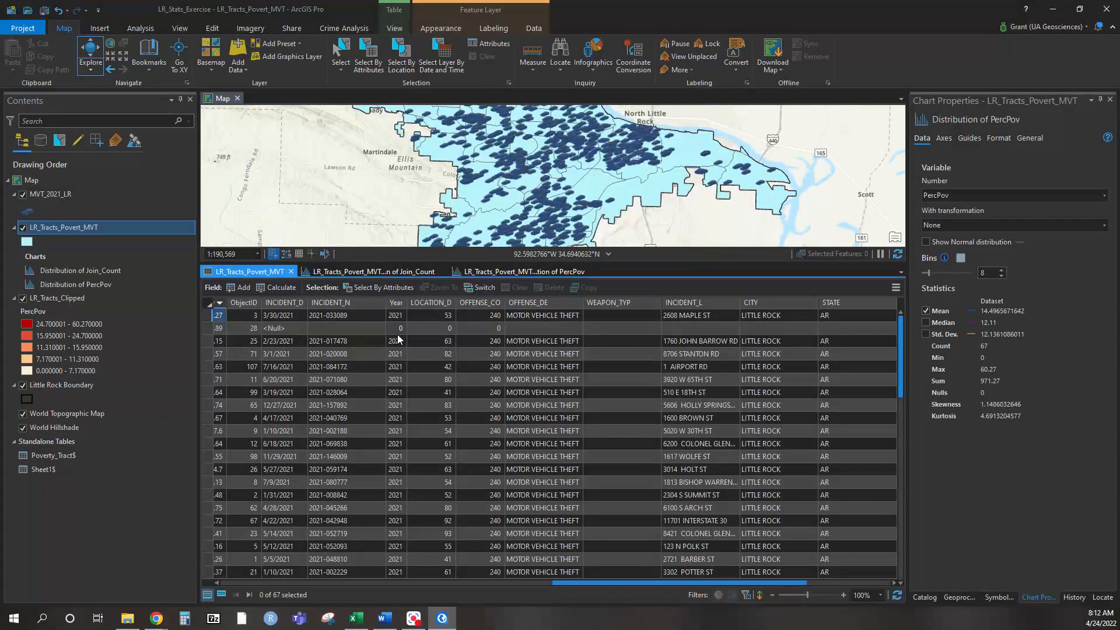
left_click_drag(607, 583, 569, 584)
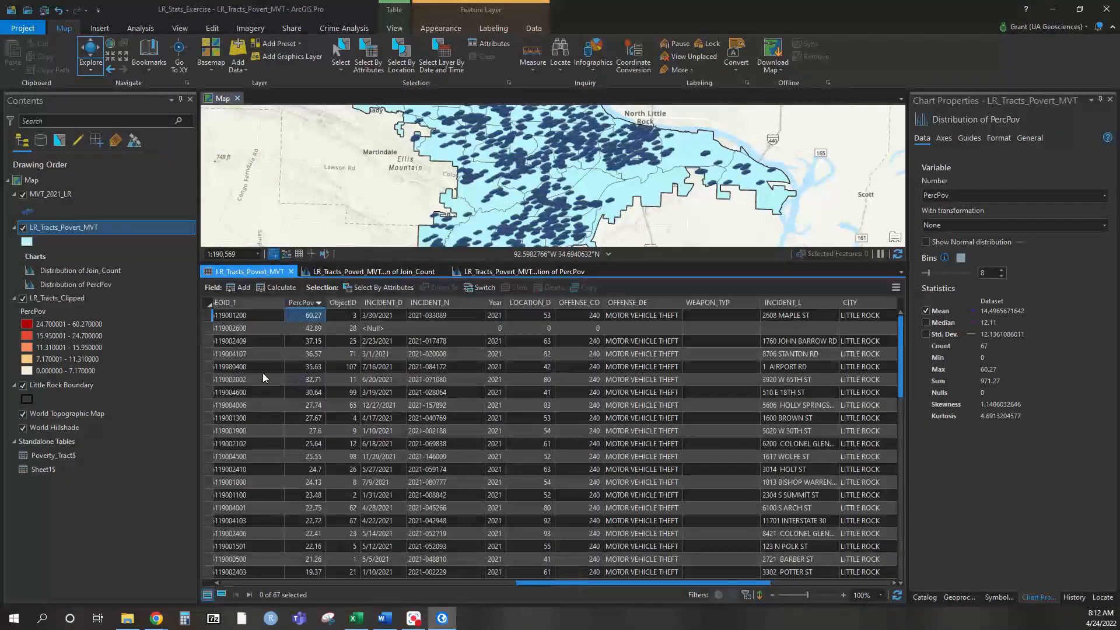
Step: Select the tract with the highest PercPov and hide the MVT_2021_LR points to see it on the map
left_click(202, 316)
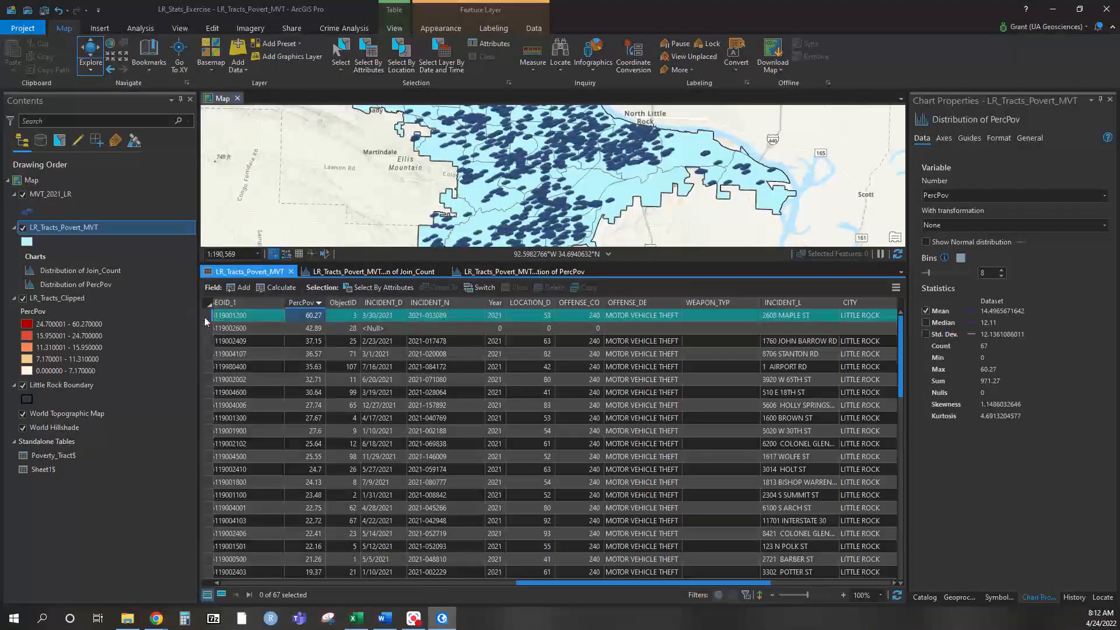
left_click(23, 195)
scroll(589, 155, "up", 2)
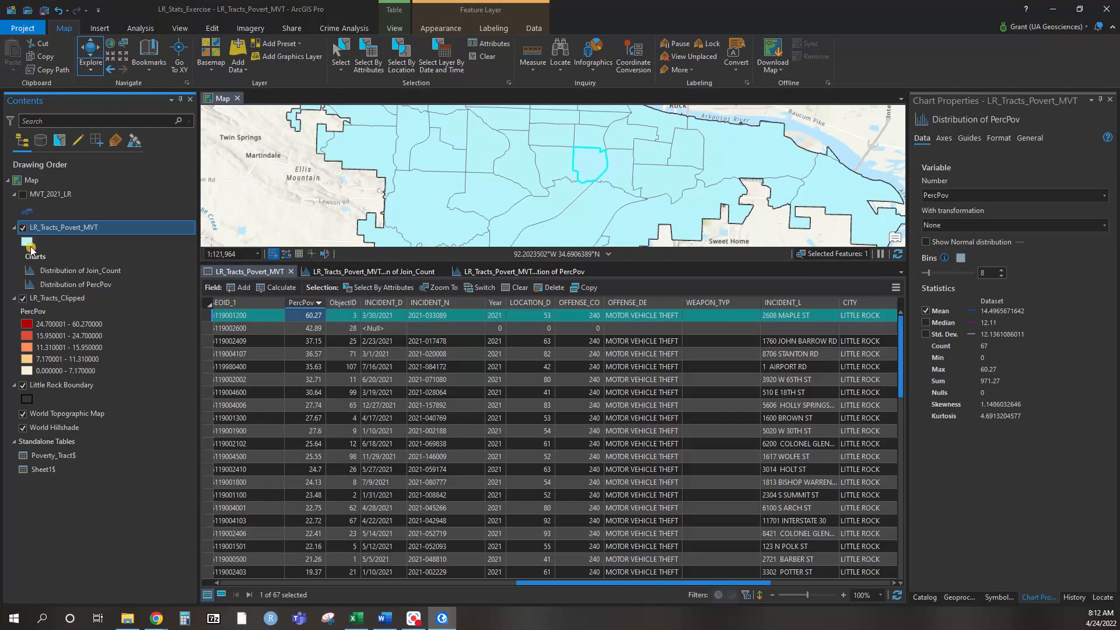
Step: Give LR_Tracts_Povert_MVT an unfilled black outline symbol from the gallery and hide the LR_Tracts_Clipped layer
left_click(29, 244)
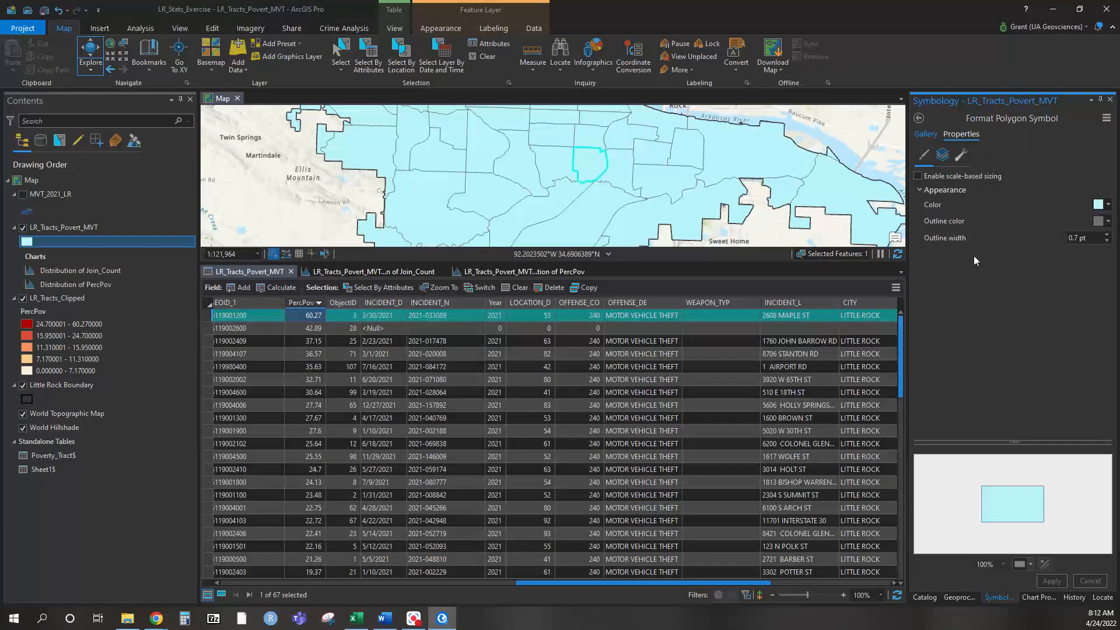
left_click(980, 228)
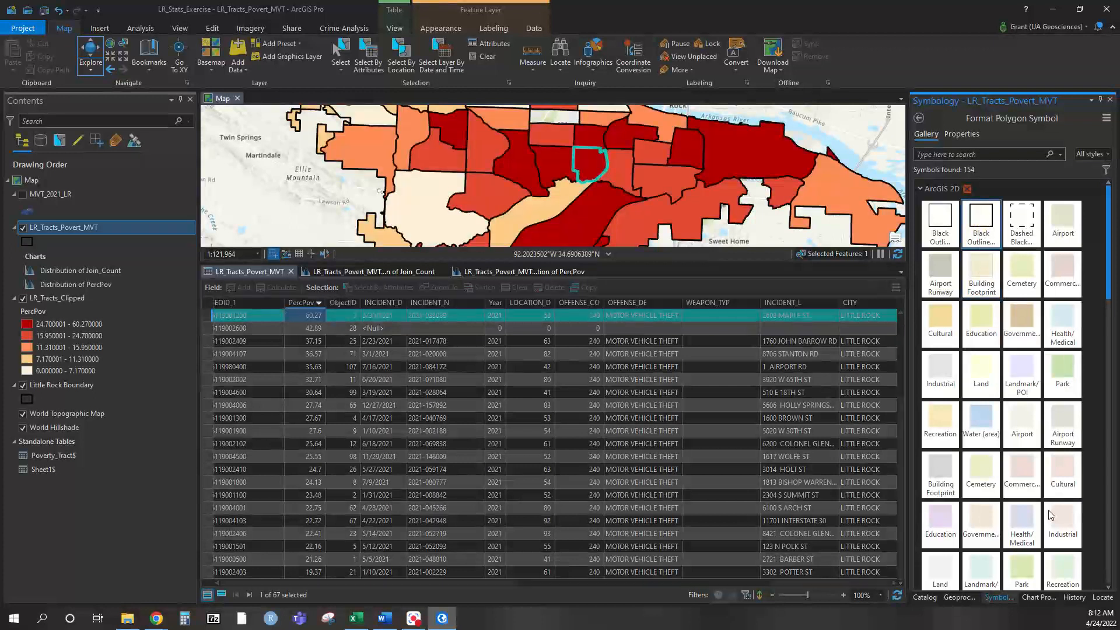
left_click(23, 298)
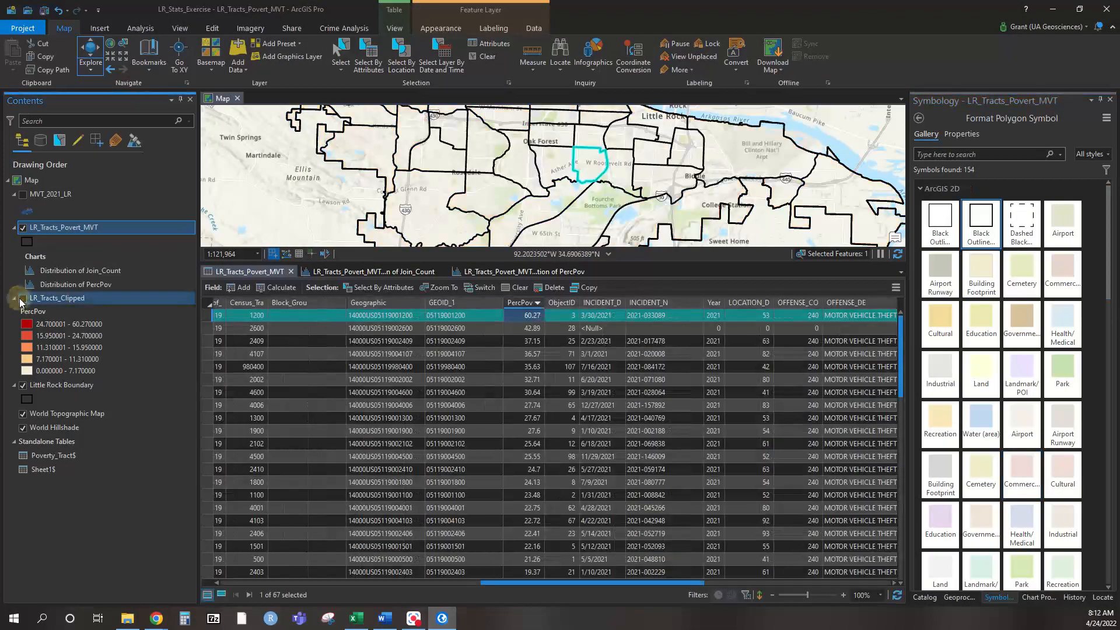
Step: Examine the selected highest-poverty tract and its surroundings up close on the map with the LR_Tracts_Povert_MVT outlines shown
scroll(530, 183, "up", 1)
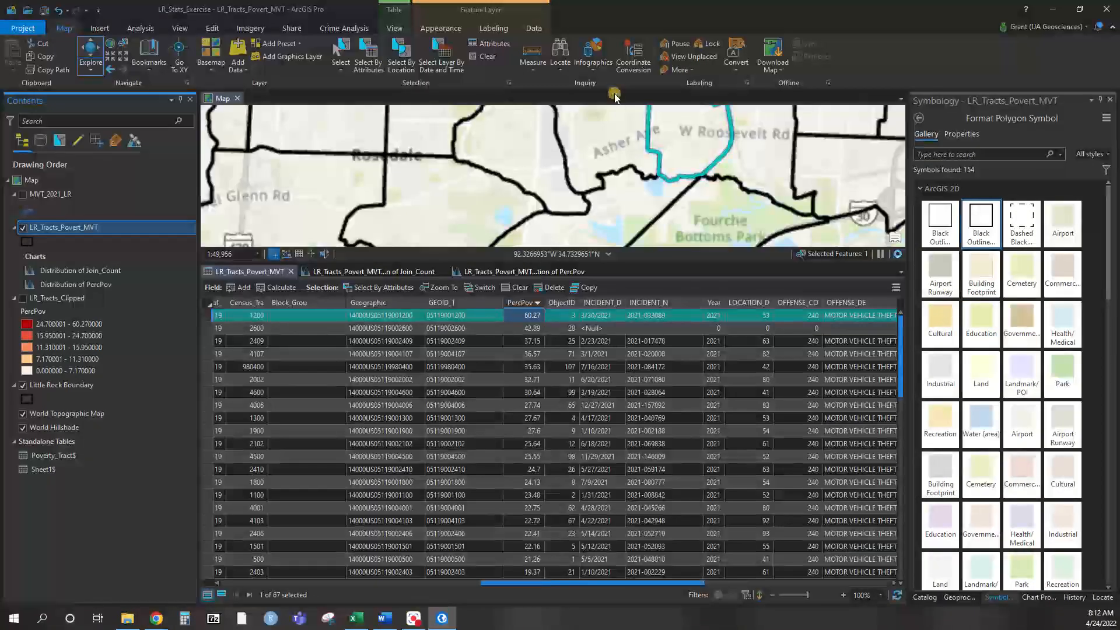
scroll(475, 216, "up", 2)
left_click_drag(529, 155, 535, 207)
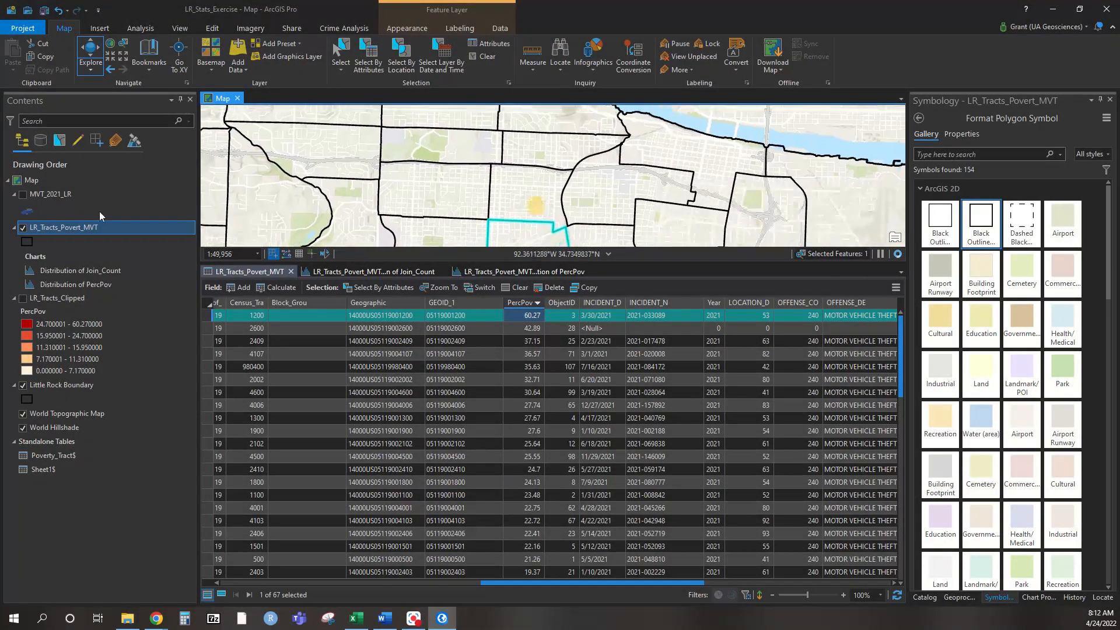
left_click(24, 227)
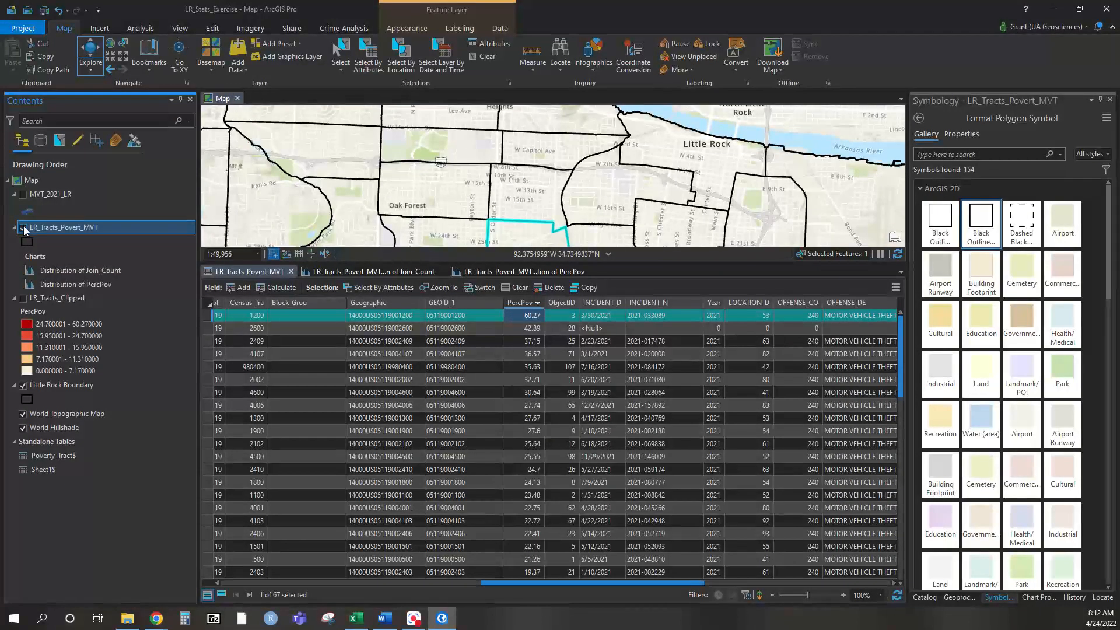
left_click_drag(518, 188, 552, 113)
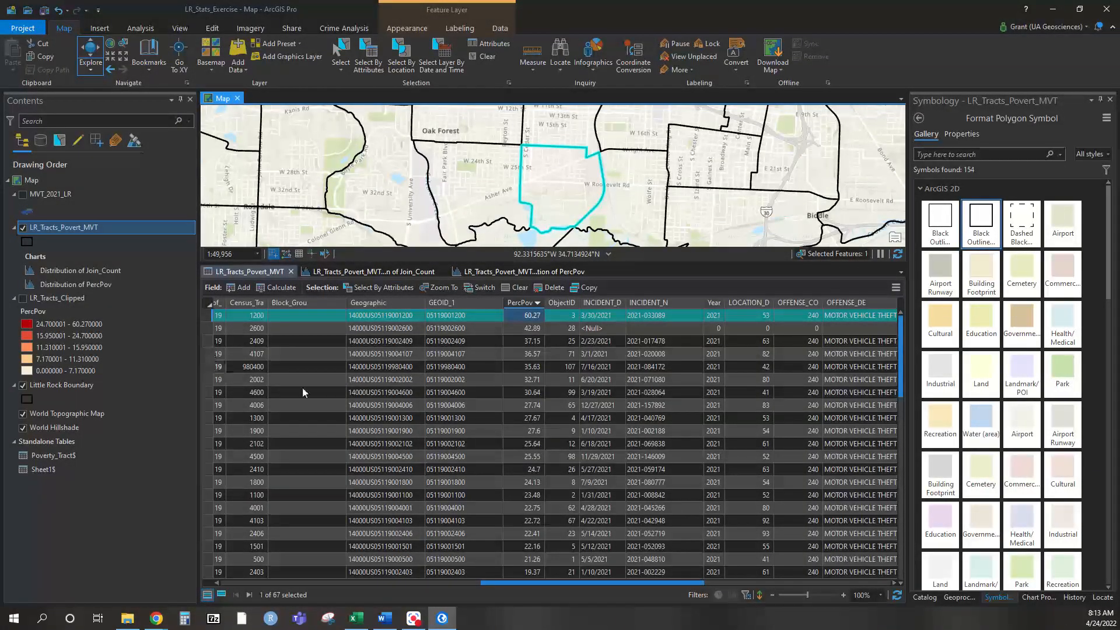
Step: Select the seven tracts with the highest PercPov values in the table and locate them on the map
left_click_drag(209, 390, 209, 317)
scroll(459, 161, "down", 2)
scroll(459, 161, "down", 2)
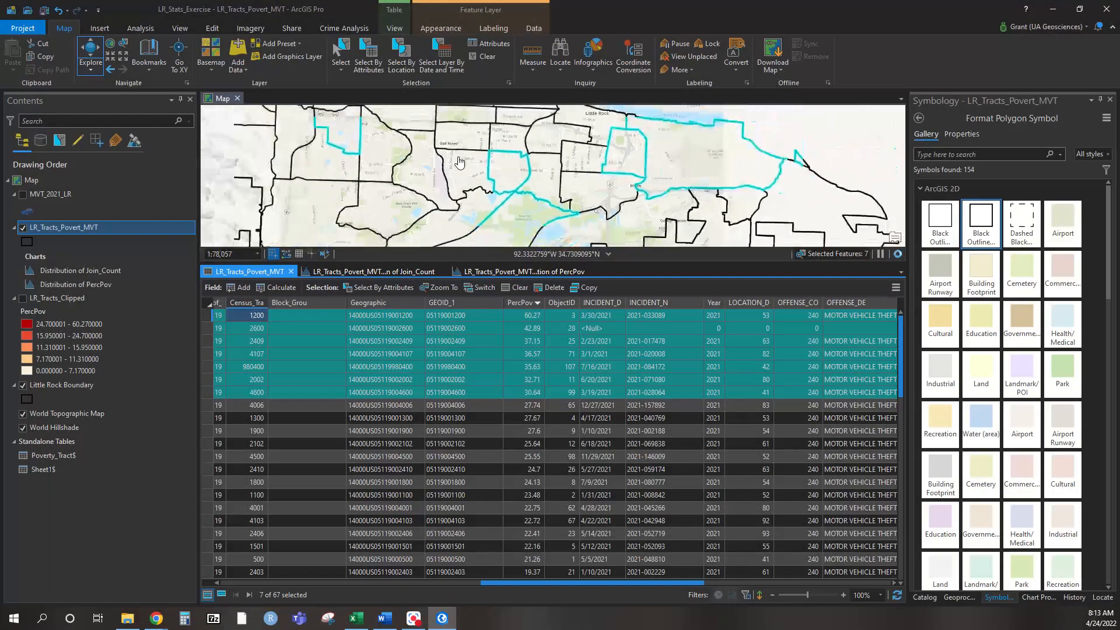
scroll(376, 143, "down", 2)
left_click_drag(452, 146, 515, 187)
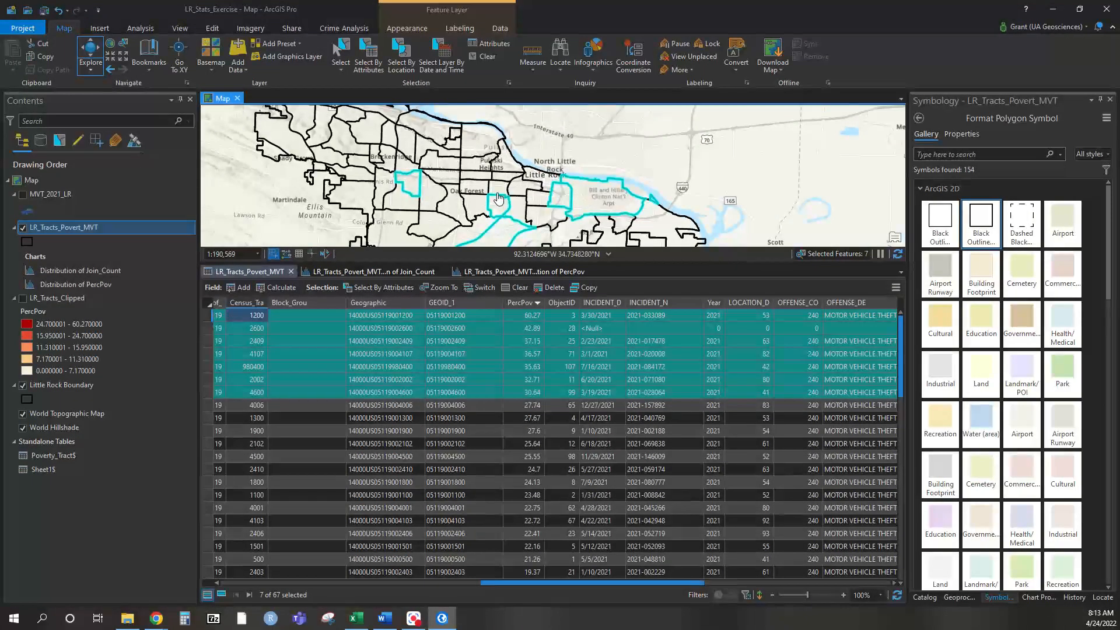
left_click_drag(474, 191, 473, 153)
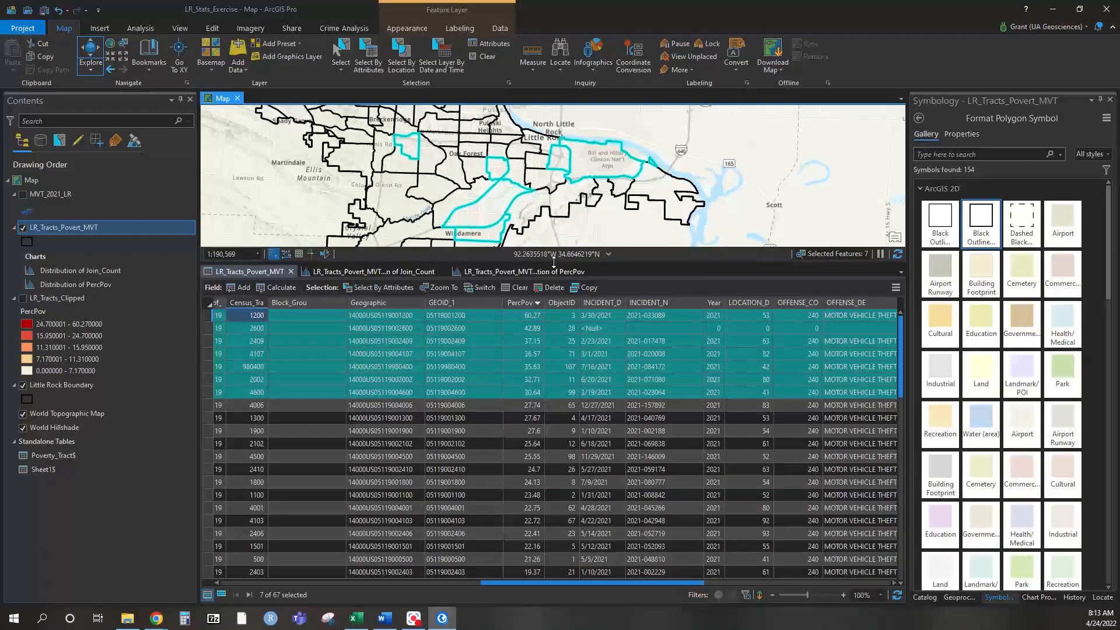
Step: Enlarge the map area to examine the selected tracts, and bring up the PercPov chart's statistics for the selection
left_click_drag(547, 341, 547, 342)
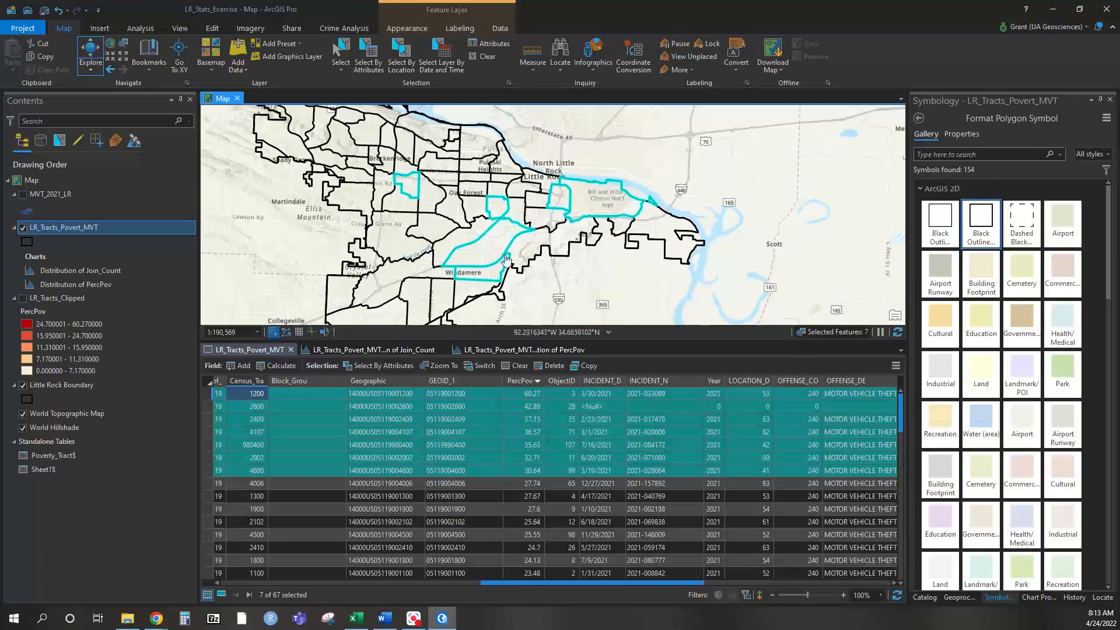
scroll(396, 229, "down", 5)
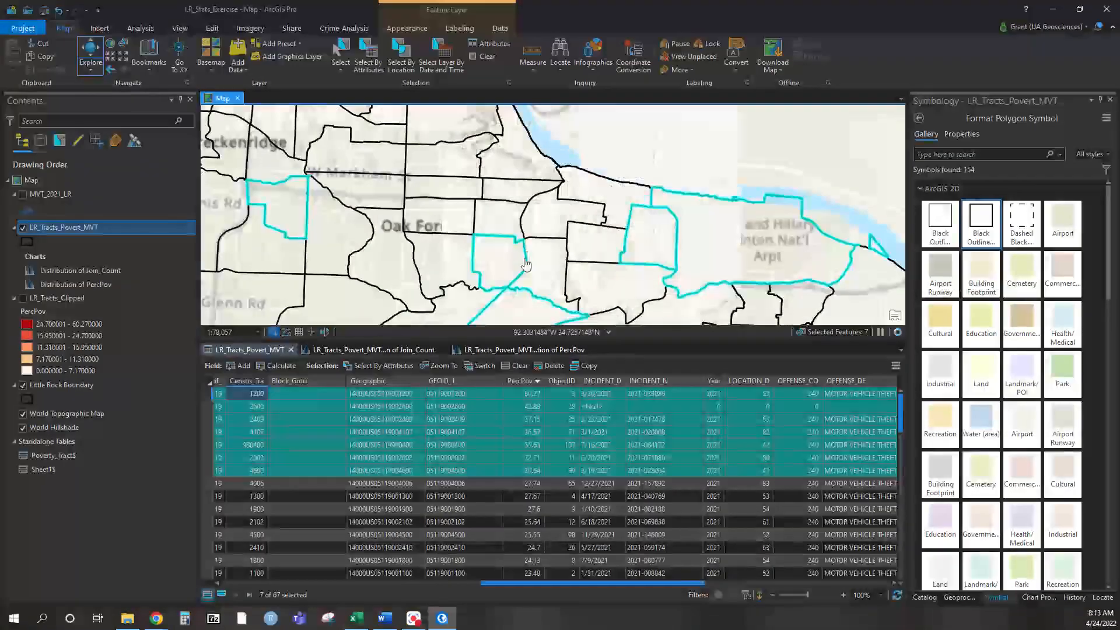
scroll(635, 151, "down", 2)
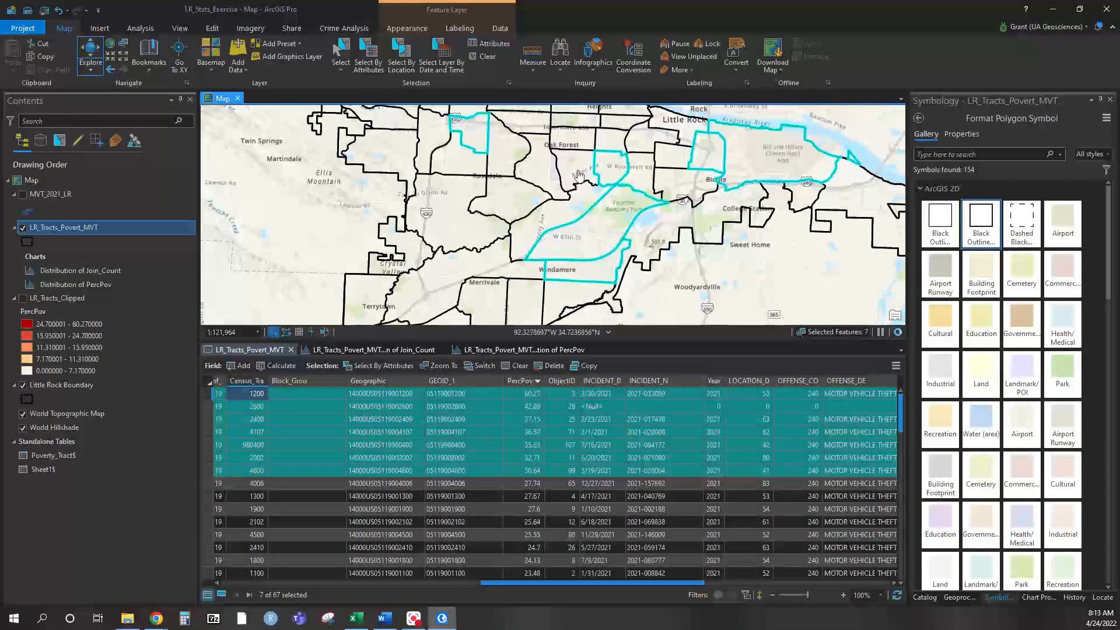
left_click_drag(622, 171, 607, 202)
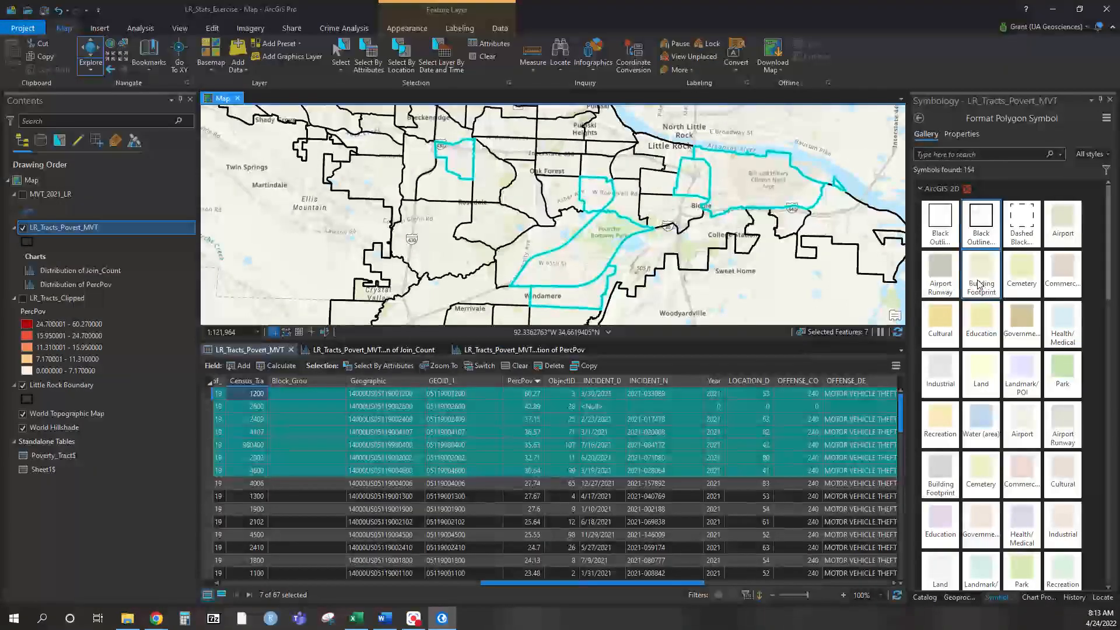
left_click(1038, 596)
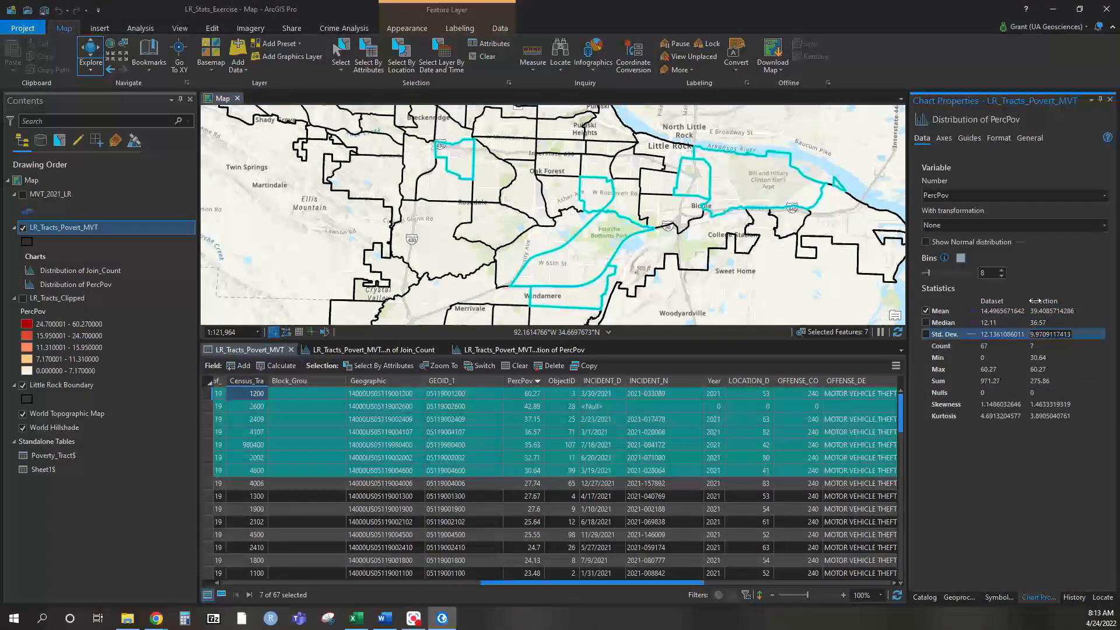